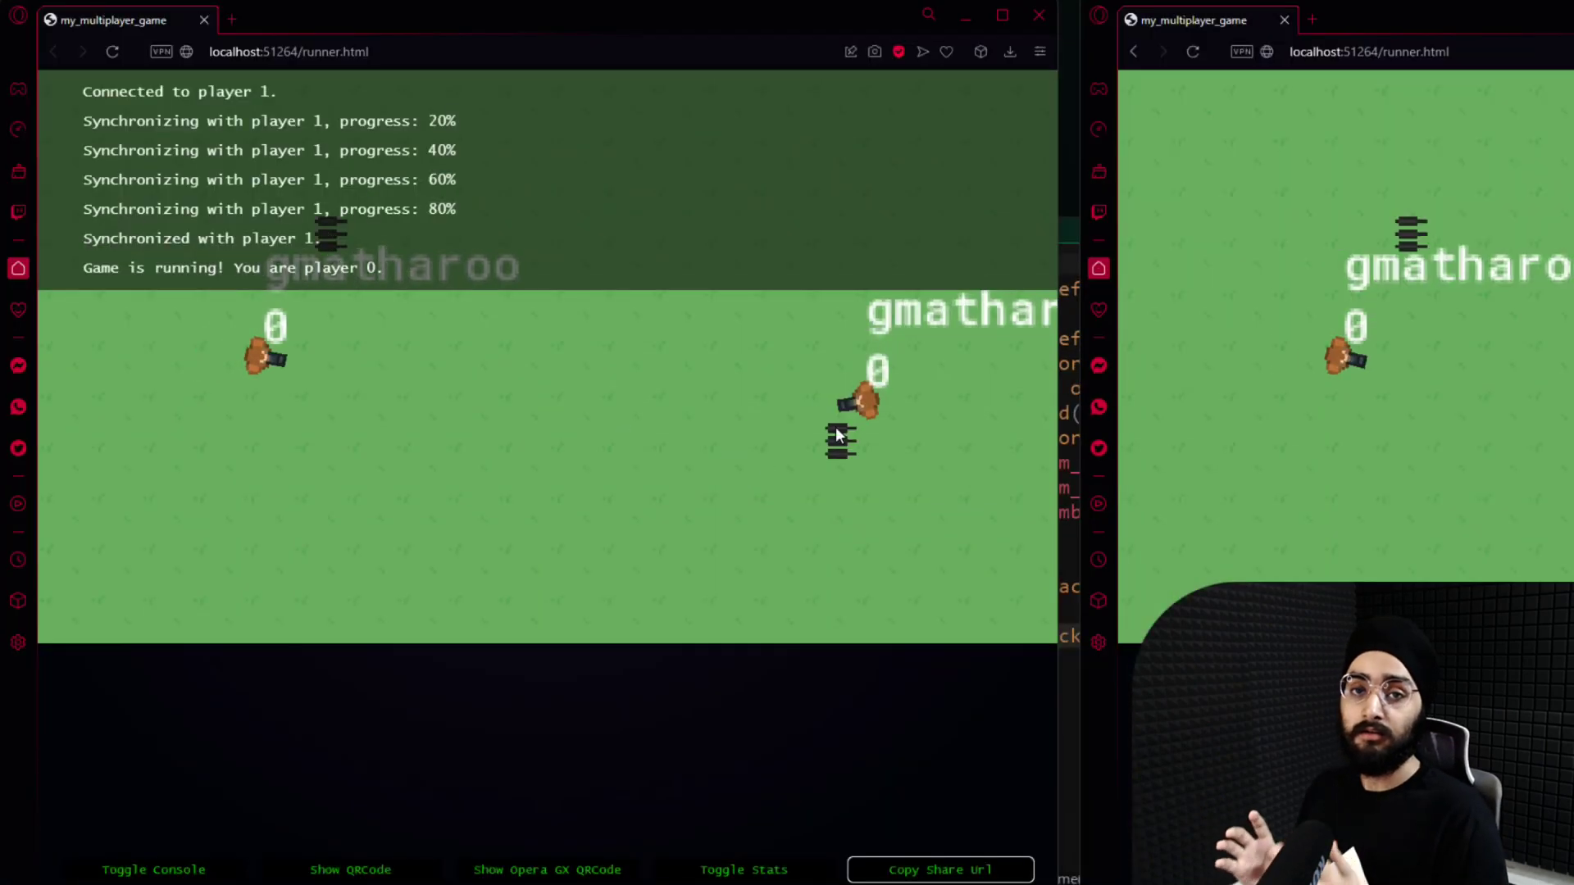
Play-test the finished multiplayer game across both browser windows by moving and shooting with the players
click(858, 402)
click(180, 234)
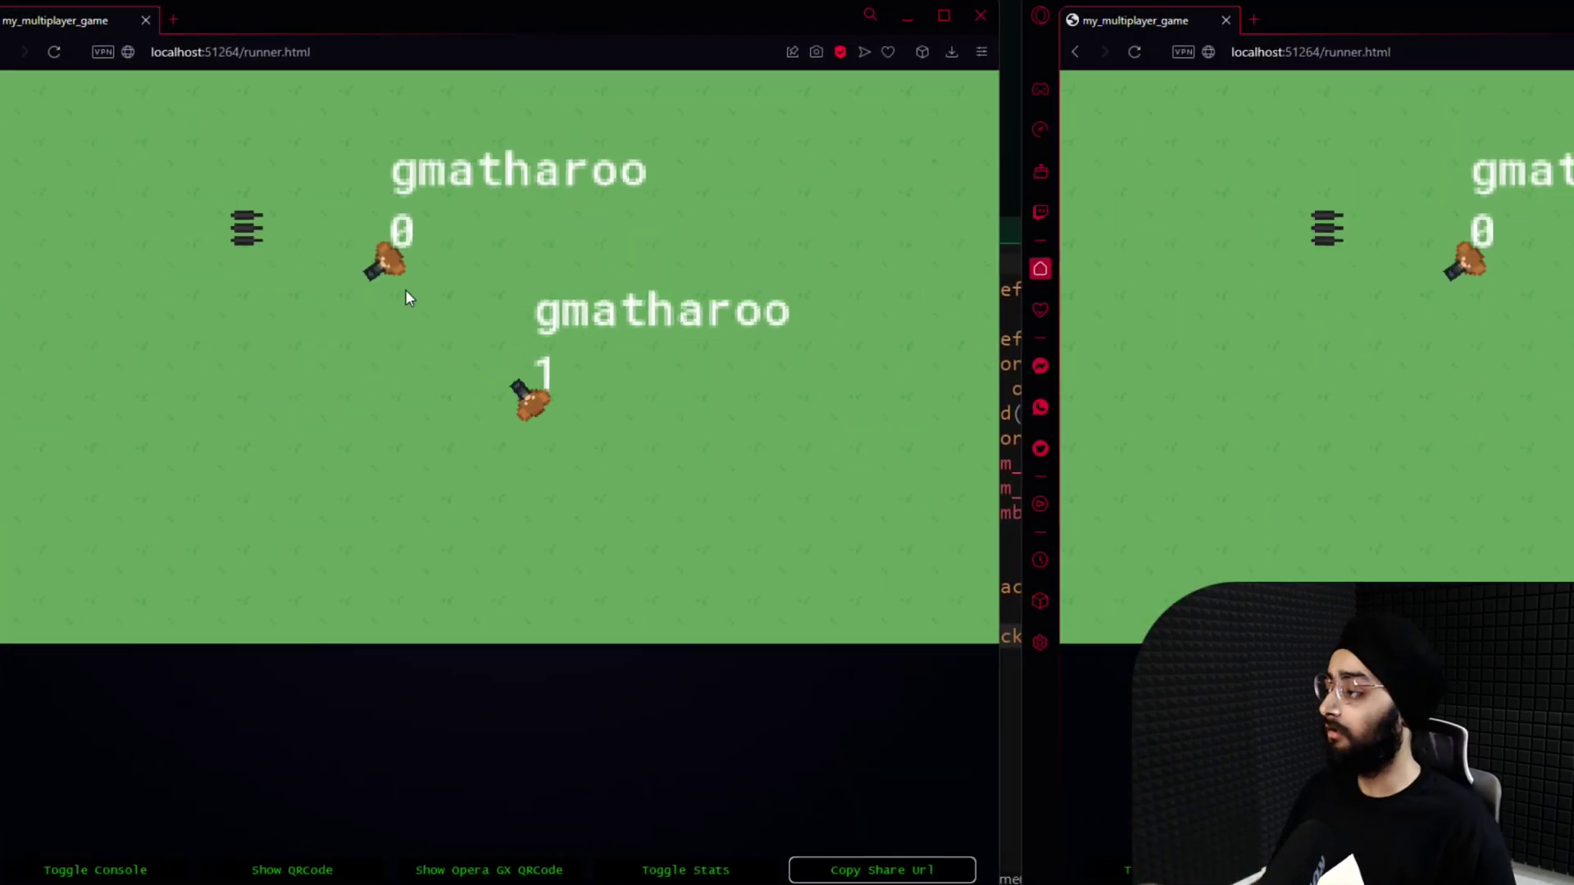
click(410, 269)
click(648, 275)
click(80, 480)
key(d)
key(w)
click(353, 502)
click(440, 267)
key(d)
key(s)
click(408, 233)
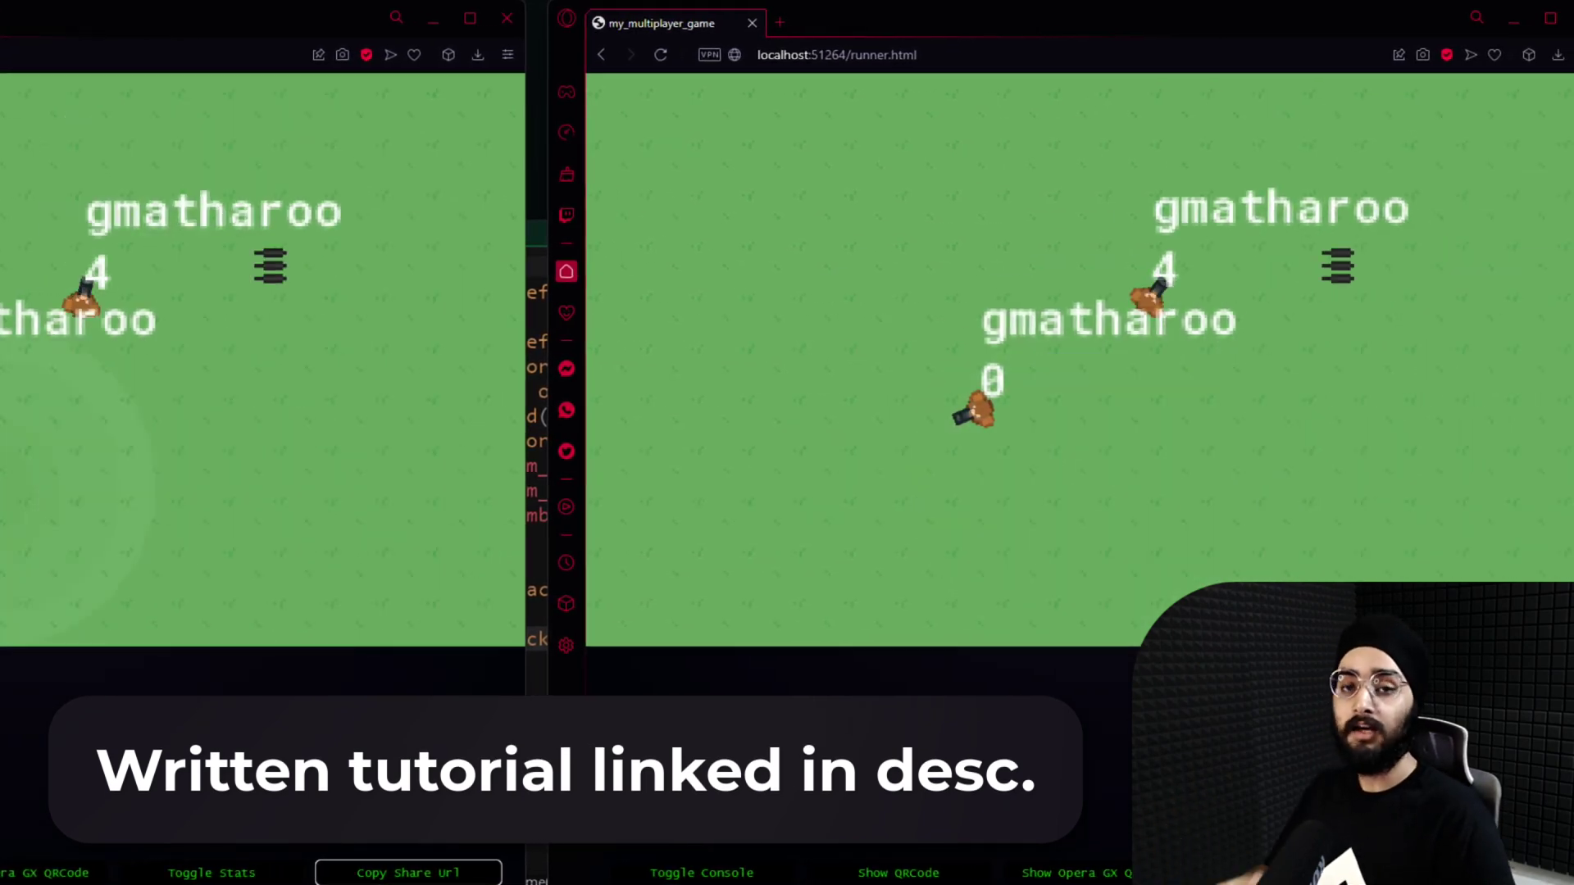
click(347, 395)
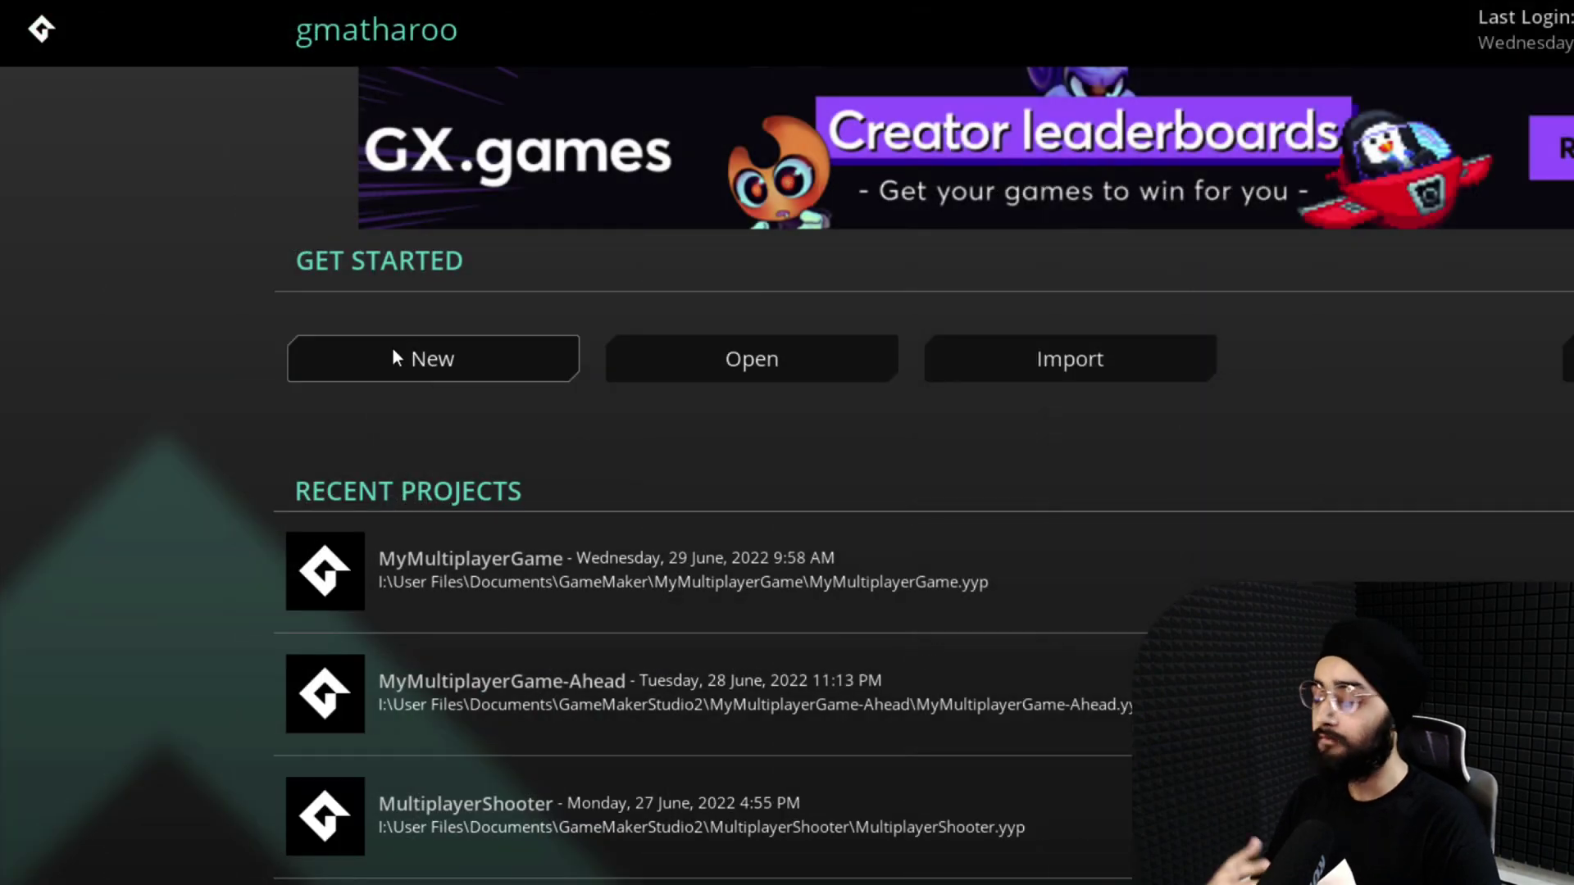
Create a new blank GameMaker project named my_multiplayer_game in the default location
click(392, 348)
click(190, 369)
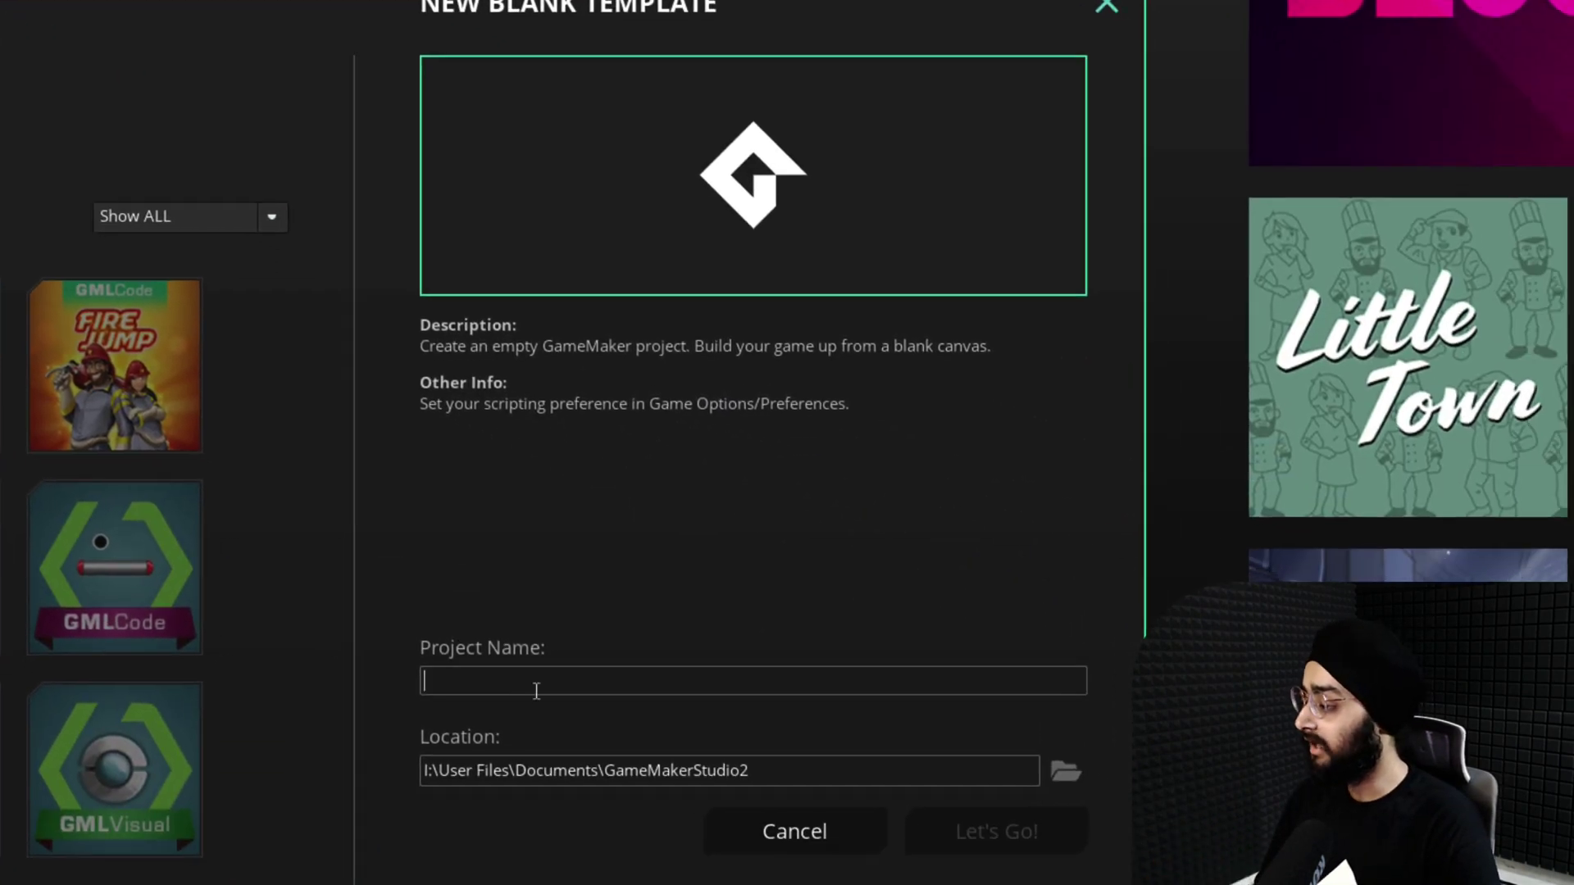
text(my_multiplayer_g)
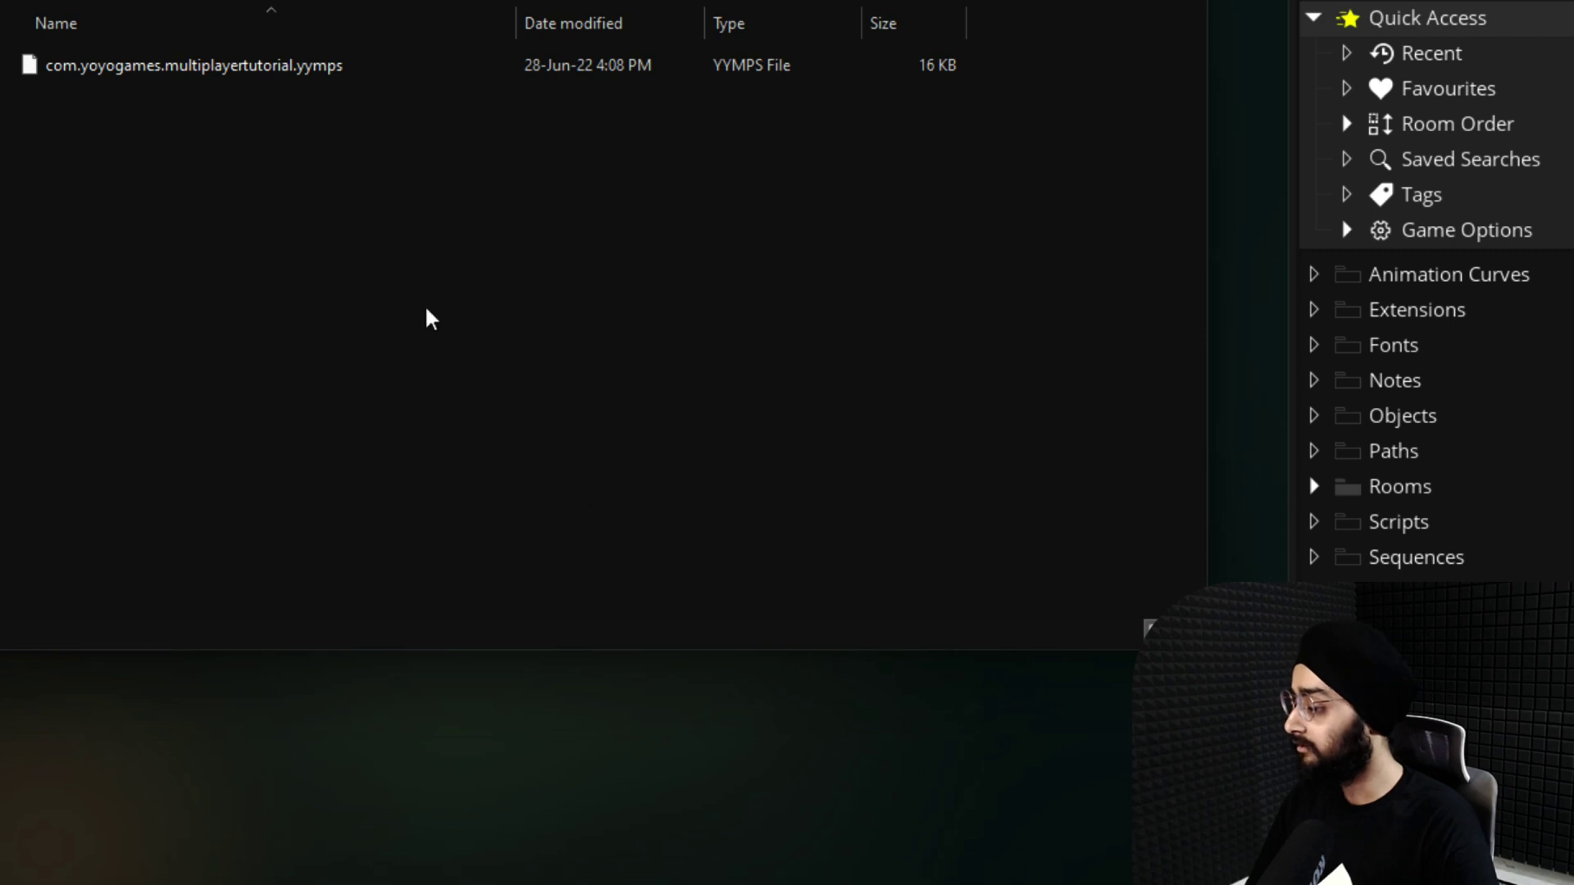
Import all resources from the com.yoyogames.multiplayertutorial.yymps asset package into the project
drag(134, 70, 713, 738)
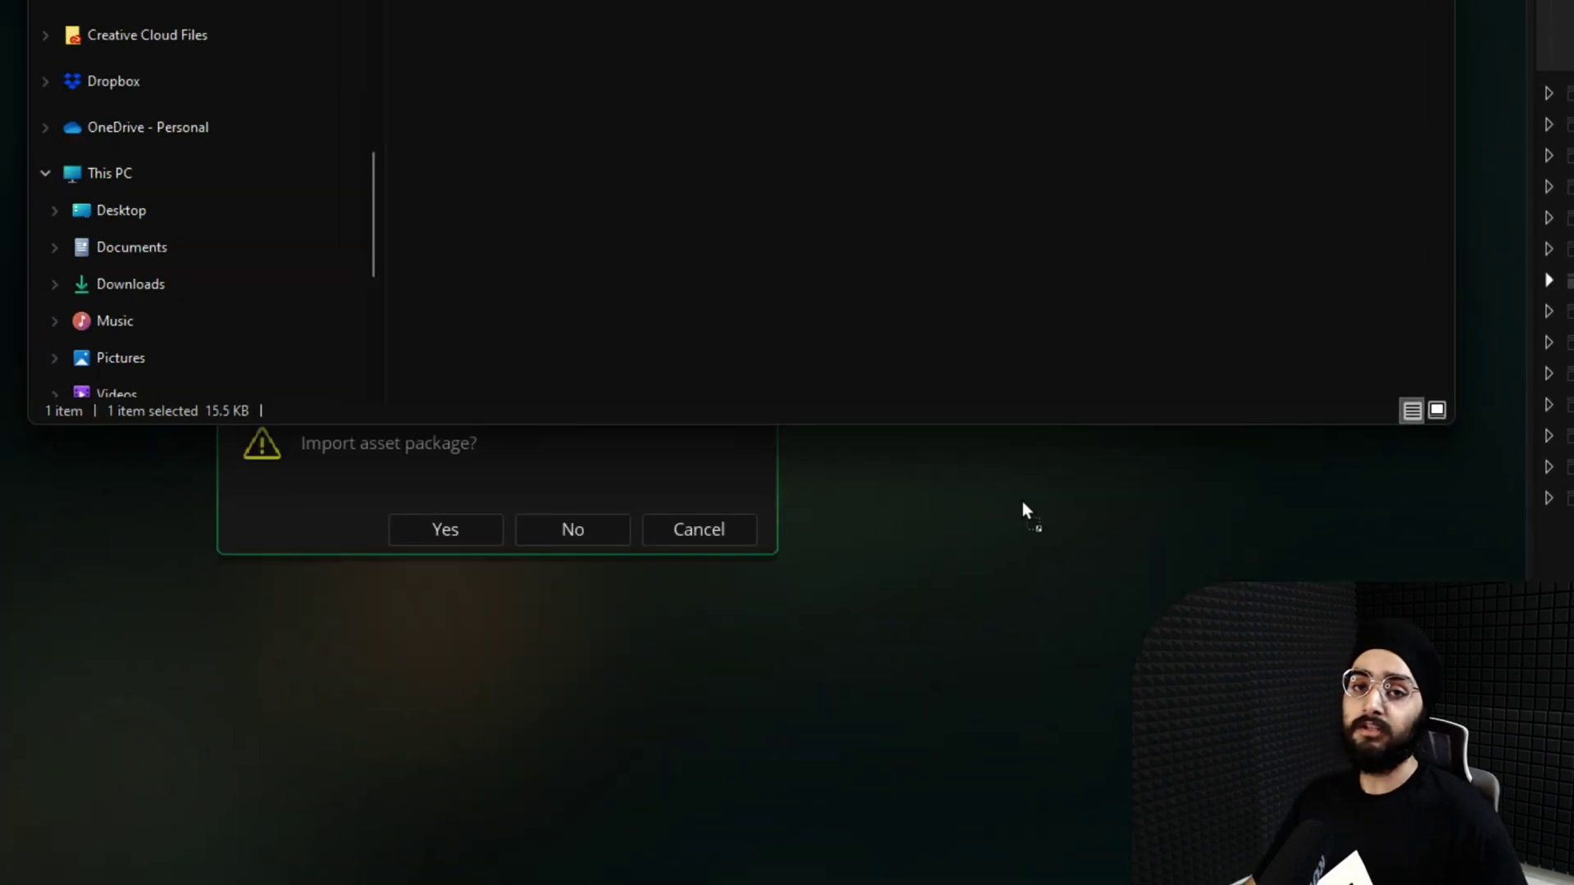
click(711, 475)
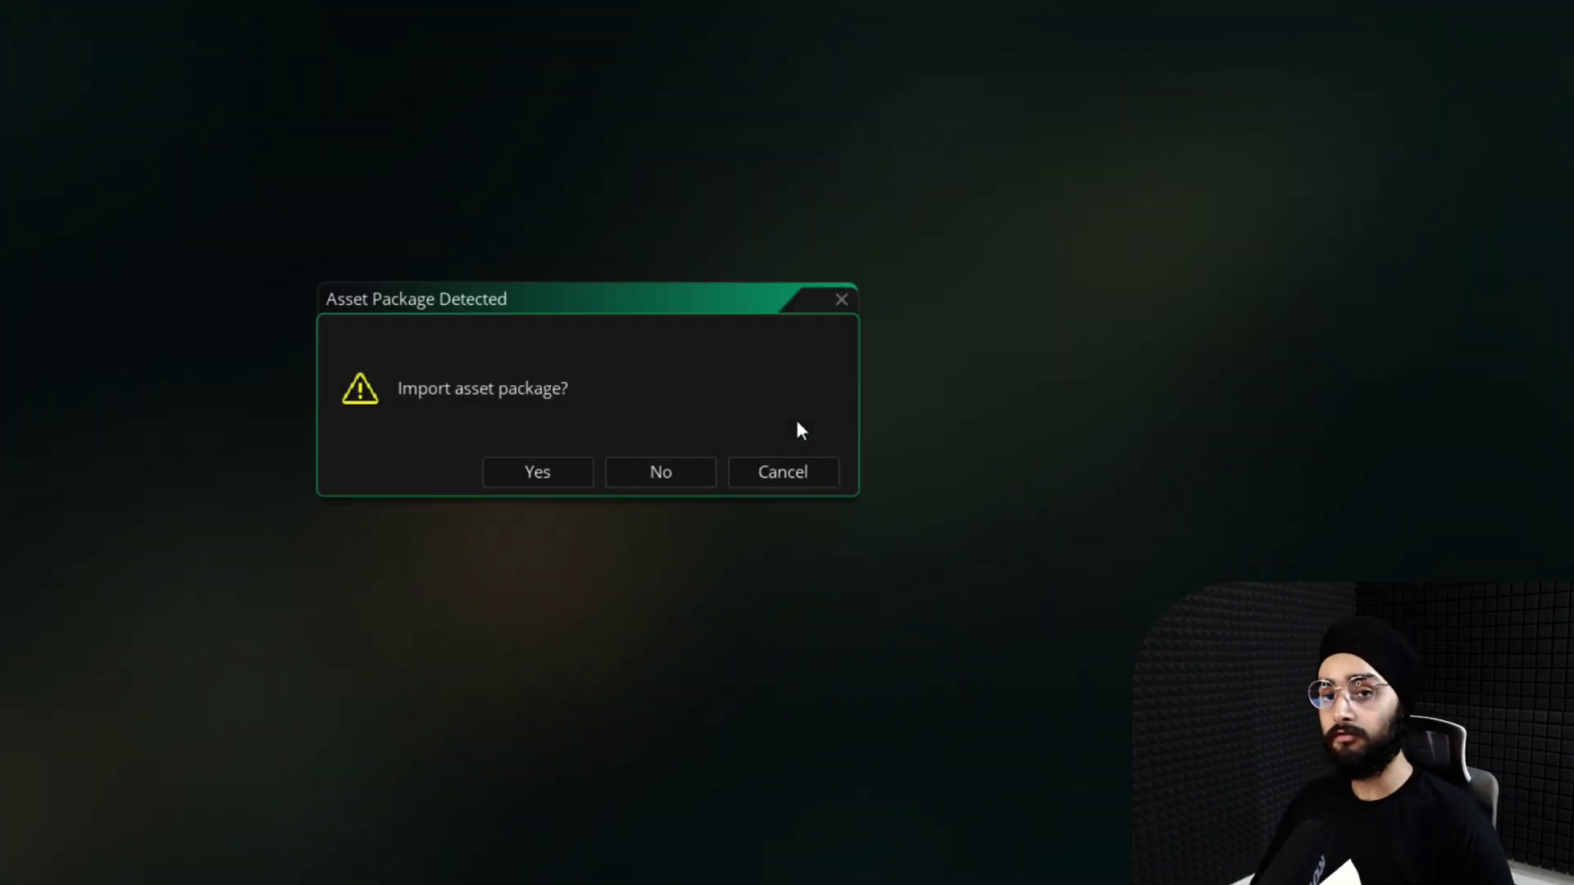
click(516, 474)
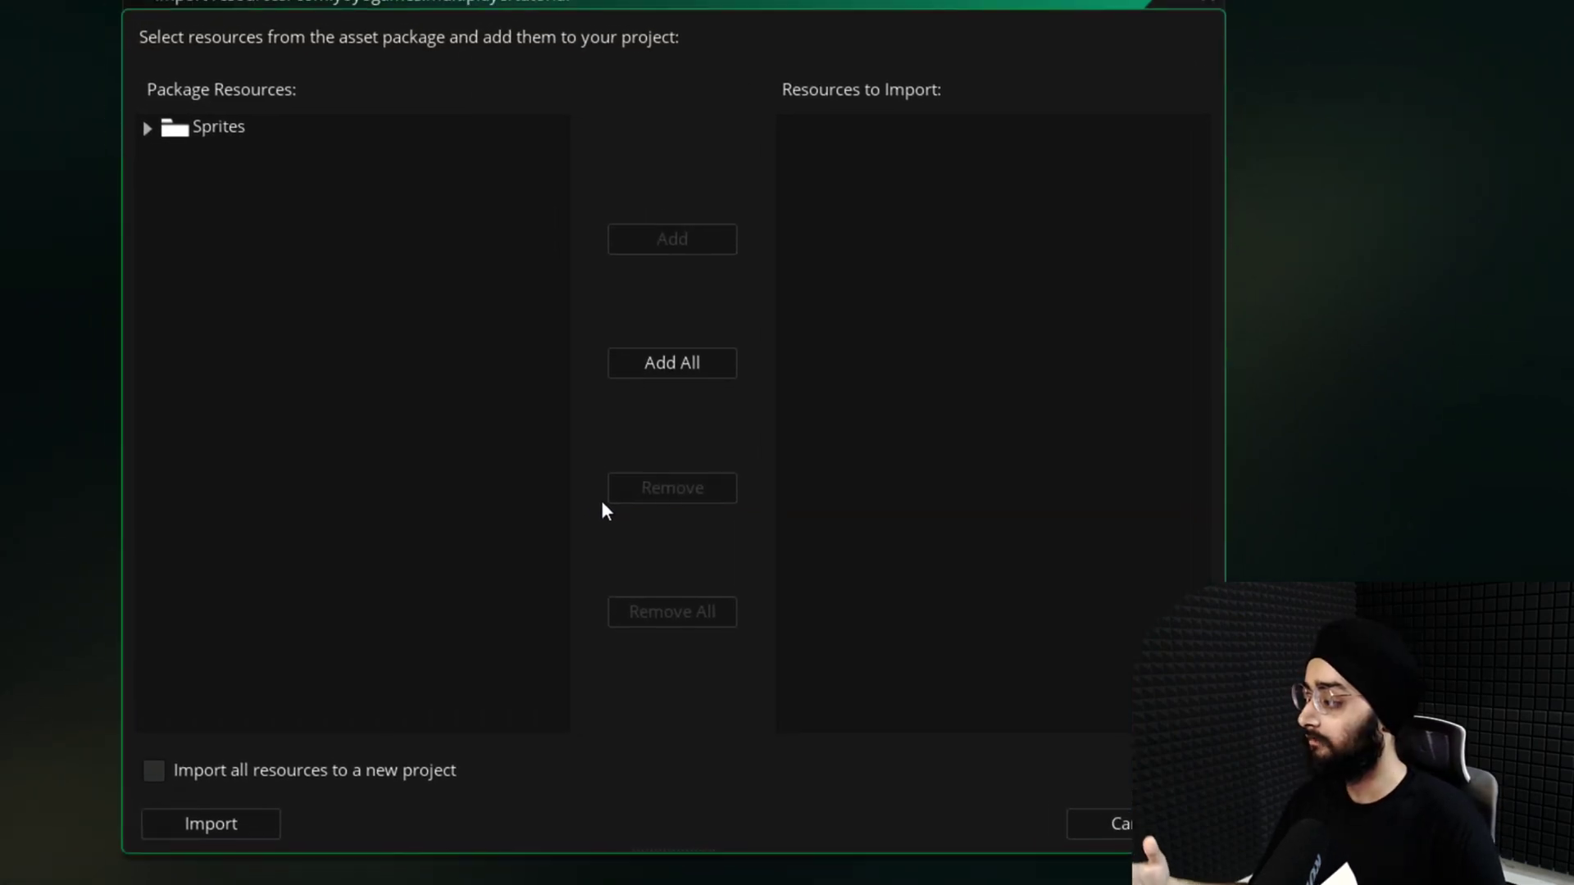
click(710, 372)
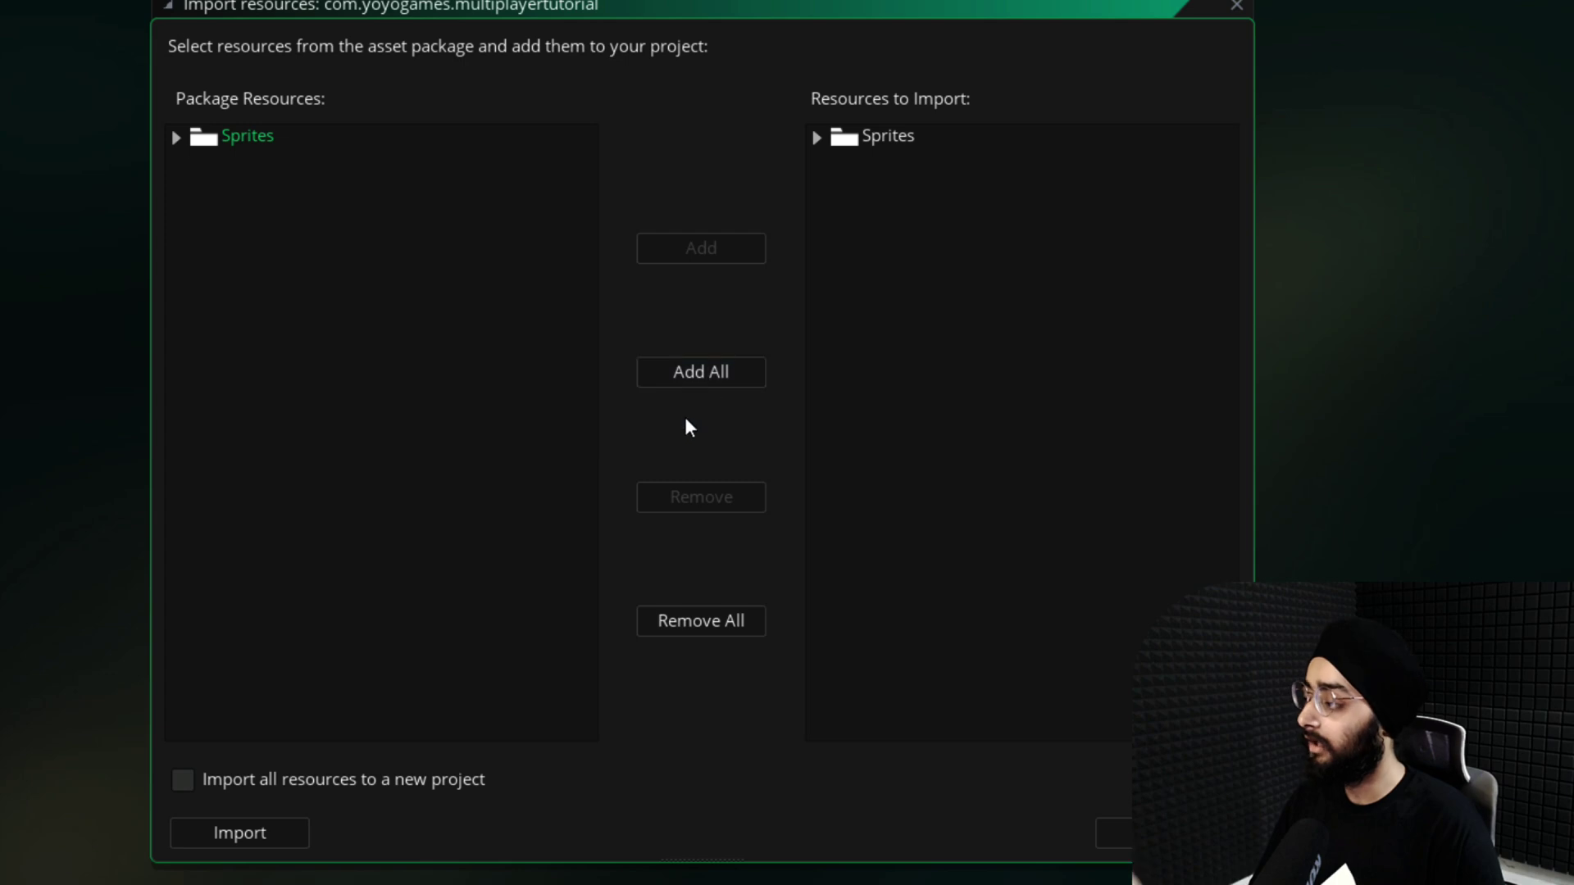
click(270, 834)
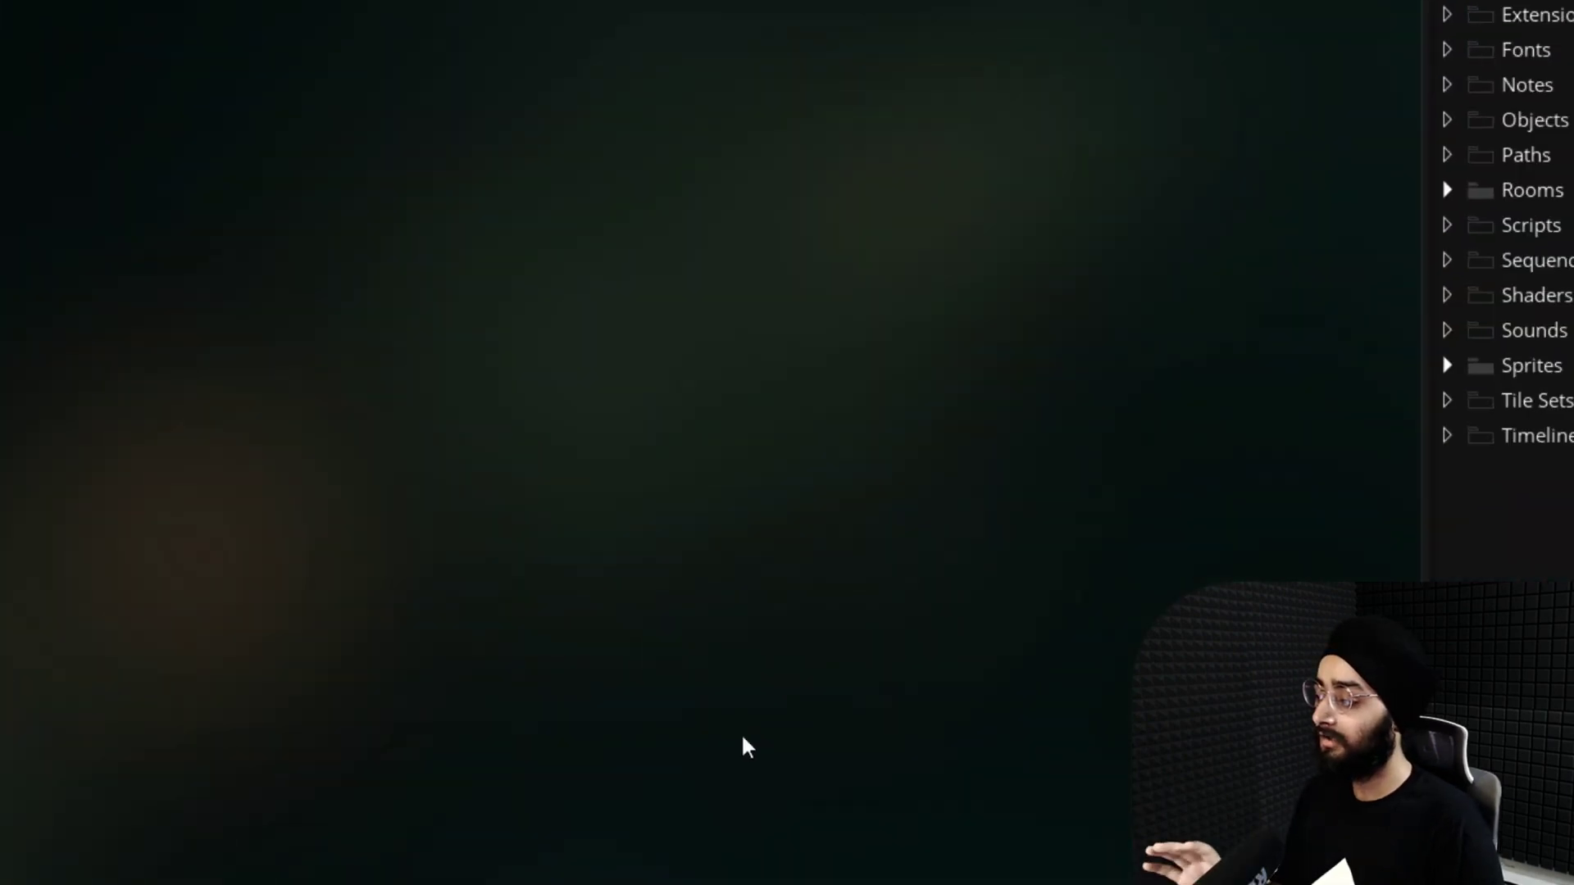
Examine the imported spr_background, spr_player and spr_projectile sprites in the sprite editor
click(977, 276)
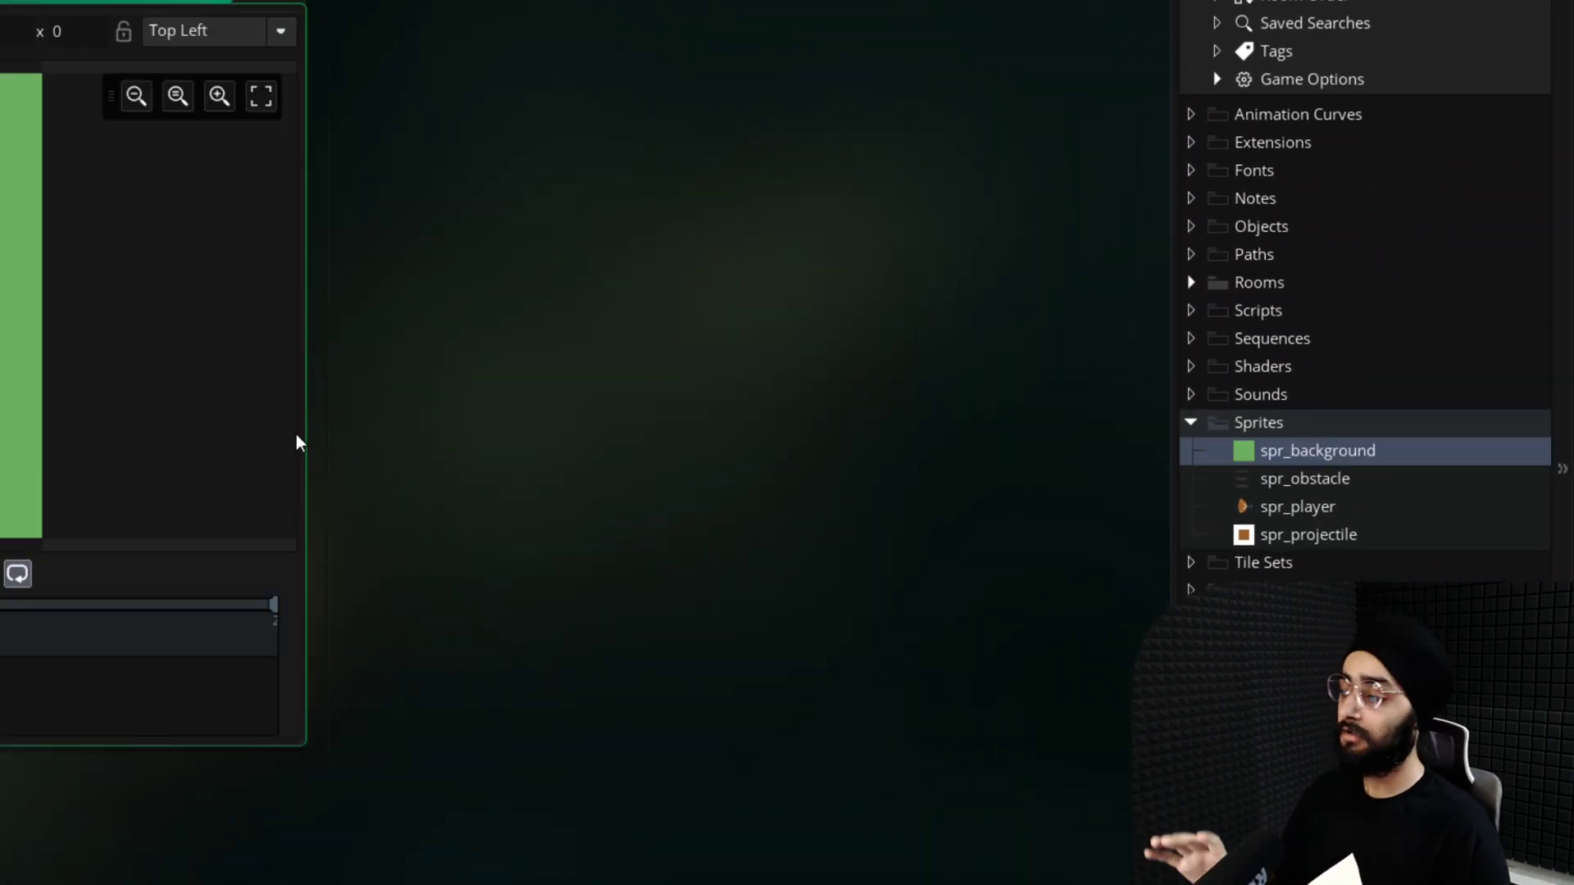
middle_drag(338, 430, 1148, 500)
double_click(1293, 481)
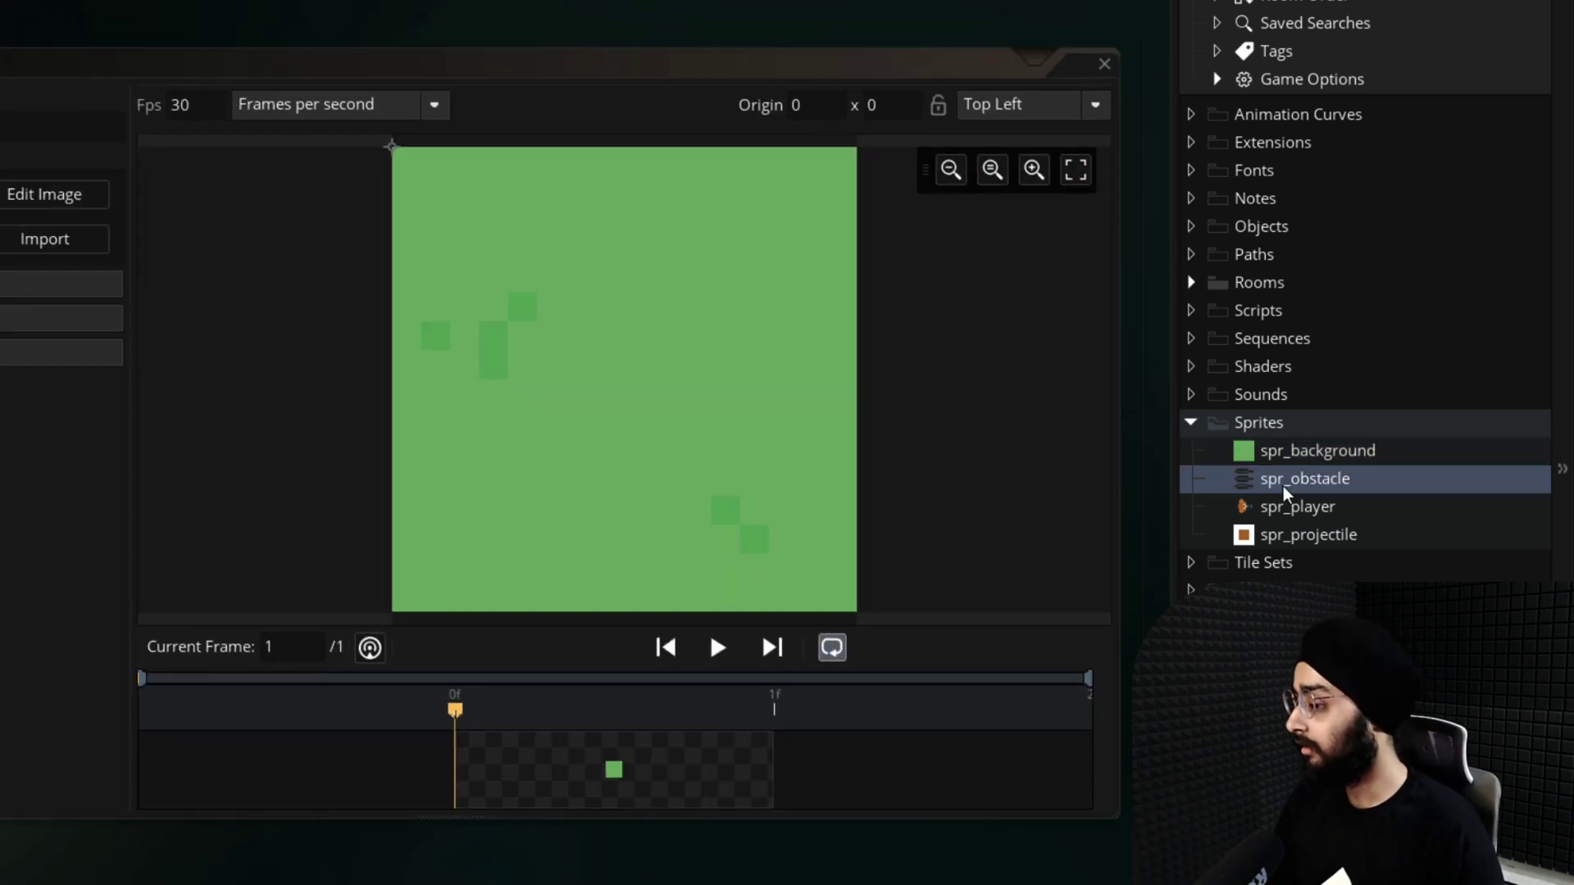
double_click(1247, 506)
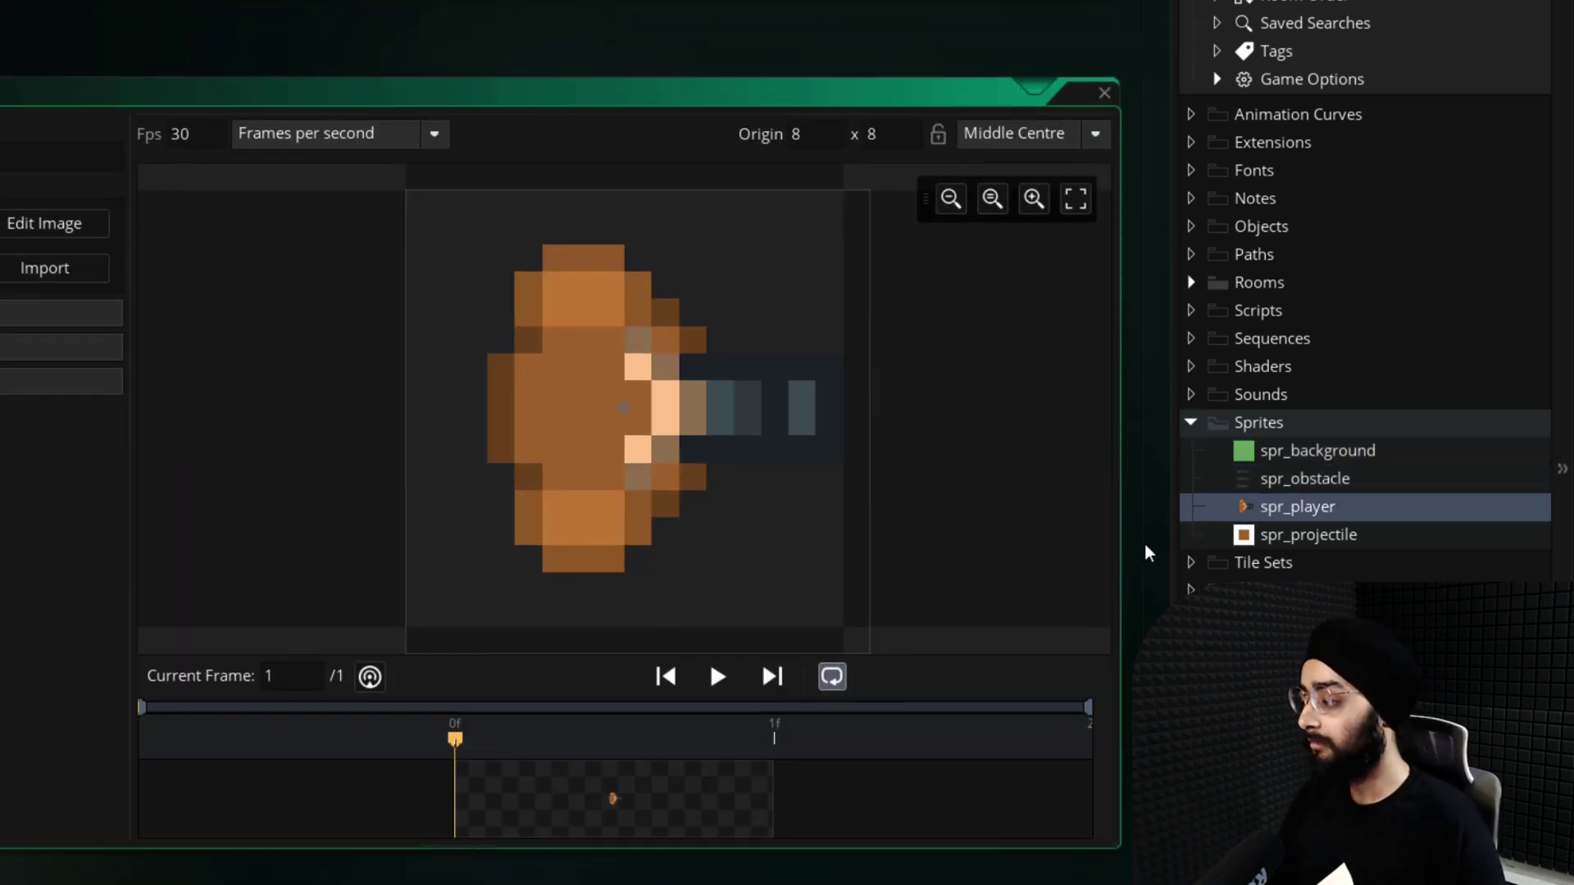
double_click(1251, 538)
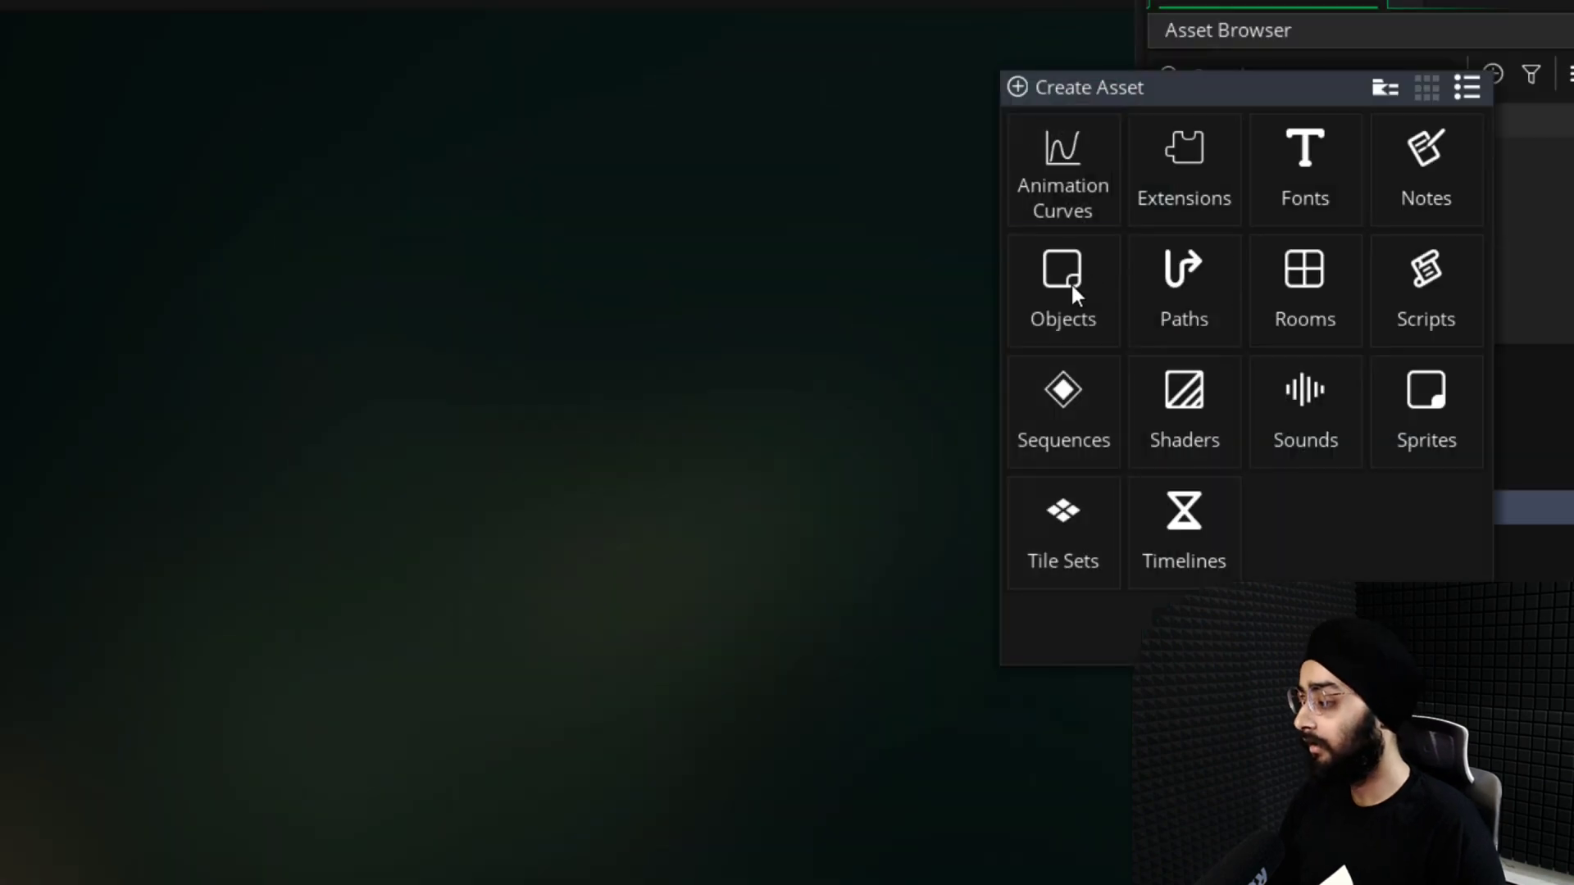
Create three new objects in the Objects folder and rename the first one obj_game
click(1070, 284)
click(1242, 354)
click(1243, 354)
click(1338, 369)
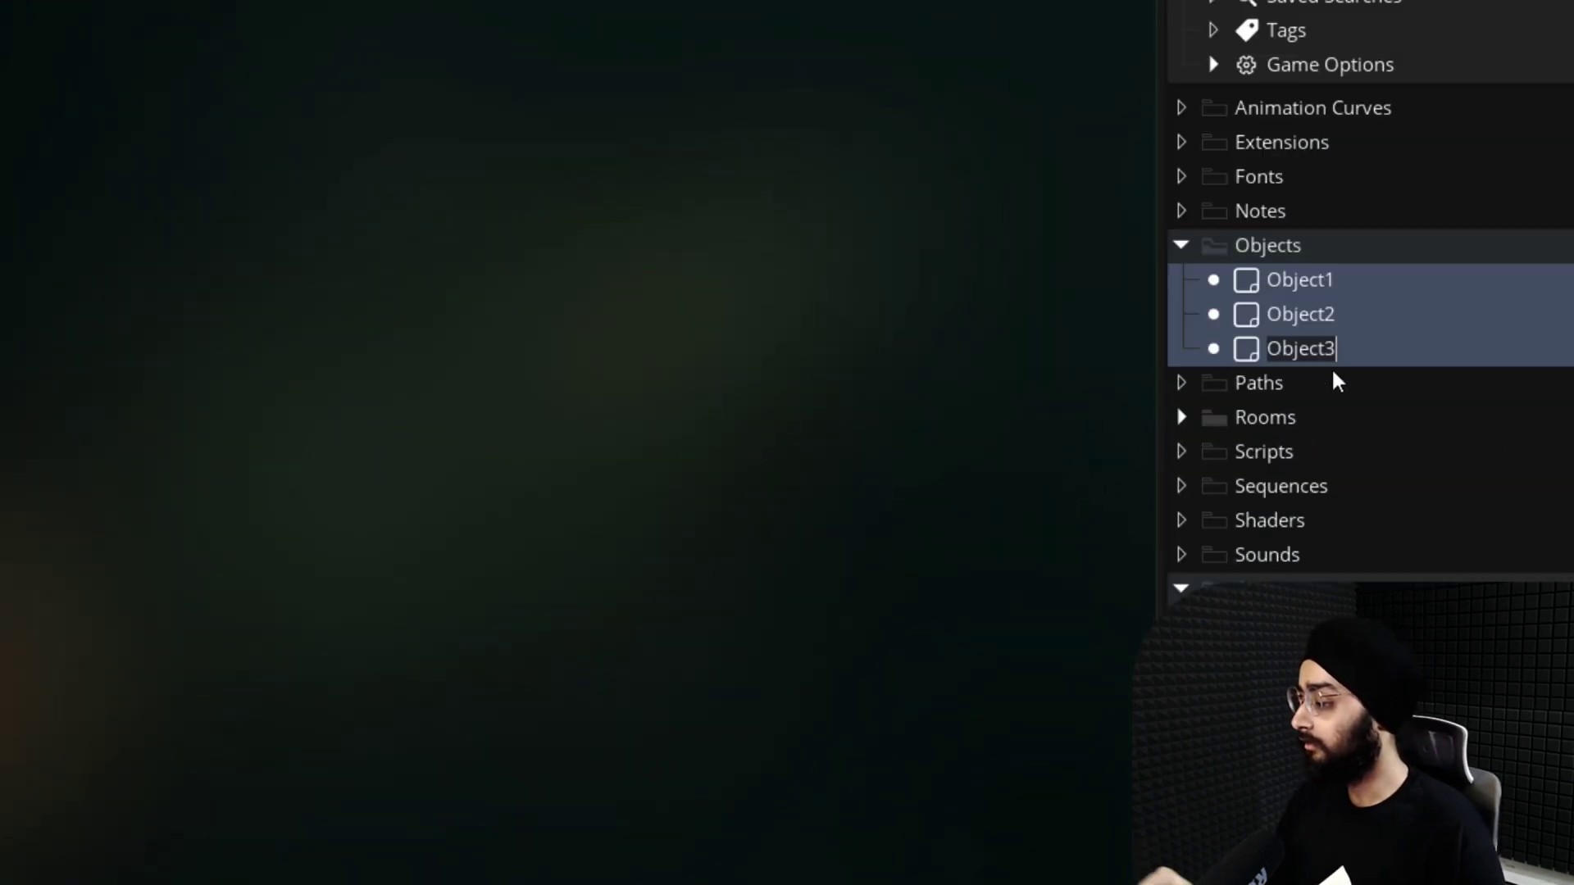
click(1312, 281)
text(obj_game)
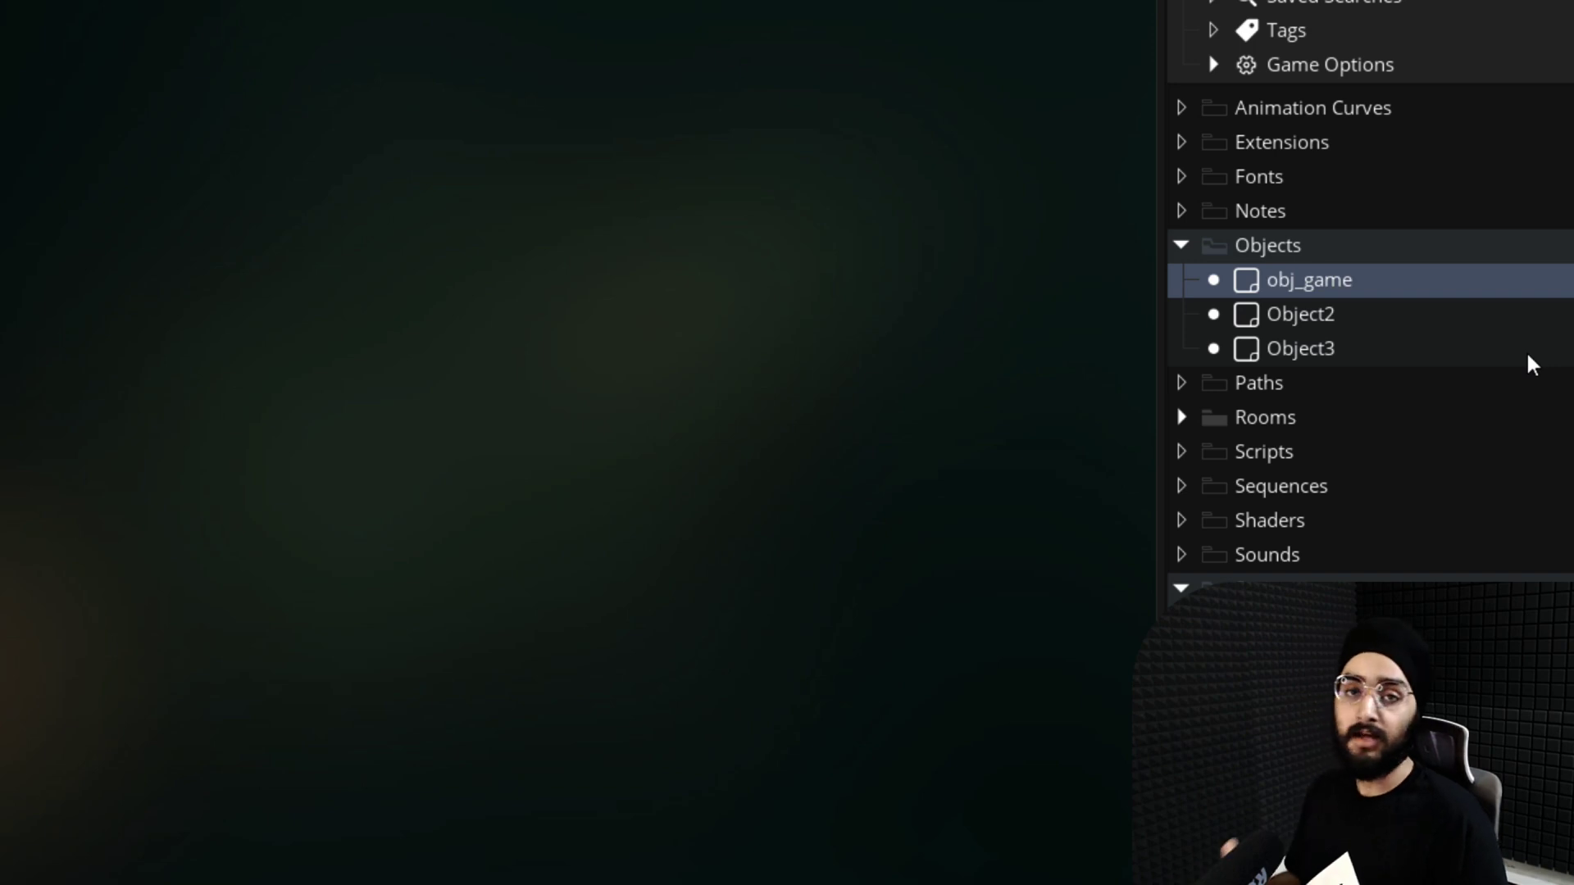
Rename Object2 as obj_player and Object3 as obj_projectile
click(1368, 320)
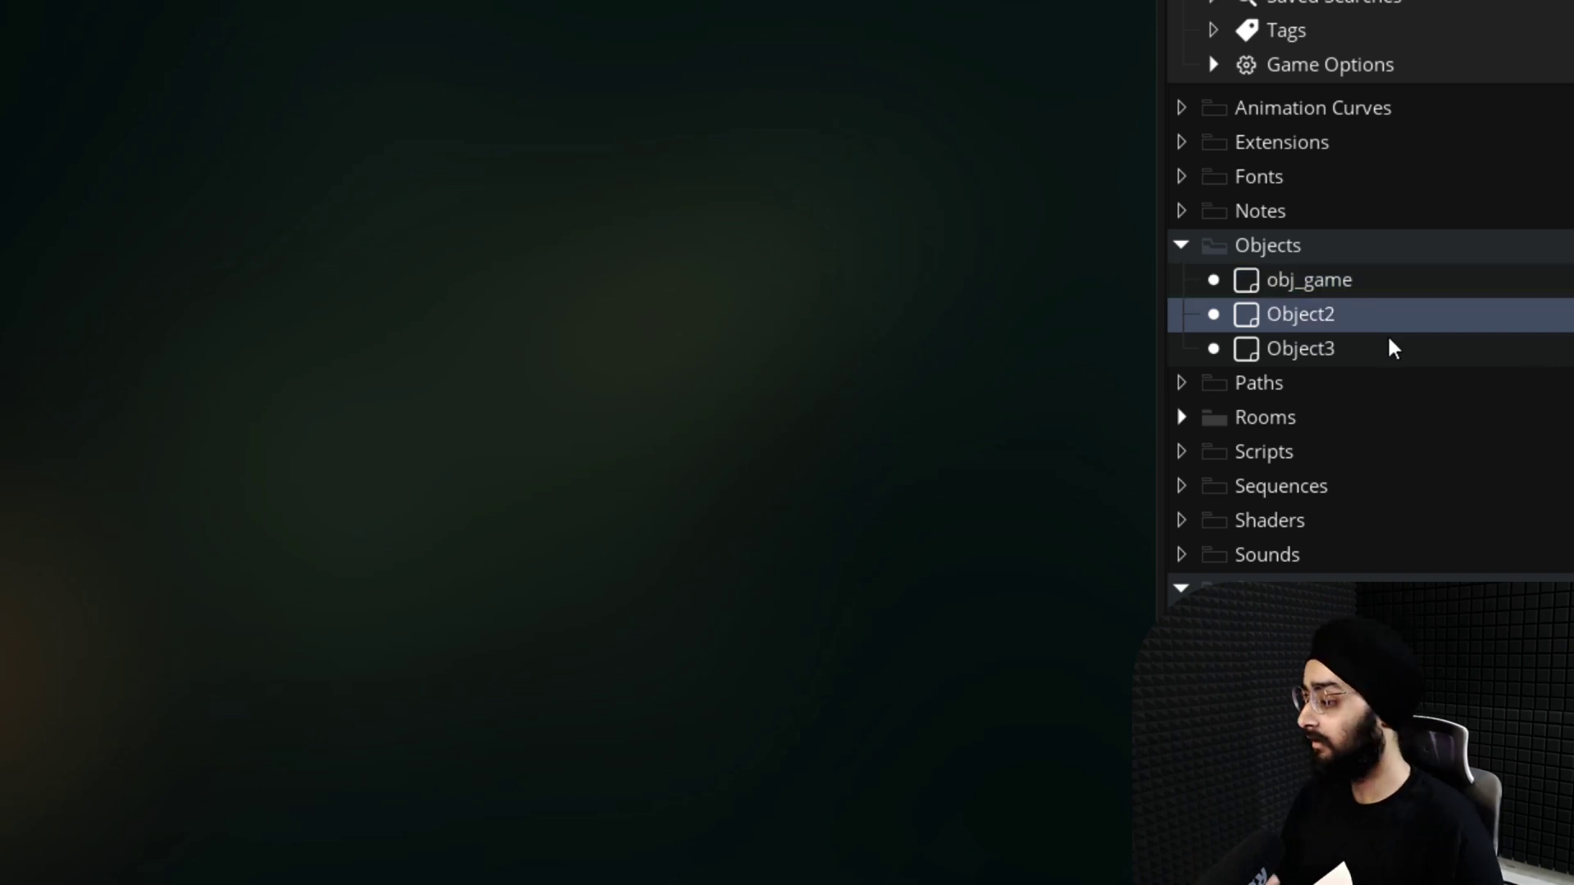
key(F2)
text(obj_player)
click(1401, 364)
key(F2)
text(obj_pro)
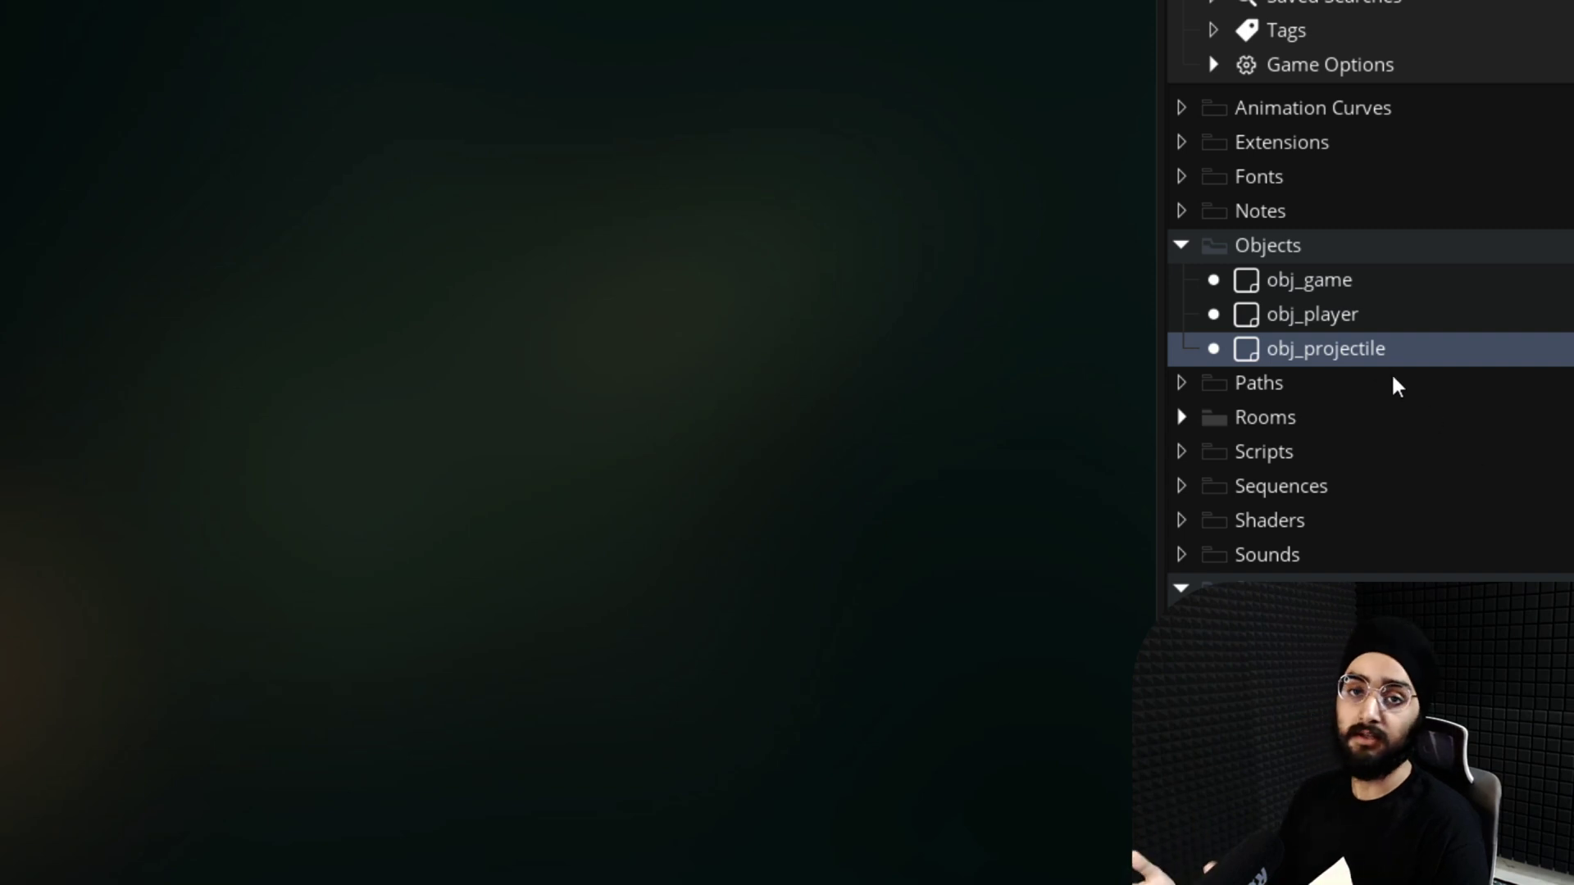
Assign spr_player to obj_player and spr_projectile to obj_projectile
double_click(1326, 316)
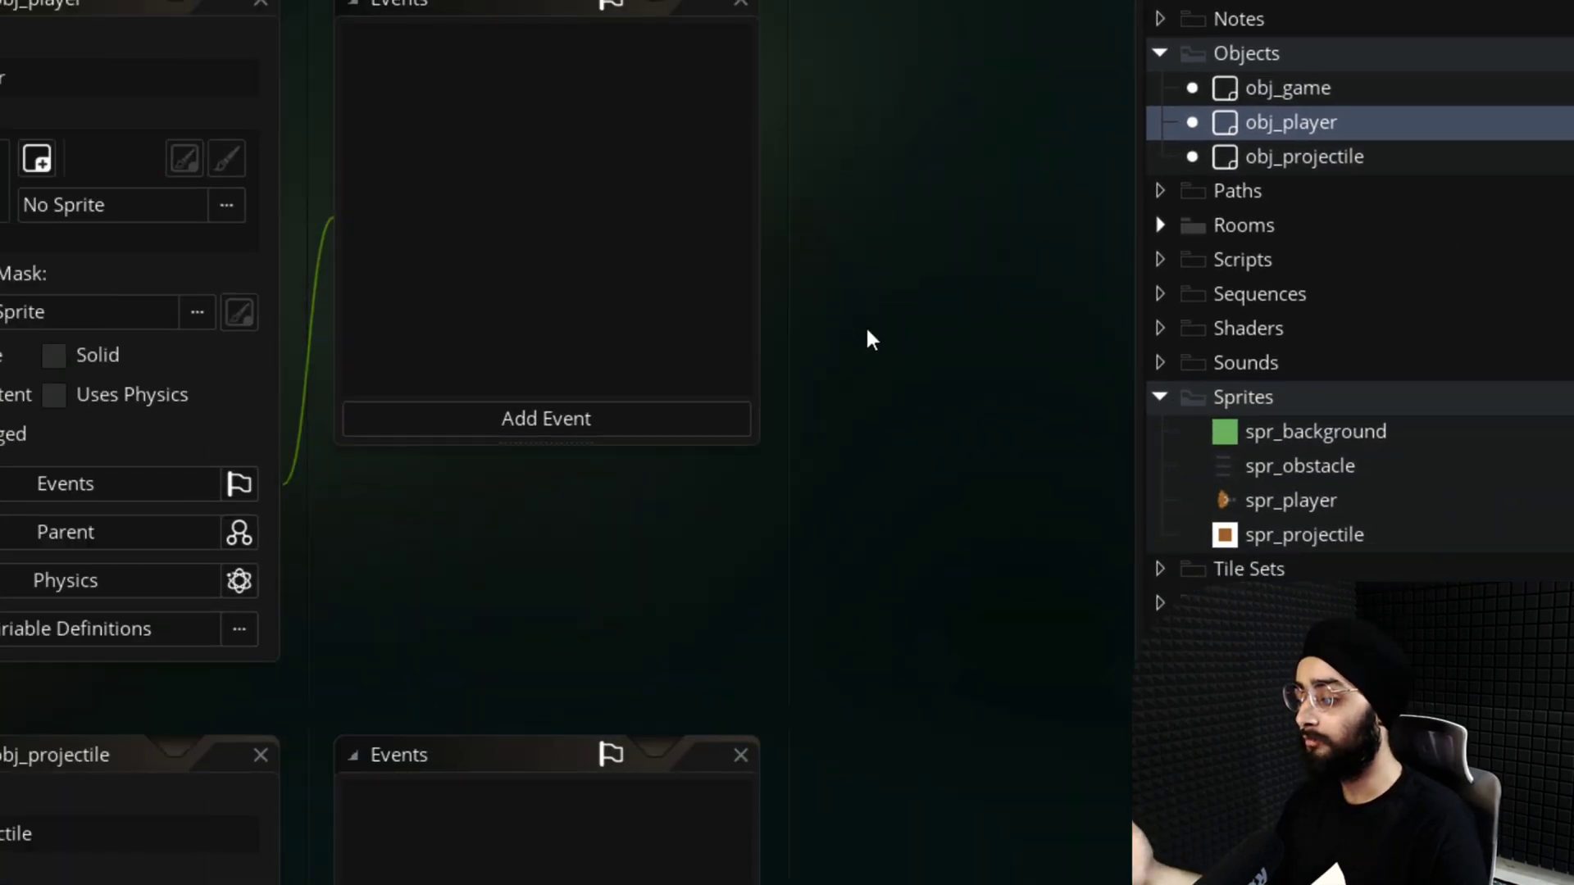
drag(1258, 501, 326, 251)
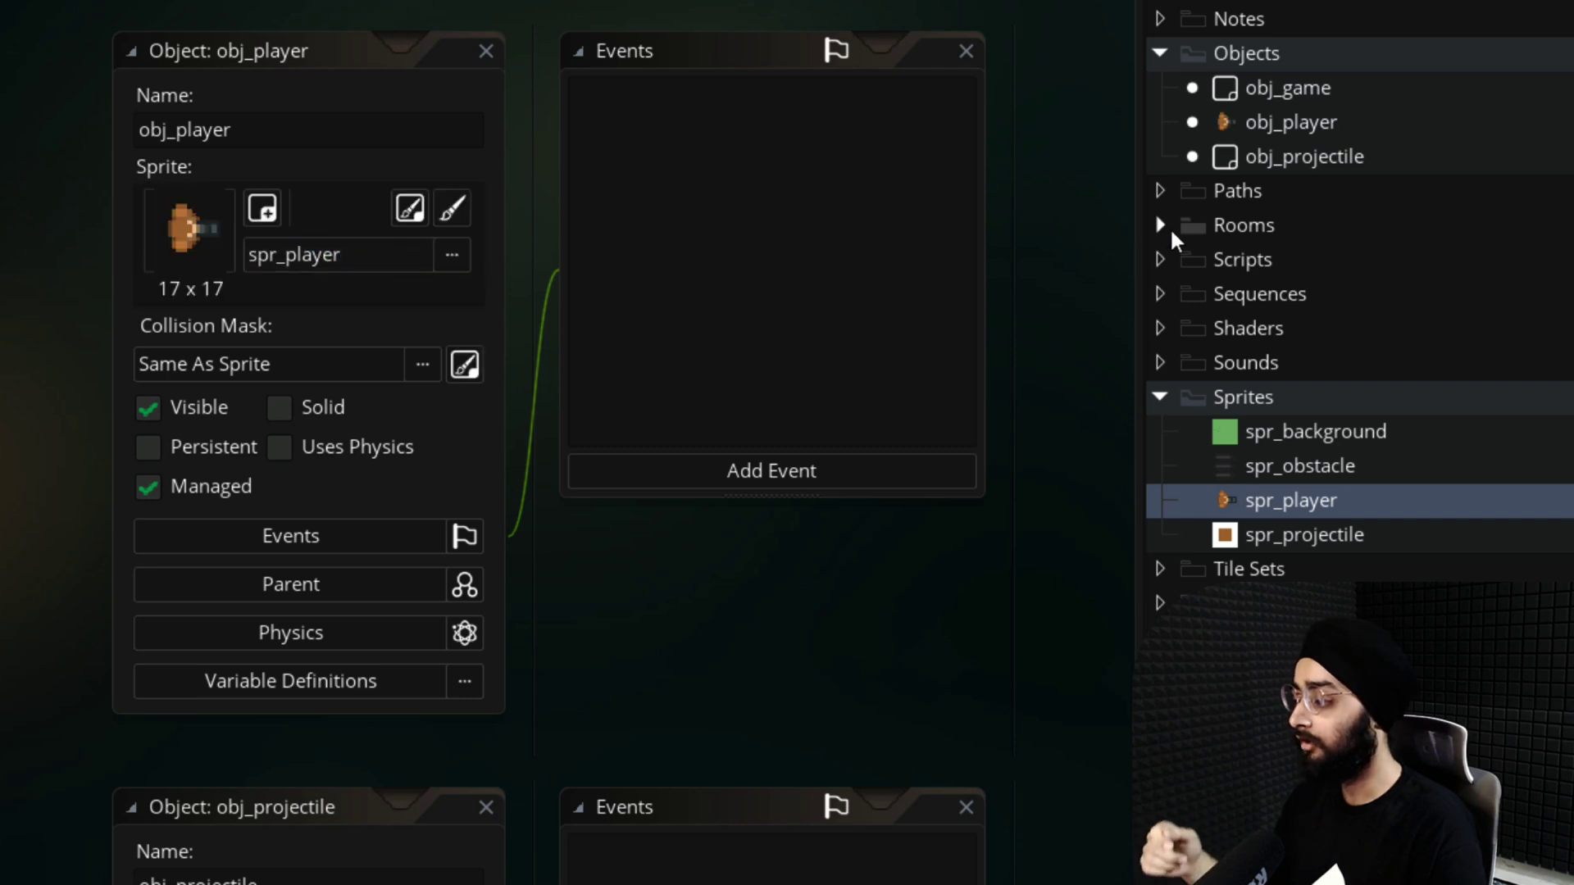
double_click(1258, 159)
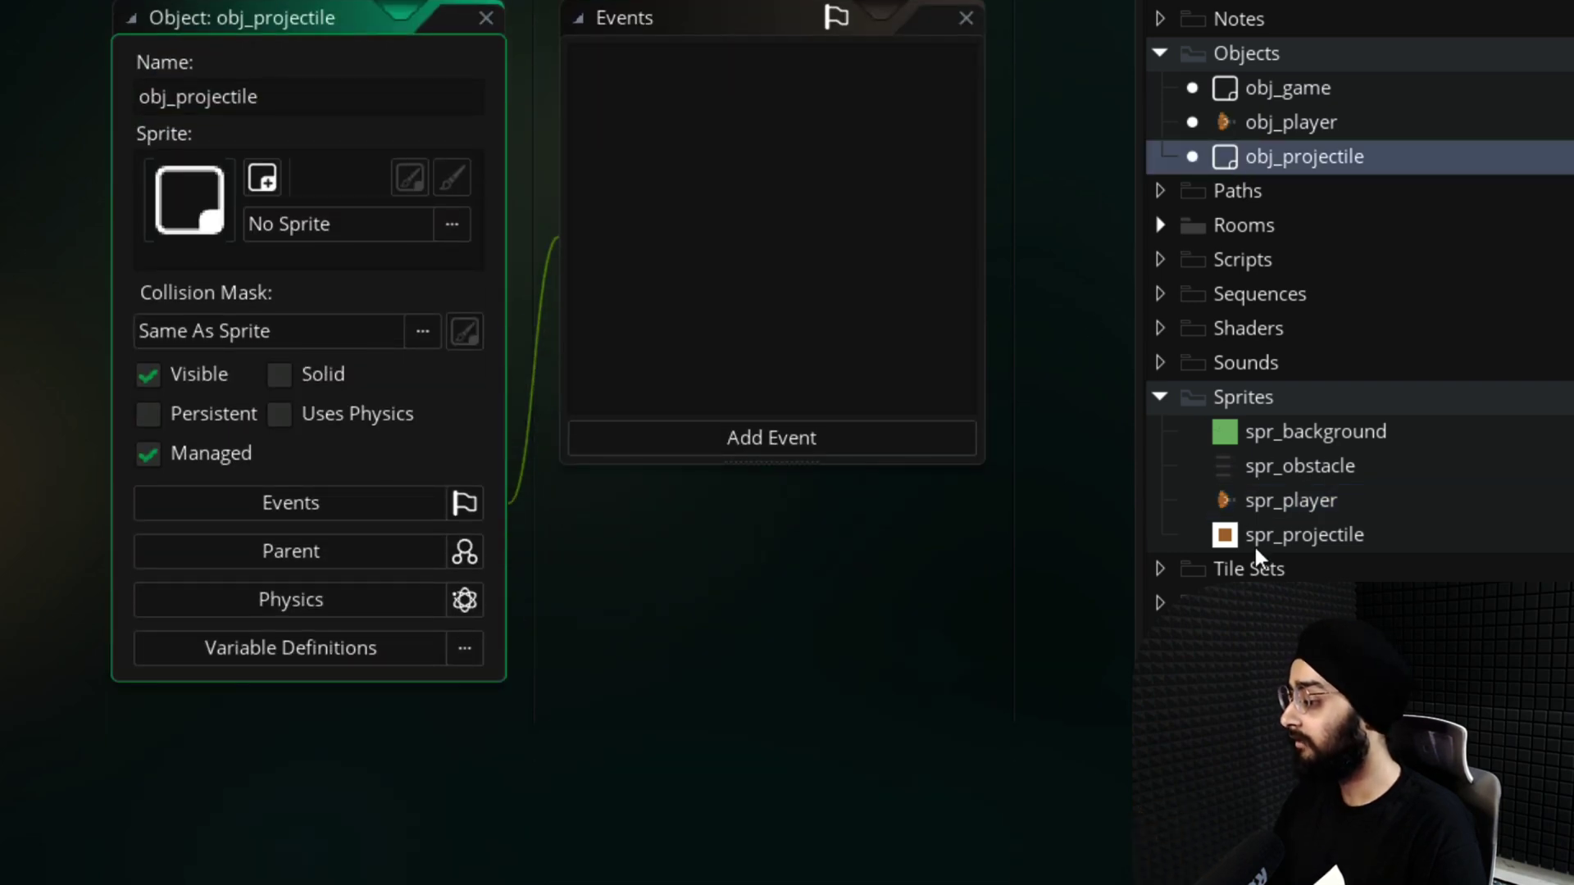
drag(1263, 550, 350, 206)
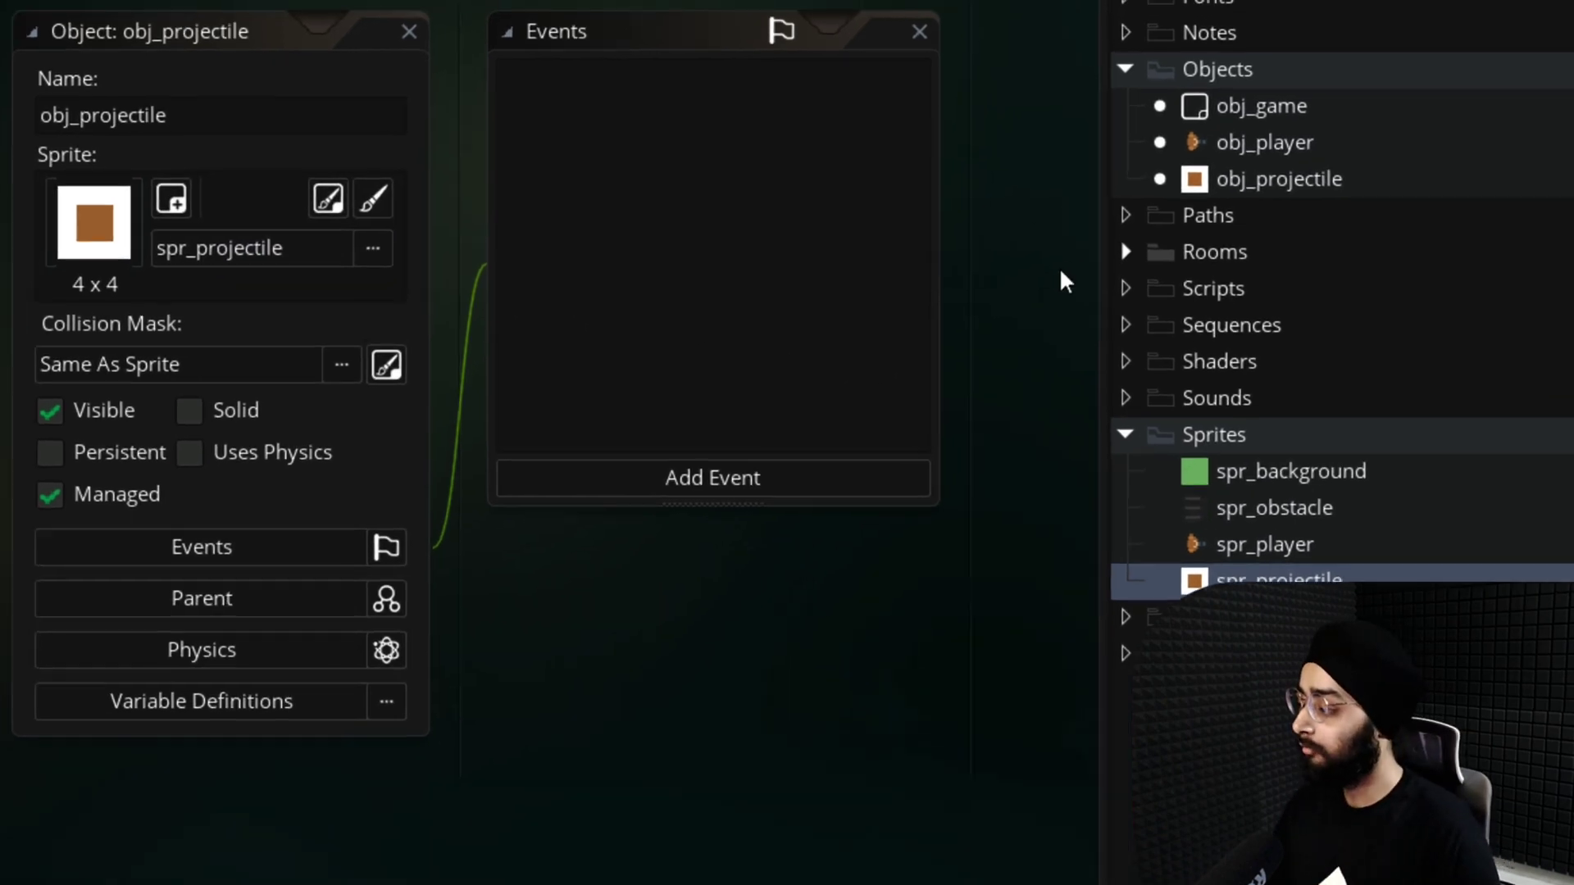
Open Room1 and set its room size to 320 wide by 180 high
click(1160, 224)
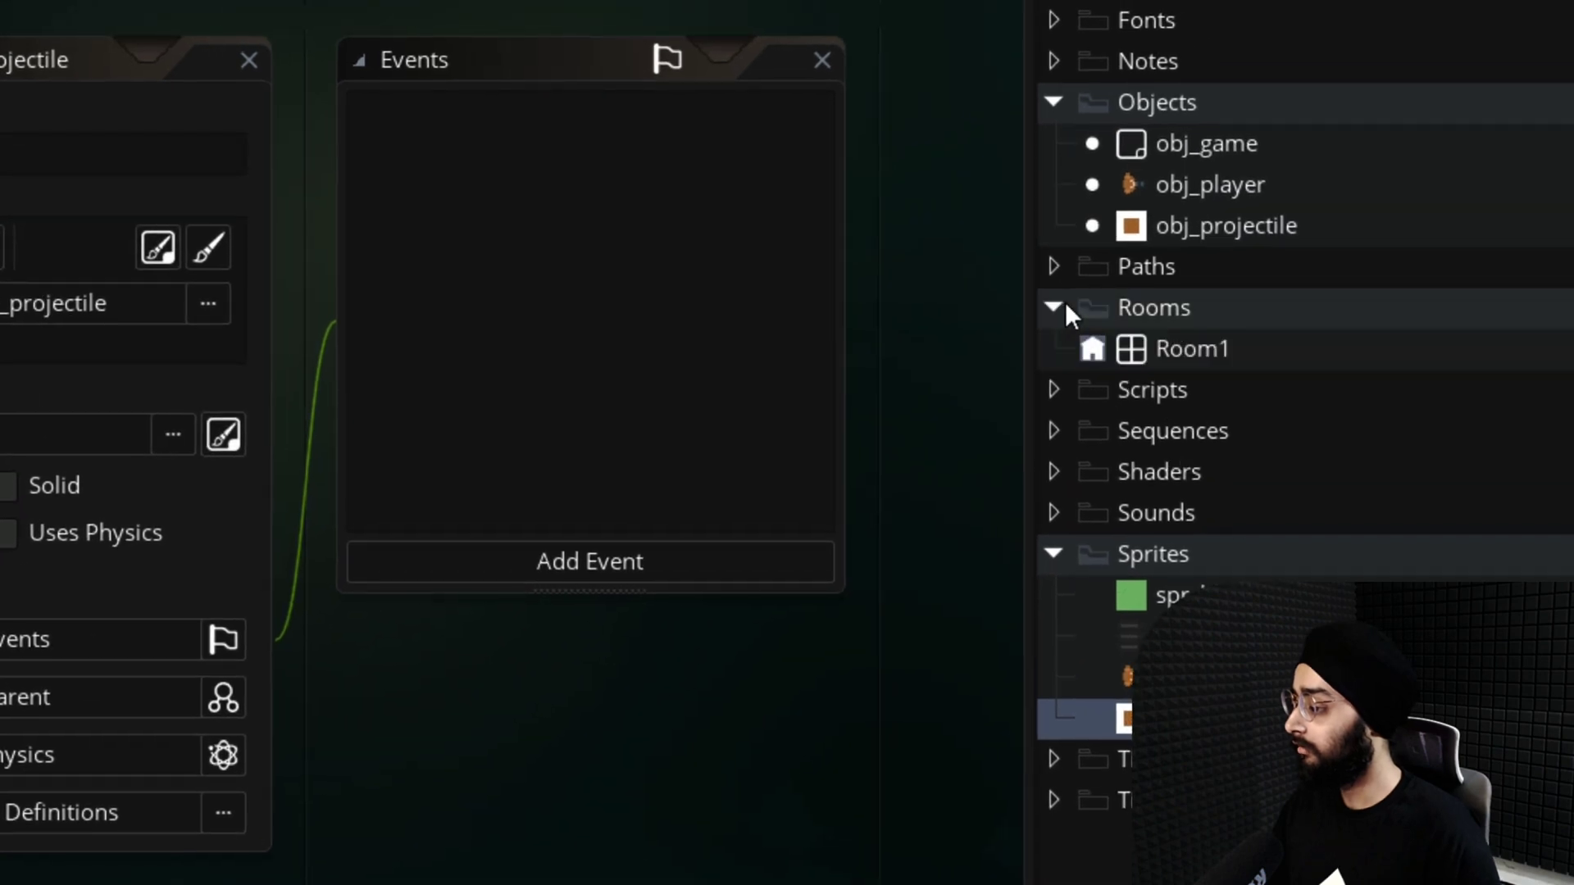
double_click(1197, 348)
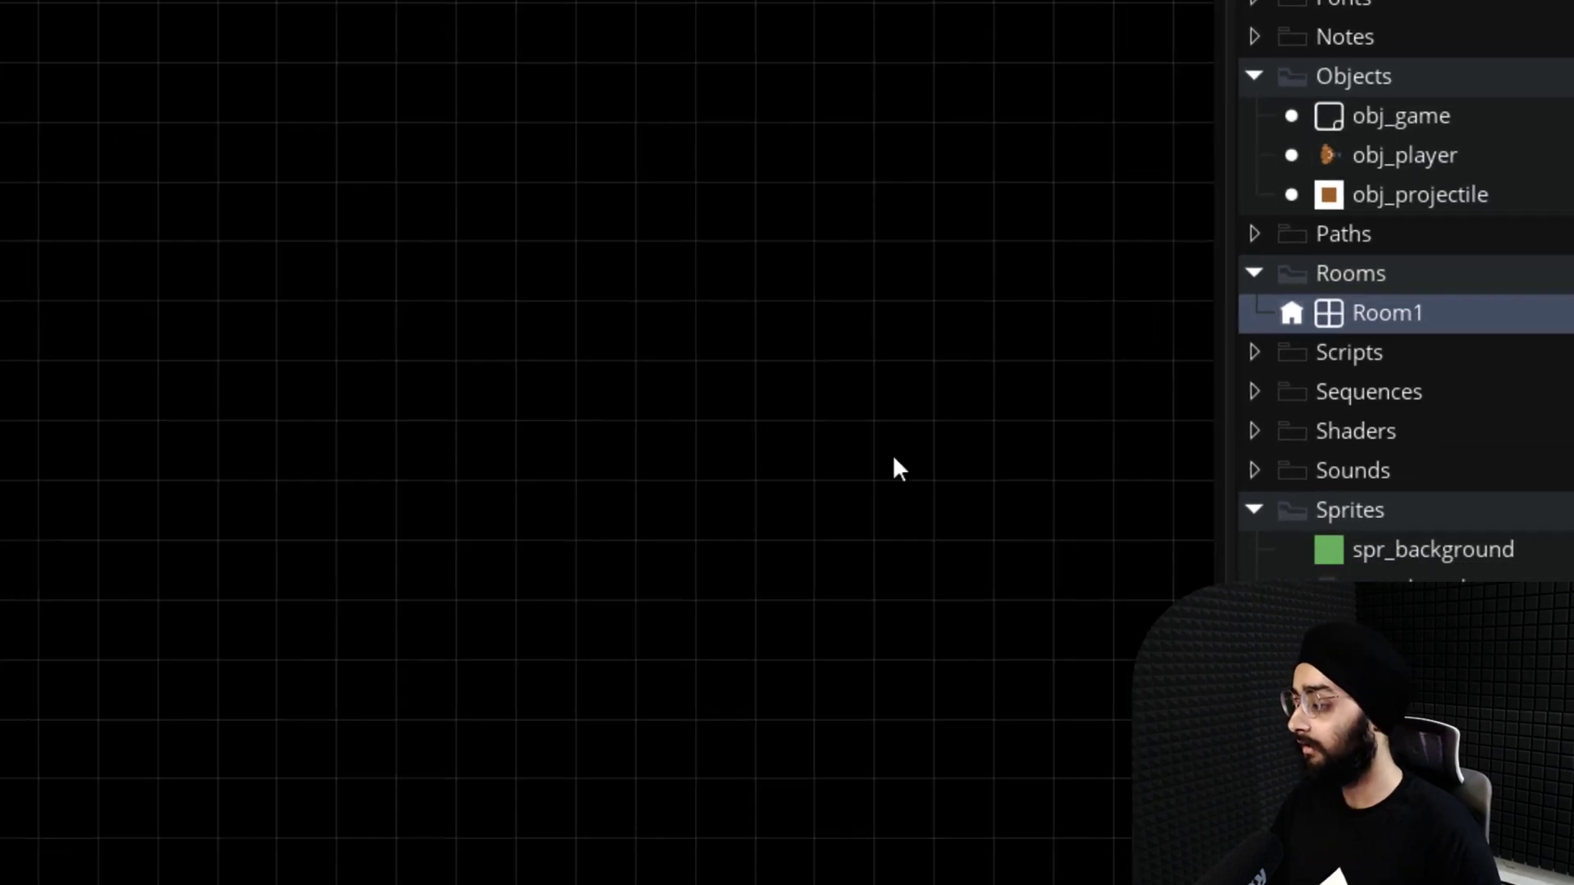
drag(175, 545, 277, 237)
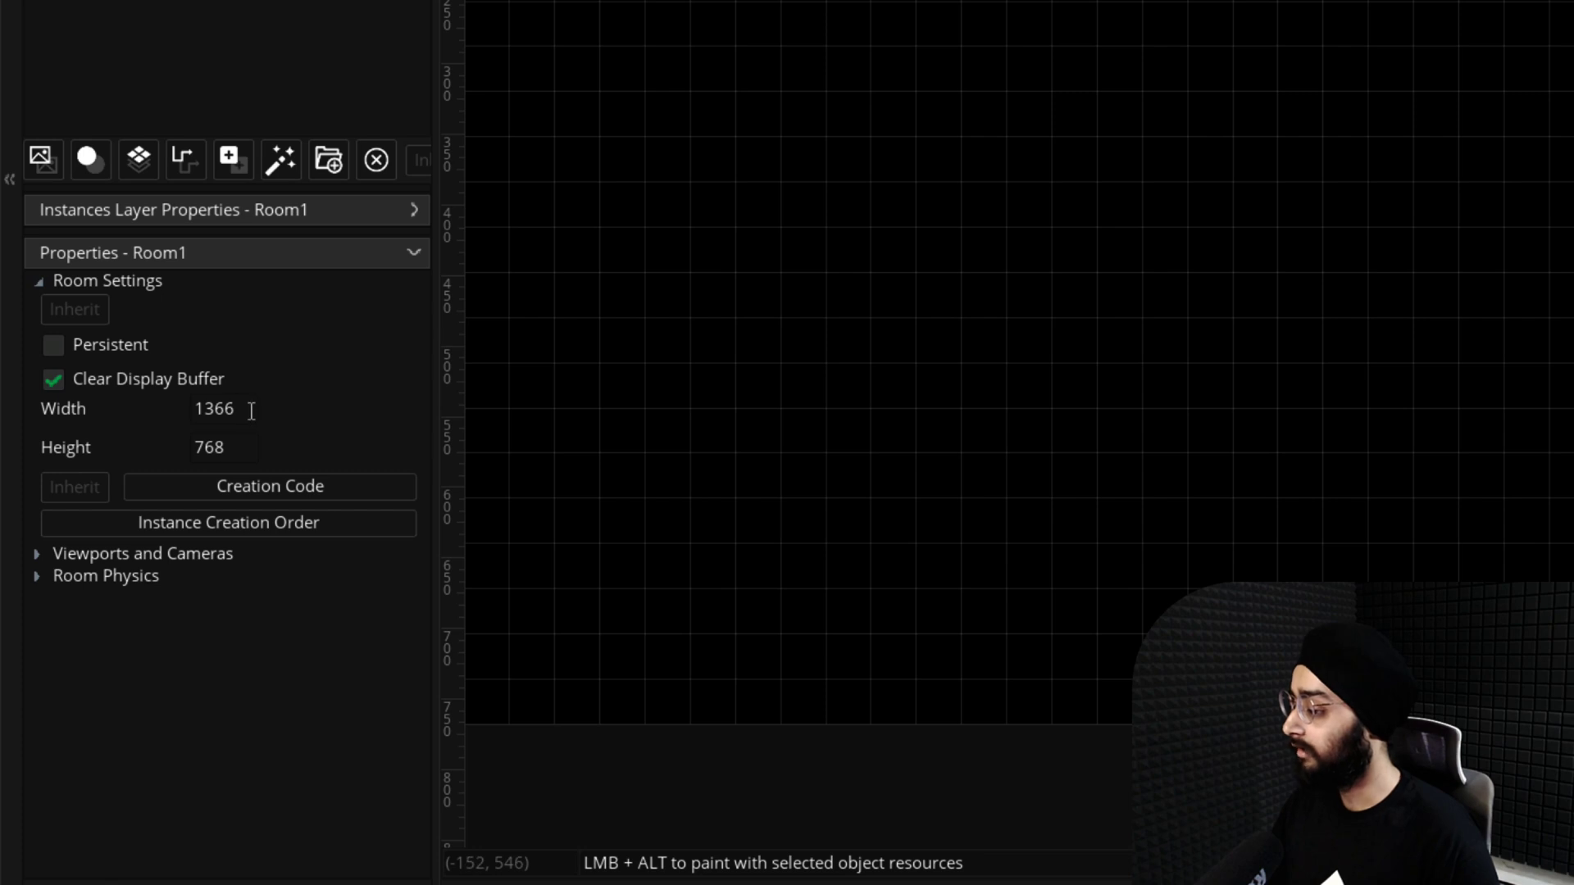
double_click(211, 409)
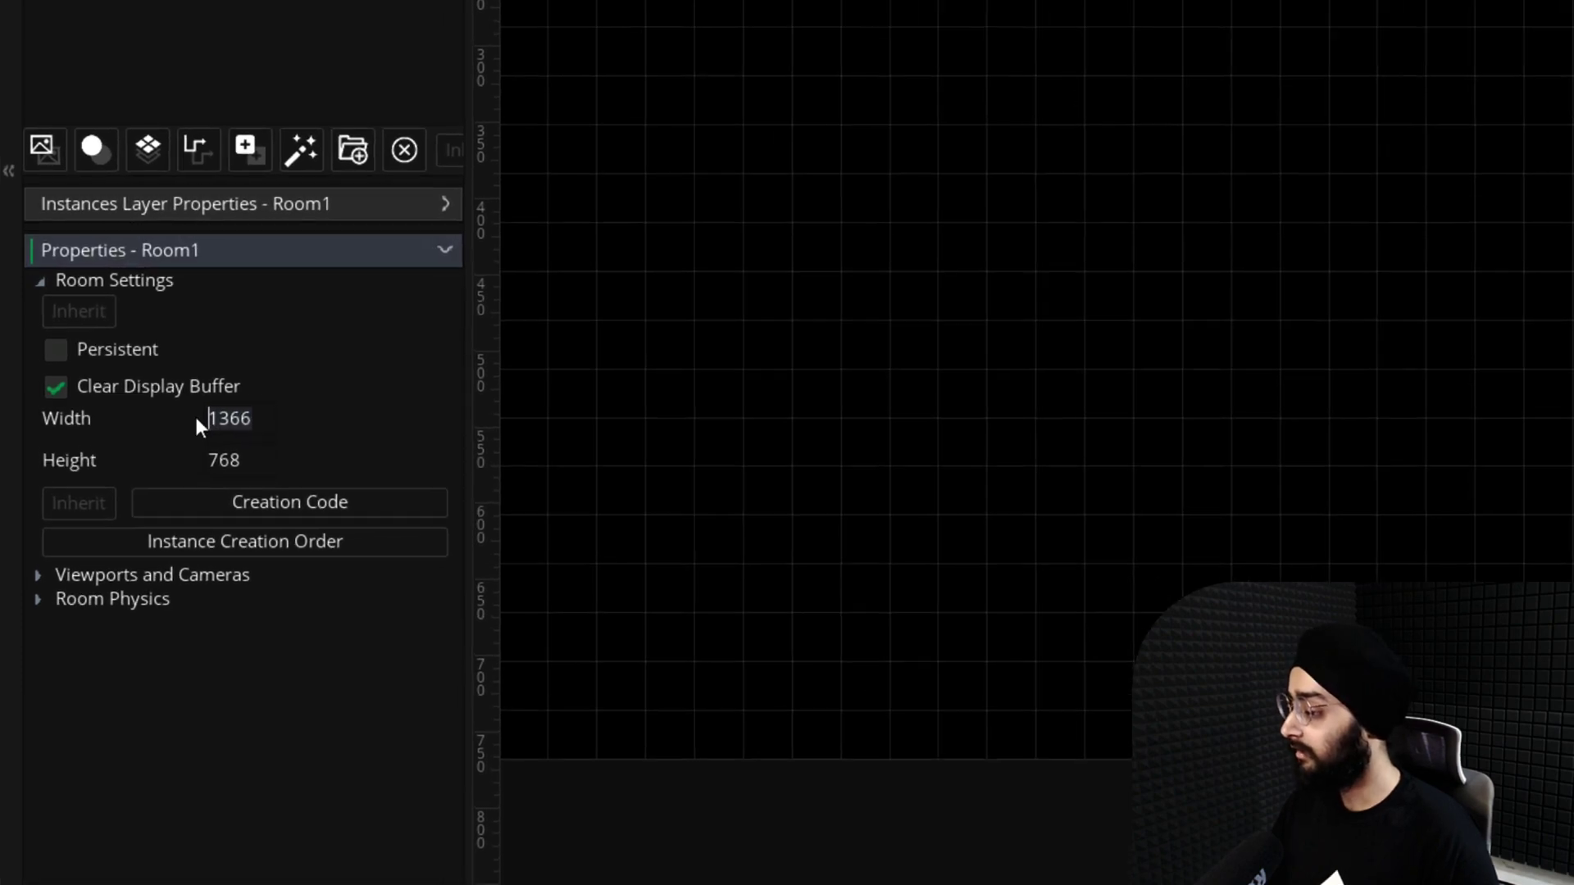
text(320)
double_click(238, 446)
text(180)
click(251, 408)
middle_drag(1139, 43, 1519, 217)
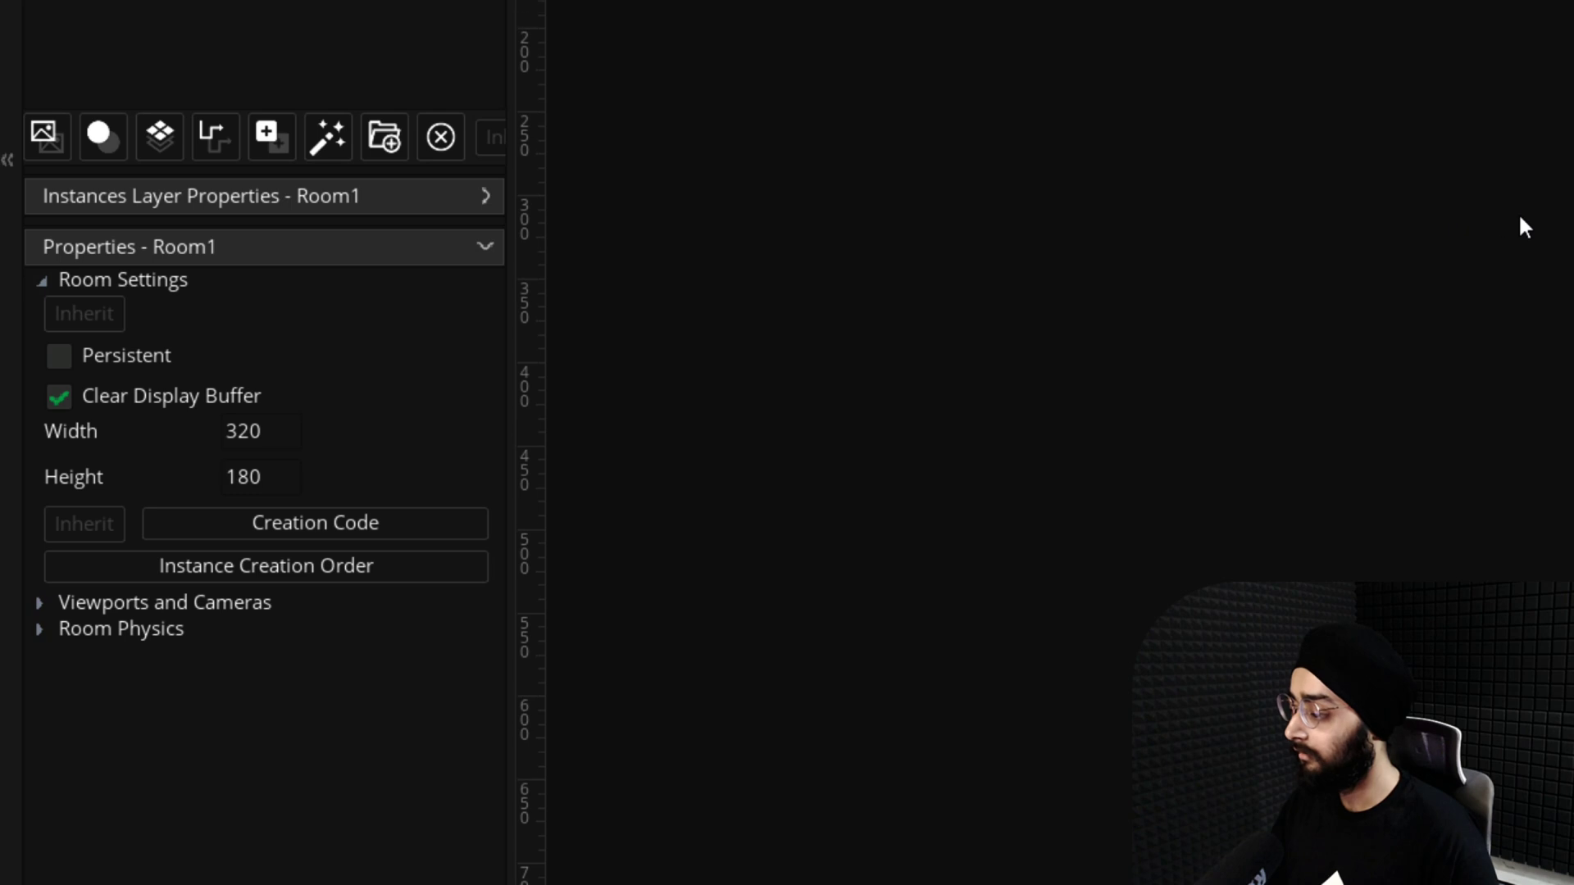
Enable viewports for Room1 and make Viewport 0 visible
click(52, 602)
click(136, 536)
click(65, 605)
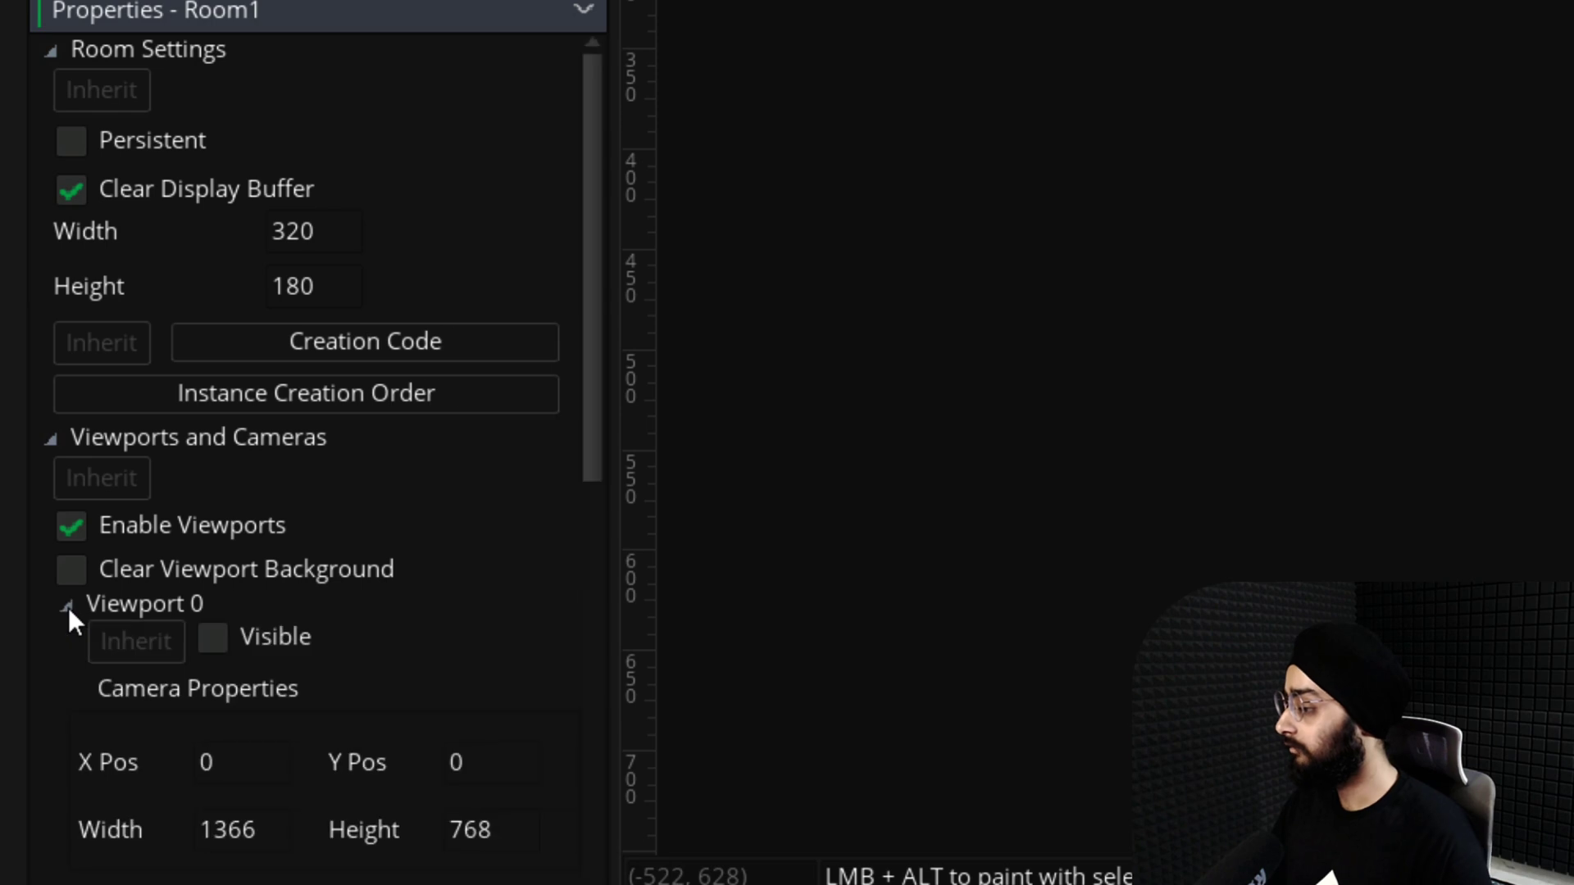
click(213, 636)
Set Viewport 0's camera size to 320 by 180 and change the width in its viewport properties
scroll(391, 586, down, 5)
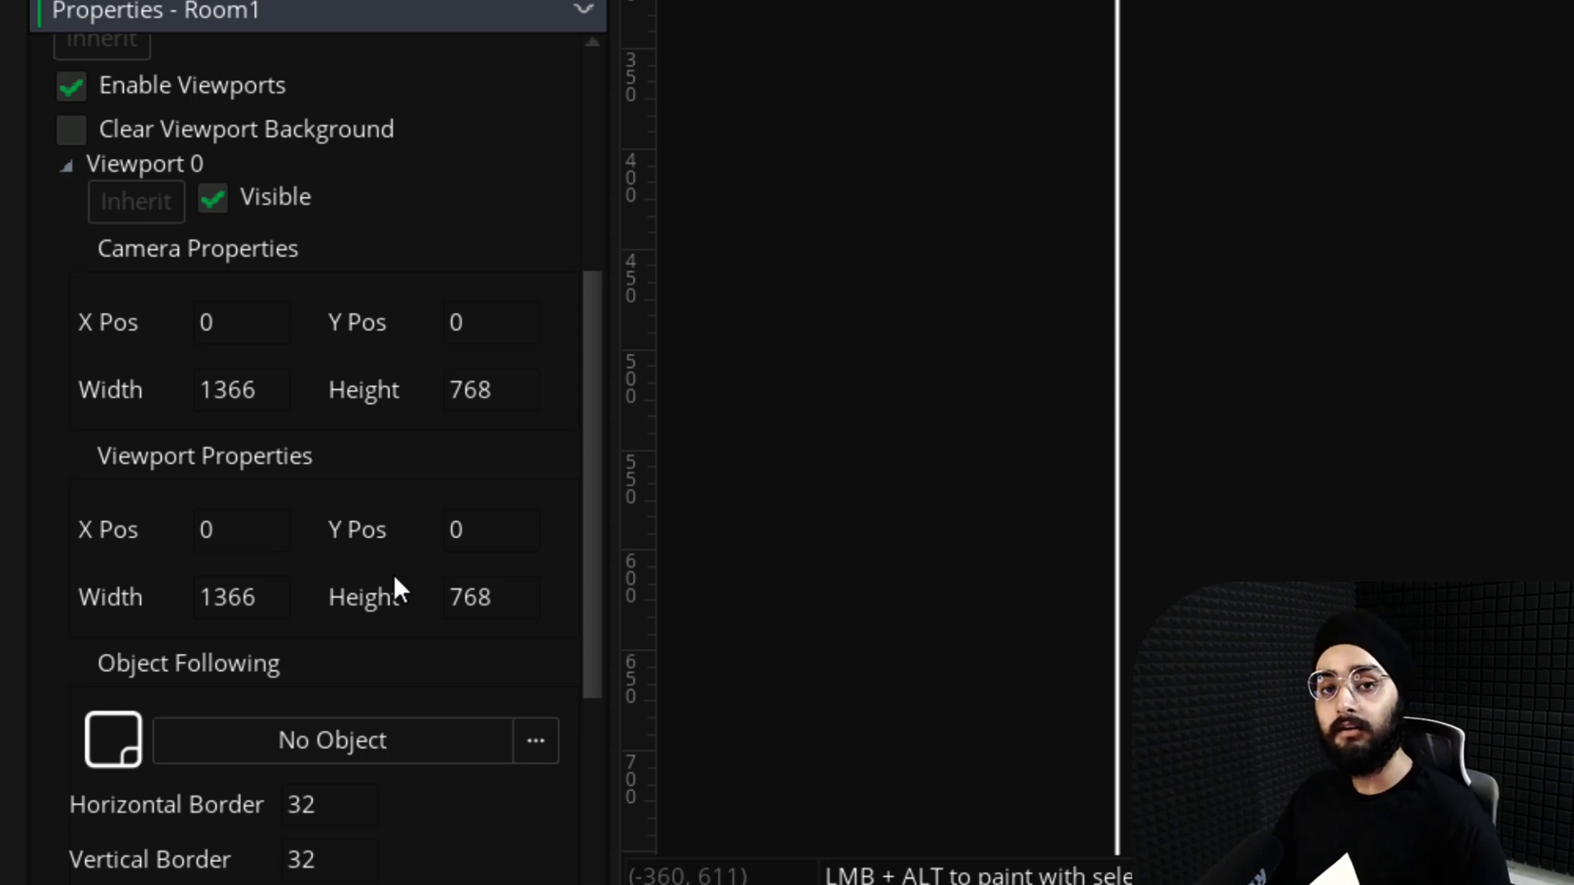
double_click(272, 389)
text(320)
double_click(520, 397)
text(180)
click(259, 400)
double_click(180, 597)
text(2)
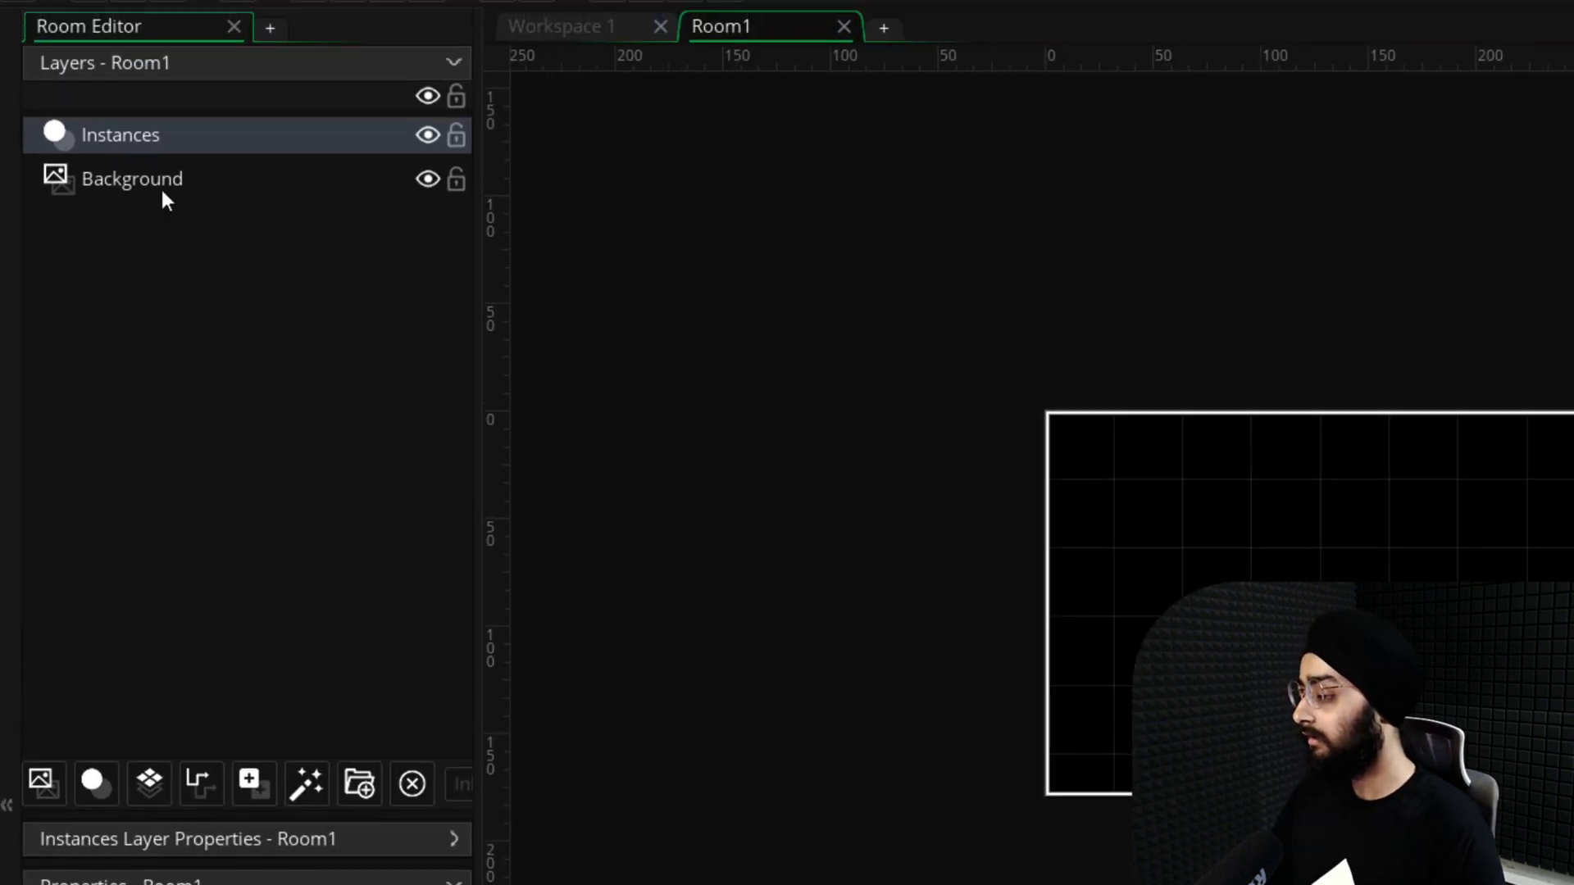
Assign spr_background to Room1's Background layer and tile it horizontally and vertically
click(150, 188)
click(203, 840)
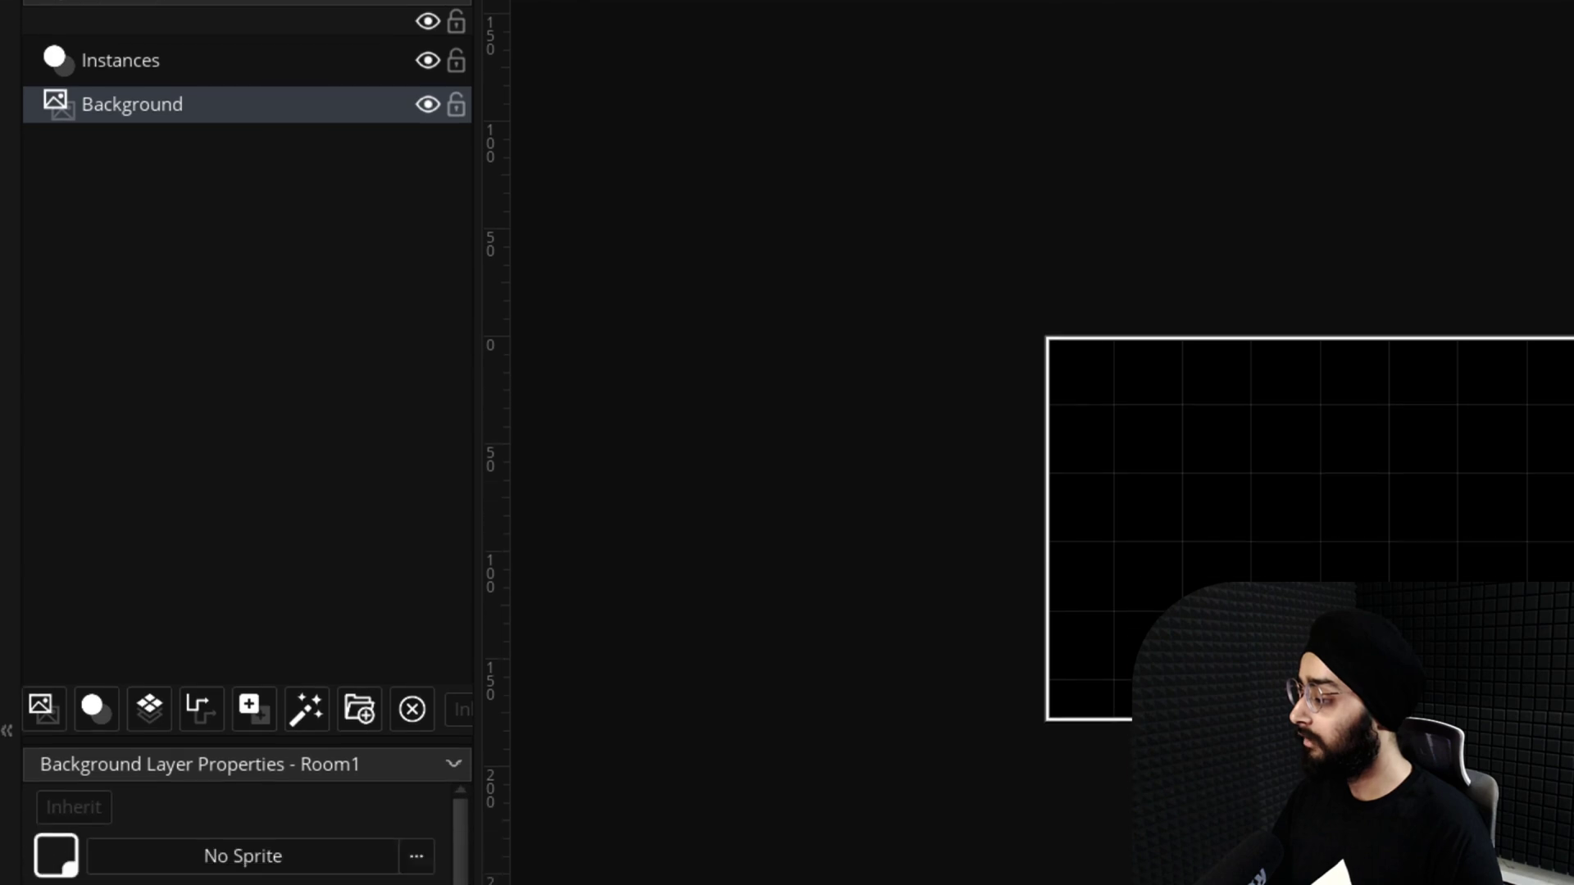
click(214, 490)
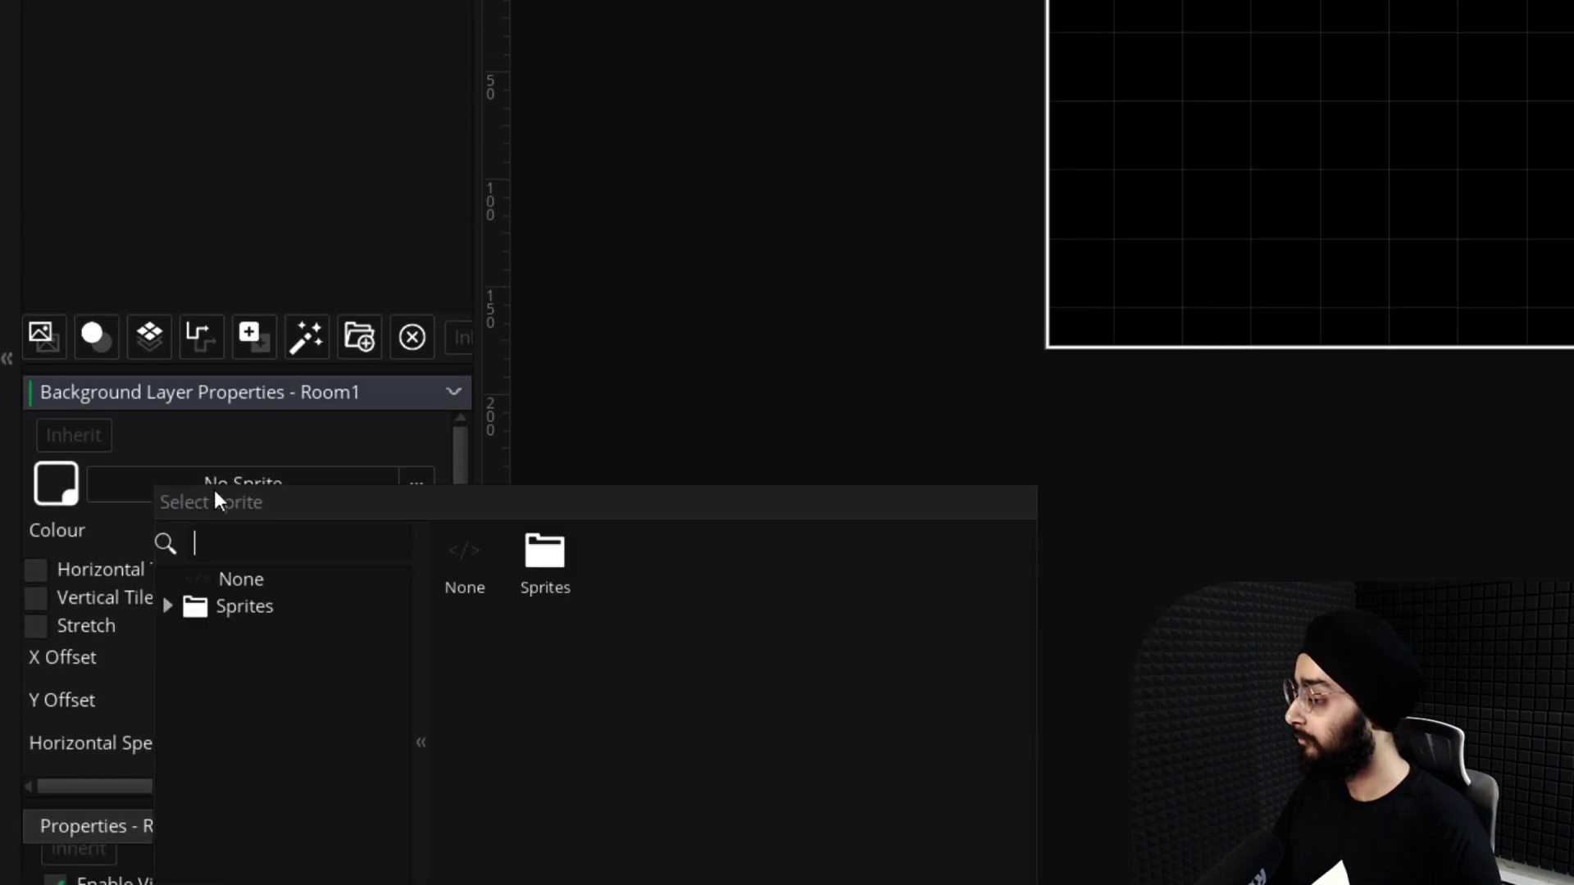
double_click(525, 585)
double_click(529, 584)
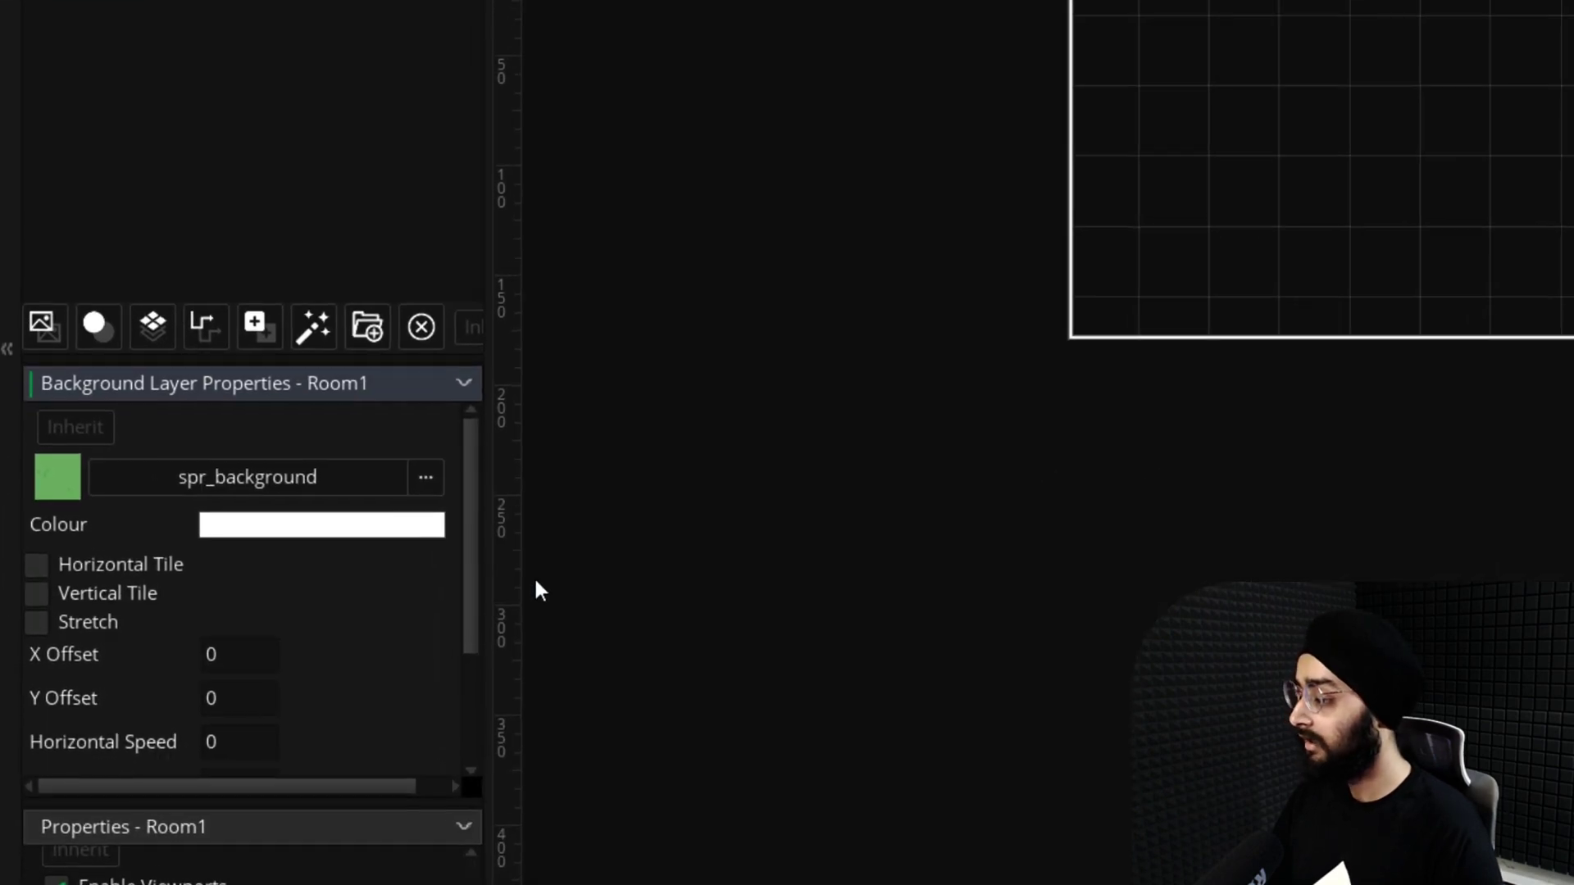
click(119, 573)
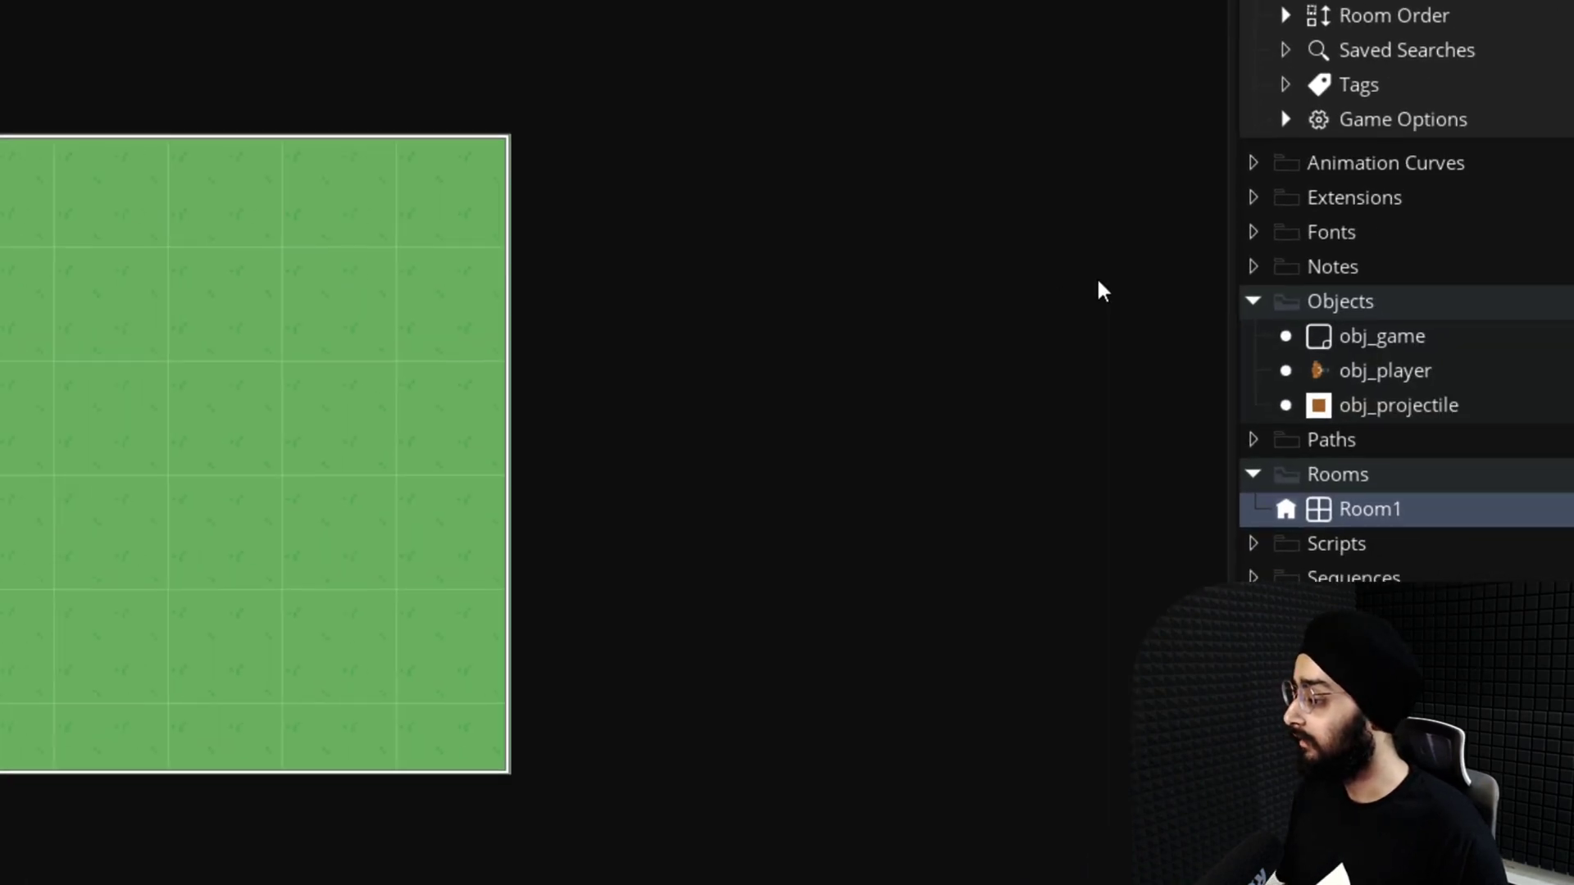
In obj_game's Create event, define the rollback player object with rollback_define_player(obj_player);
drag(1393, 343, 280, 189)
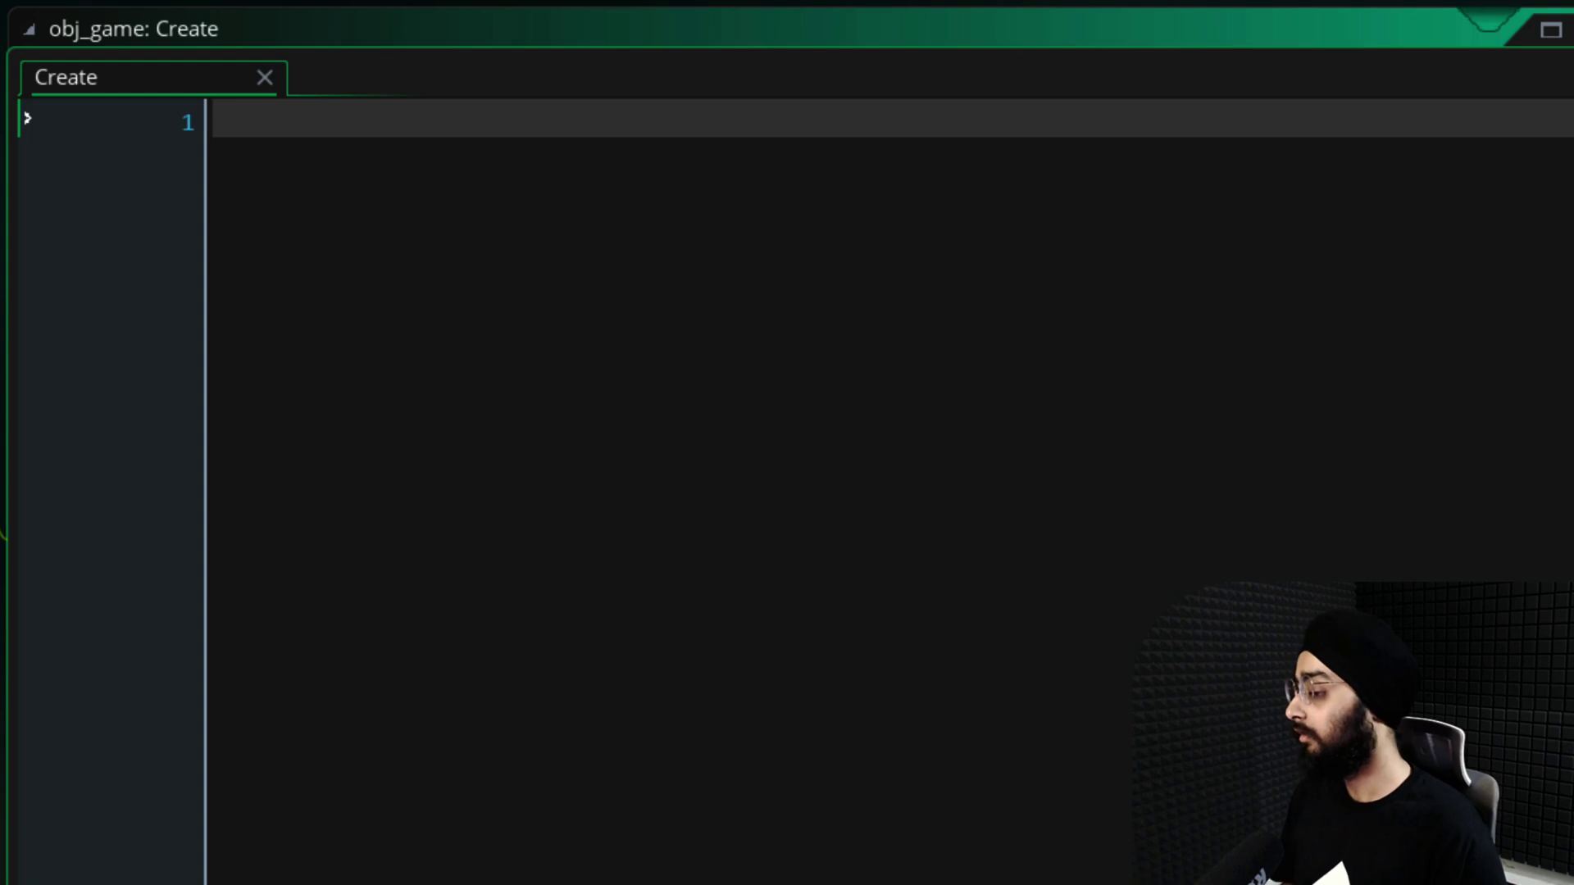
text(rollback_define_)
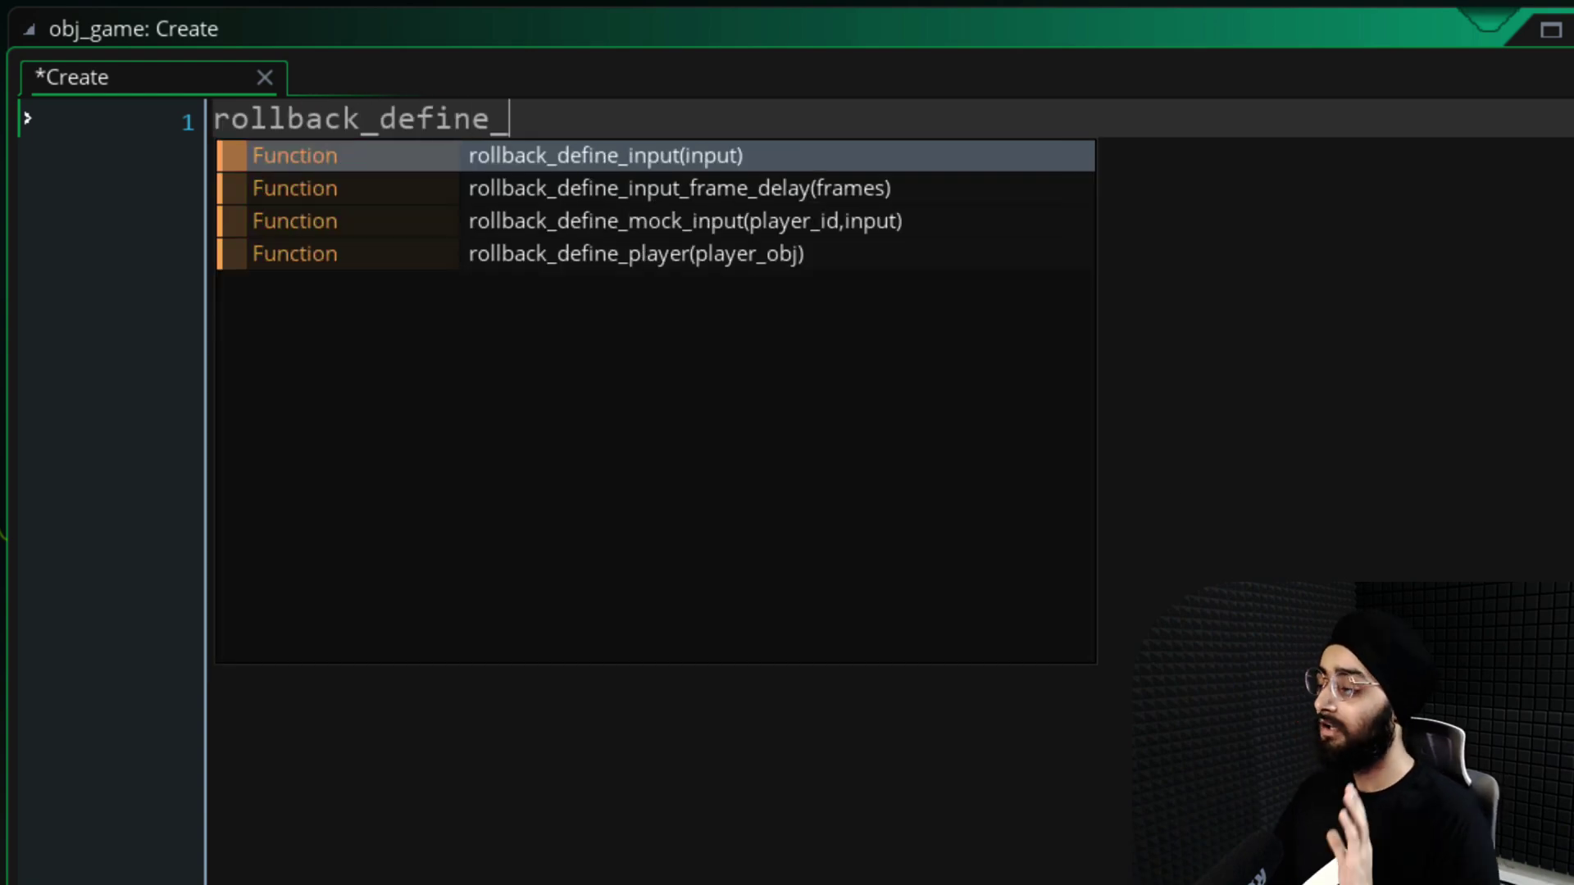
text(player(obj_player);)
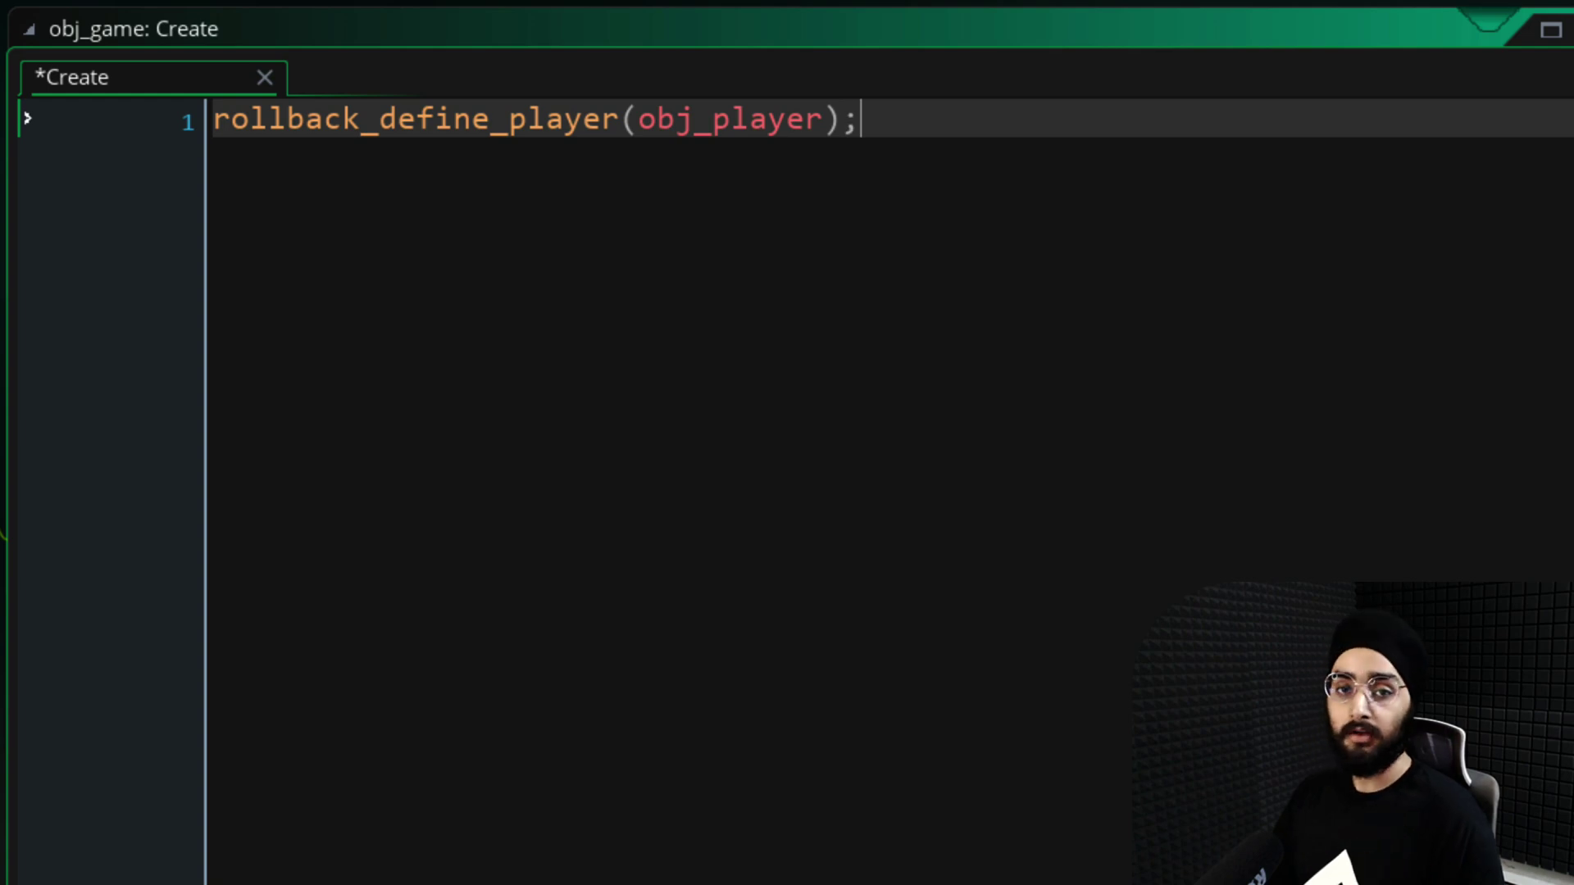
Below the player definition in obj_game's Create event, add an if (!rollback_join_game()) condition with an indented braces block
key(Return)
key(Return)
text(if (!rollback_)
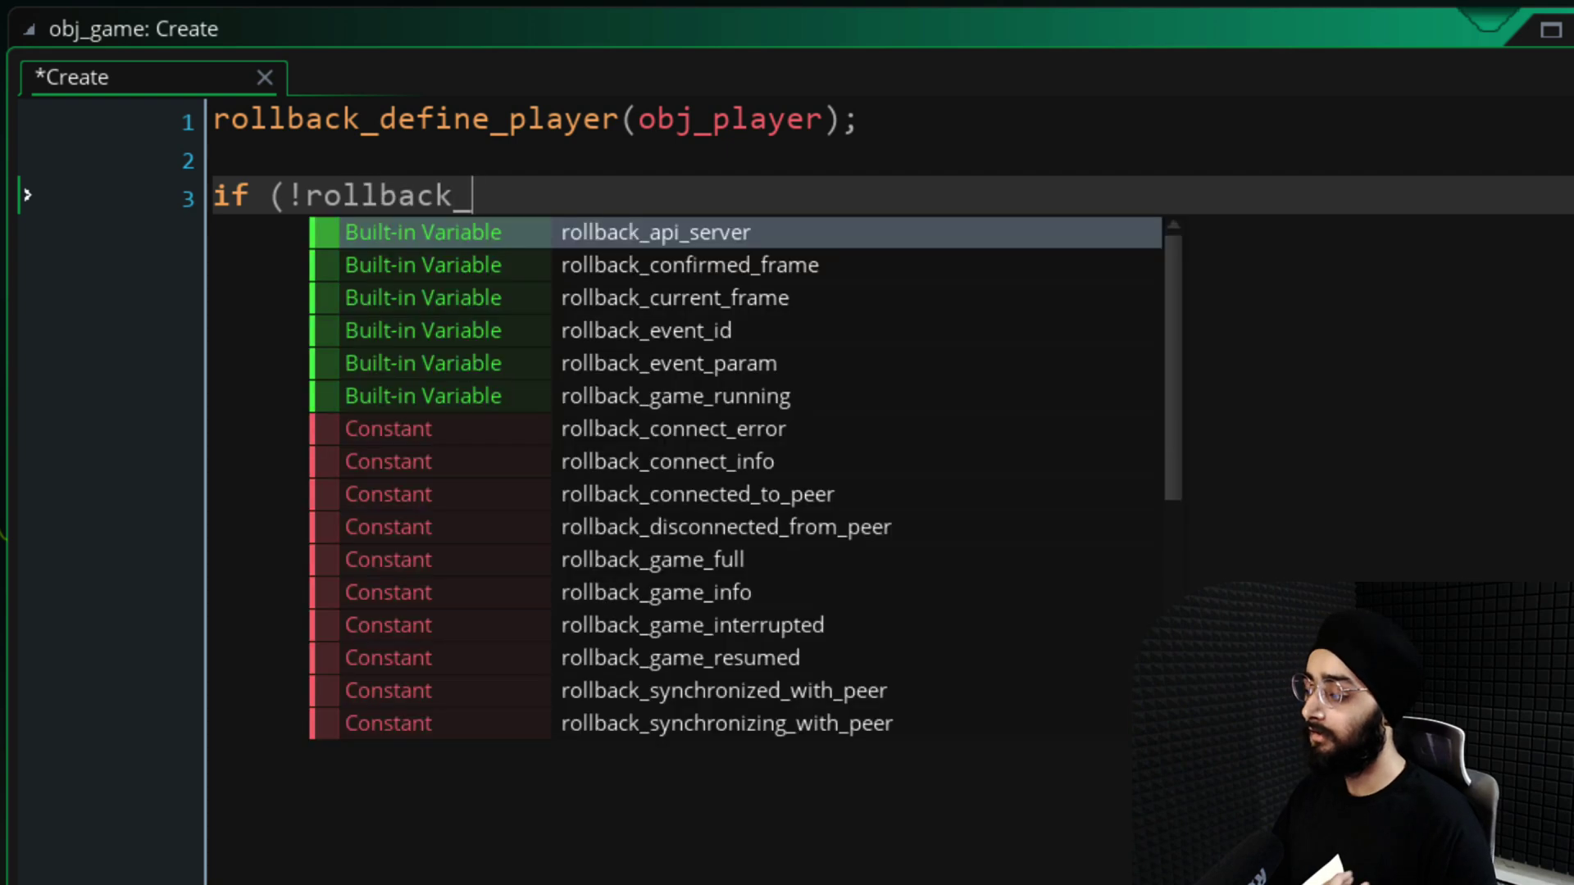
text(join_game()
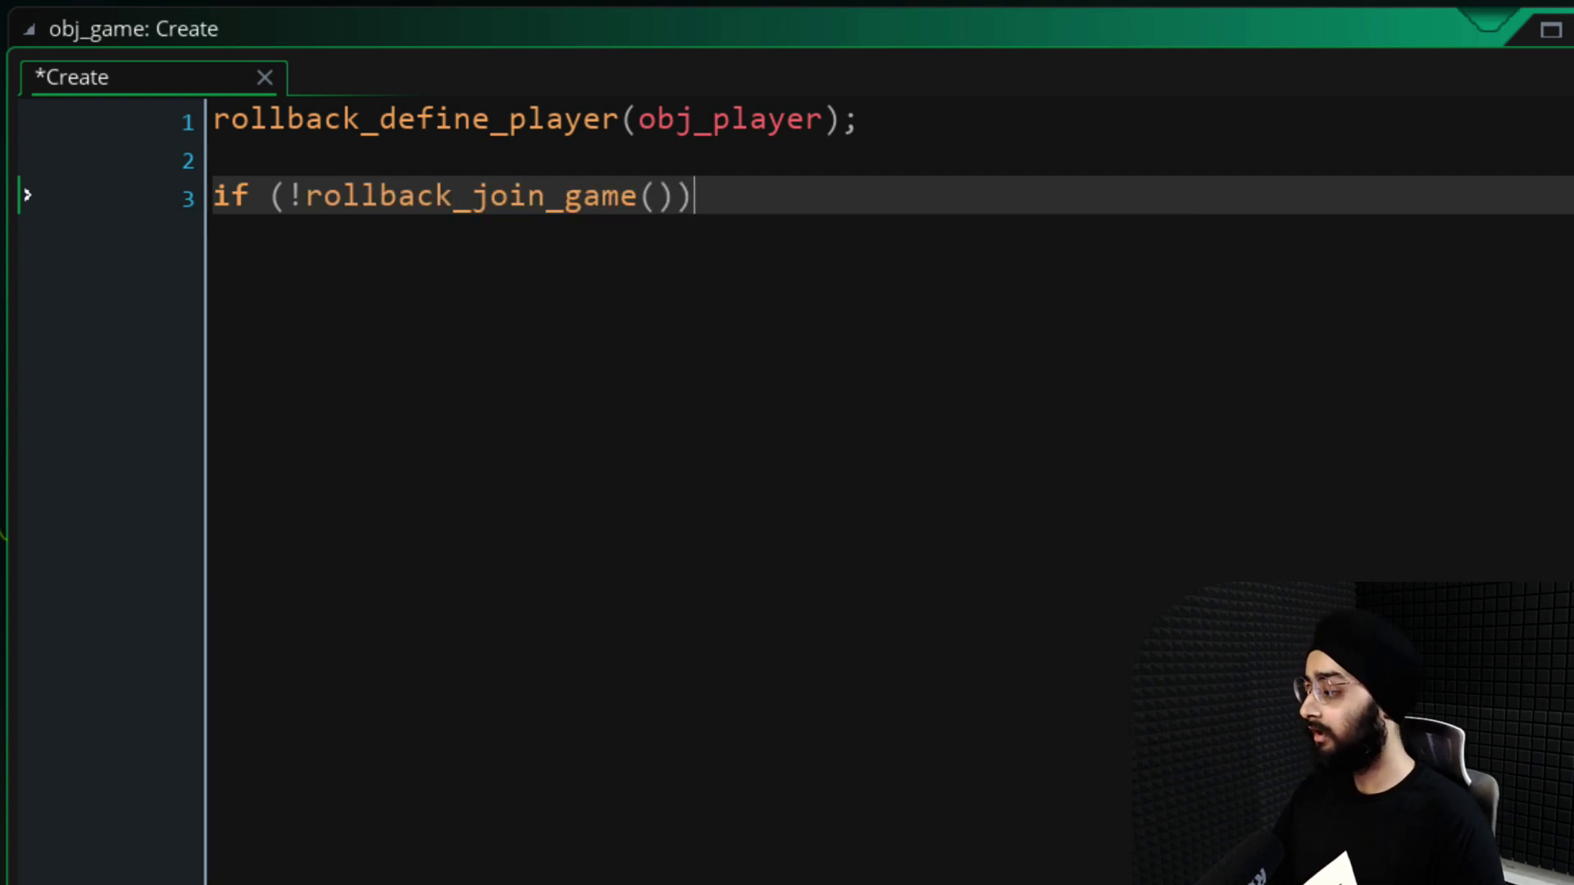
key(Return)
text({)
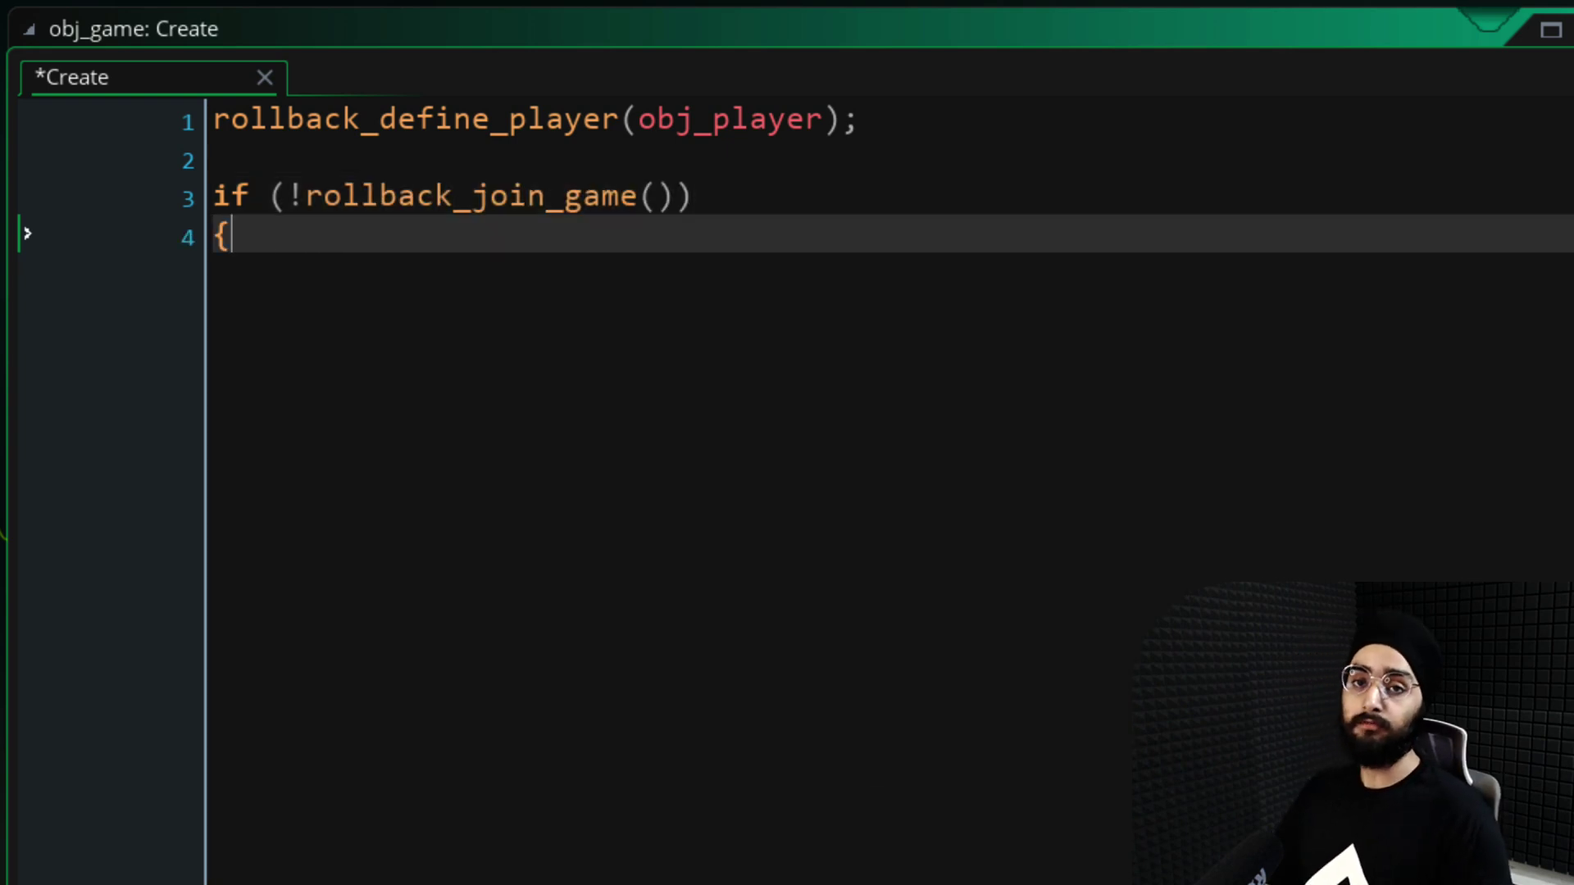
key(Return)
key(Return)
text(})
key(Up)
key(Tab)
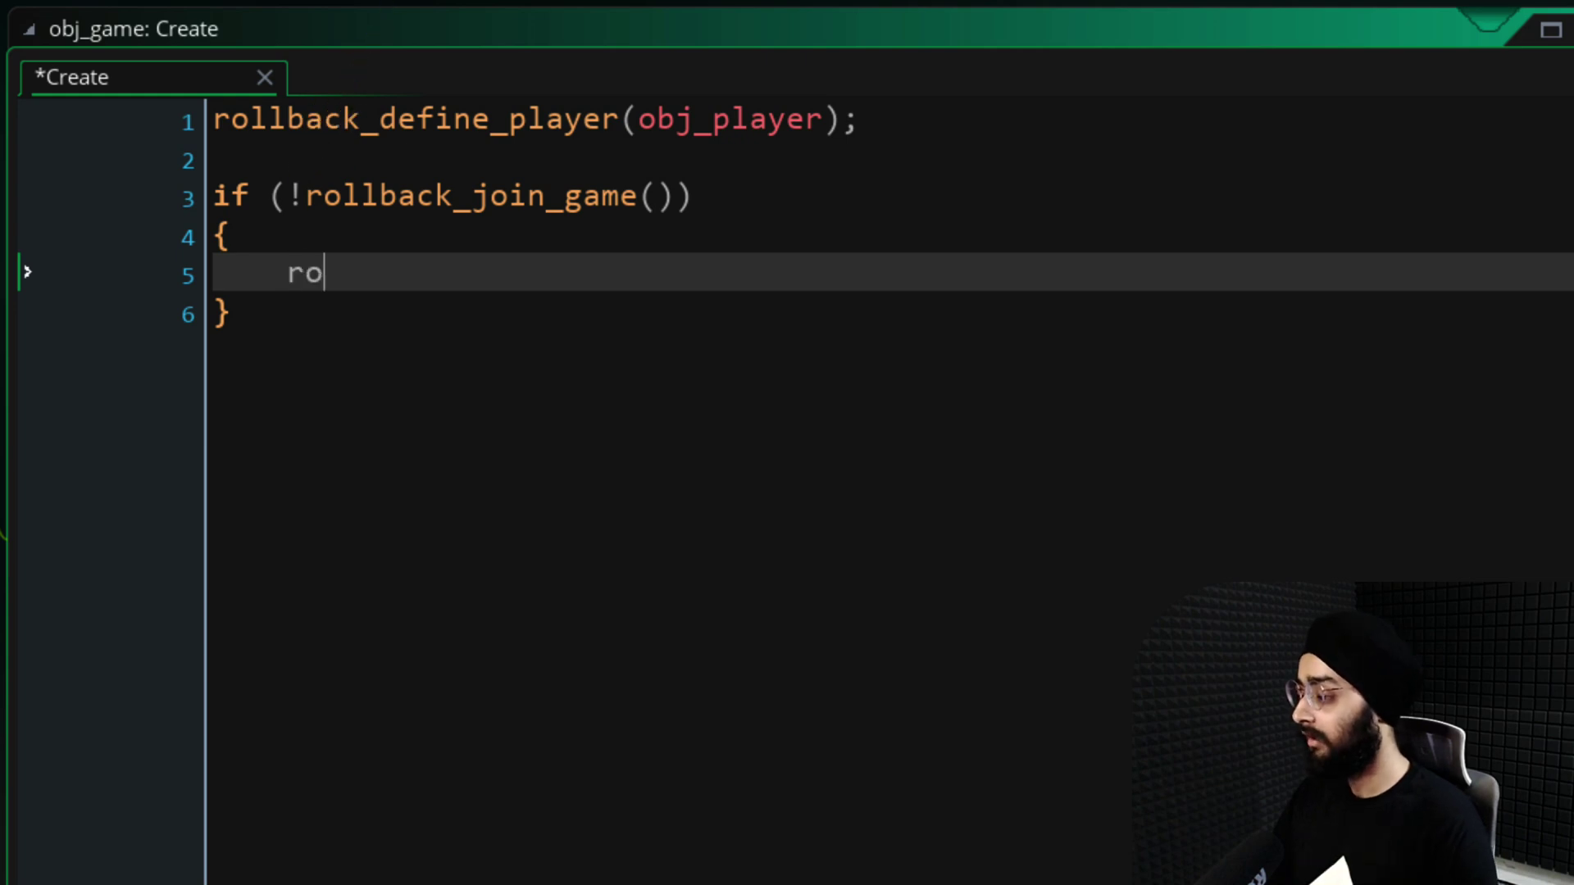
Inside the if block, create a two-player game with rollback_create_game(2, true);
text(rollback_create_ga)
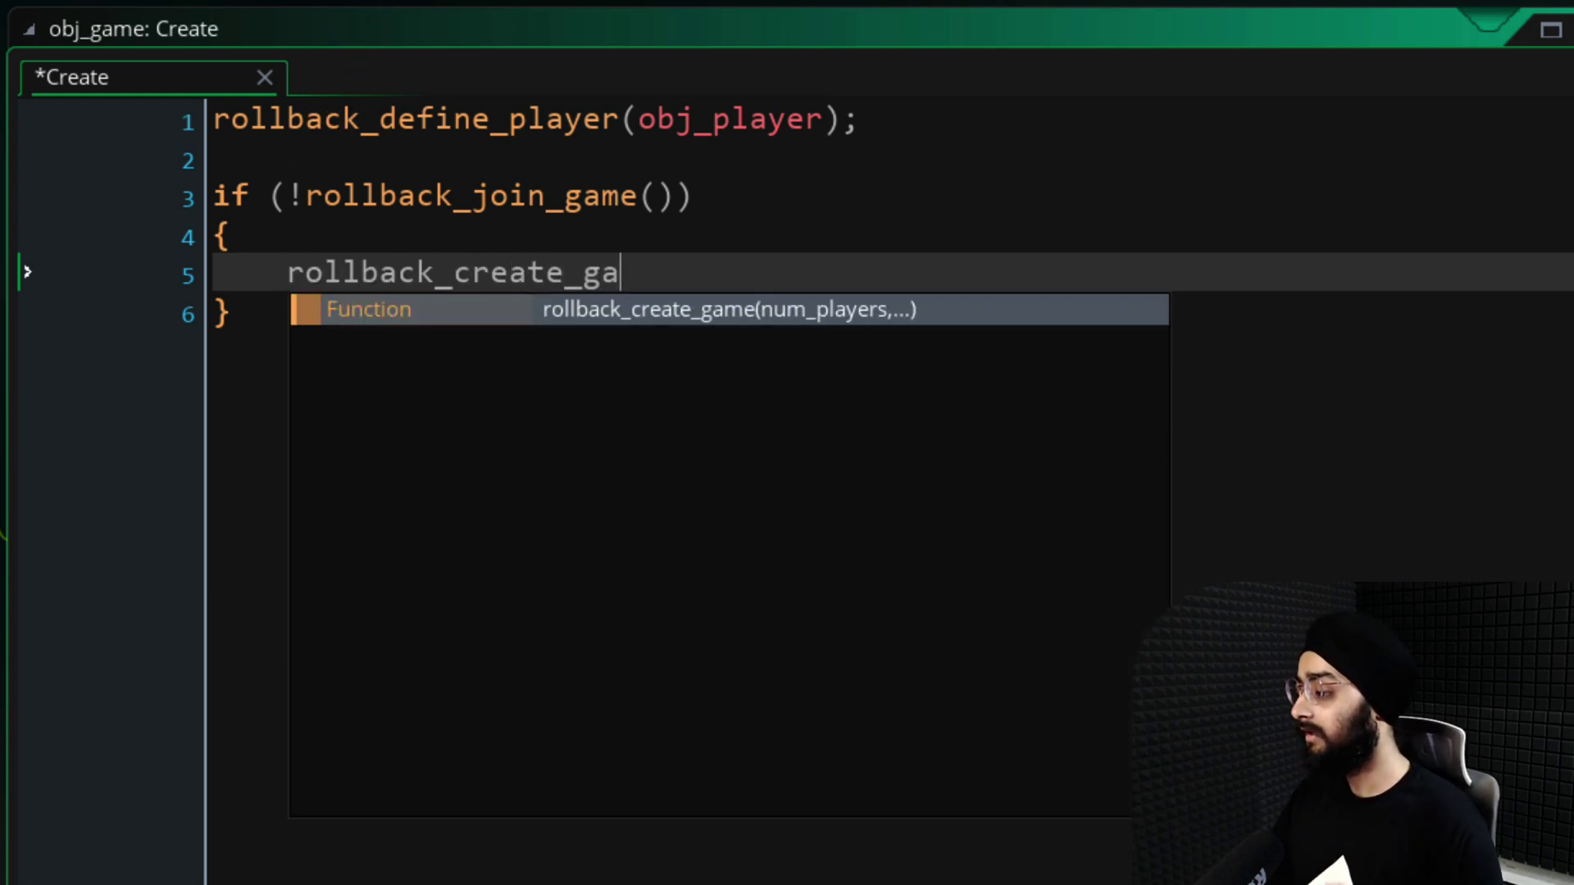
key(Return)
text((2,)
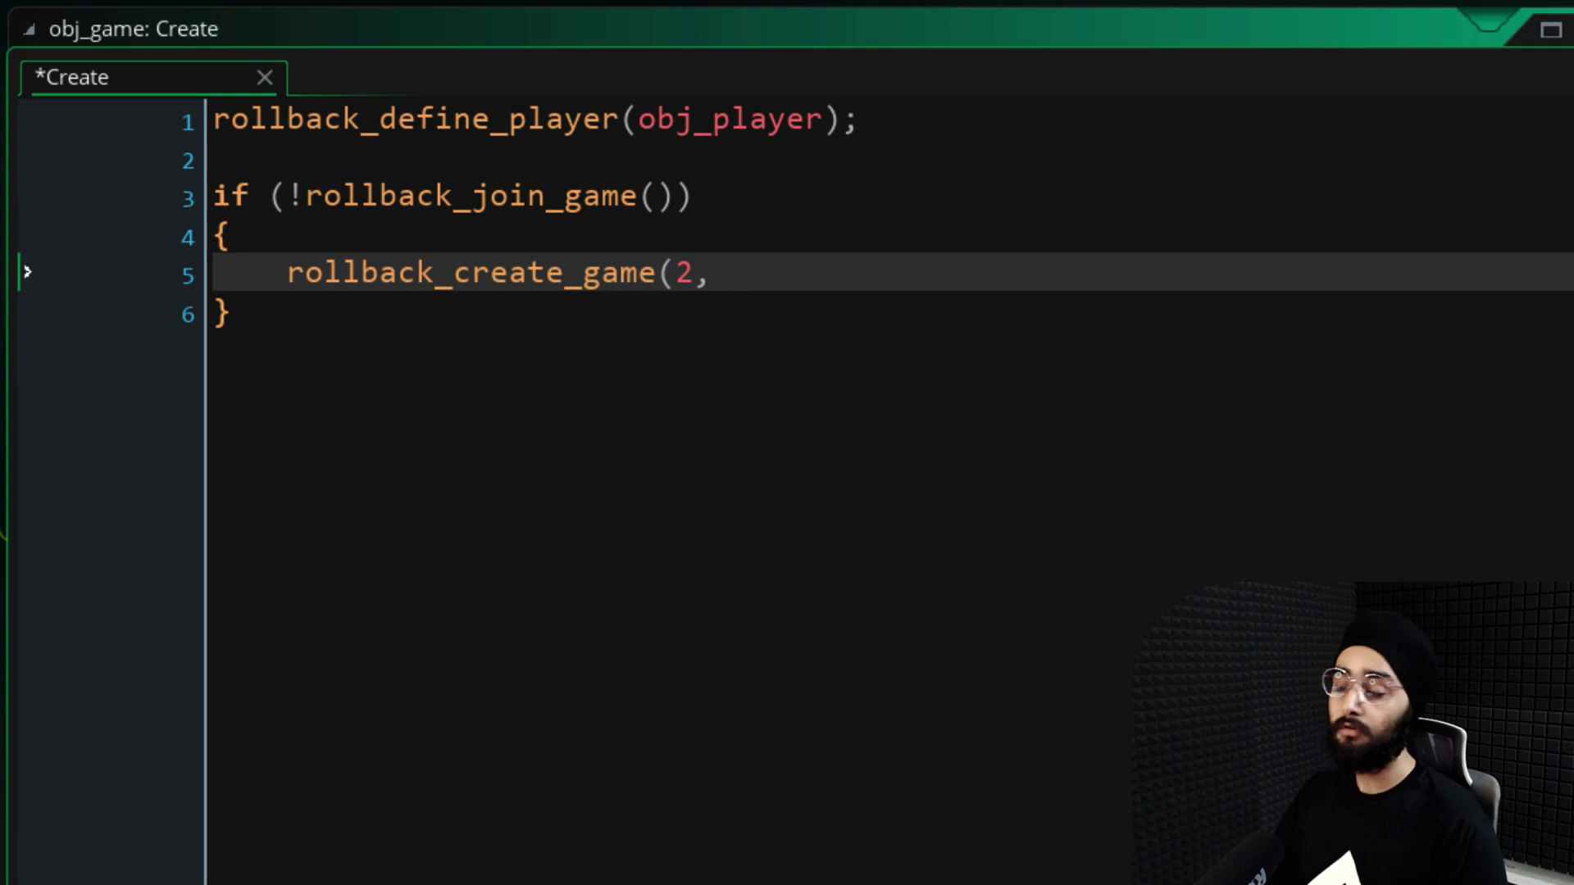
text(true);)
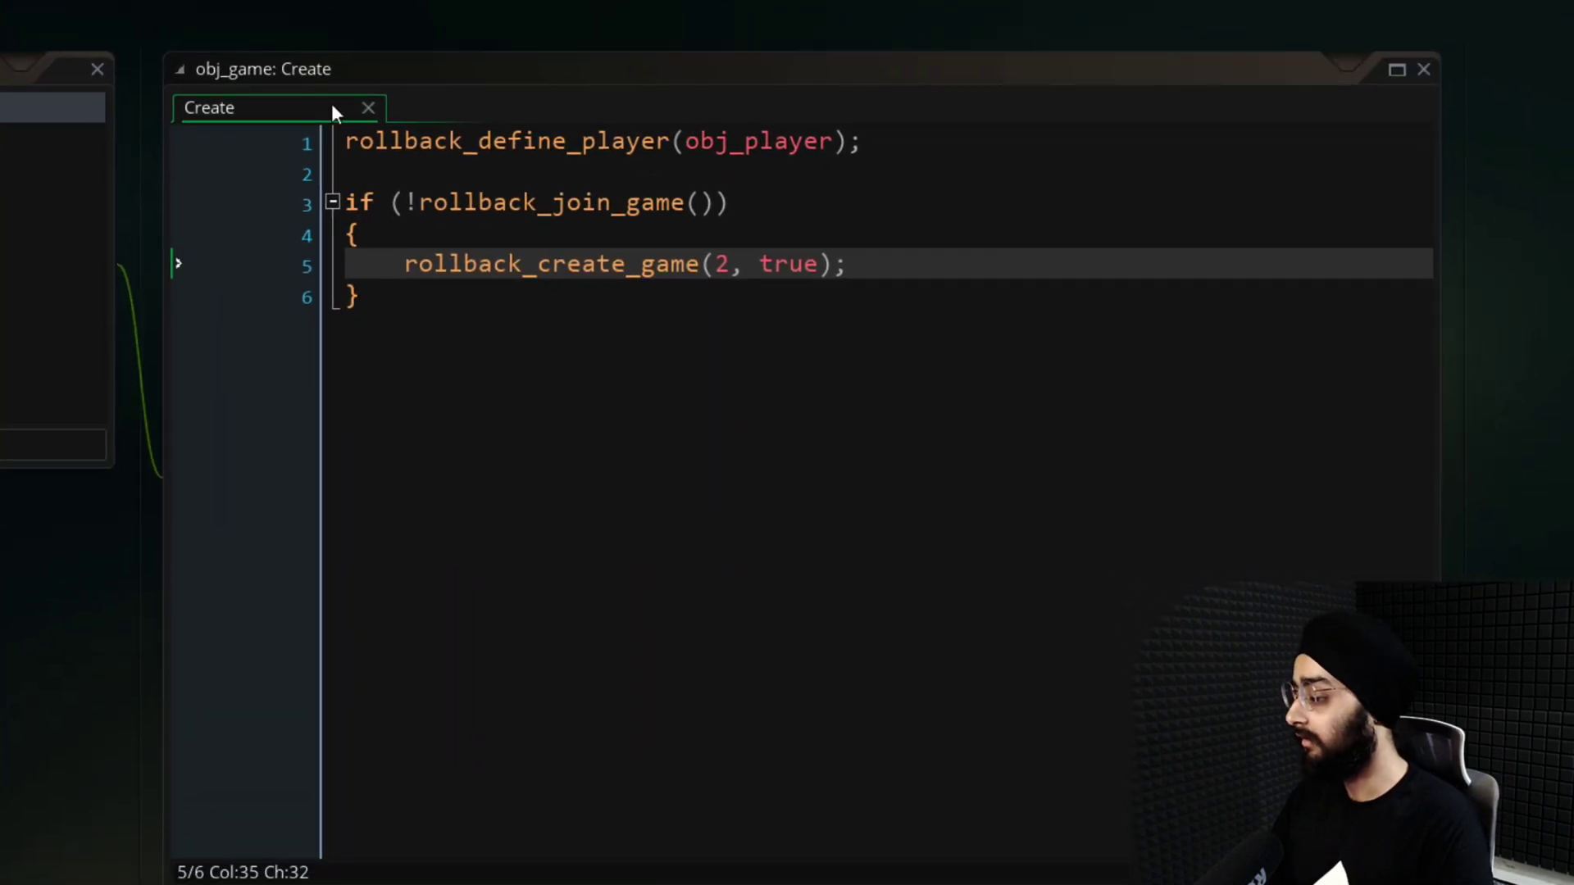
Add a Create event to obj_player and centre the player vertically with y = room_height / 2;
double_click(1253, 373)
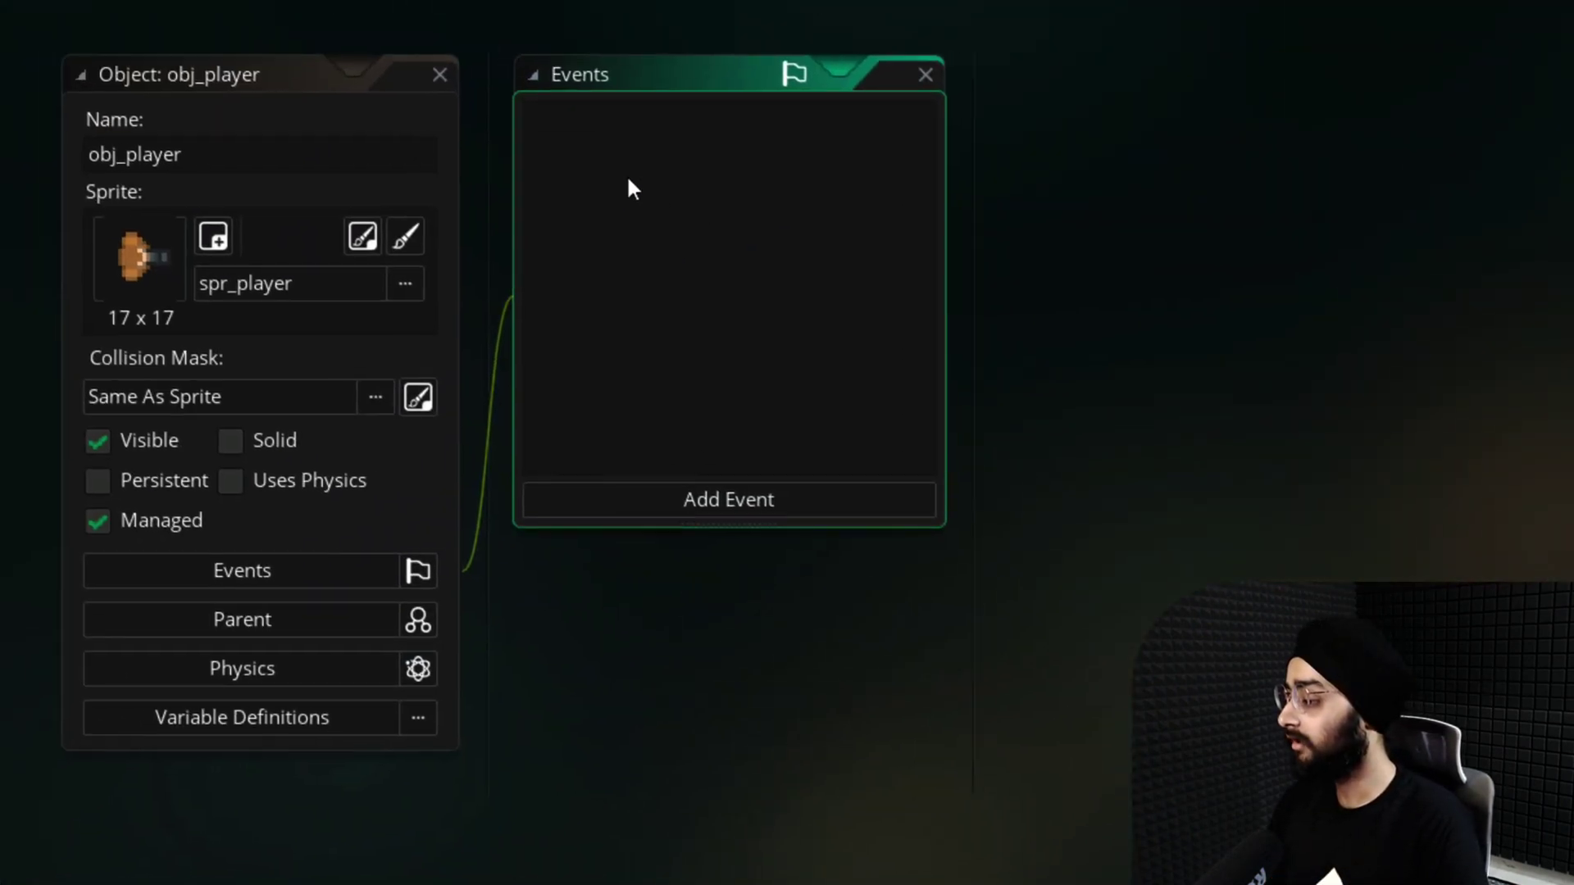
right_click(667, 194)
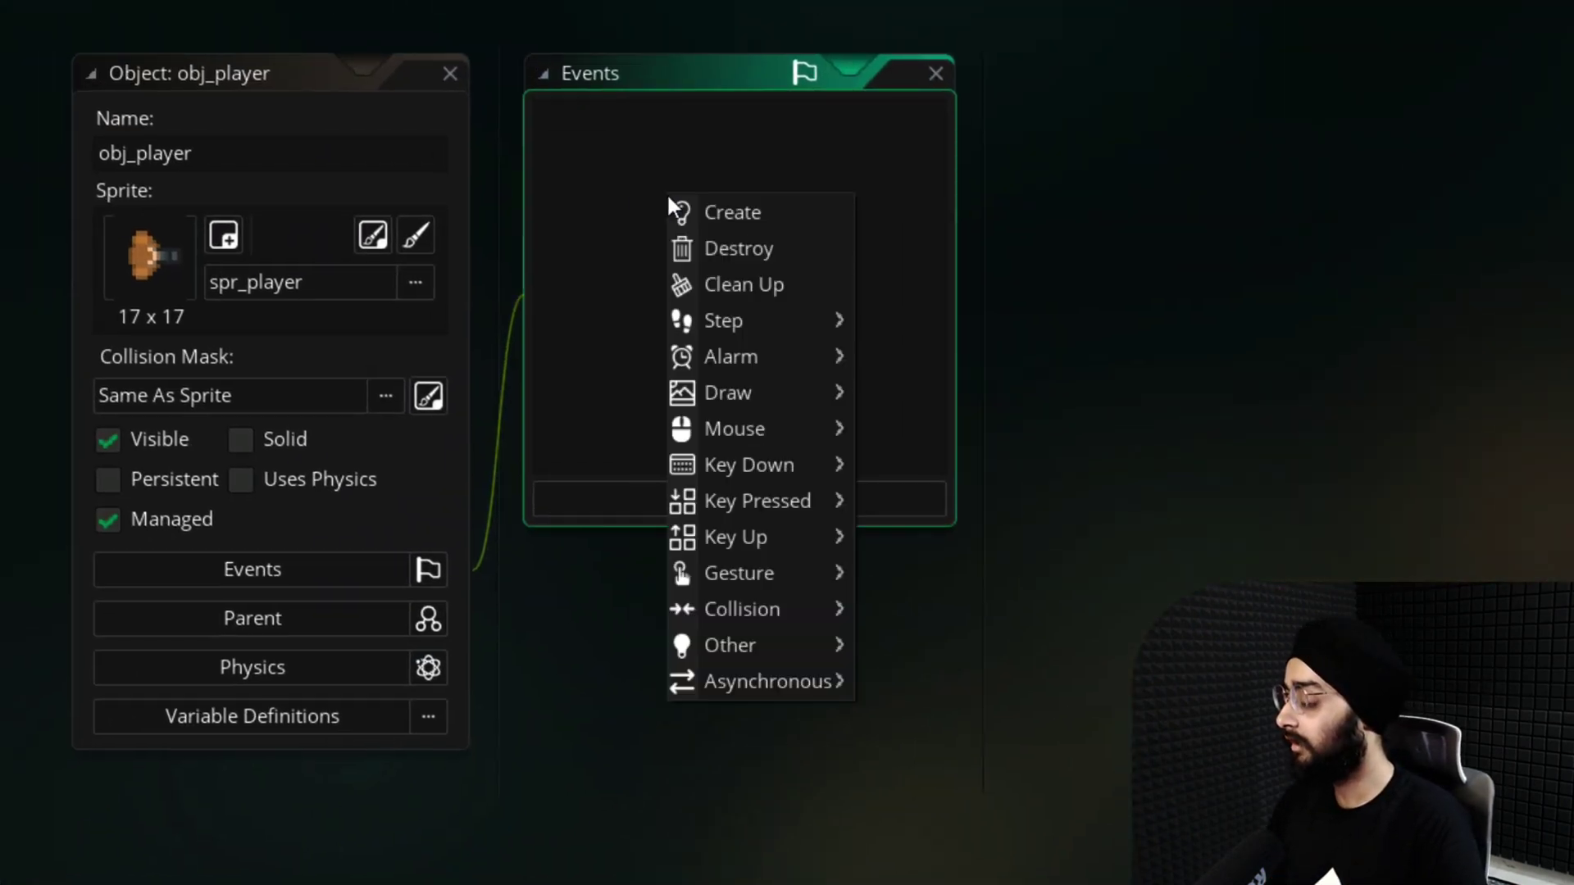
click(747, 227)
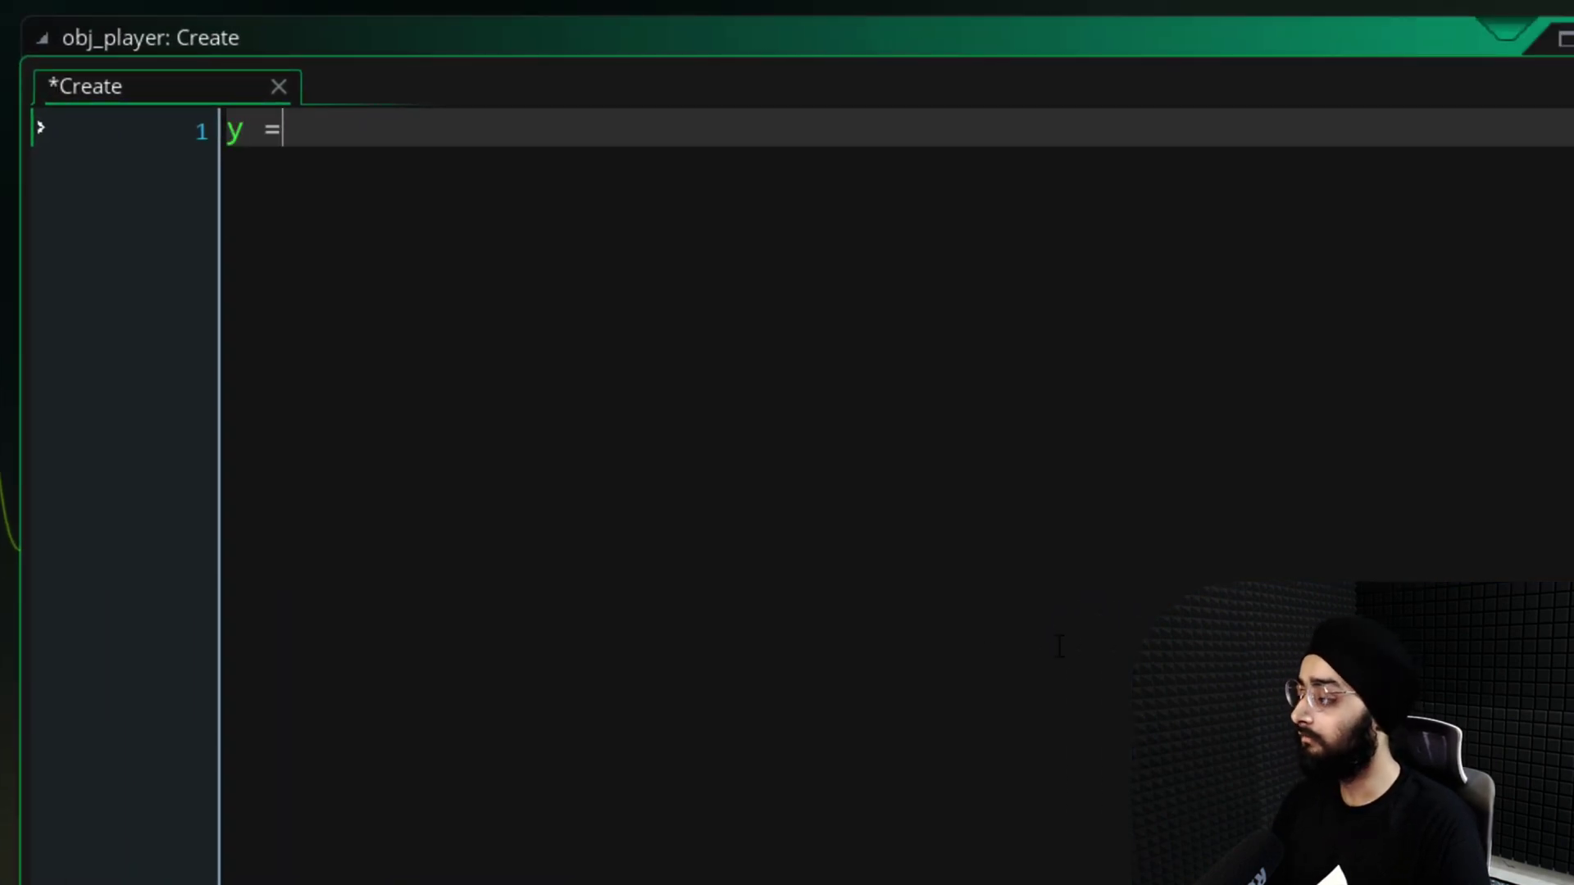
text(y = room_height / 2;)
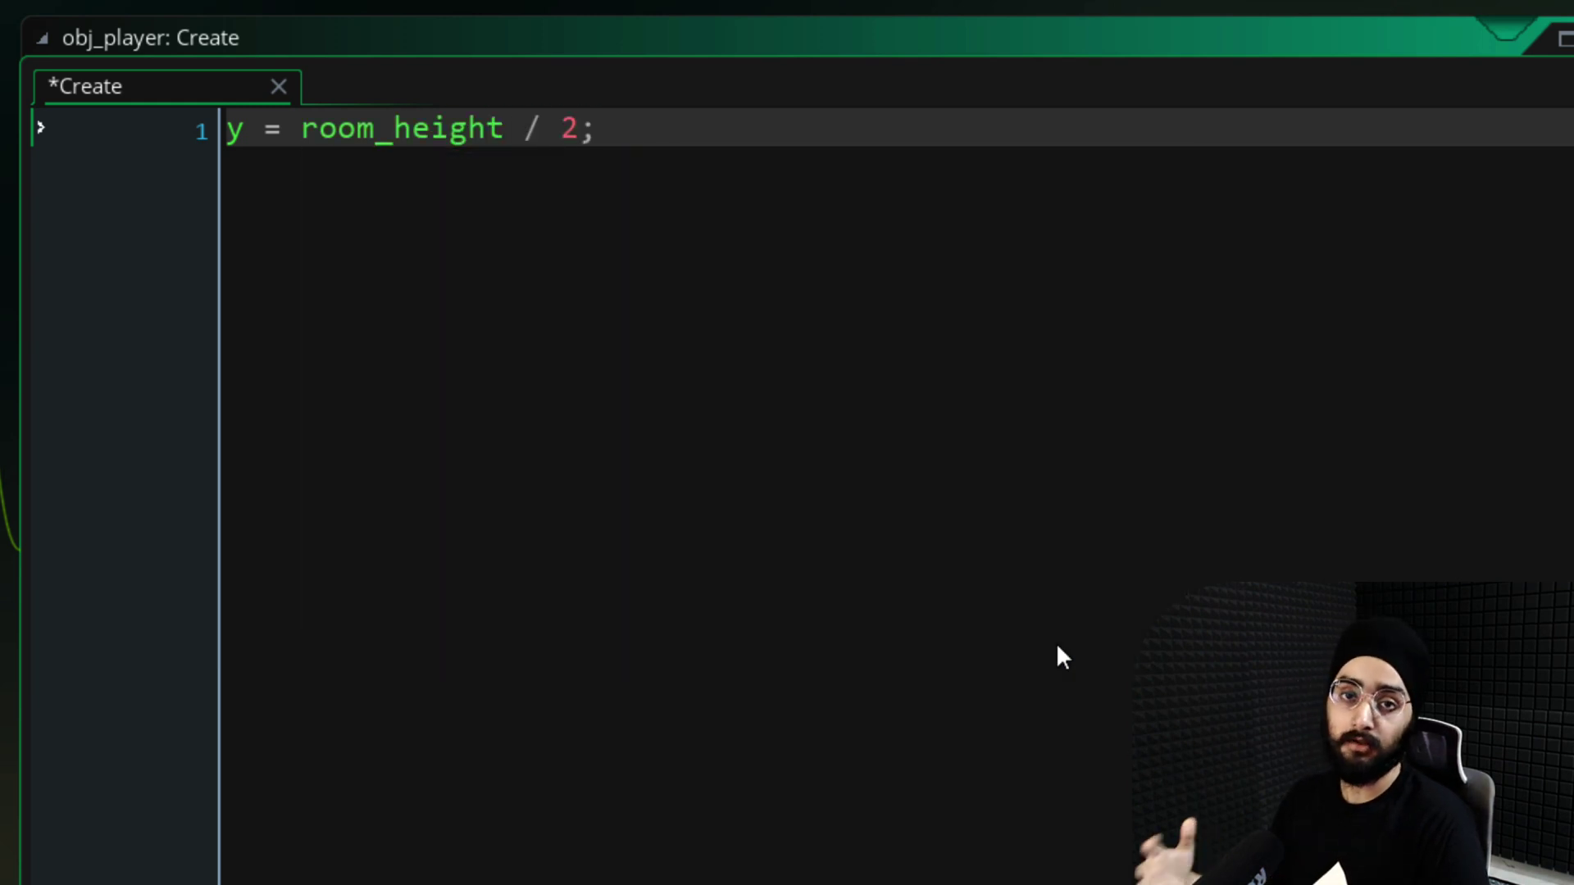
In obj_player's Create event, add an if (player_id == 0) block that sets x = 50;
key(Return)
key(Return)
text(if (pla)
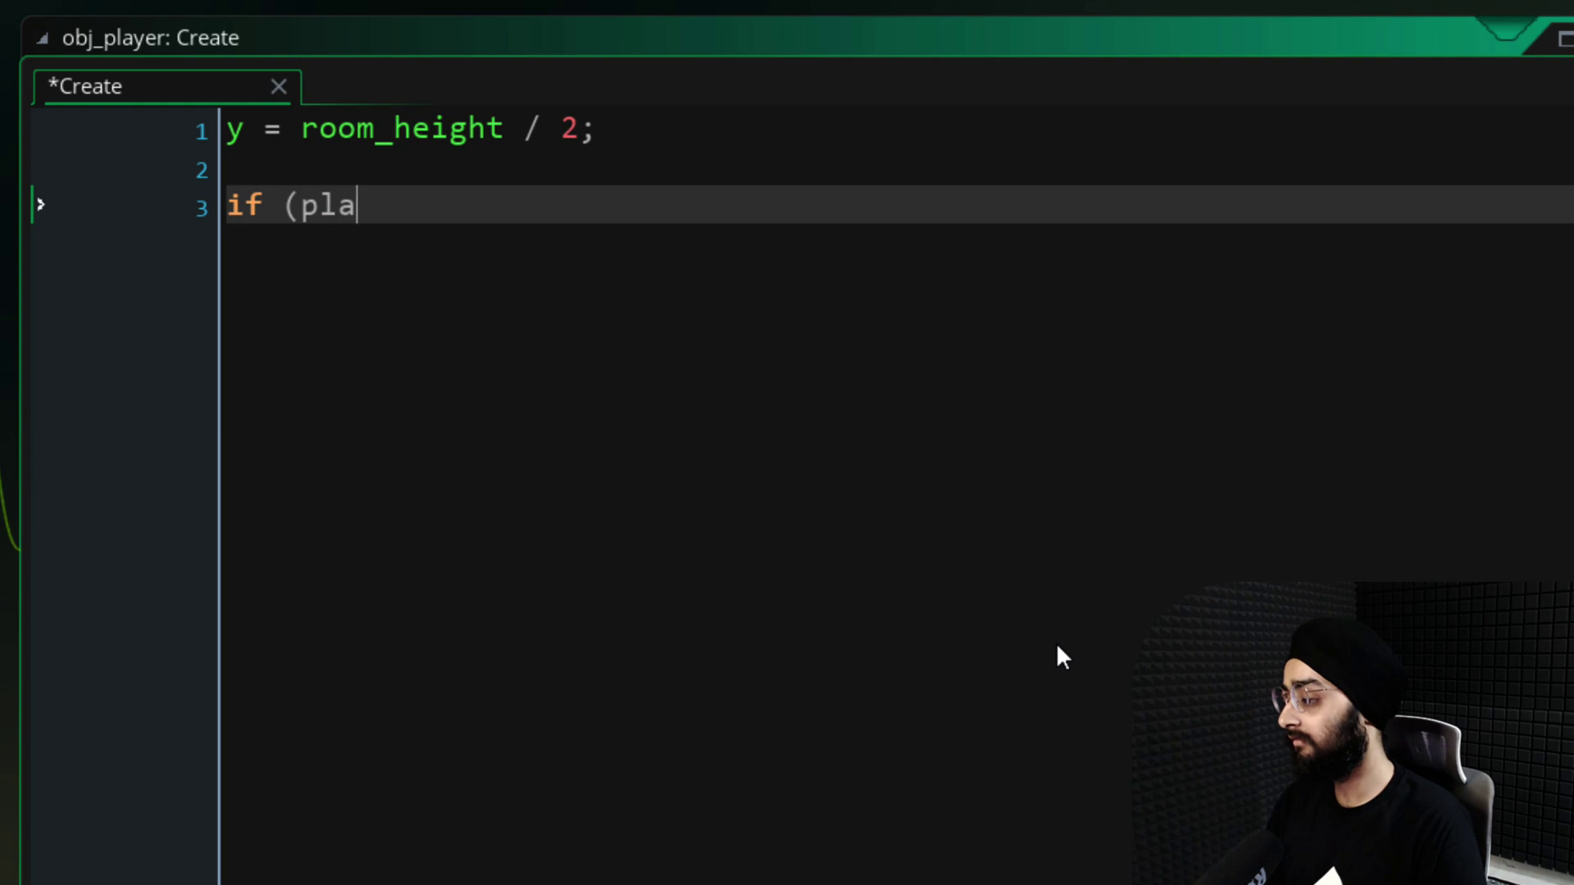
text(yer_id == 0))
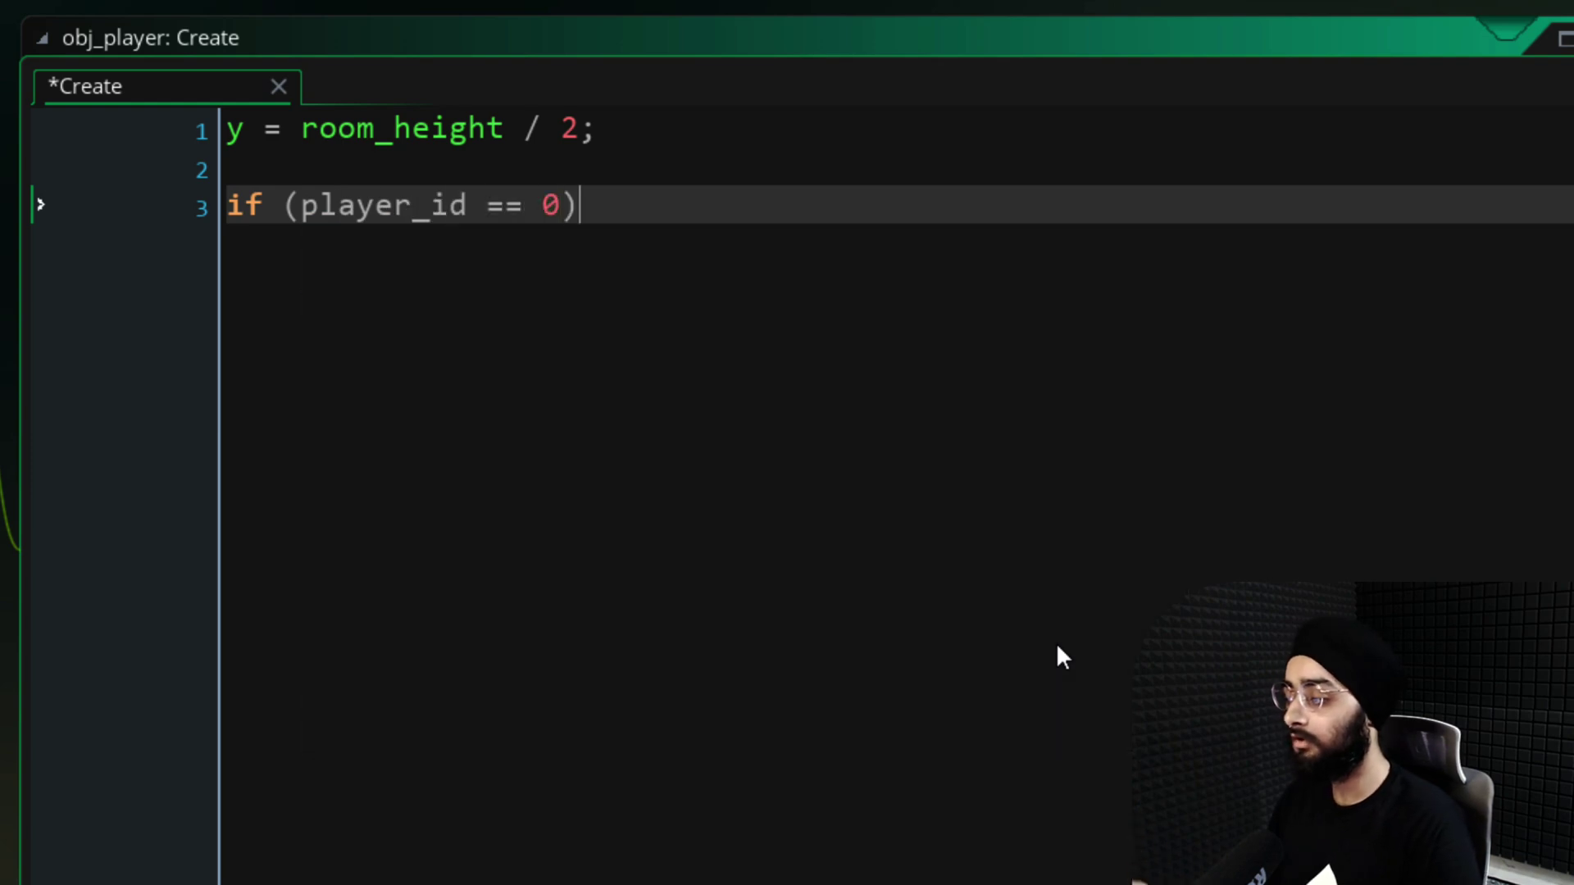
key(Return)
text({)
Add an else if (player_id == 1) block that sets x = room_width - 50;
key(Return)
text(x = )
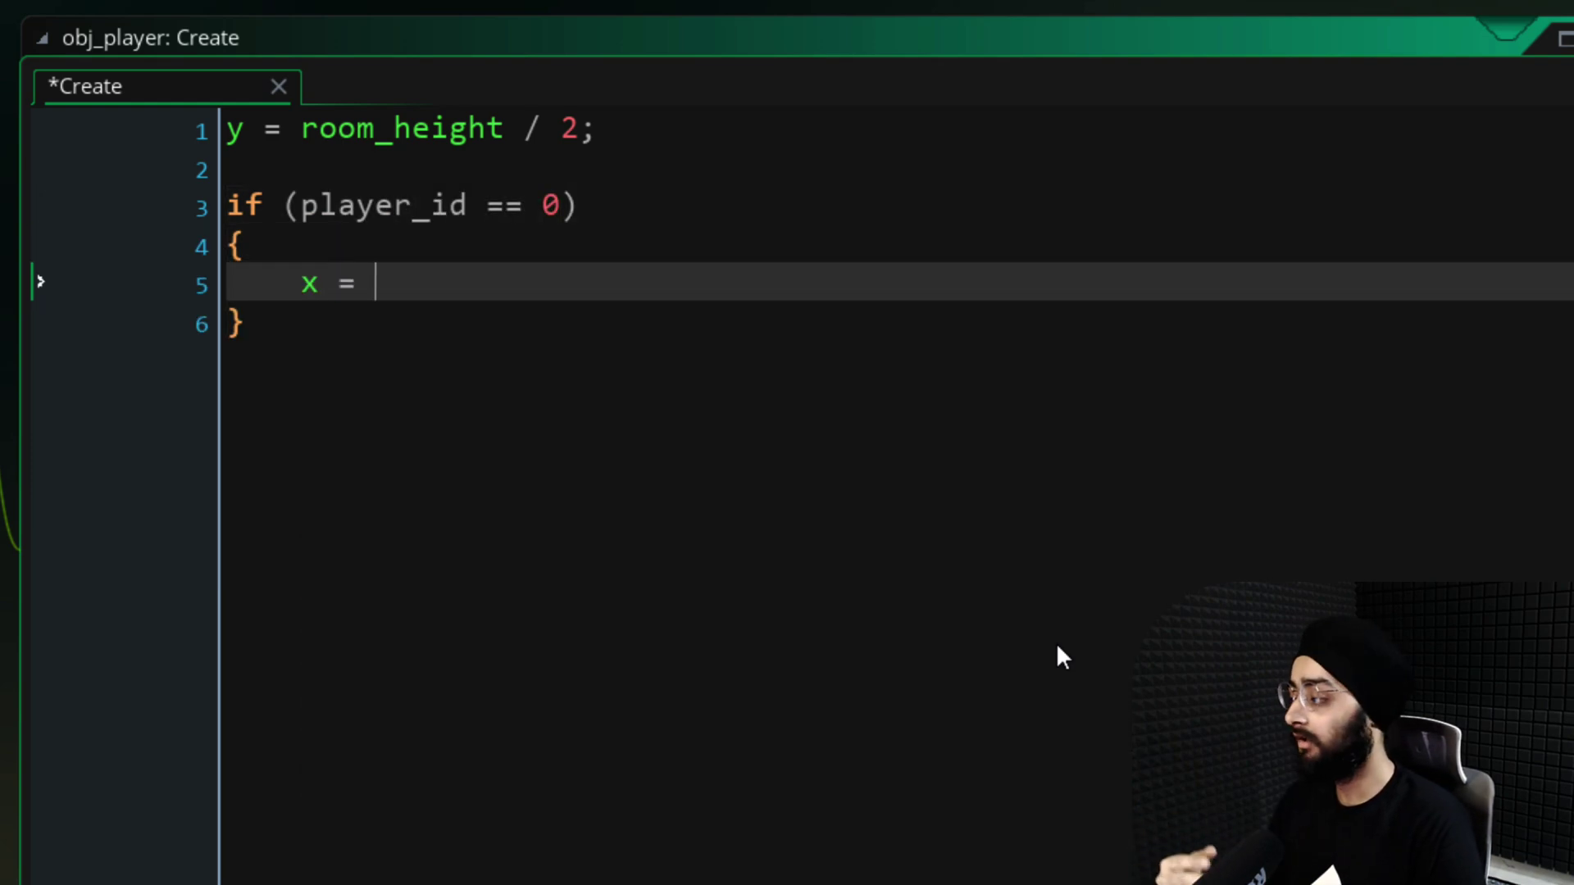
text(50;)
key(Down)
key(Return)
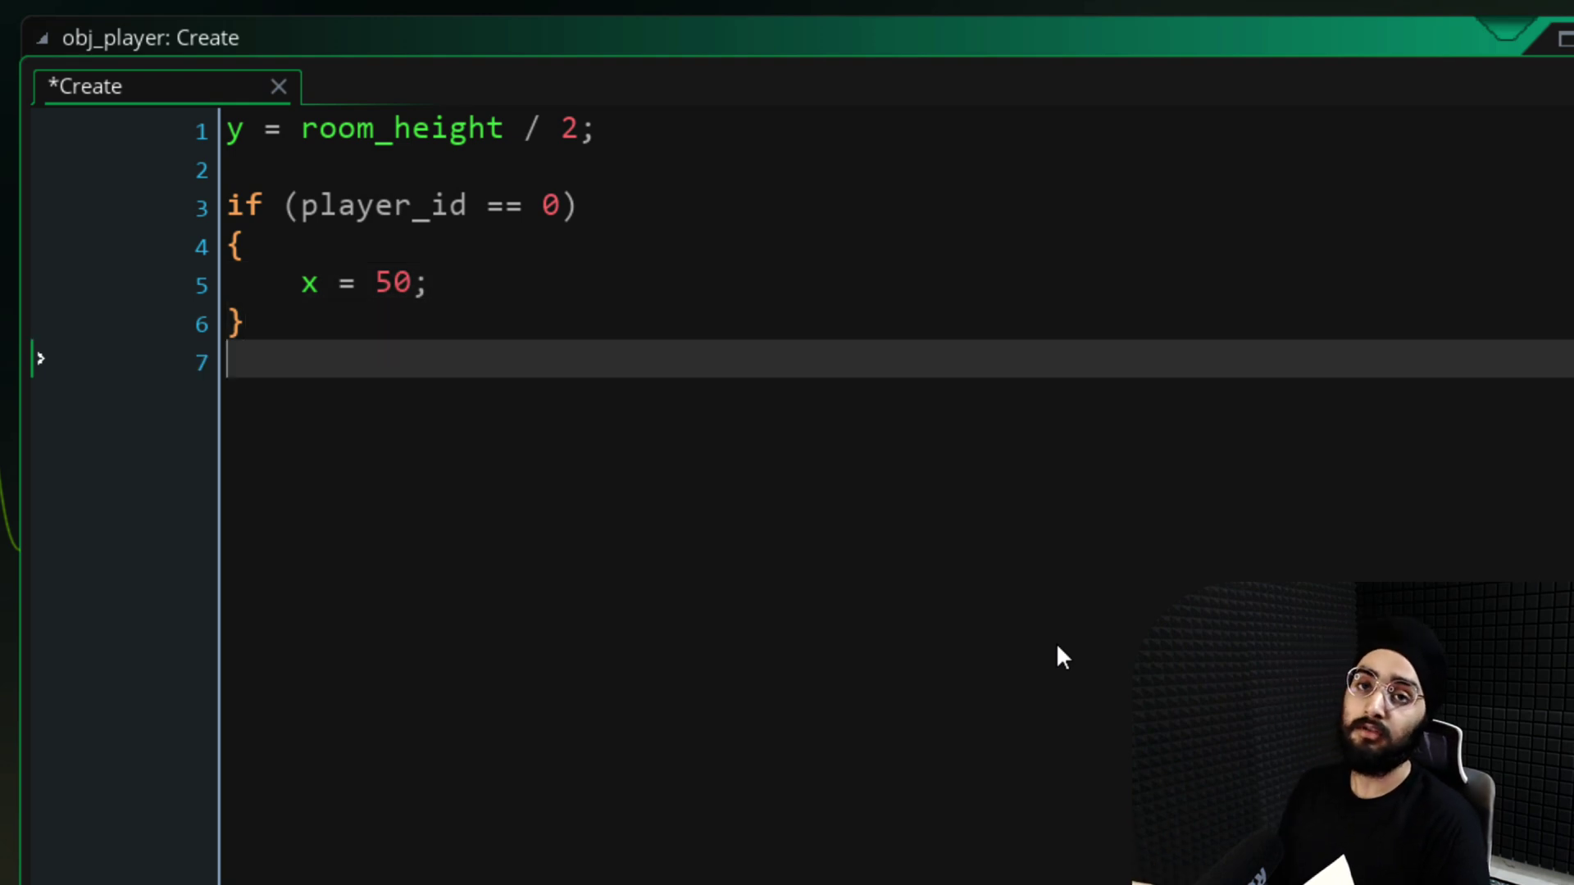
text(else if ()
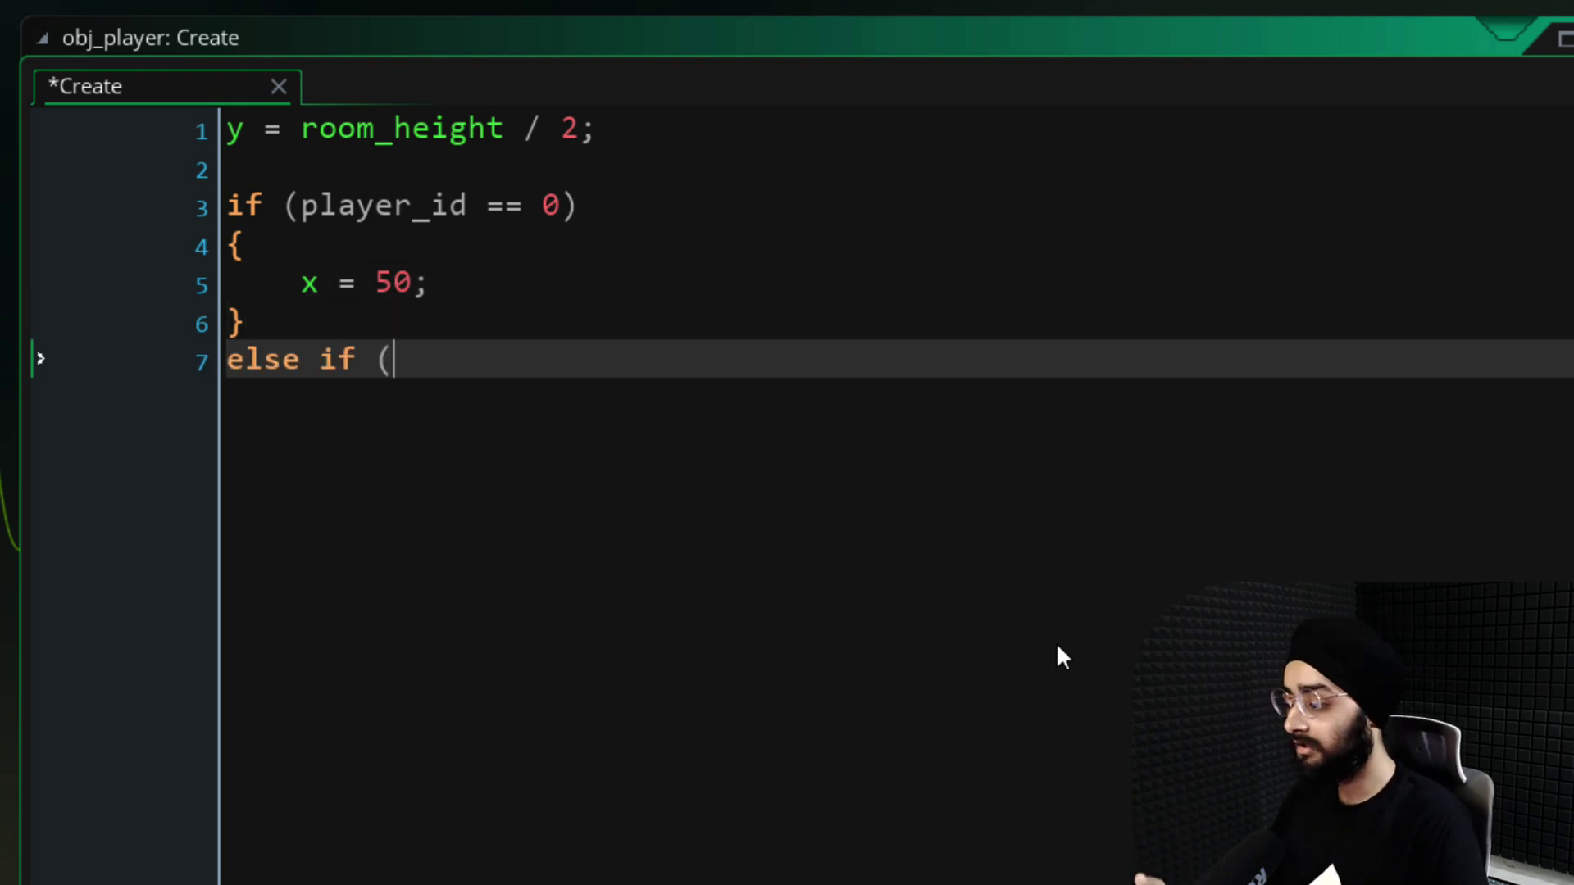
text(player_id == 1))
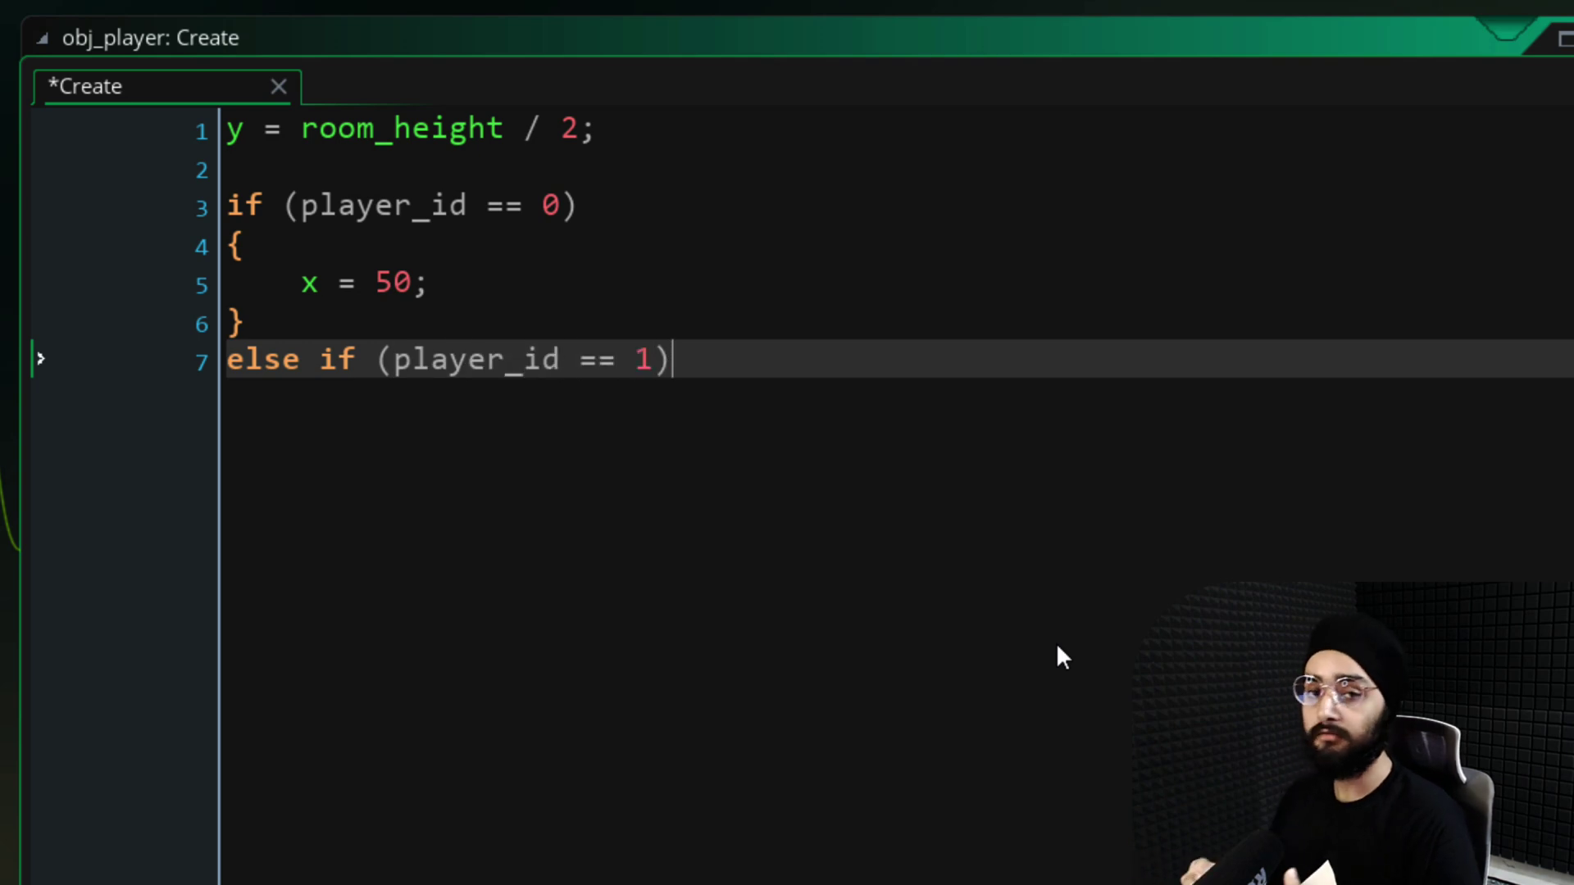
key(Return)
text({)
key(Return)
key(Return)
text(})
key(Up)
text(x = r)
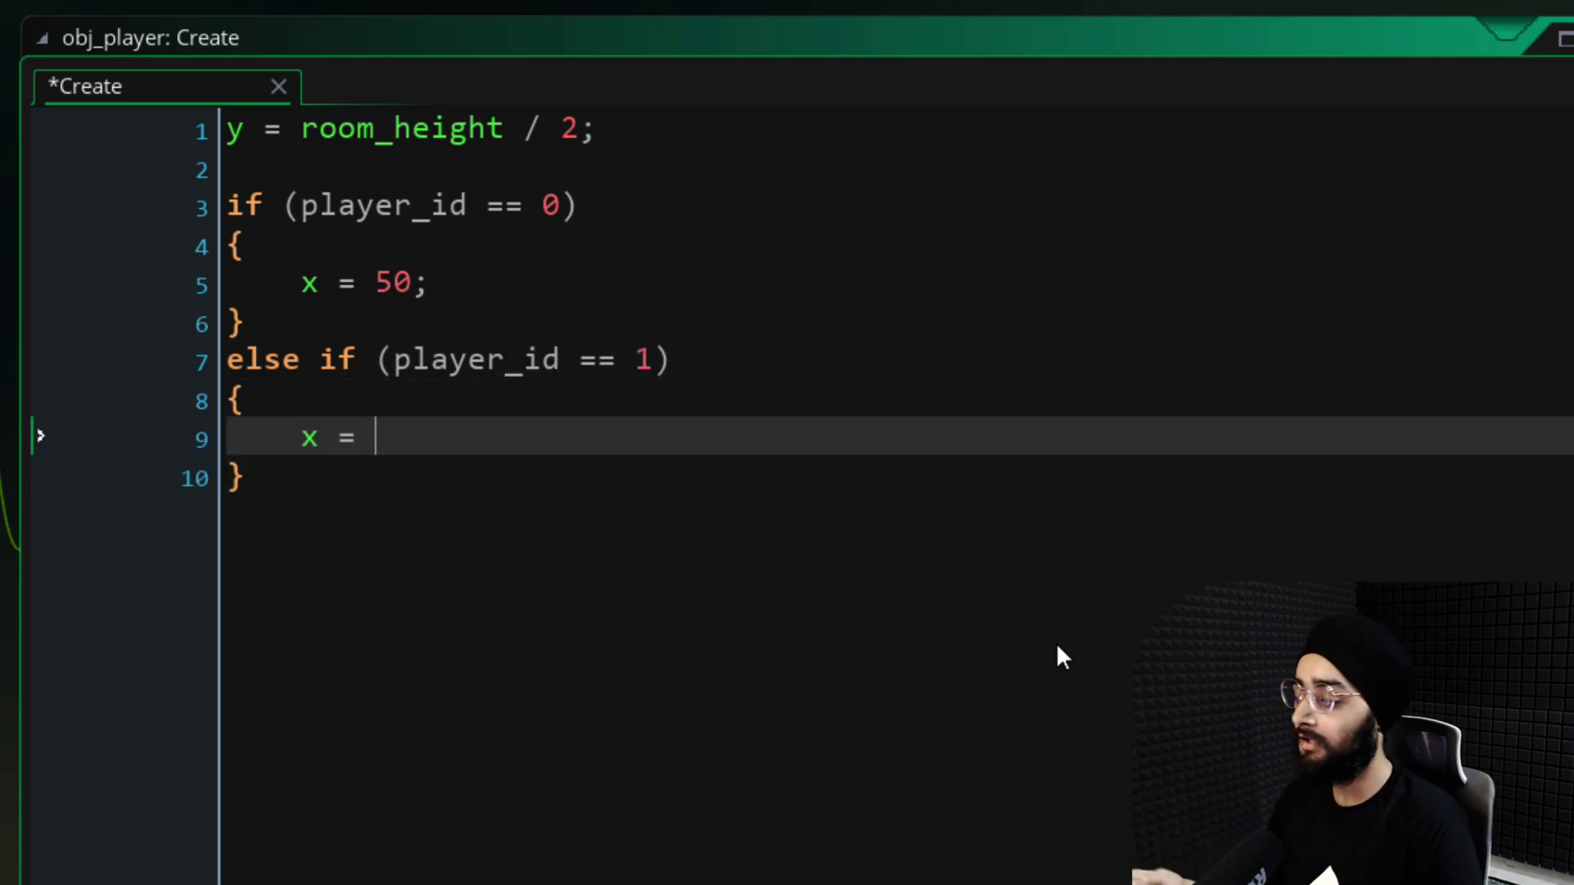
text(oom_width - 50;)
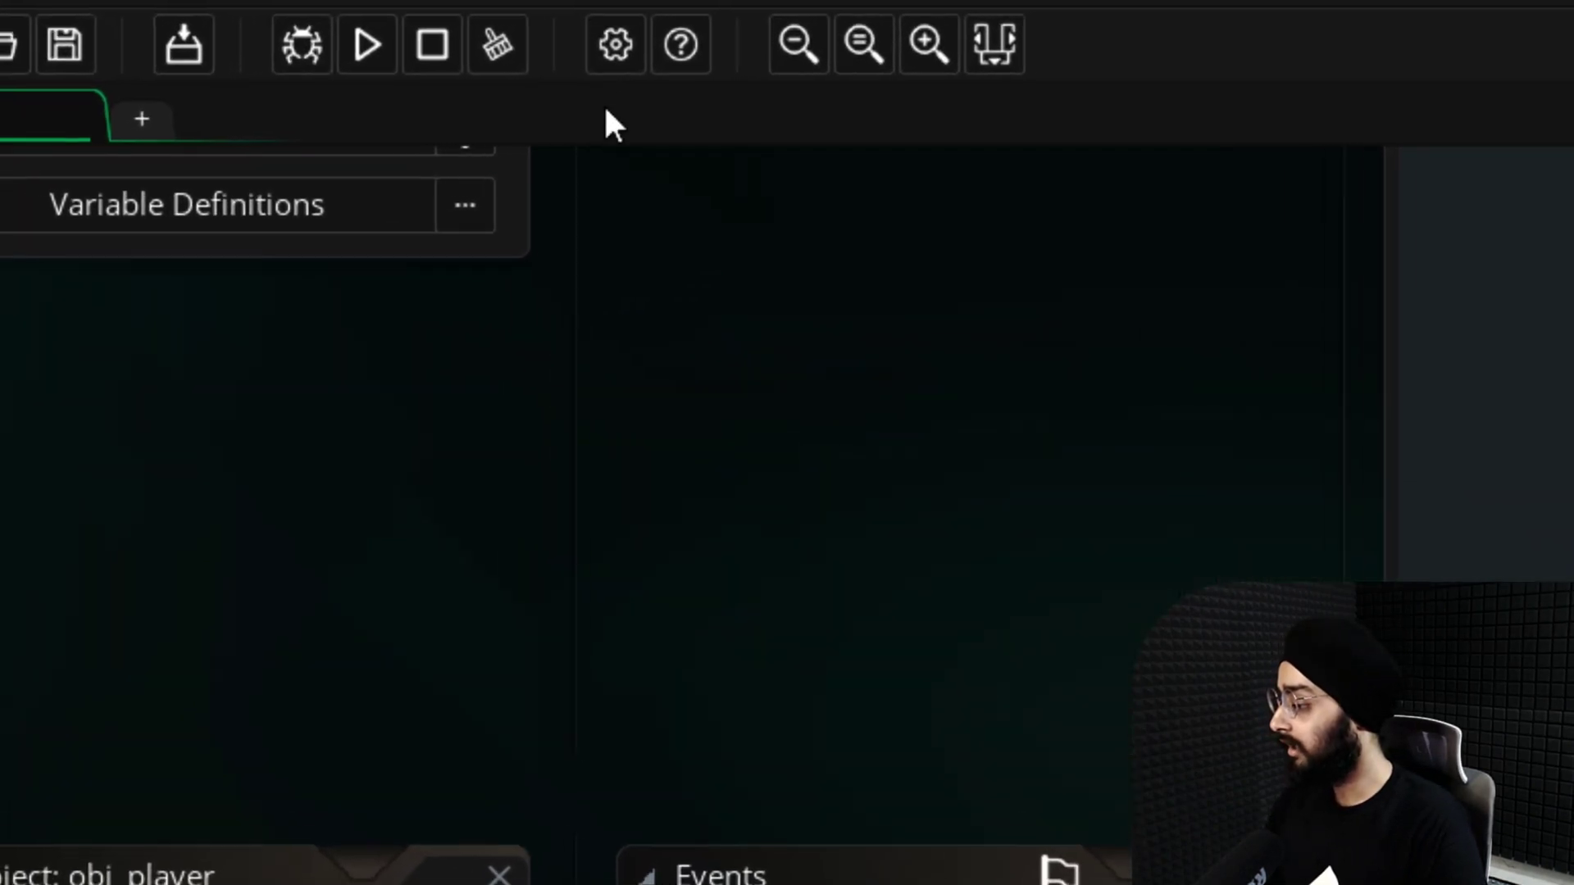
Disable interpolating colours between pixels in the Opera GX graphics settings of the game options
click(616, 43)
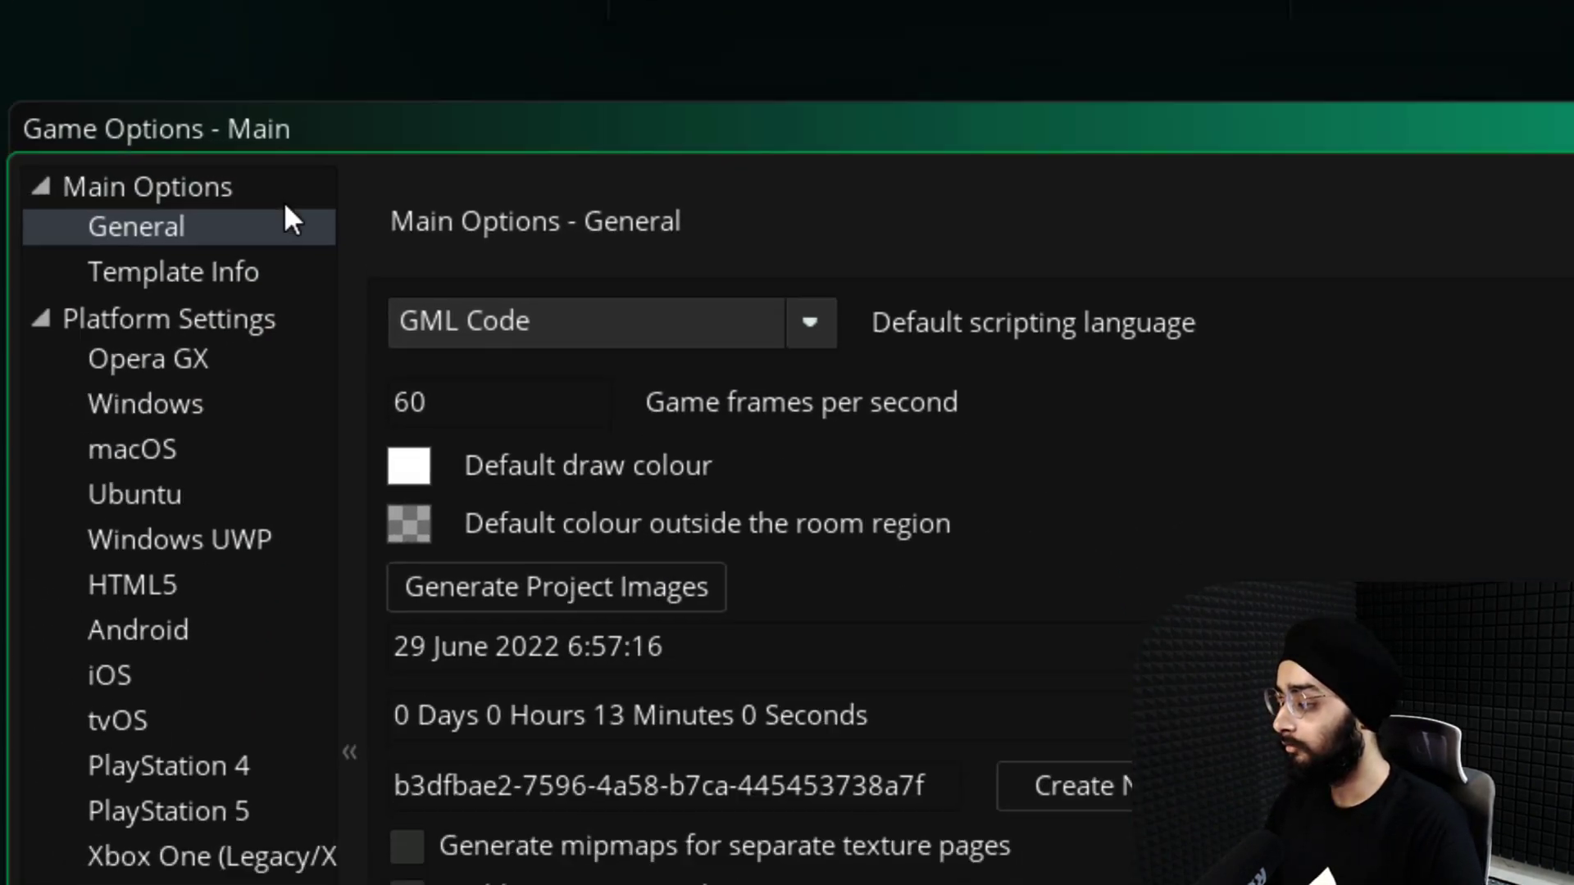
click(61, 693)
click(174, 164)
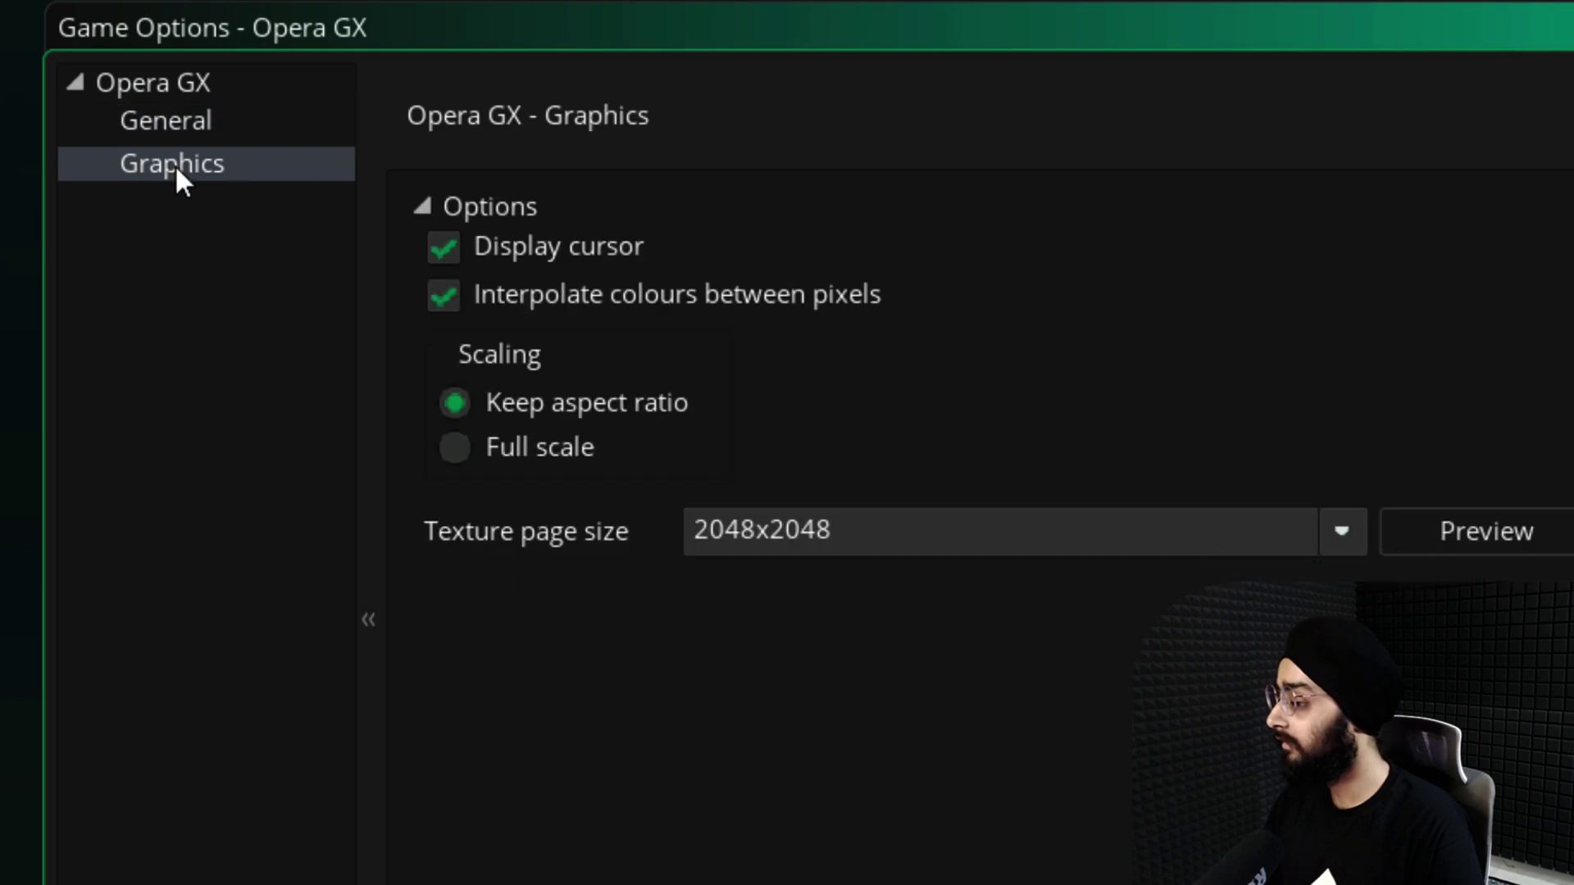
click(443, 296)
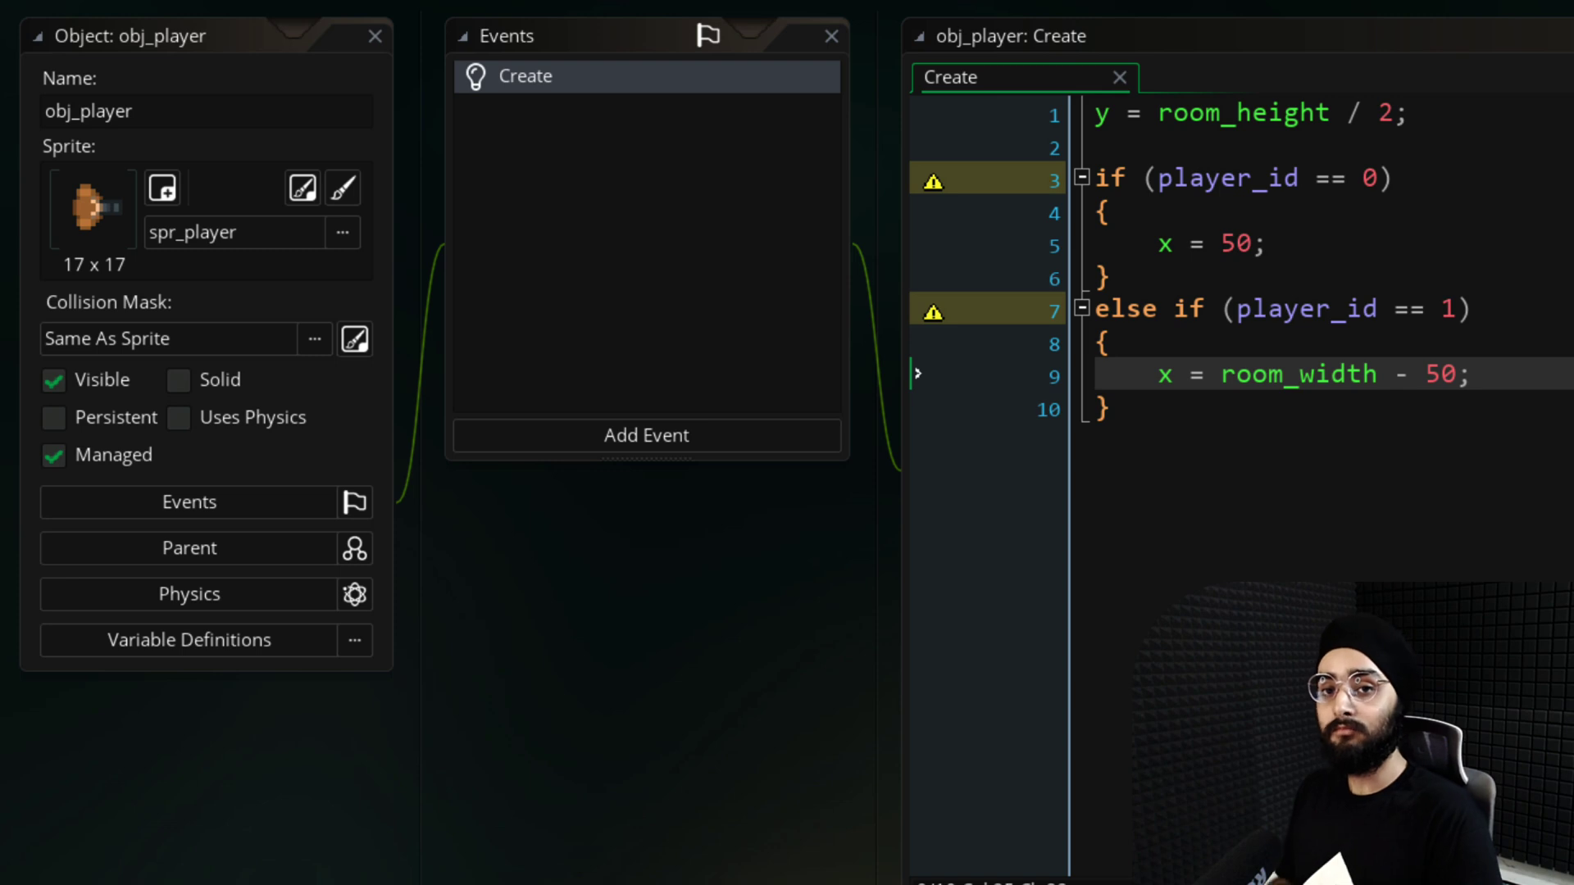
Add a Step event to obj_player and store the player's input with var _input = rollback_get_input();
click(1473, 375)
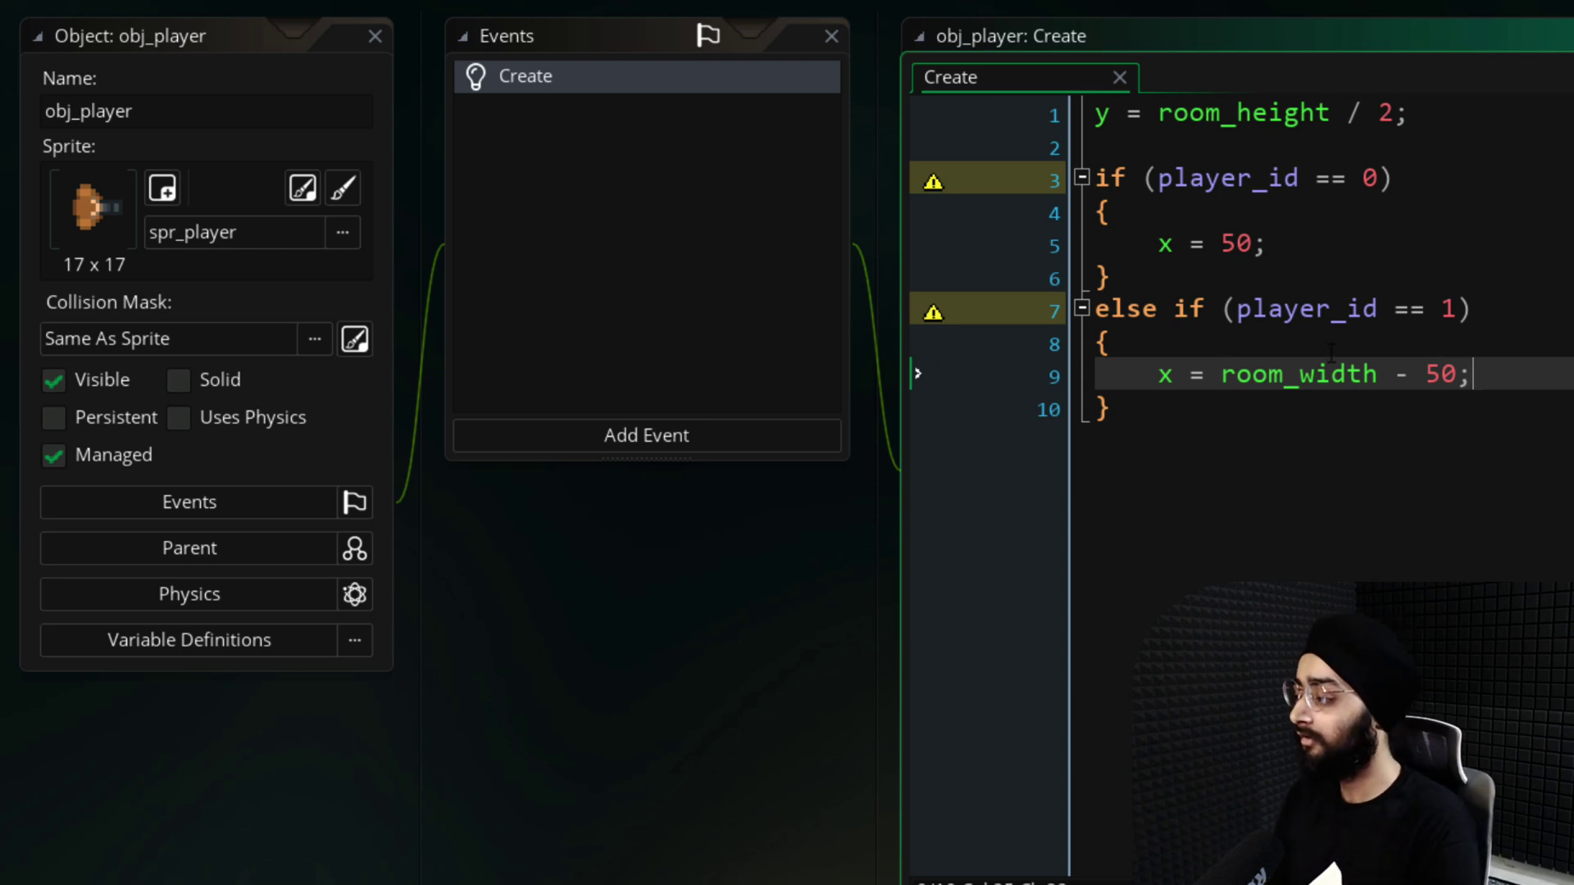
right_click(615, 190)
click(627, 200)
mouse_move(705, 316)
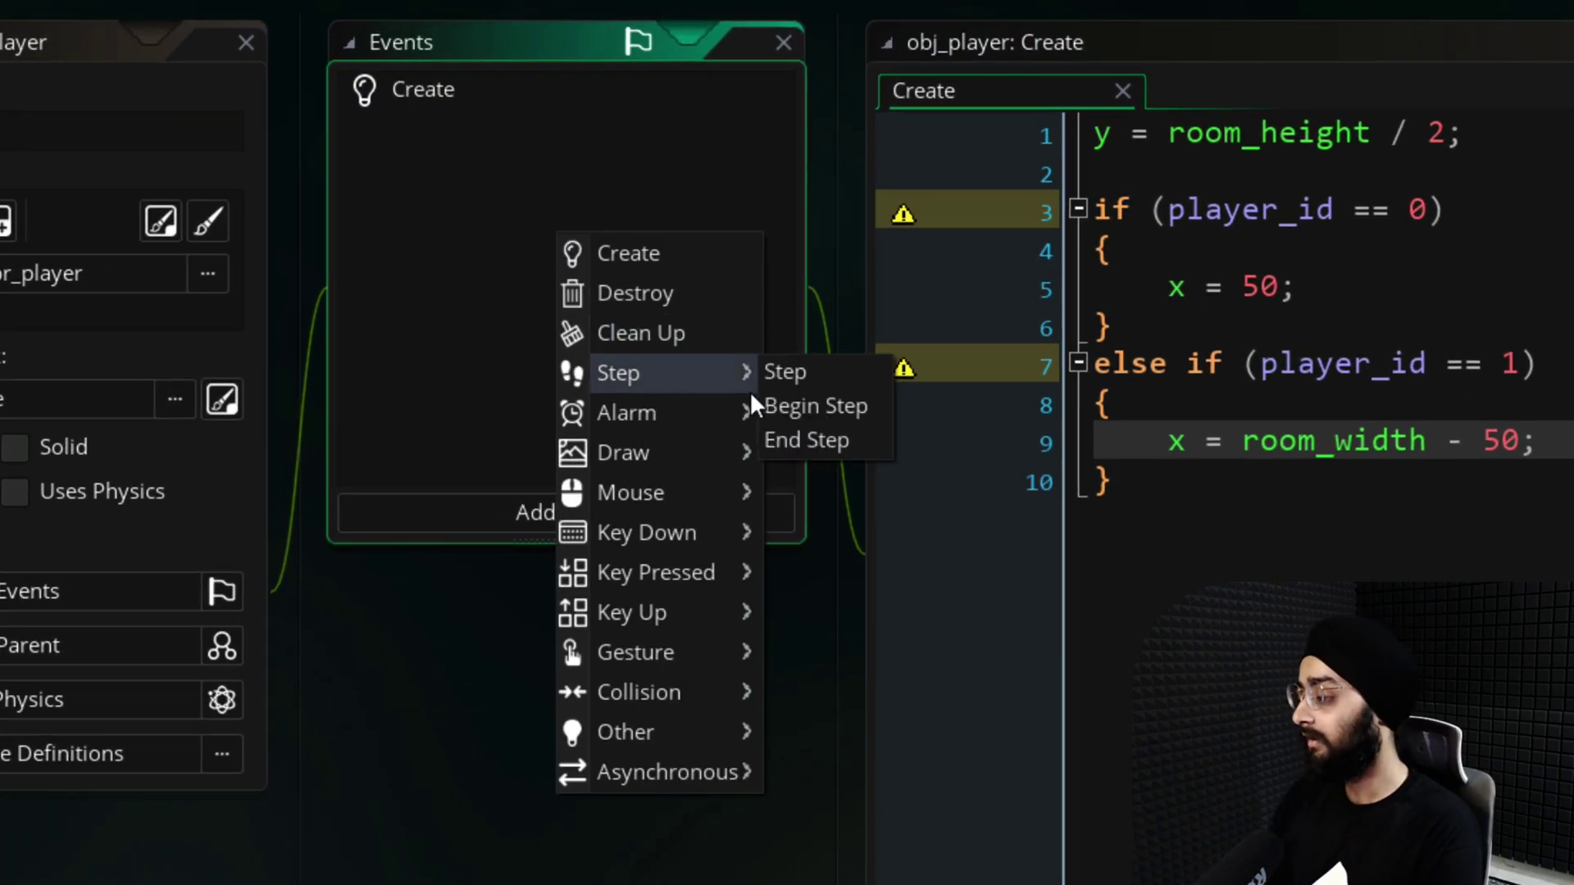
click(785, 372)
text(rollback_)
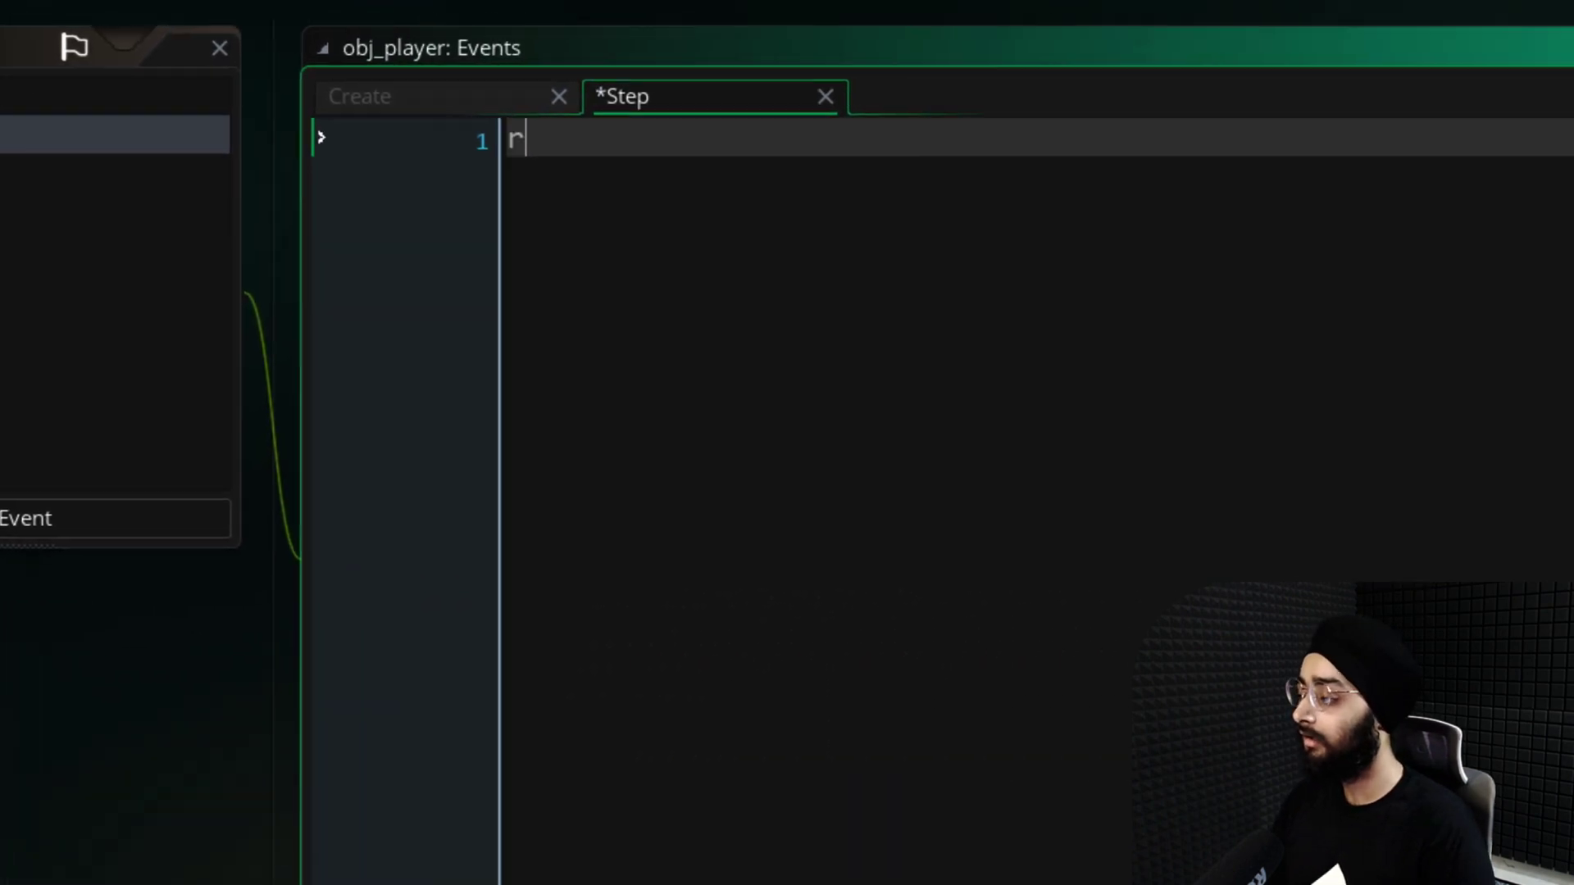
text(get_input())
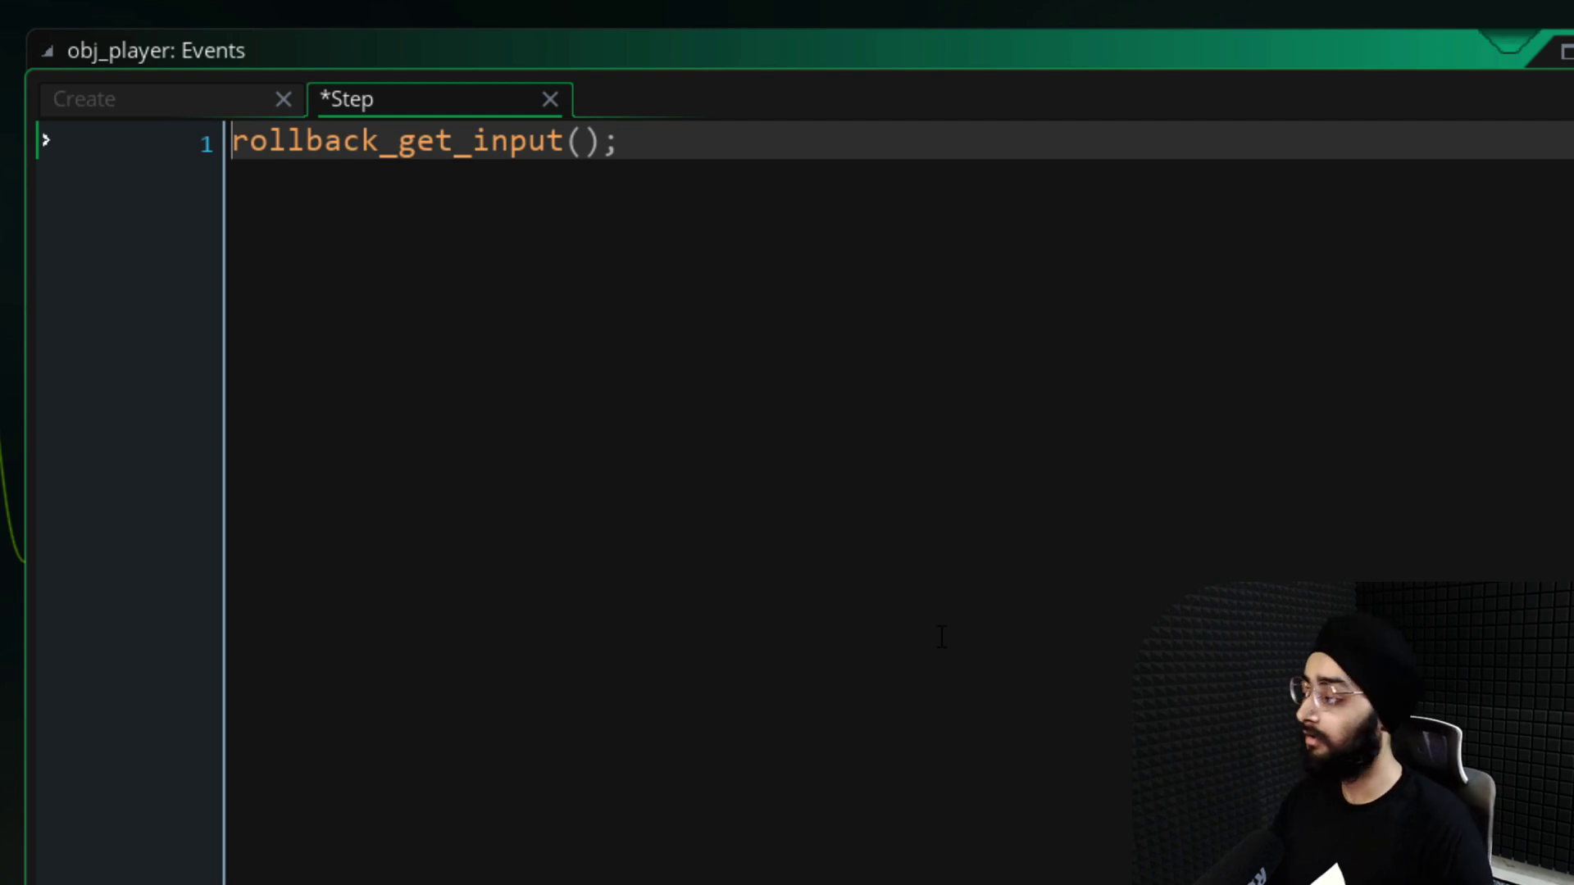
text(var _input =)
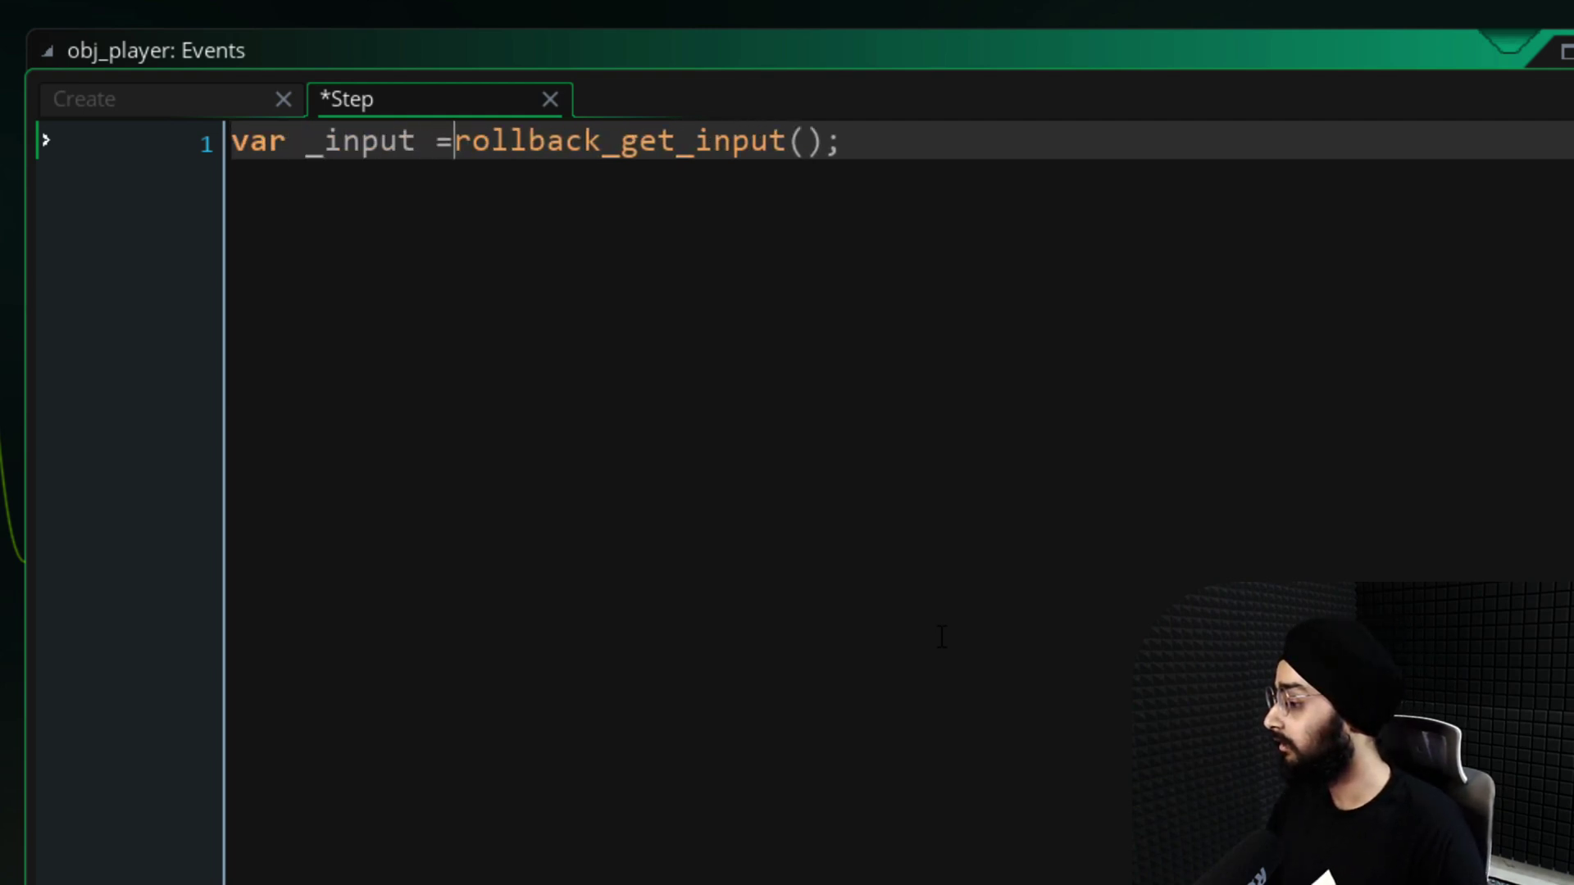
key(Return)
key(Return)
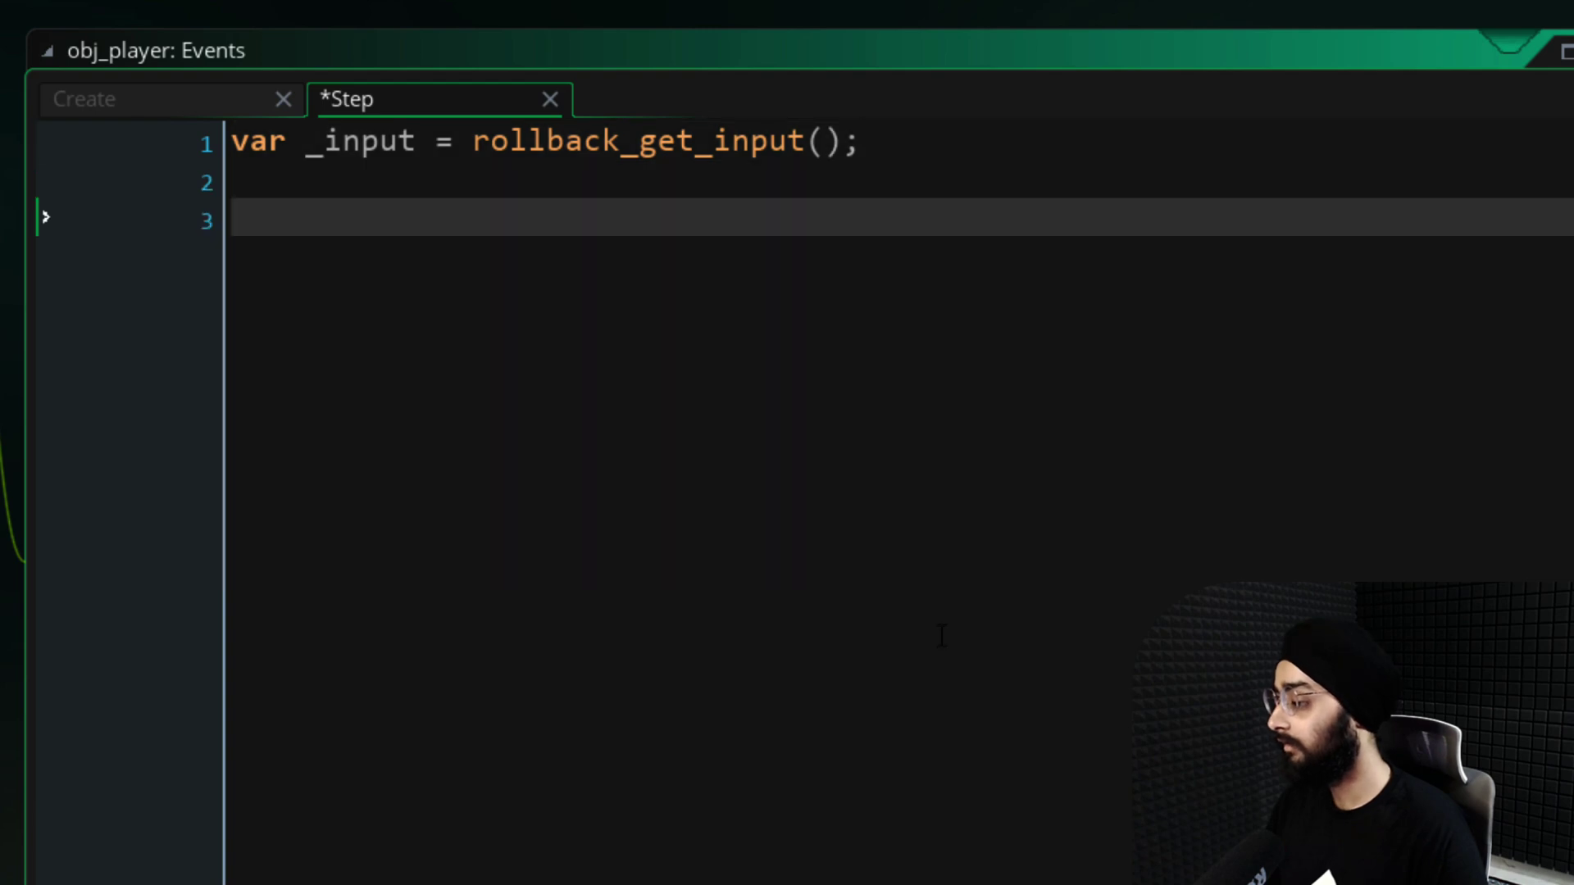
In the Step event, add an if (_input.left) block that runs x -= 1;
text(if (_input.left))
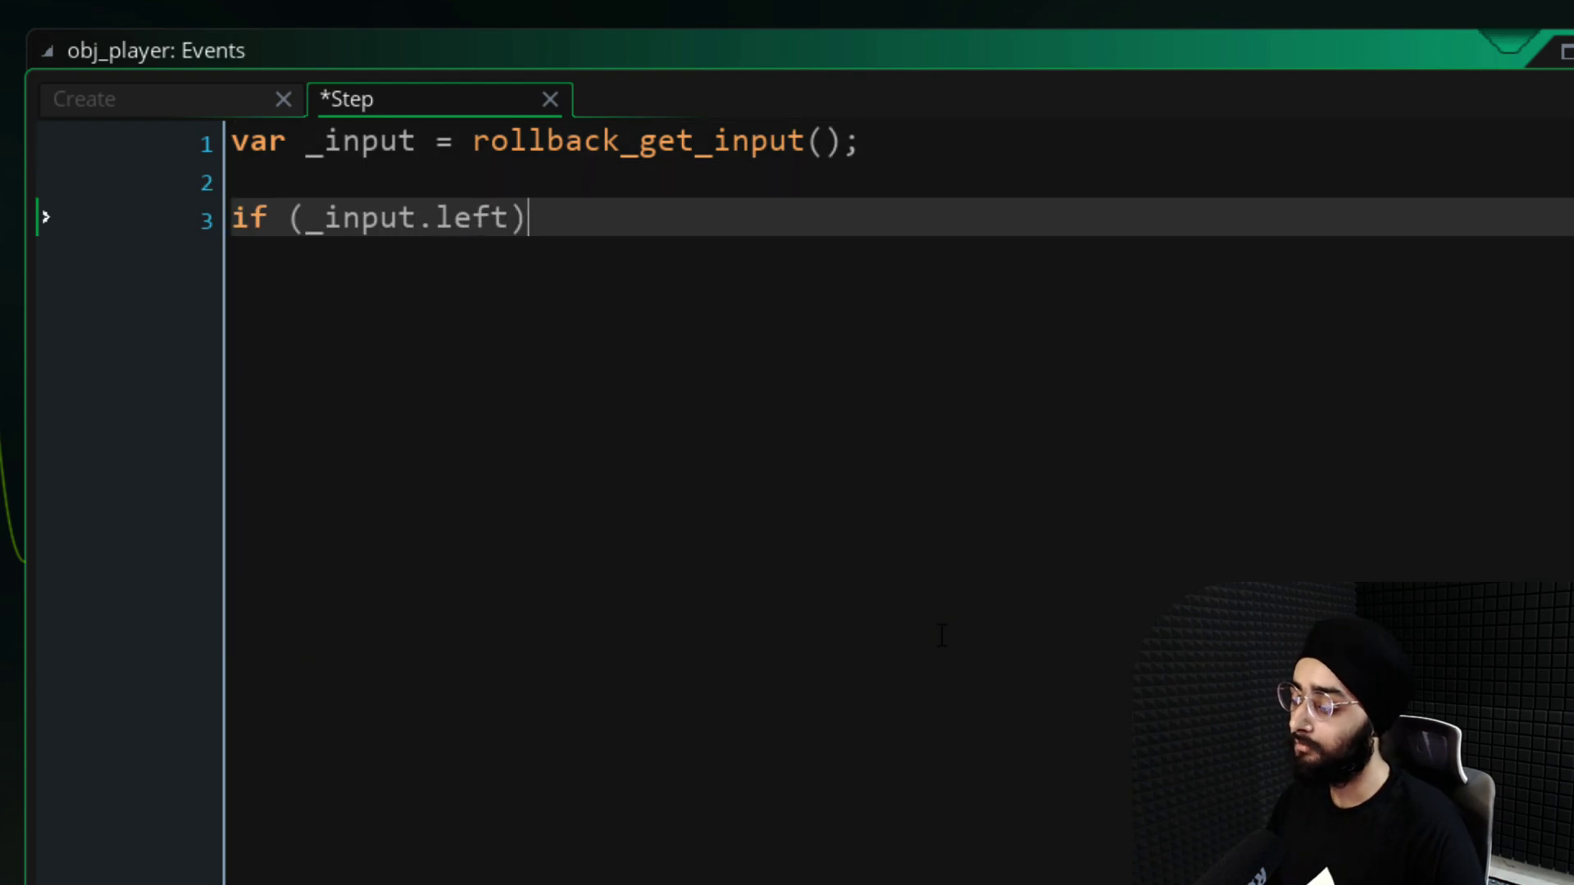
key(Return)
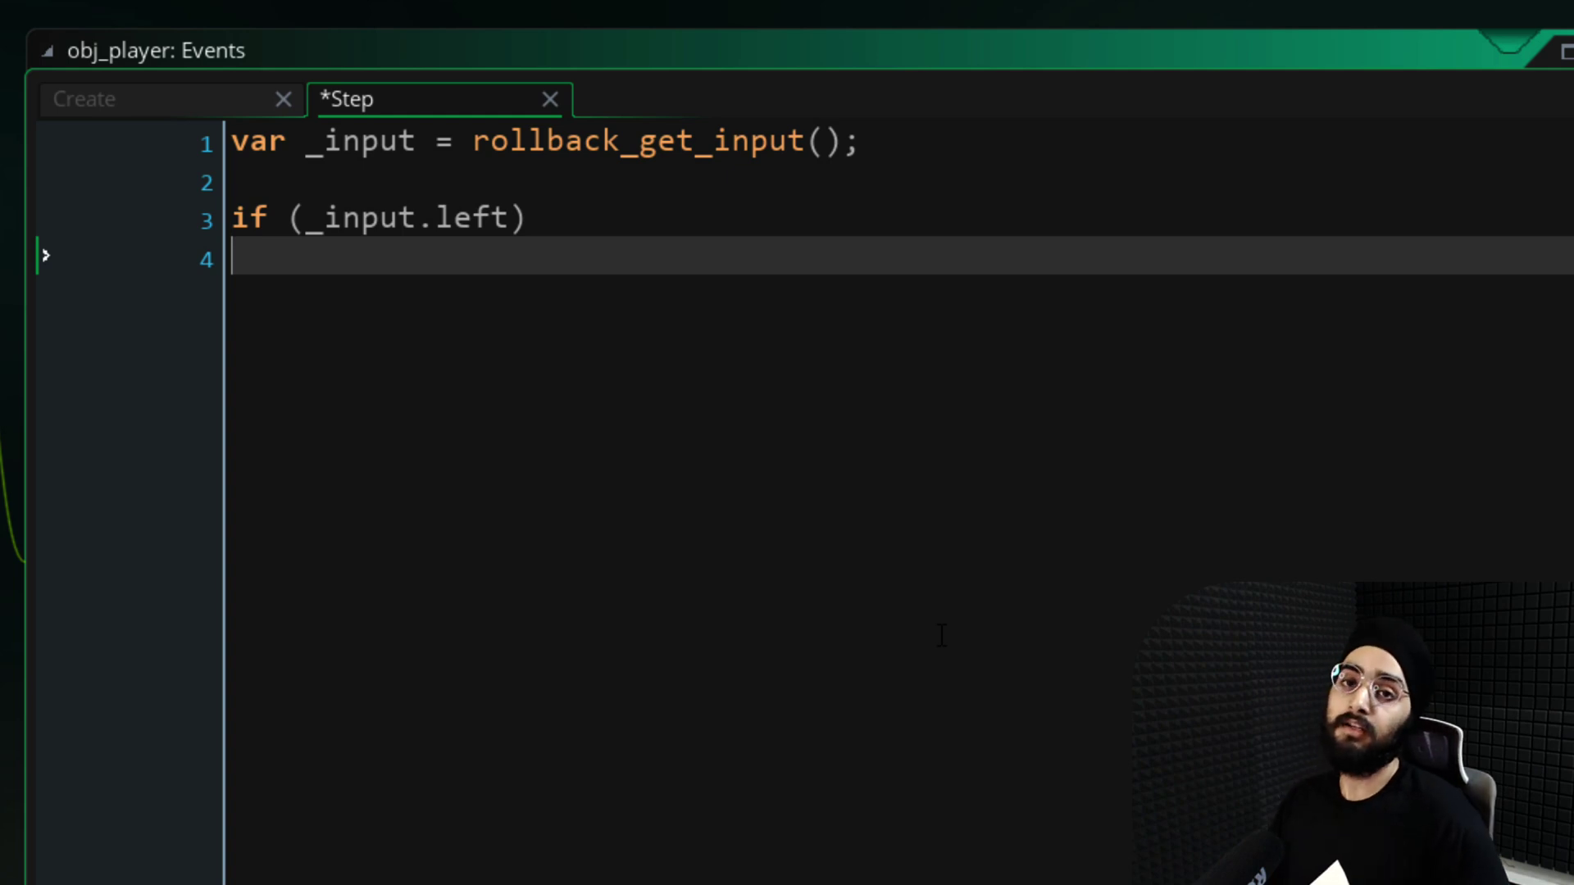
text({)
key(Return)
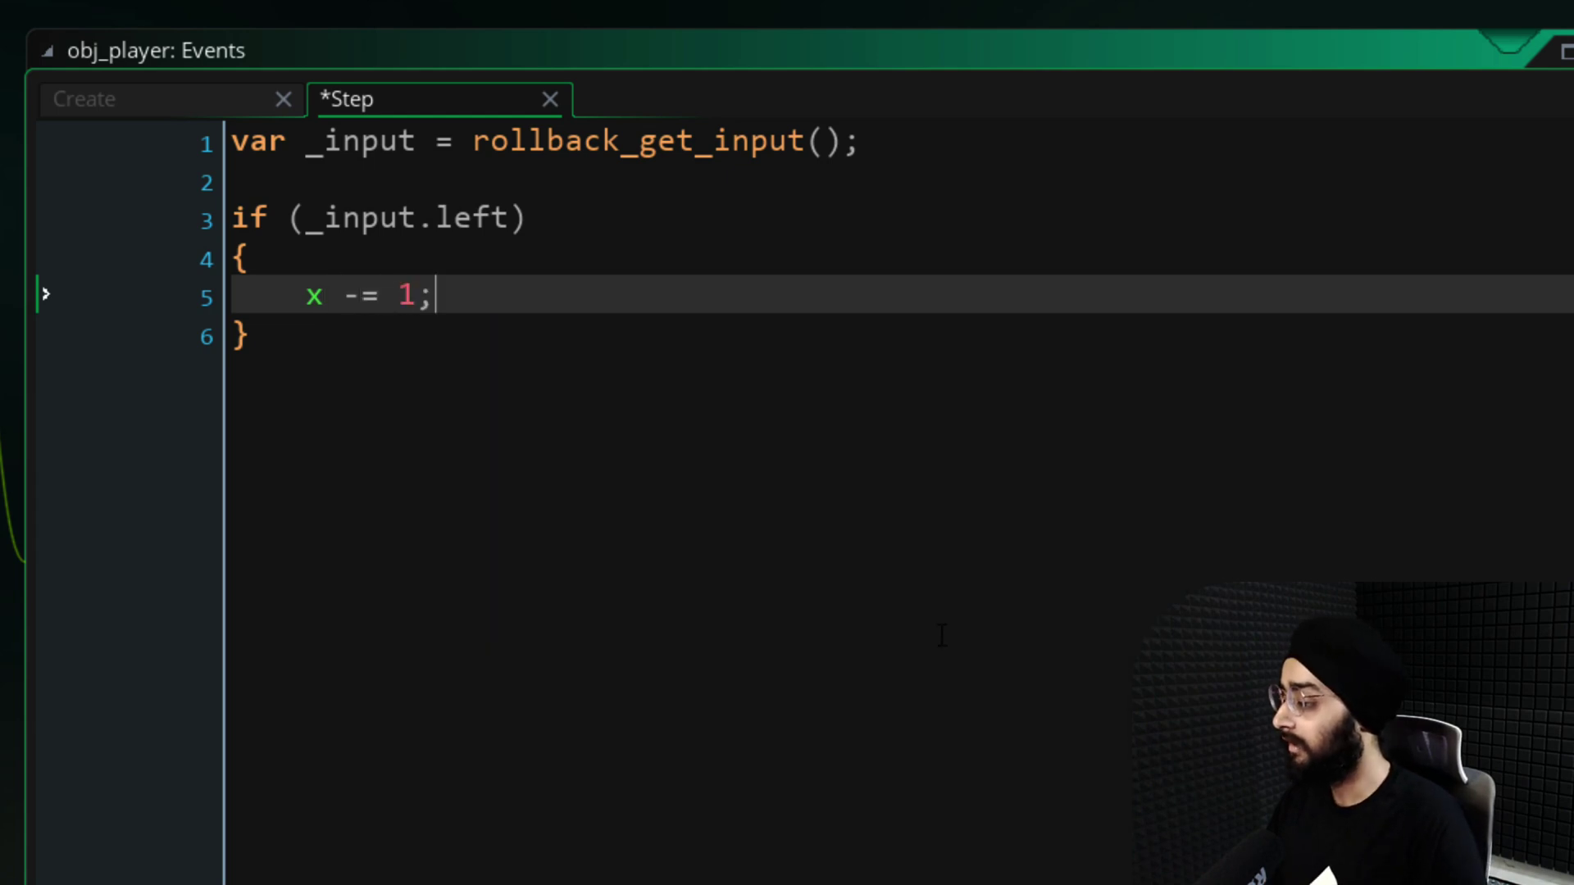
Below the left movement block, add an if (_input.right) block that runs x += 1;
key(Down)
key(Return)
text(if (_input.right))
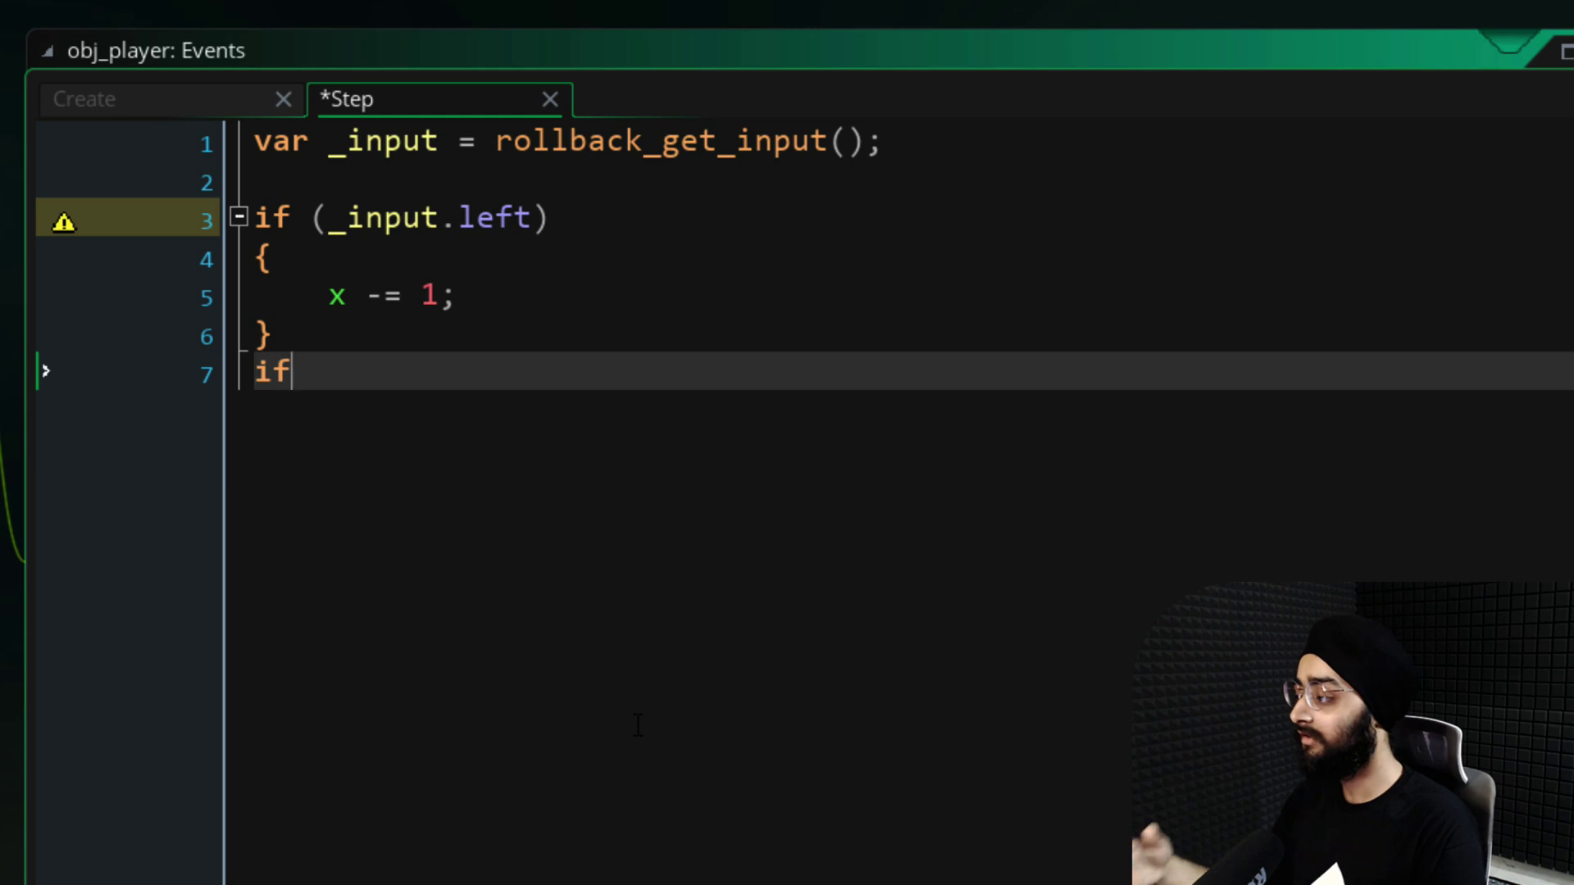
key(Return)
text({)
Below the right movement block, add an if (_input.up) block that runs y -= 1;
key(Return)
text(x += 1;)
key(Down)
key(Return)
text(if (_input.up))
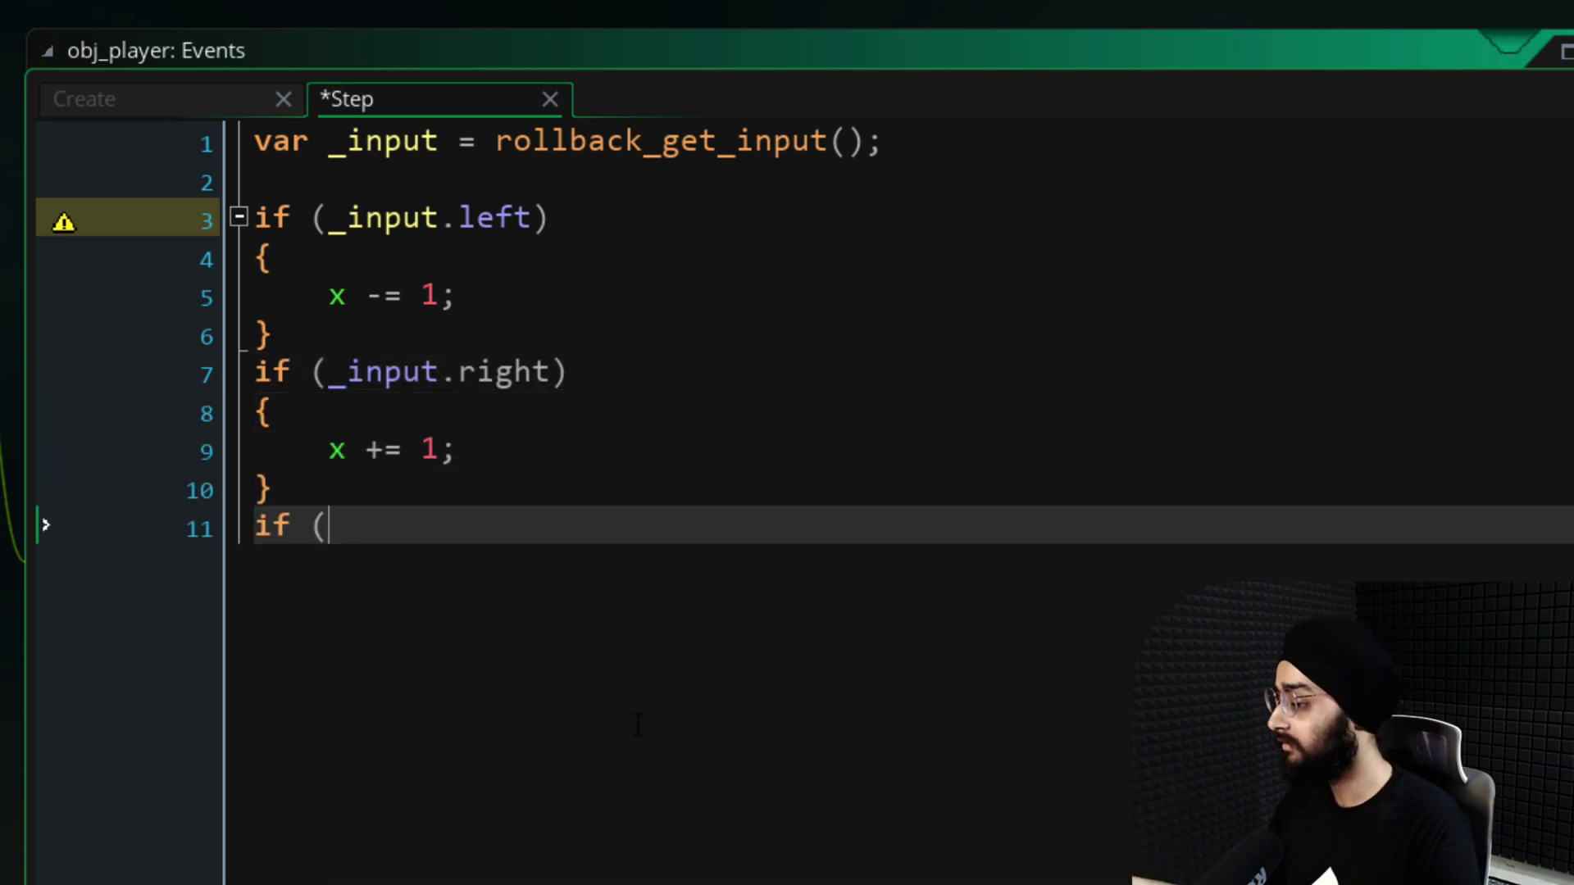
Below the up movement block, add an if (_input.down) block that runs y += 1;
key(Return)
text({)
key(Return)
text(y -= 1;)
key(Down)
key(Return)
text(if (_input.down))
key(Return)
text({)
key(Return)
text(y += 1;)
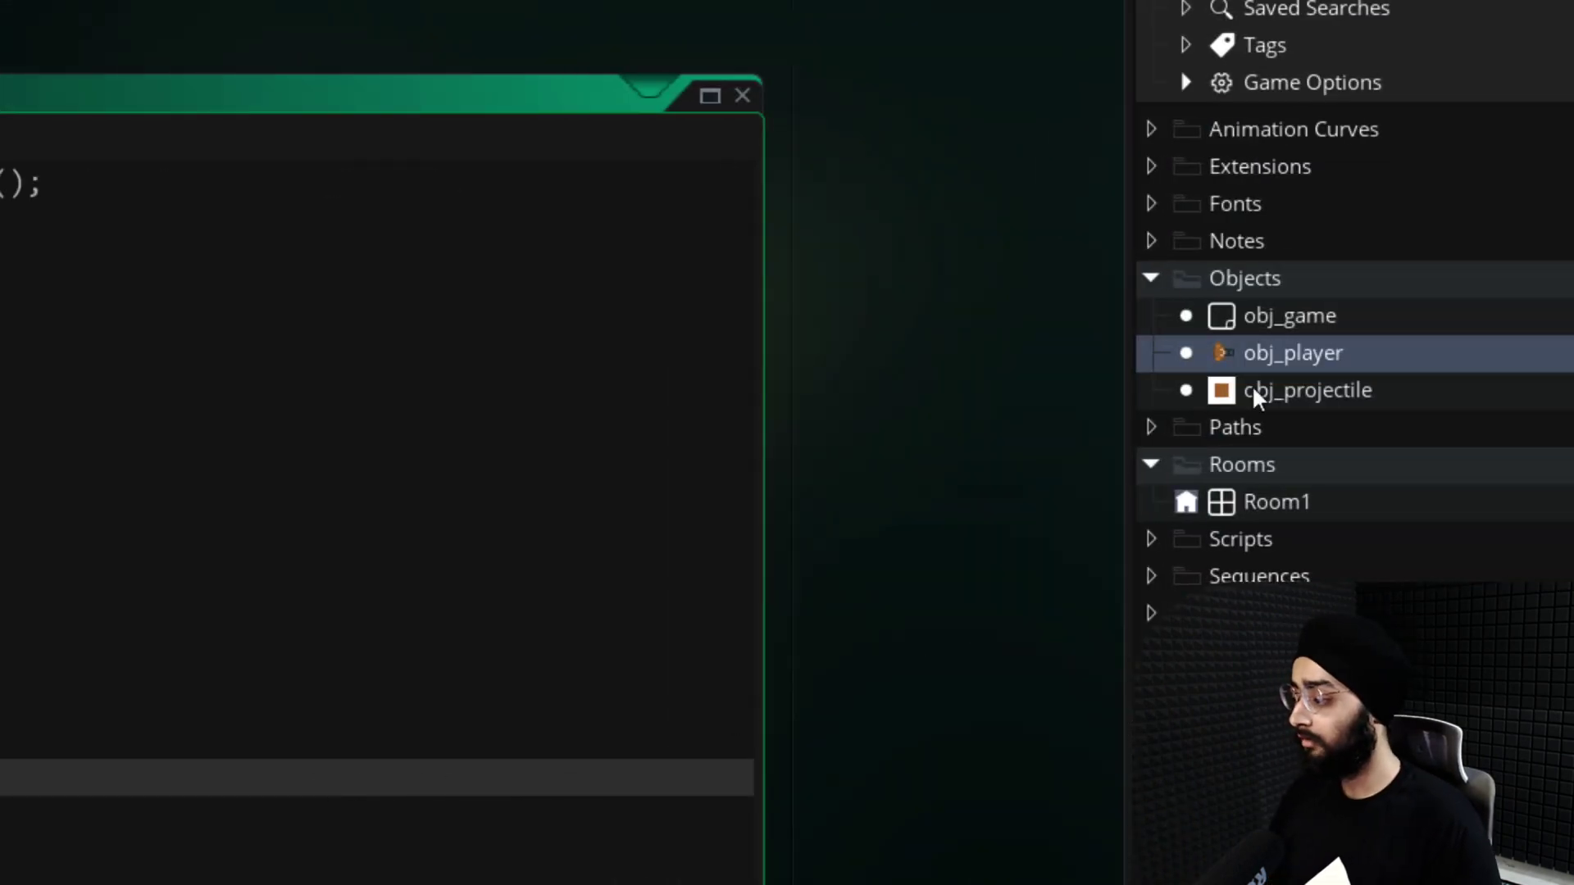
In obj_game's Create event, set the second argument of rollback_create_game to false
click(1282, 318)
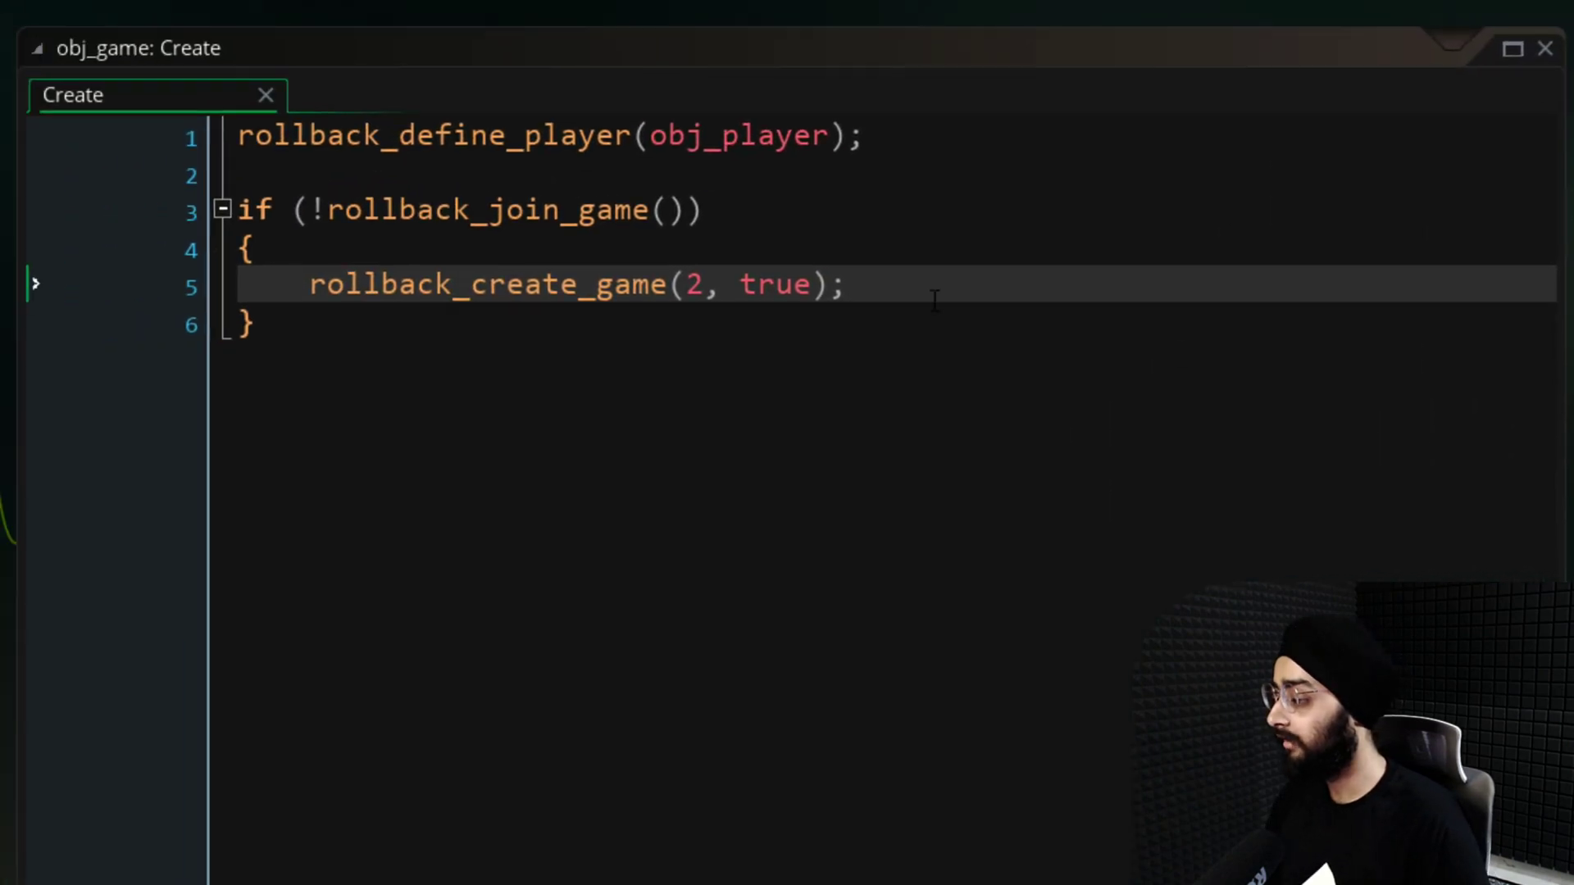
click(876, 286)
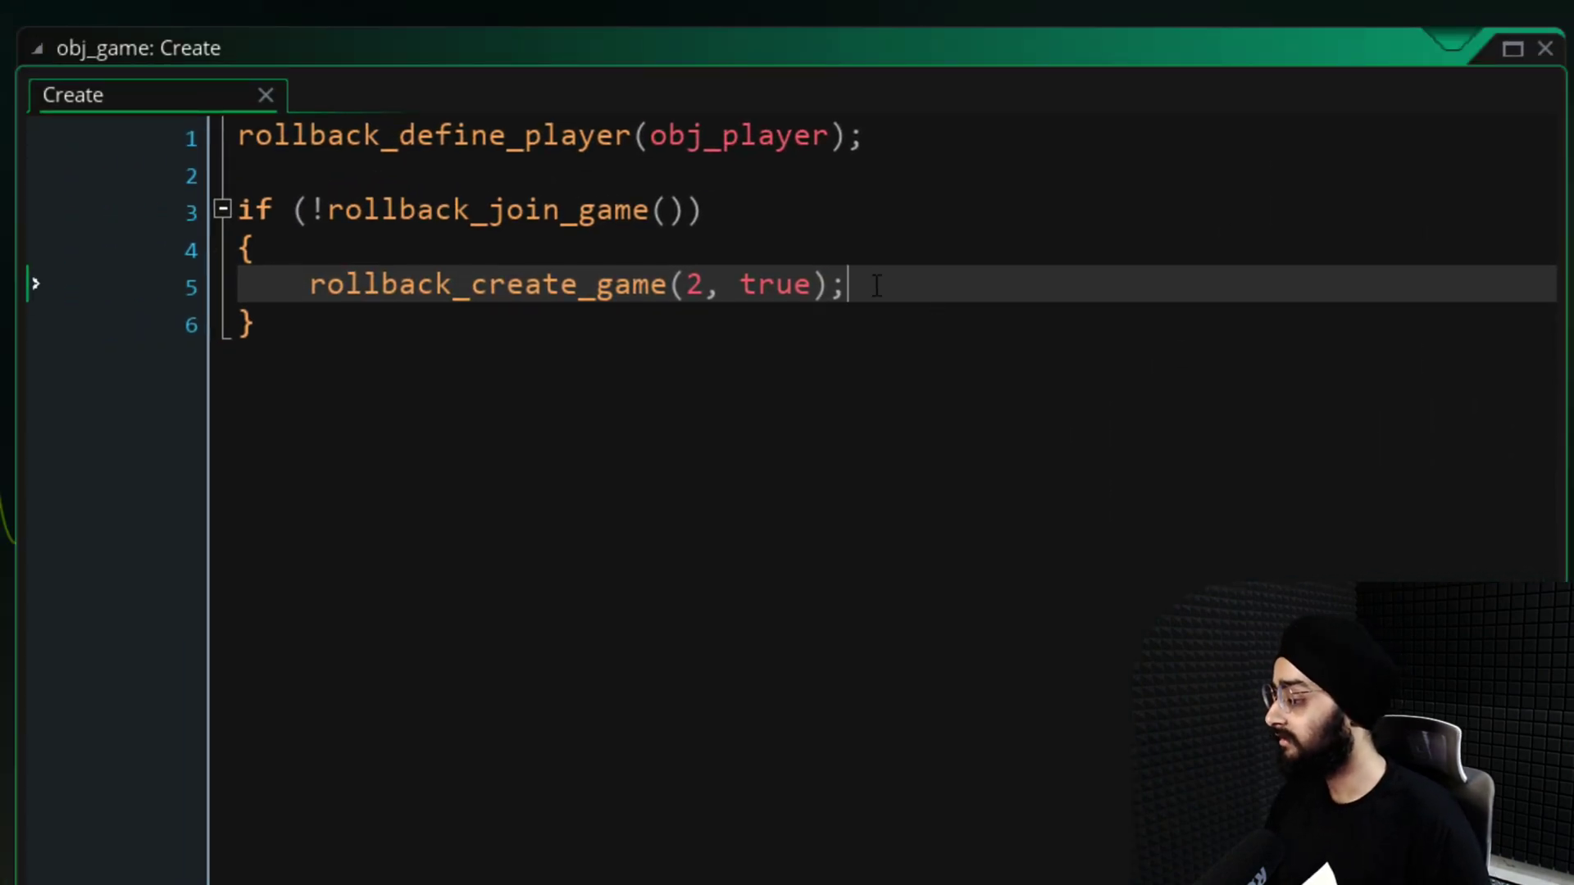
double_click(764, 286)
text(false)
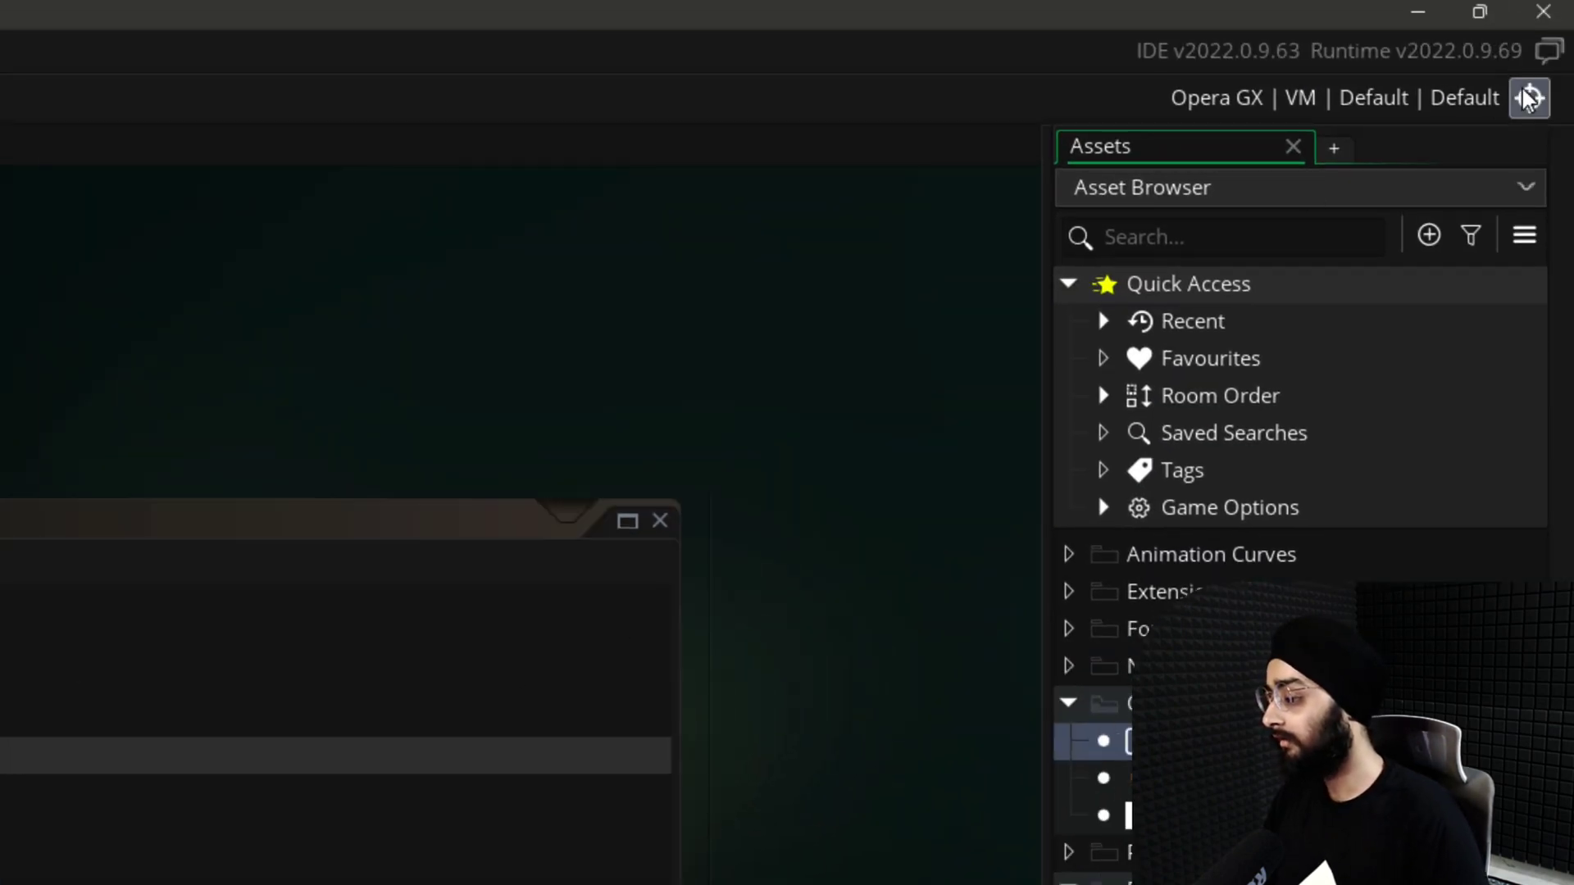
Confirm Opera GX as the target platform, check the GX.games account sign-in, and run the game
click(1527, 98)
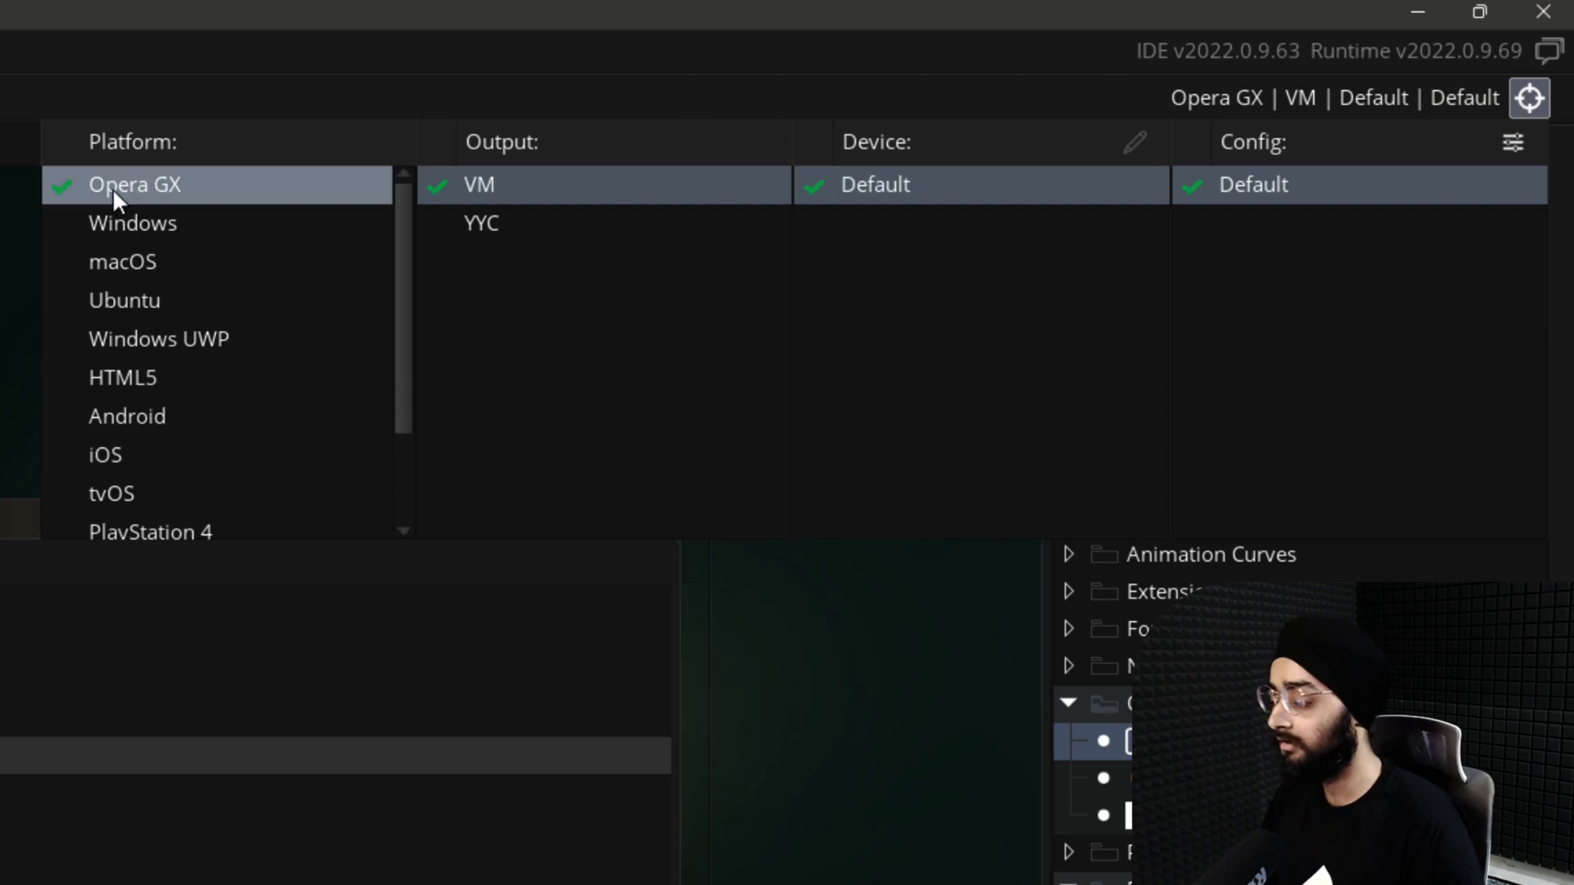
click(231, 393)
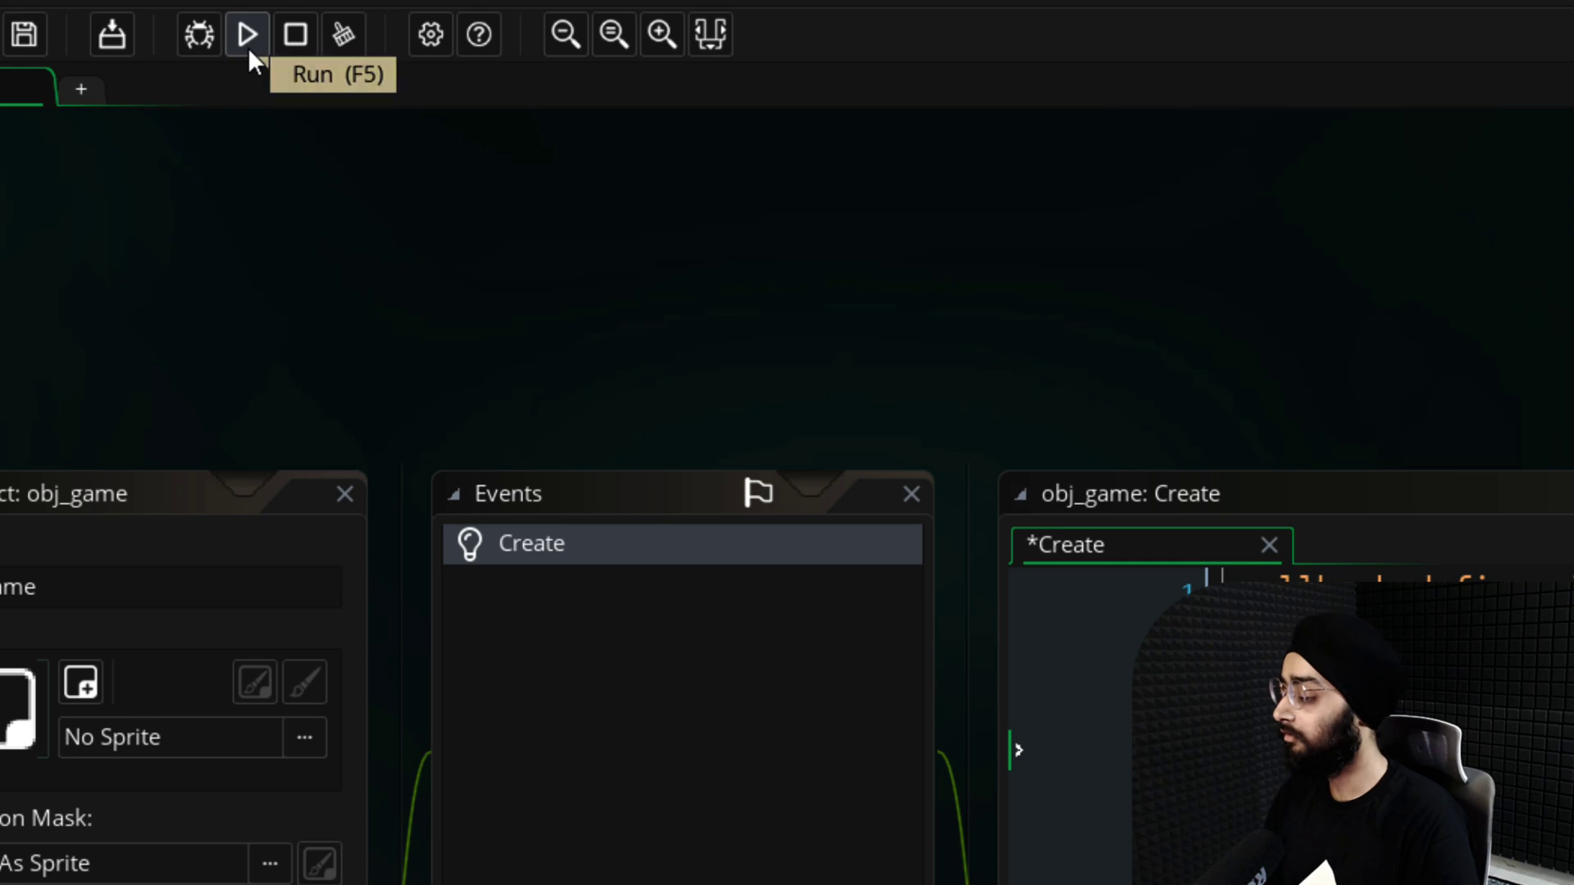
click(247, 47)
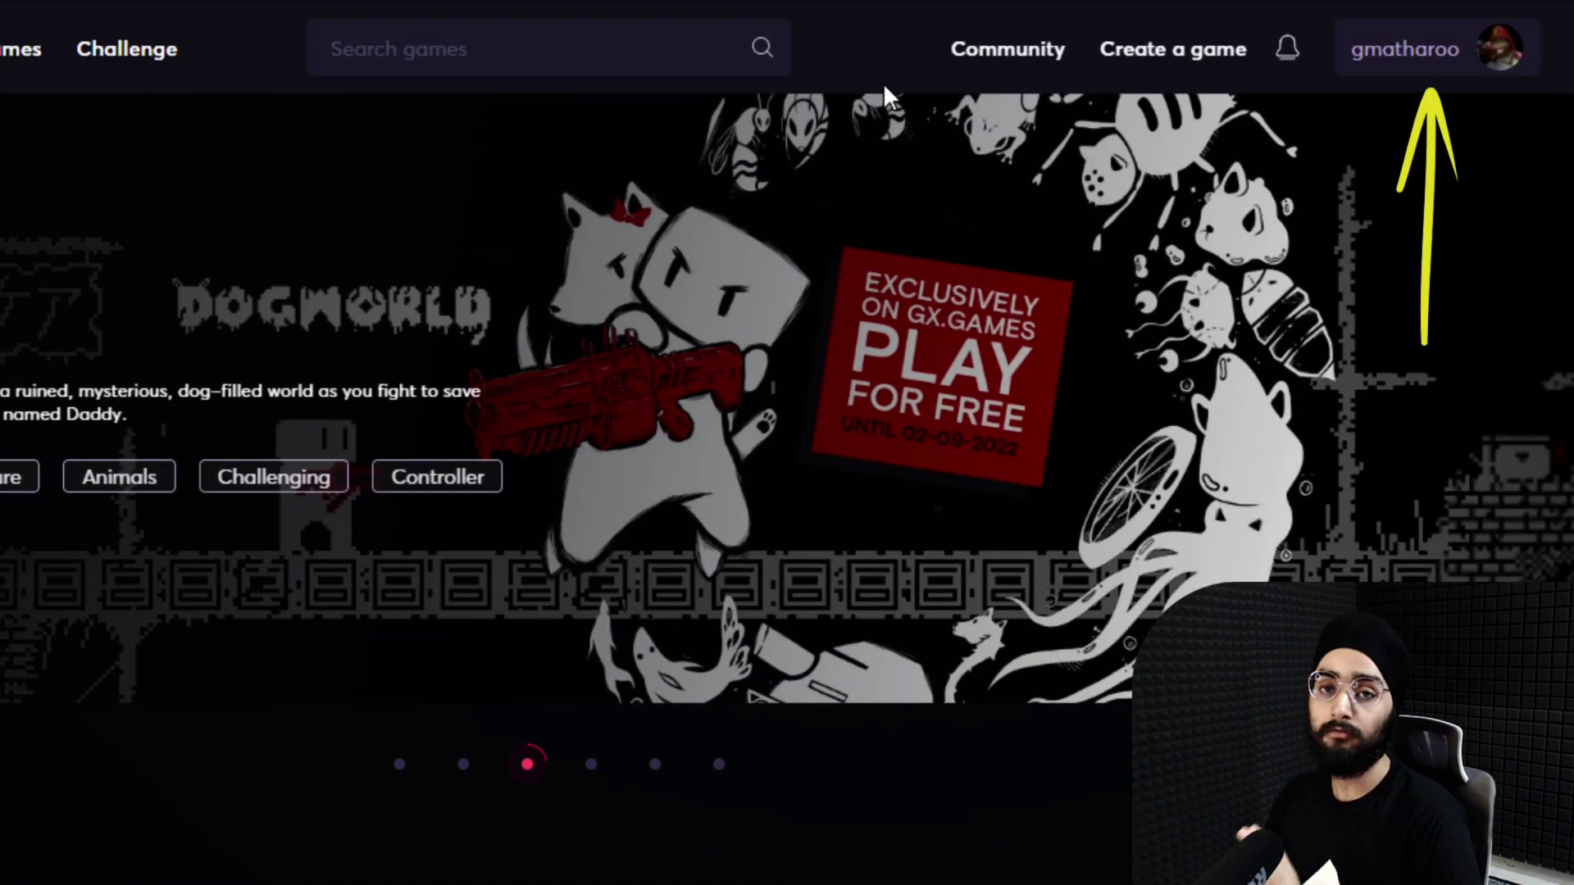
click(1441, 52)
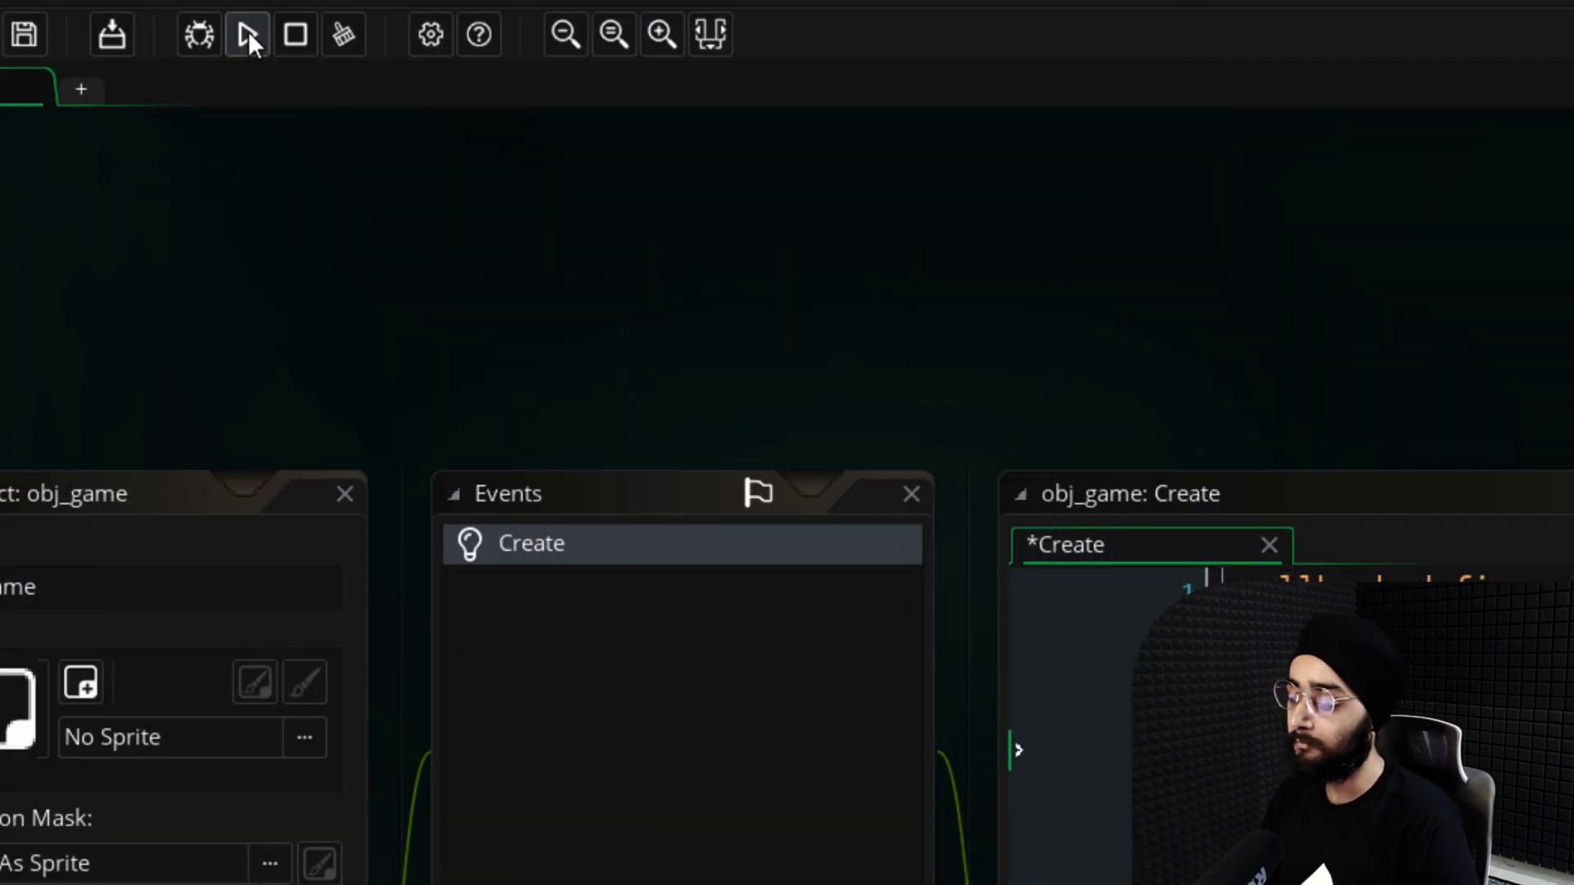
click(245, 33)
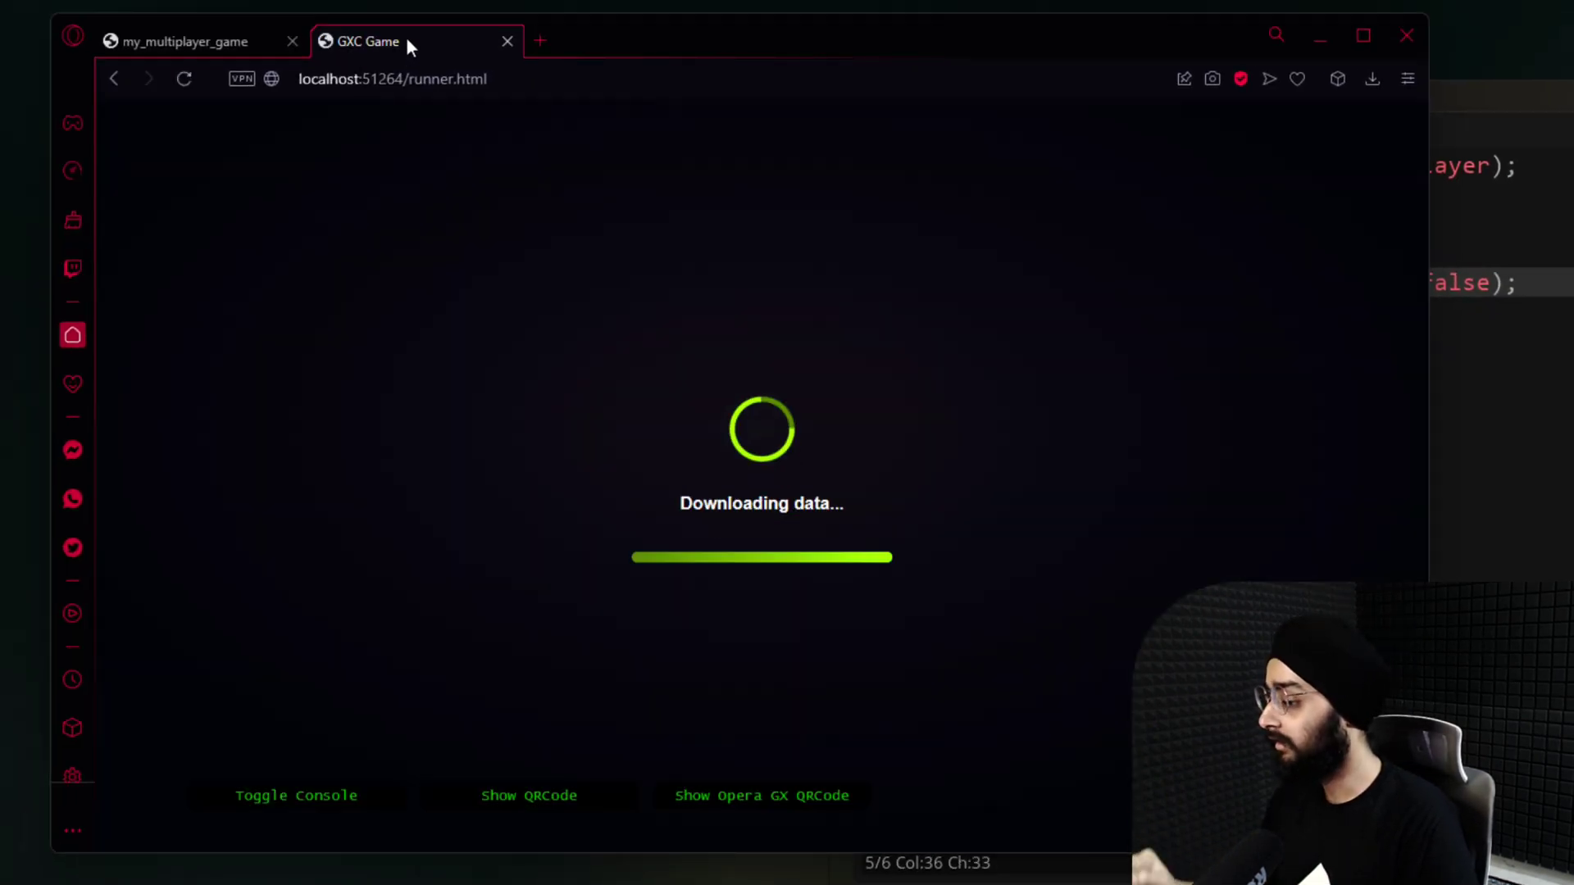
Split the second game tab into its own browser window and arrange the two game windows side by side
drag(406, 39, 1235, 161)
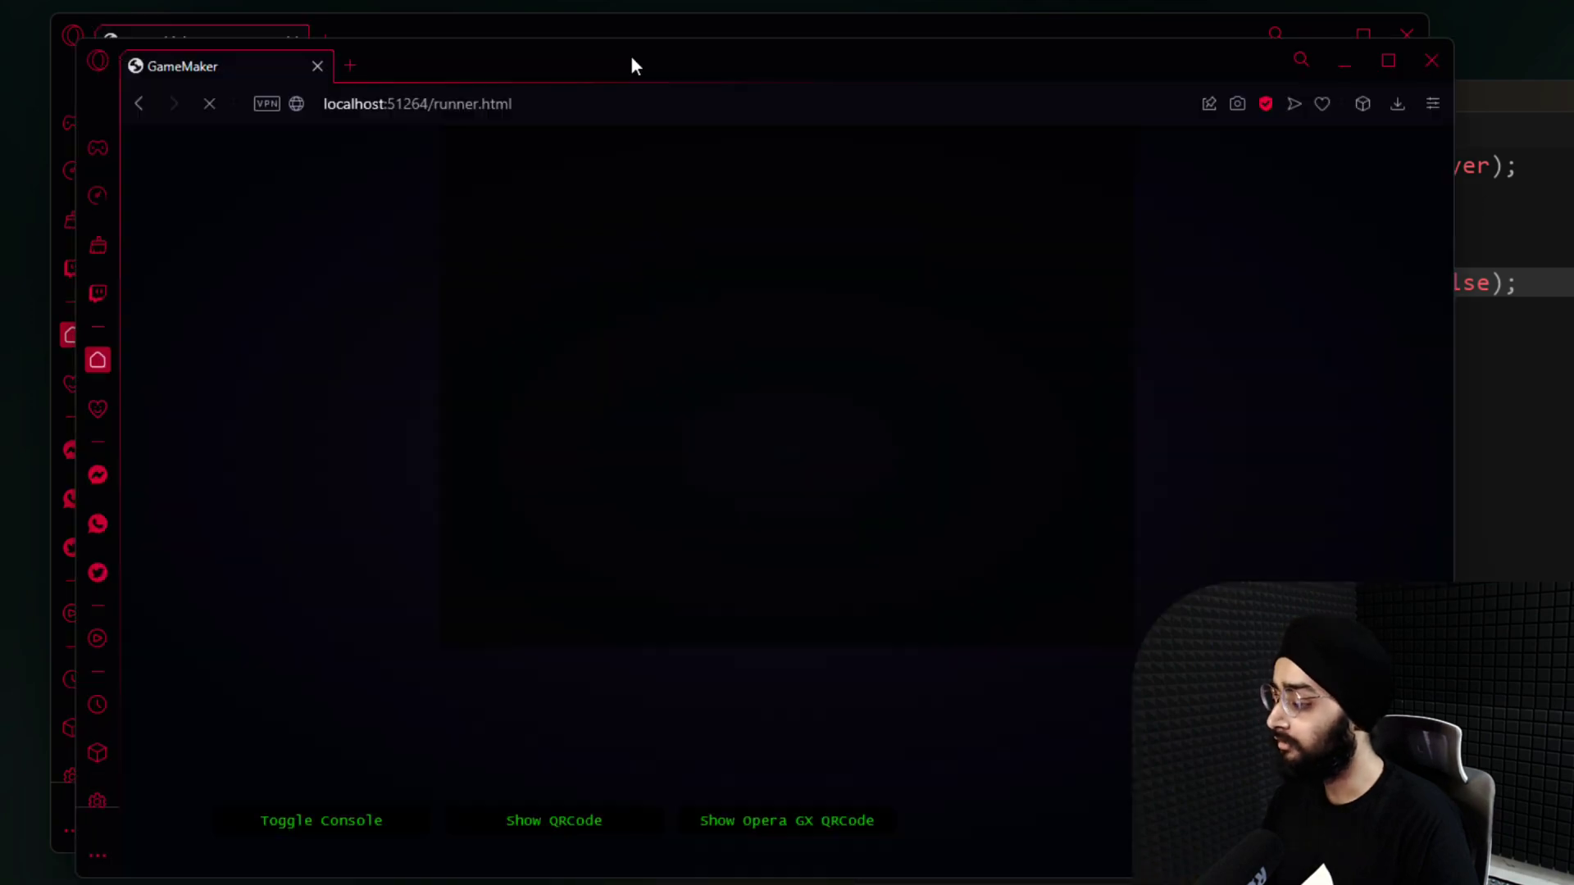
drag(620, 59, 1573, 35)
drag(1167, 33, 1136, 31)
drag(1041, 179, 1015, 178)
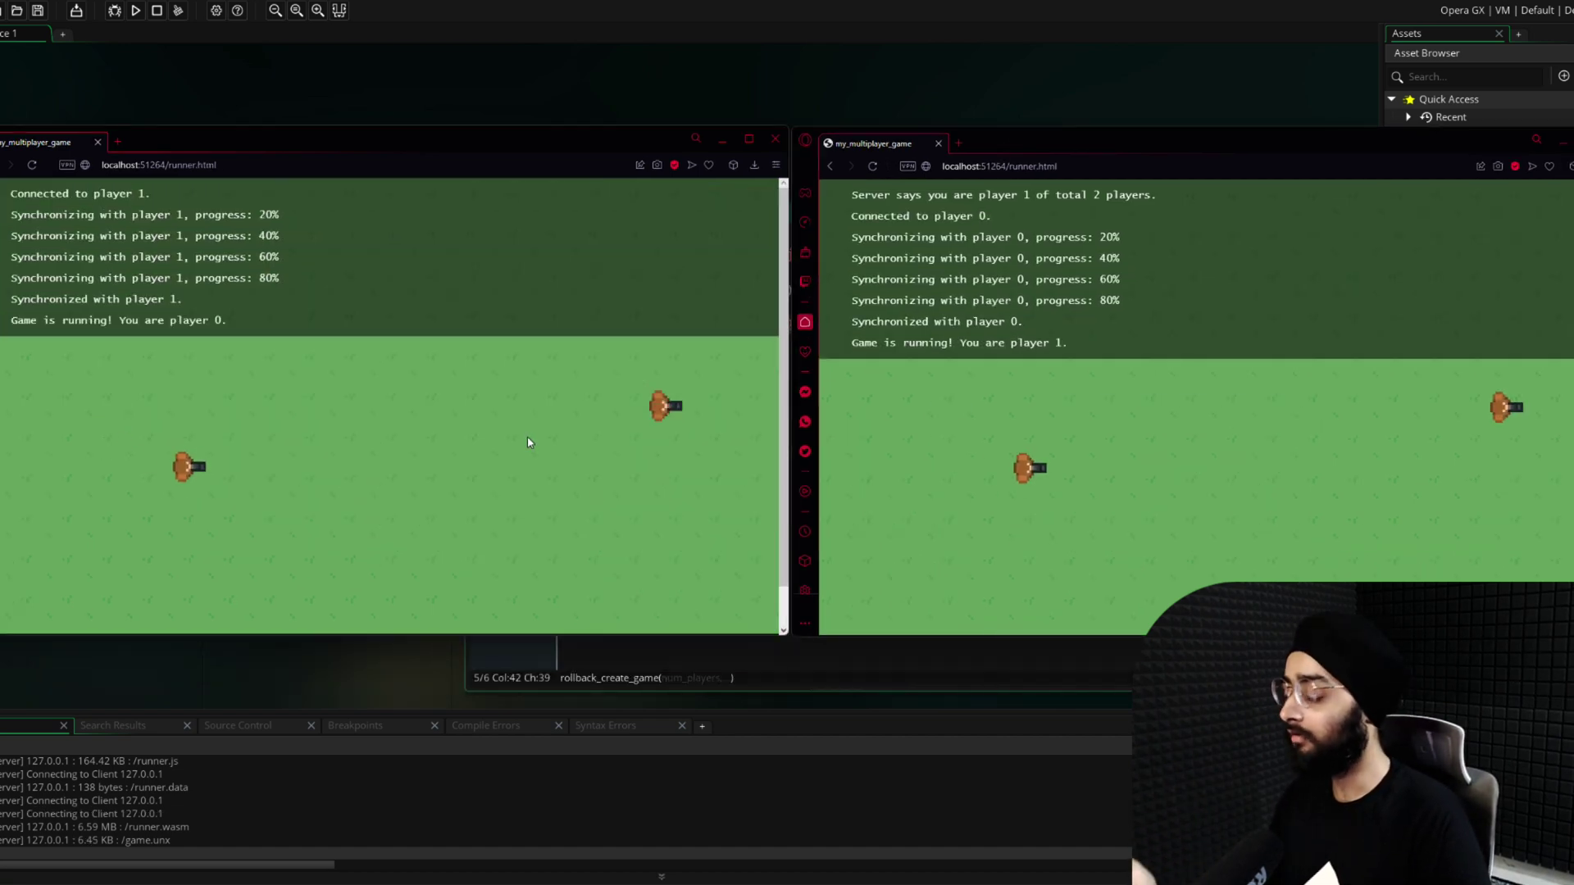
Test moving the first player around in all directions in the first game window
key(w)
key(d)
key(a)
key(d)
key(s)
key(a)
key(d)
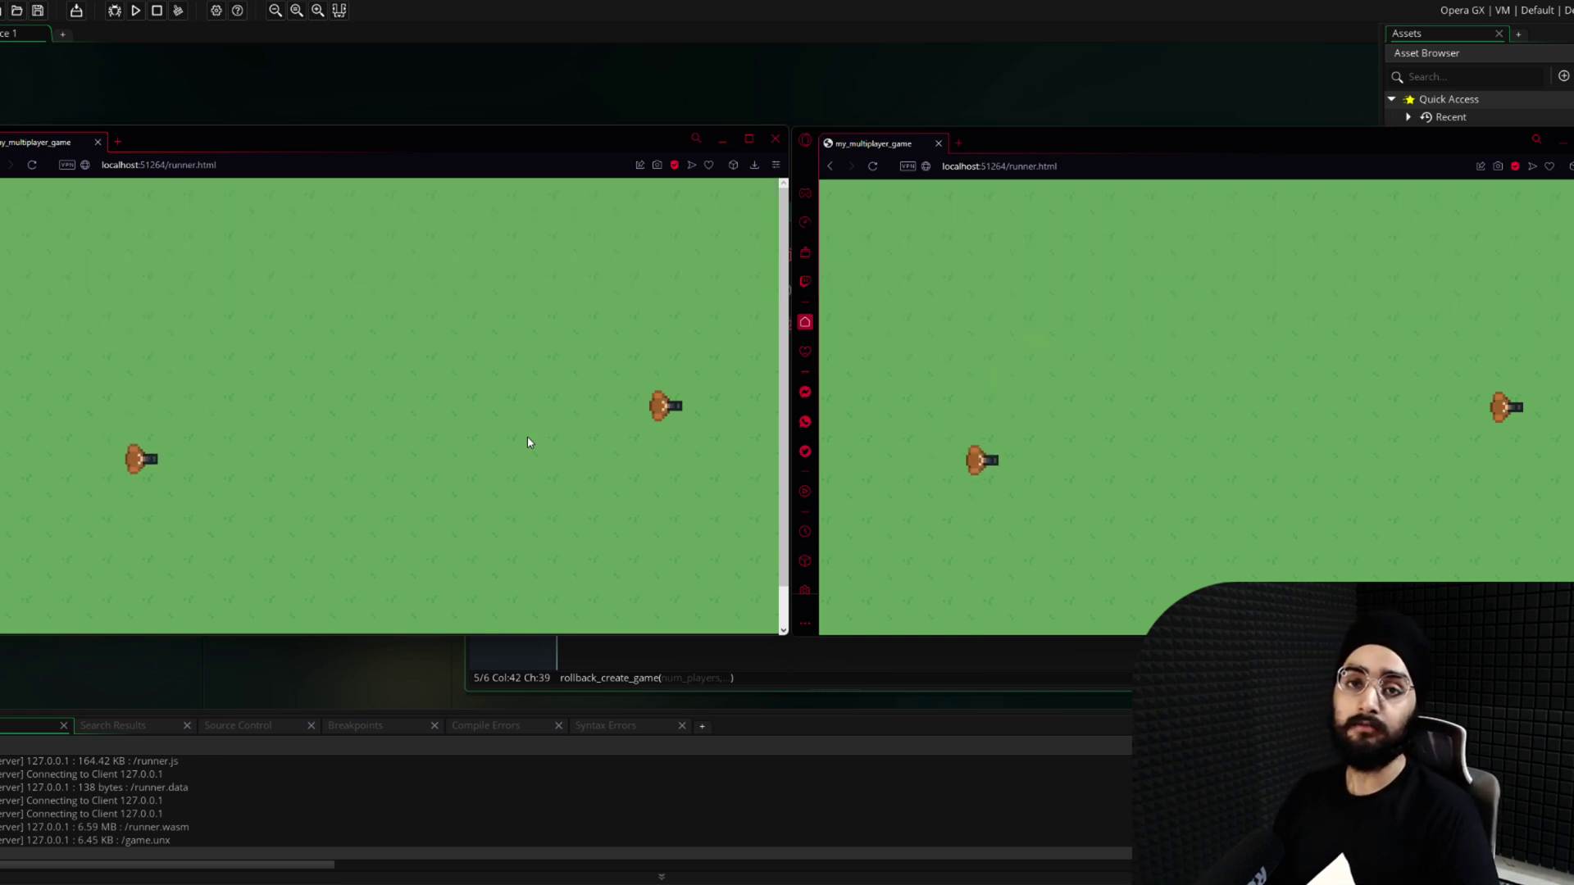
key(w)
key(a)
Switch to the second game window and test moving the second player in all directions
click(1372, 452)
key(w)
key(a)
key(s)
key(s)
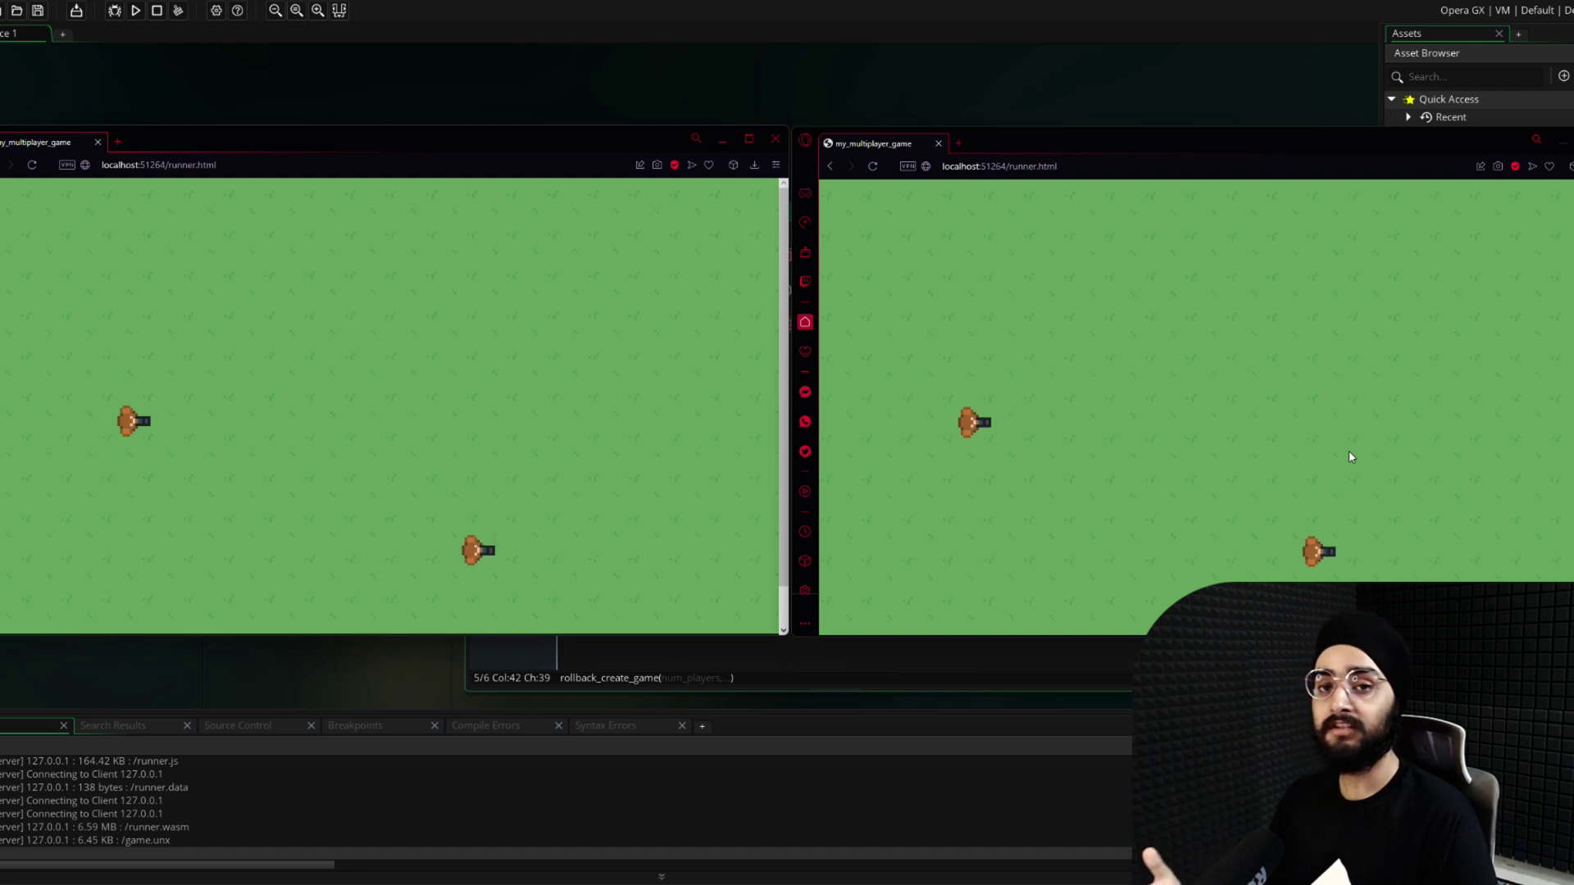
key(w)
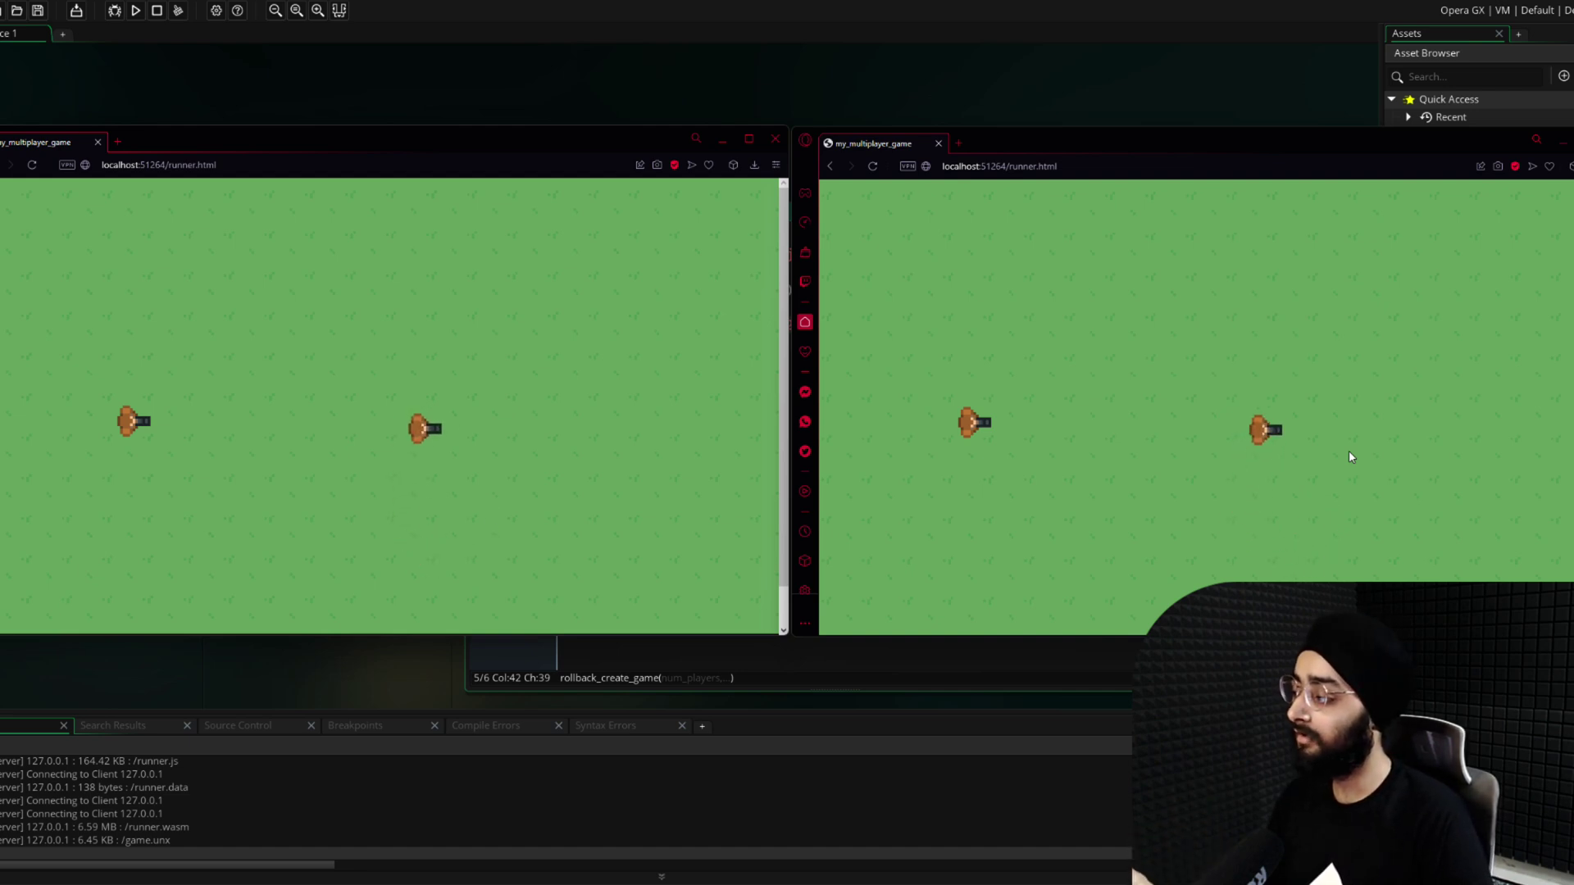
key(w)
key(d)
key(s)
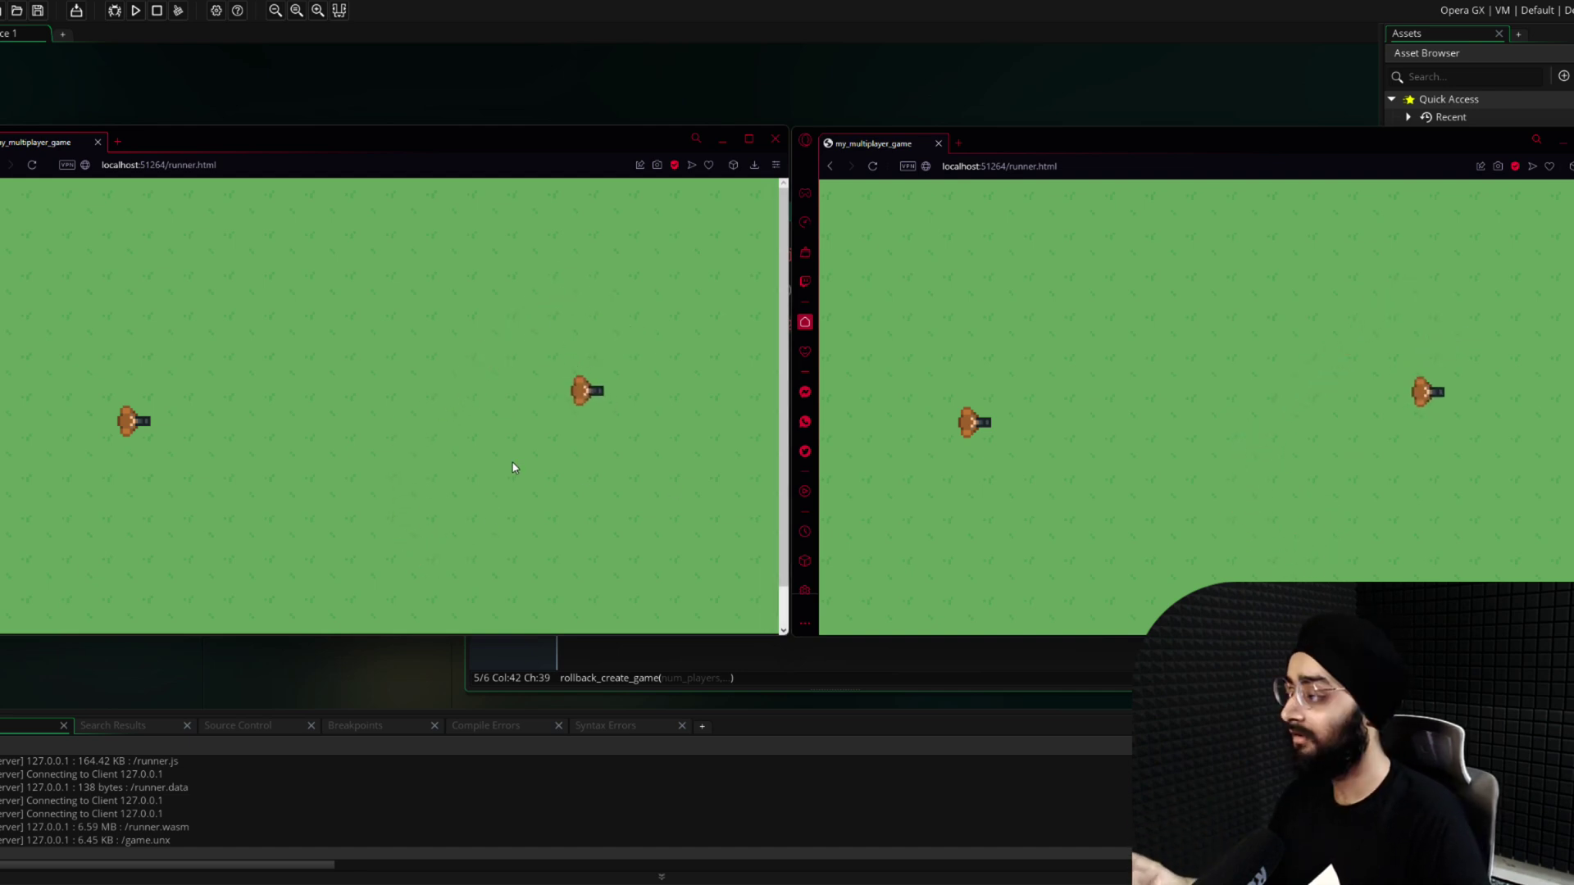
Move the first player around again to compare its movement across both game windows
key(a)
key(w)
key(d)
key(s)
key(a)
key(s)
key(a)
key(d)
key(w)
key(a)
key(w)
Return control to the second game window and move its player down, left and up
click(1098, 378)
key(s)
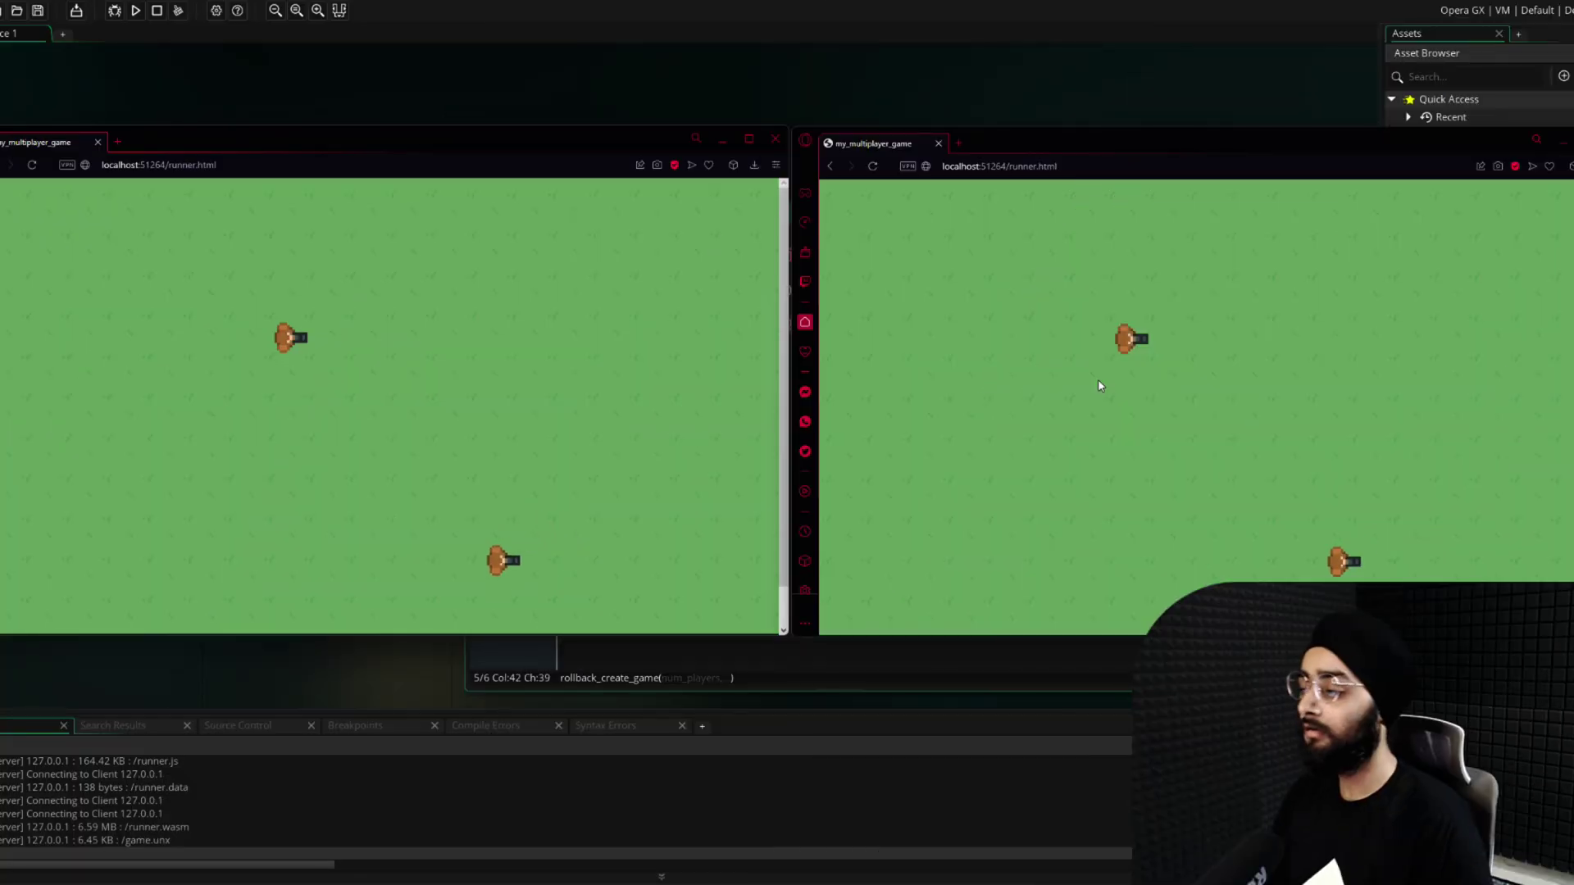
key(a)
key(w)
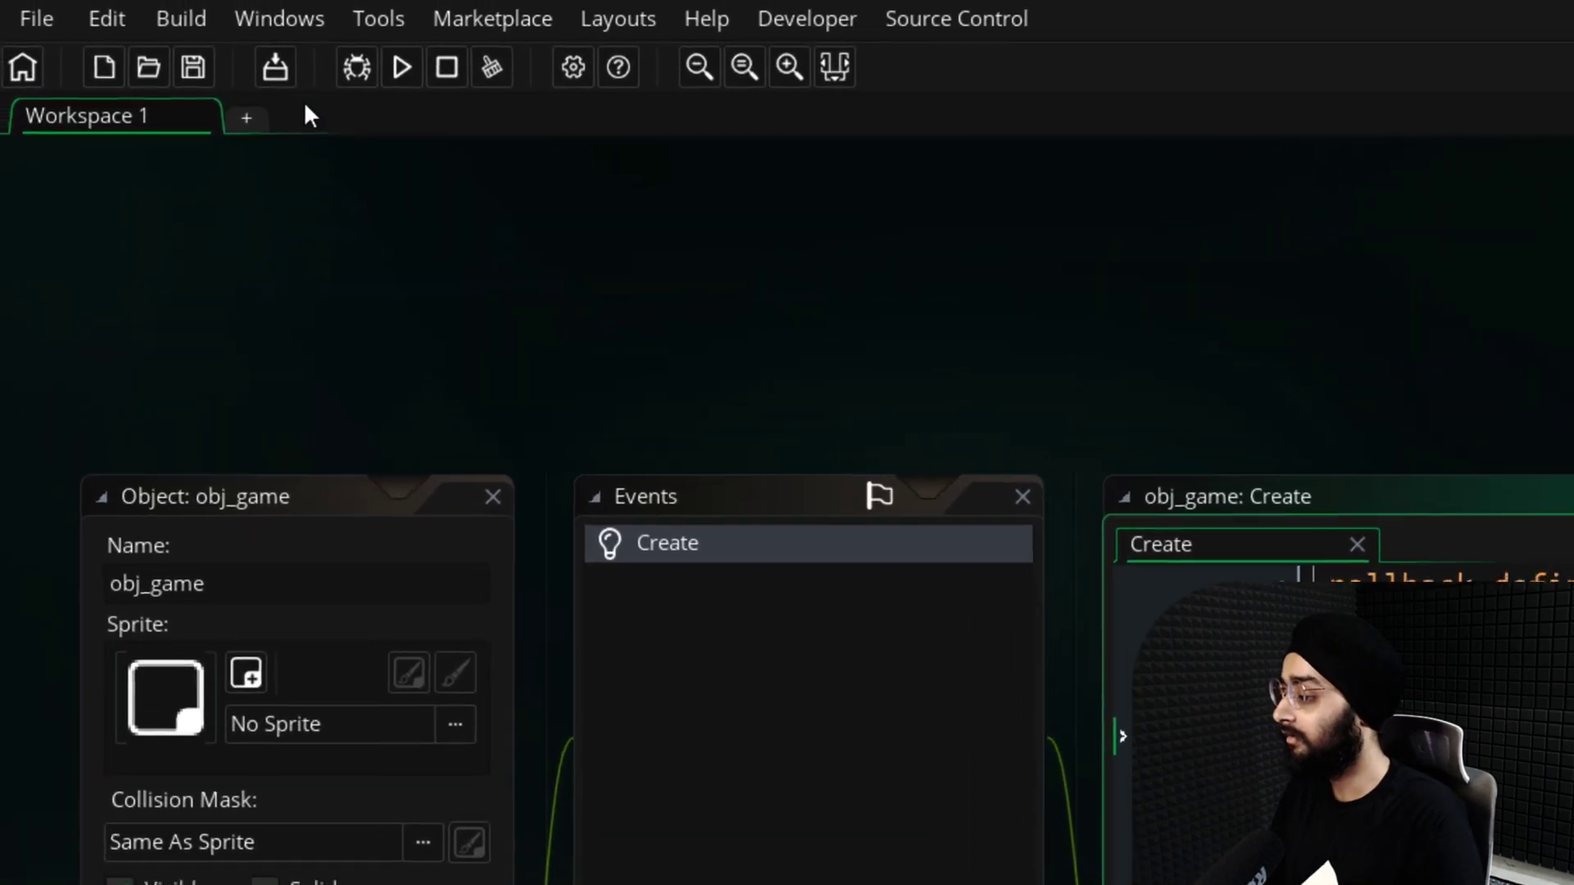
Package and upload the game for Opera GX using the existing Opera account, and open its editing page on GX.games
click(279, 74)
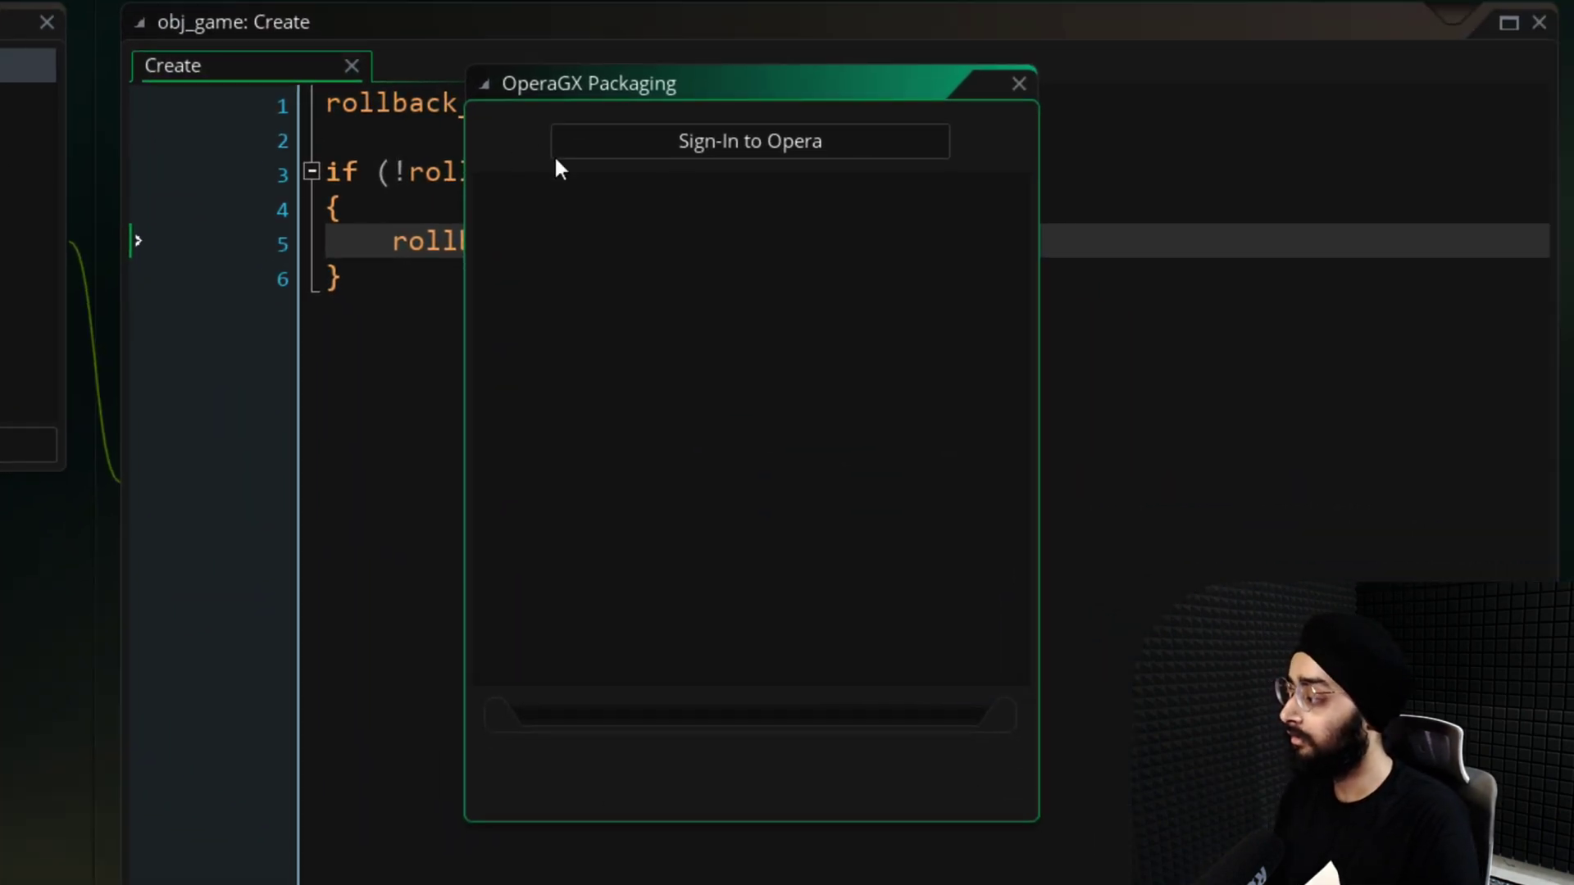
click(745, 145)
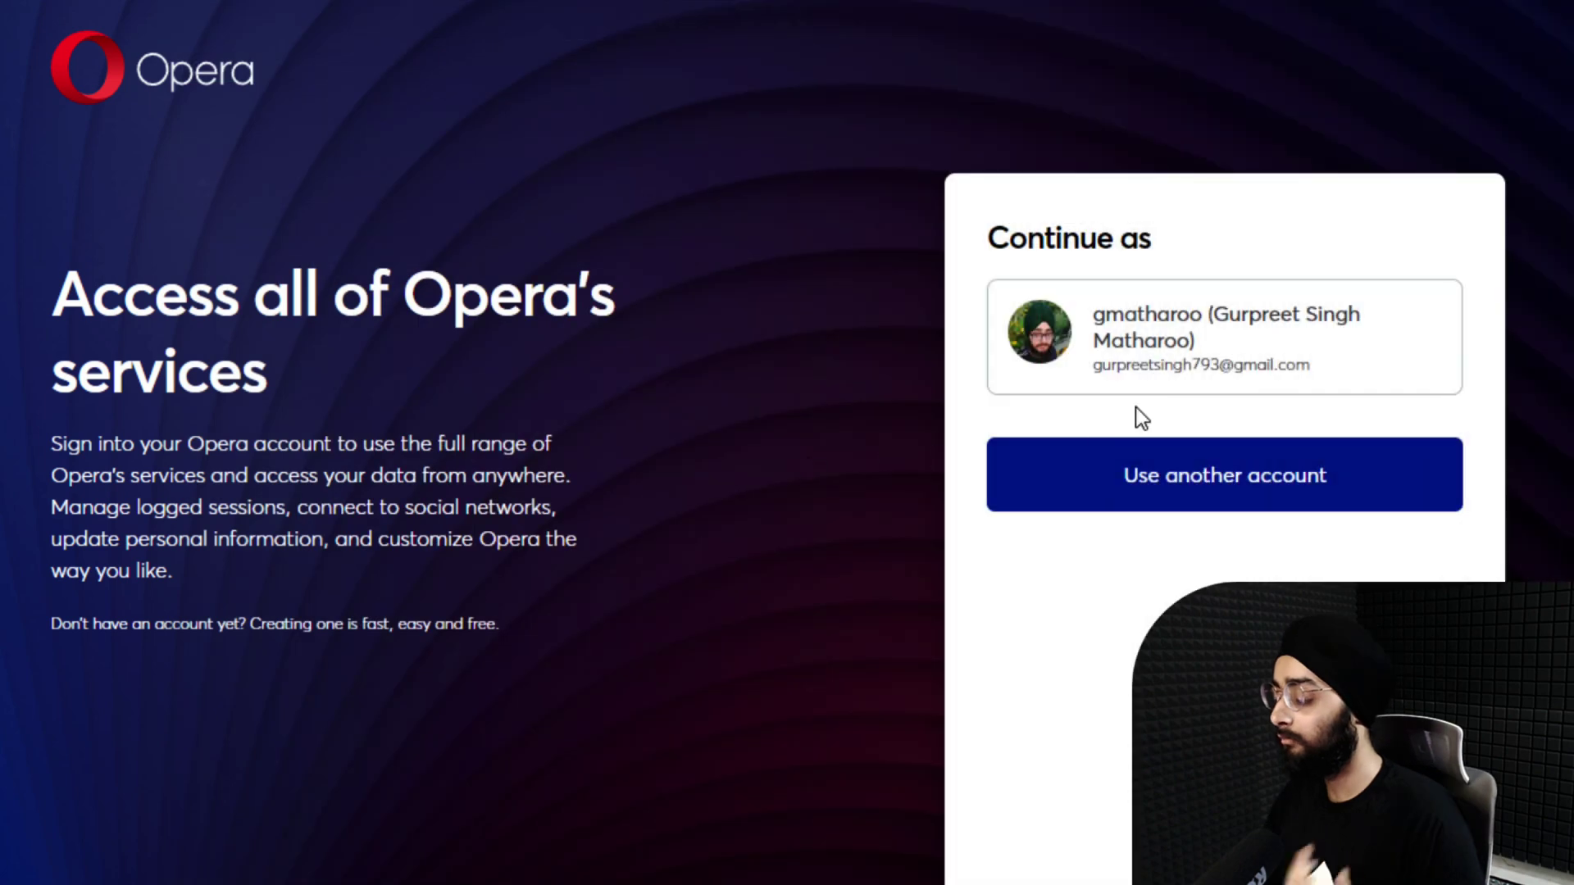
click(1198, 365)
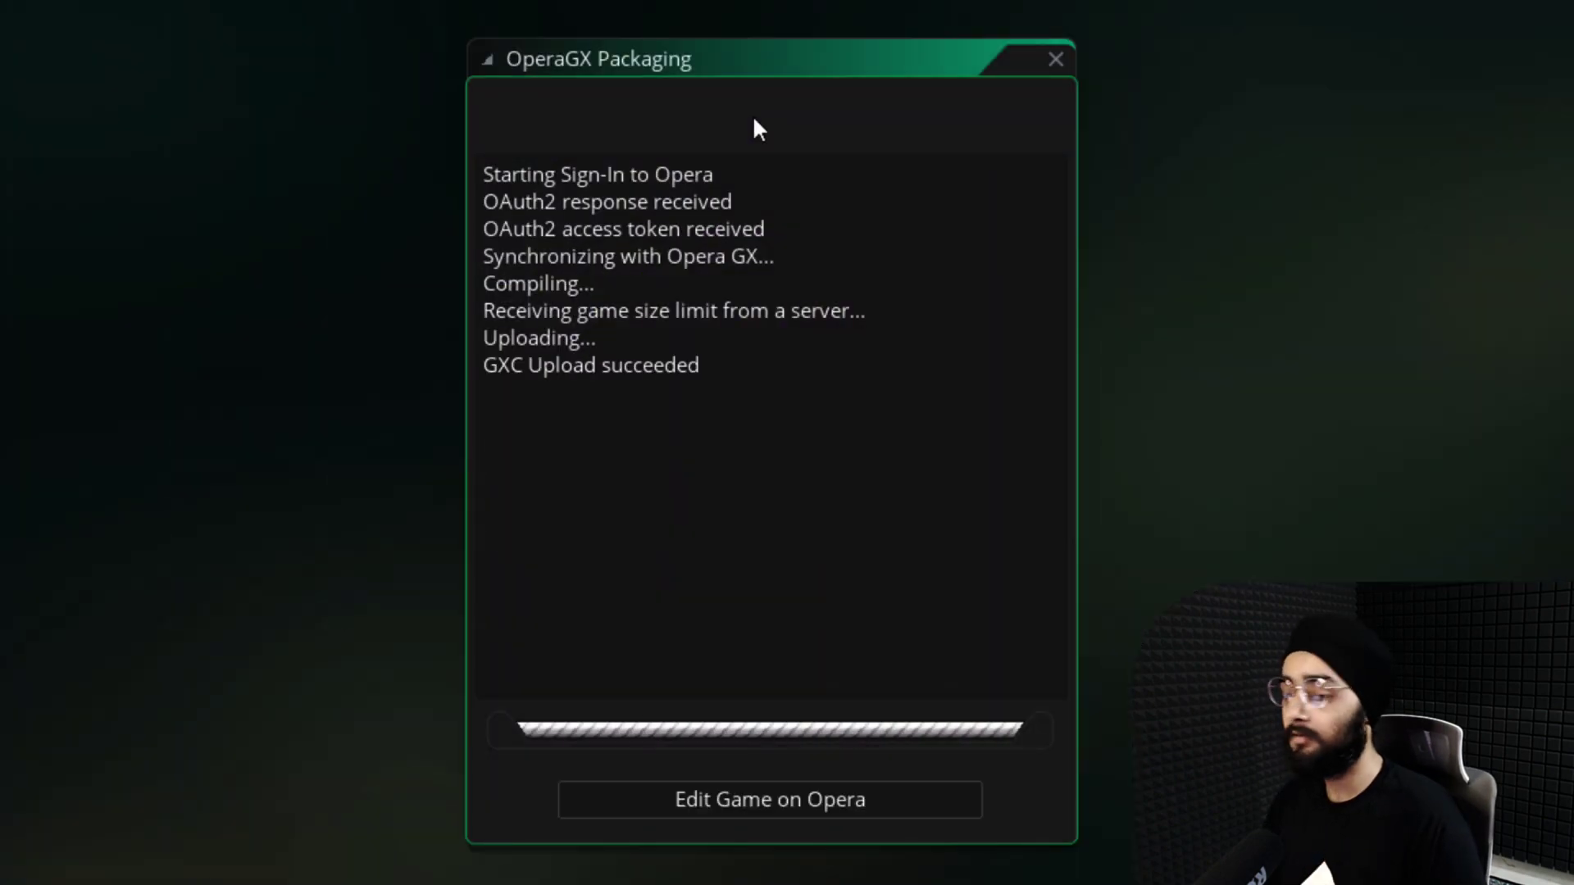
click(773, 809)
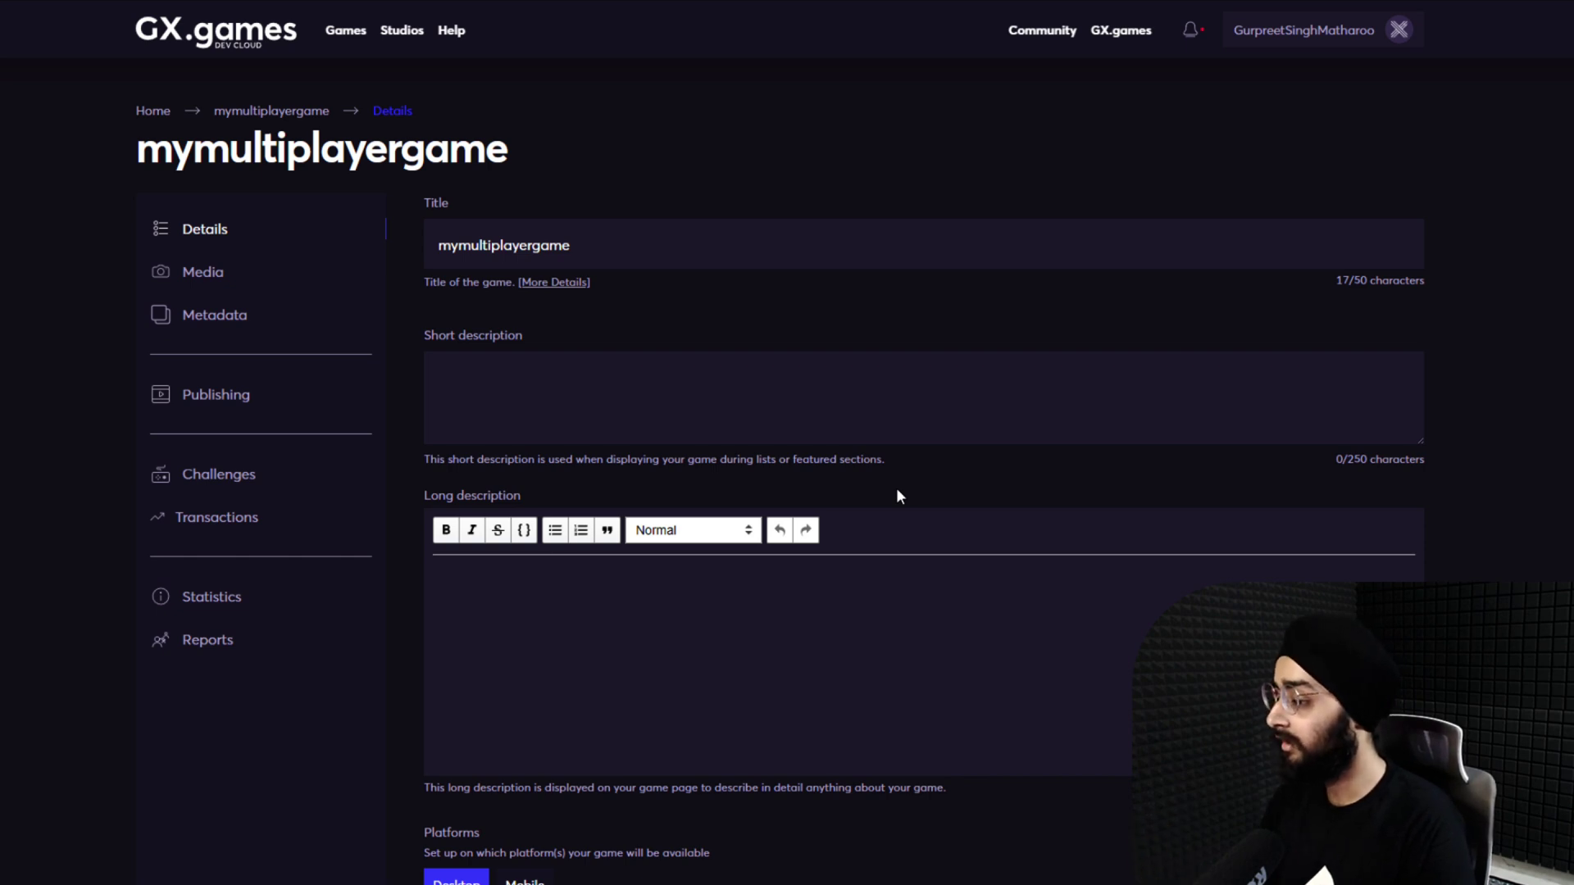
Switch the game type from Singleplayer to Multiplayer in the game's details and save the changes
scroll(890, 506, down, 4)
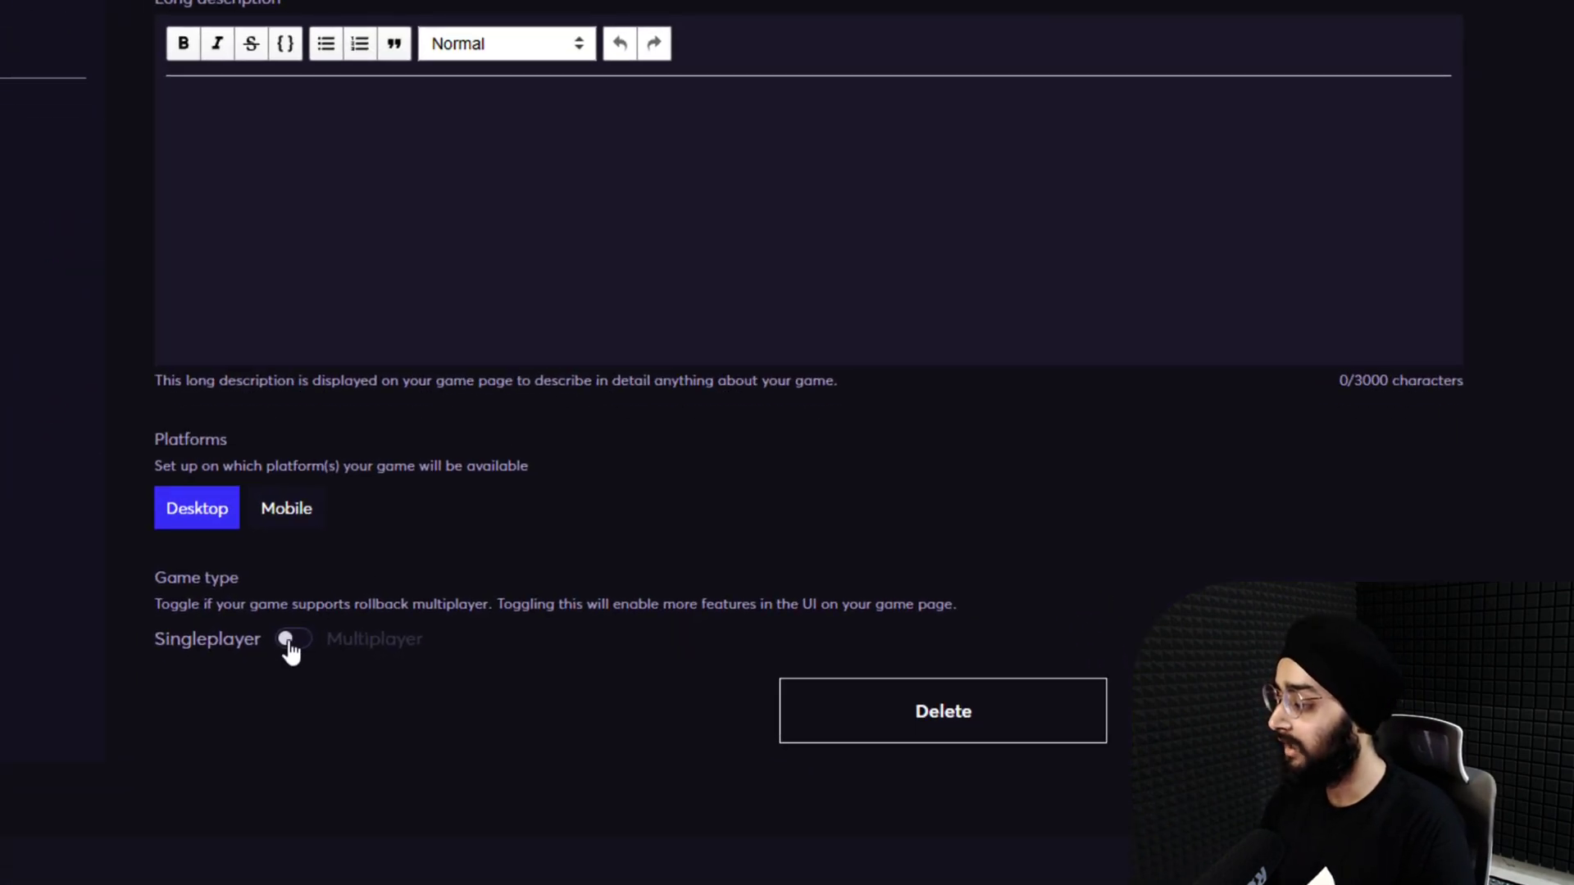
click(291, 648)
scroll(292, 654, down, 2)
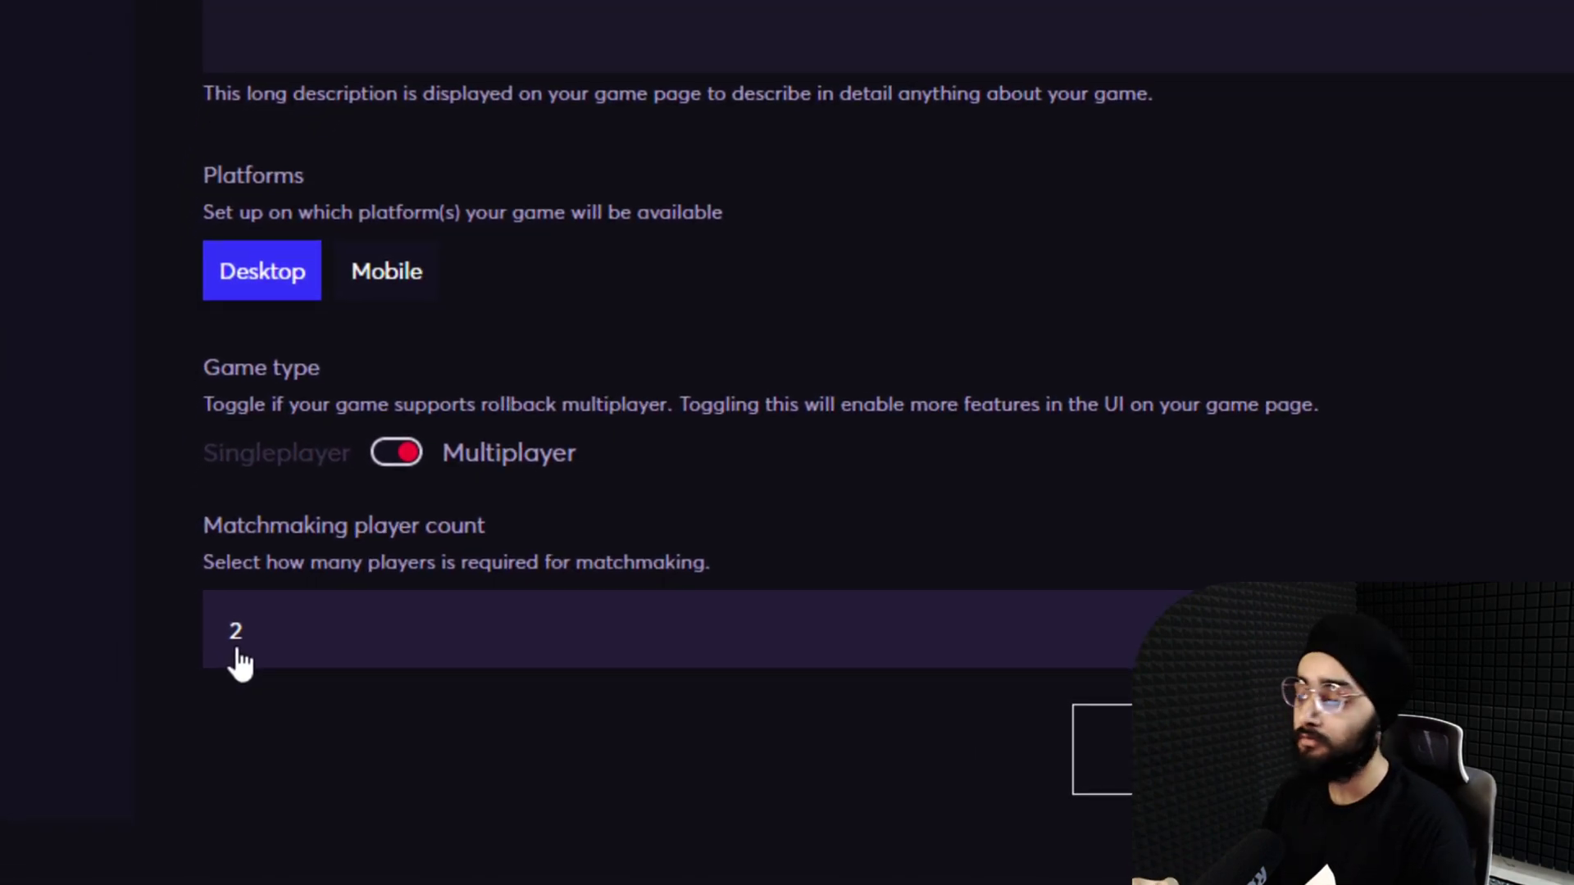
click(988, 749)
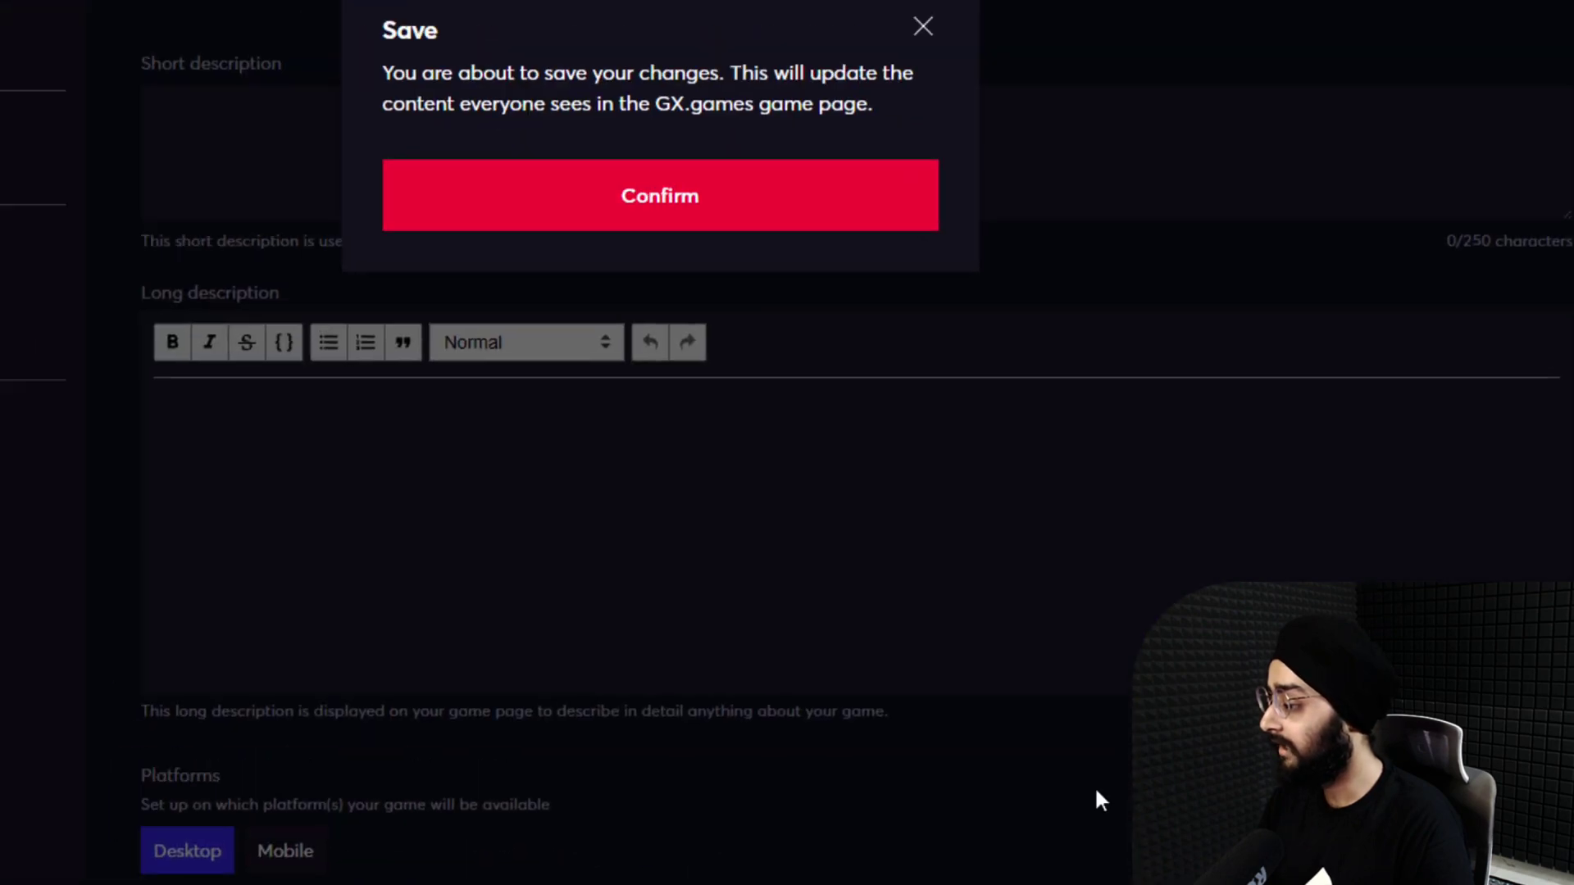
click(705, 212)
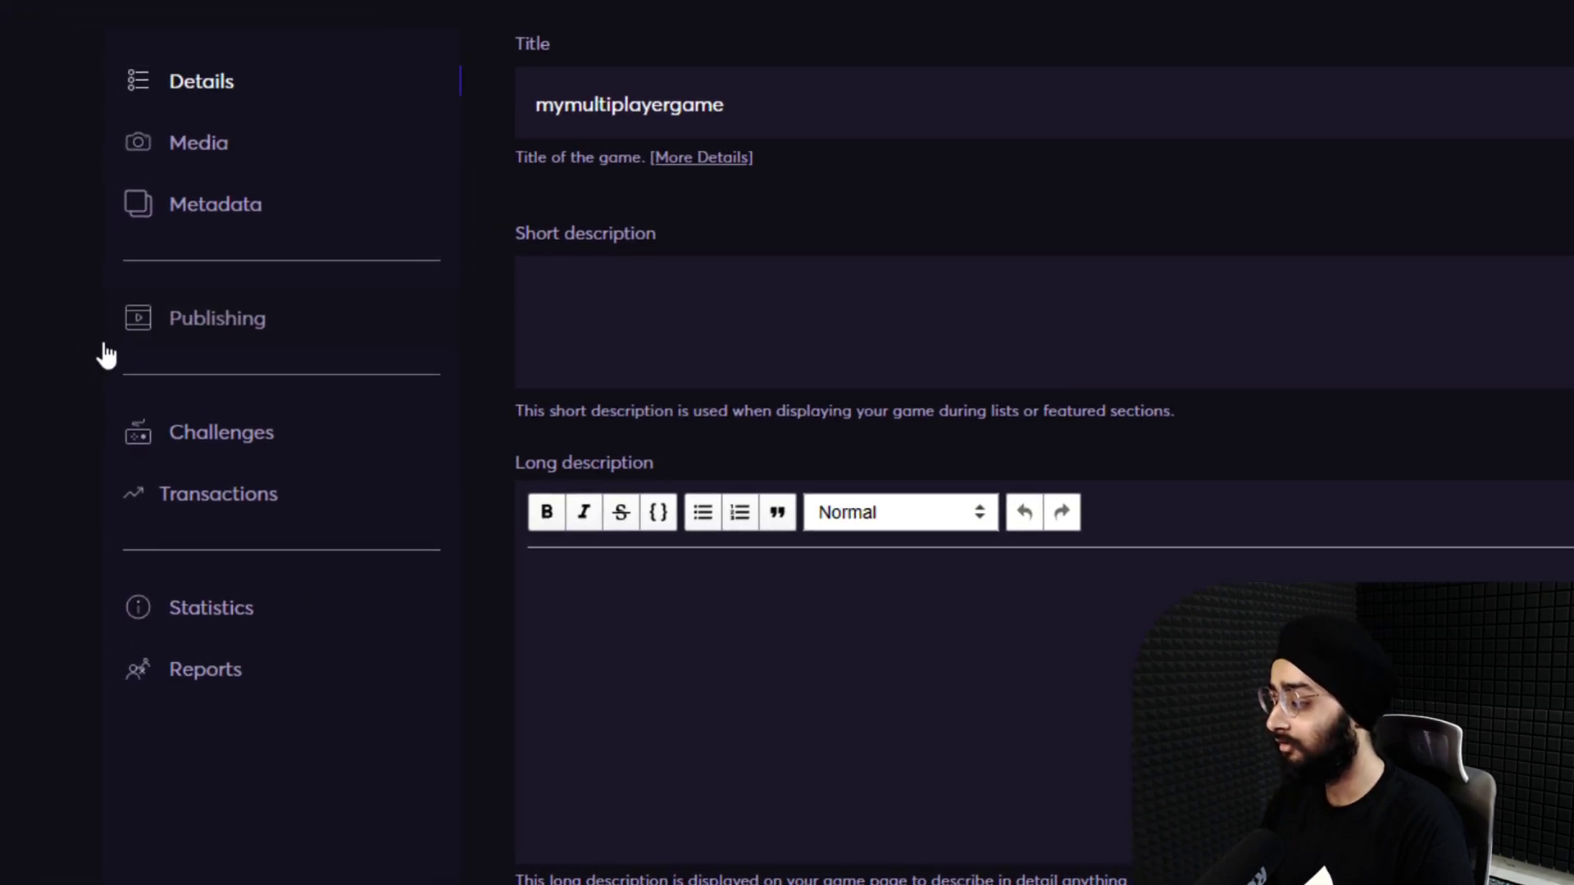
Enable Private visibility in the game's publishing settings and open the private game page
click(172, 331)
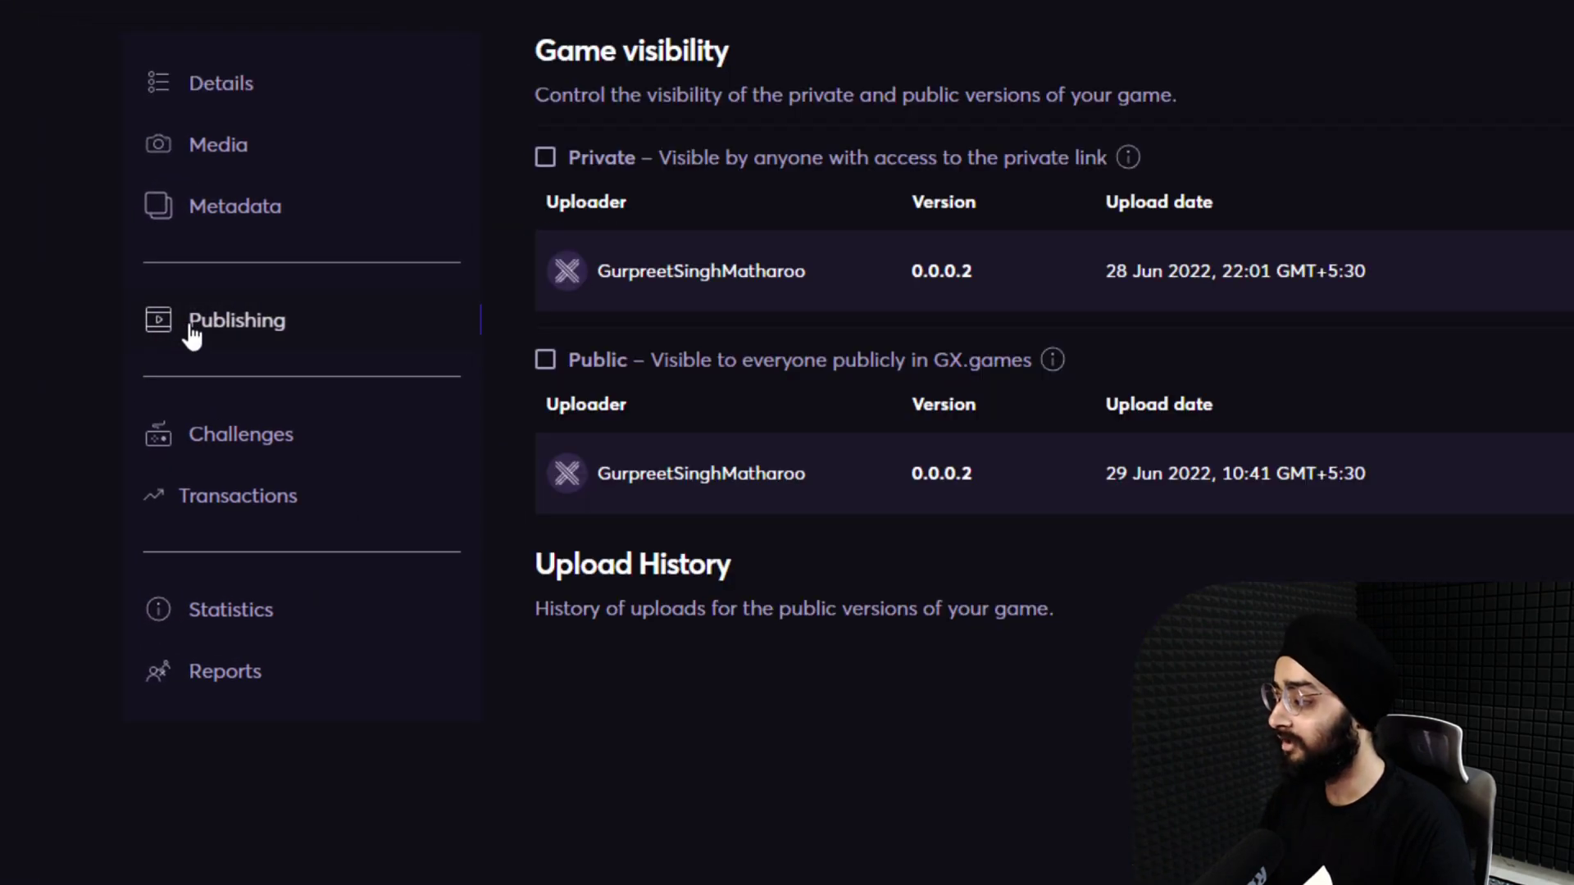
click(545, 158)
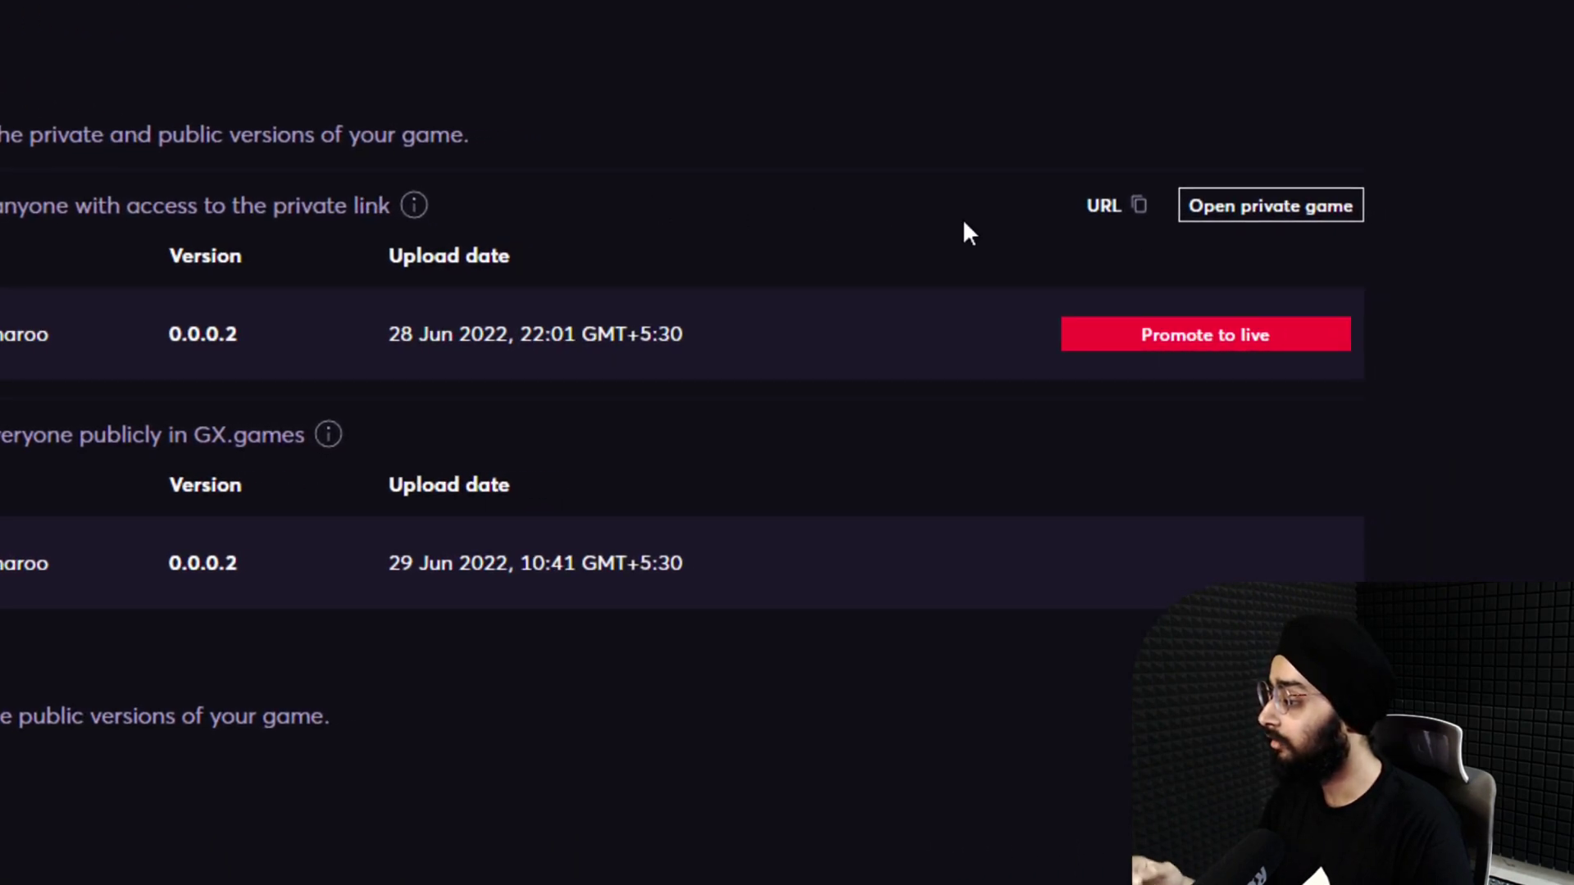
click(1298, 215)
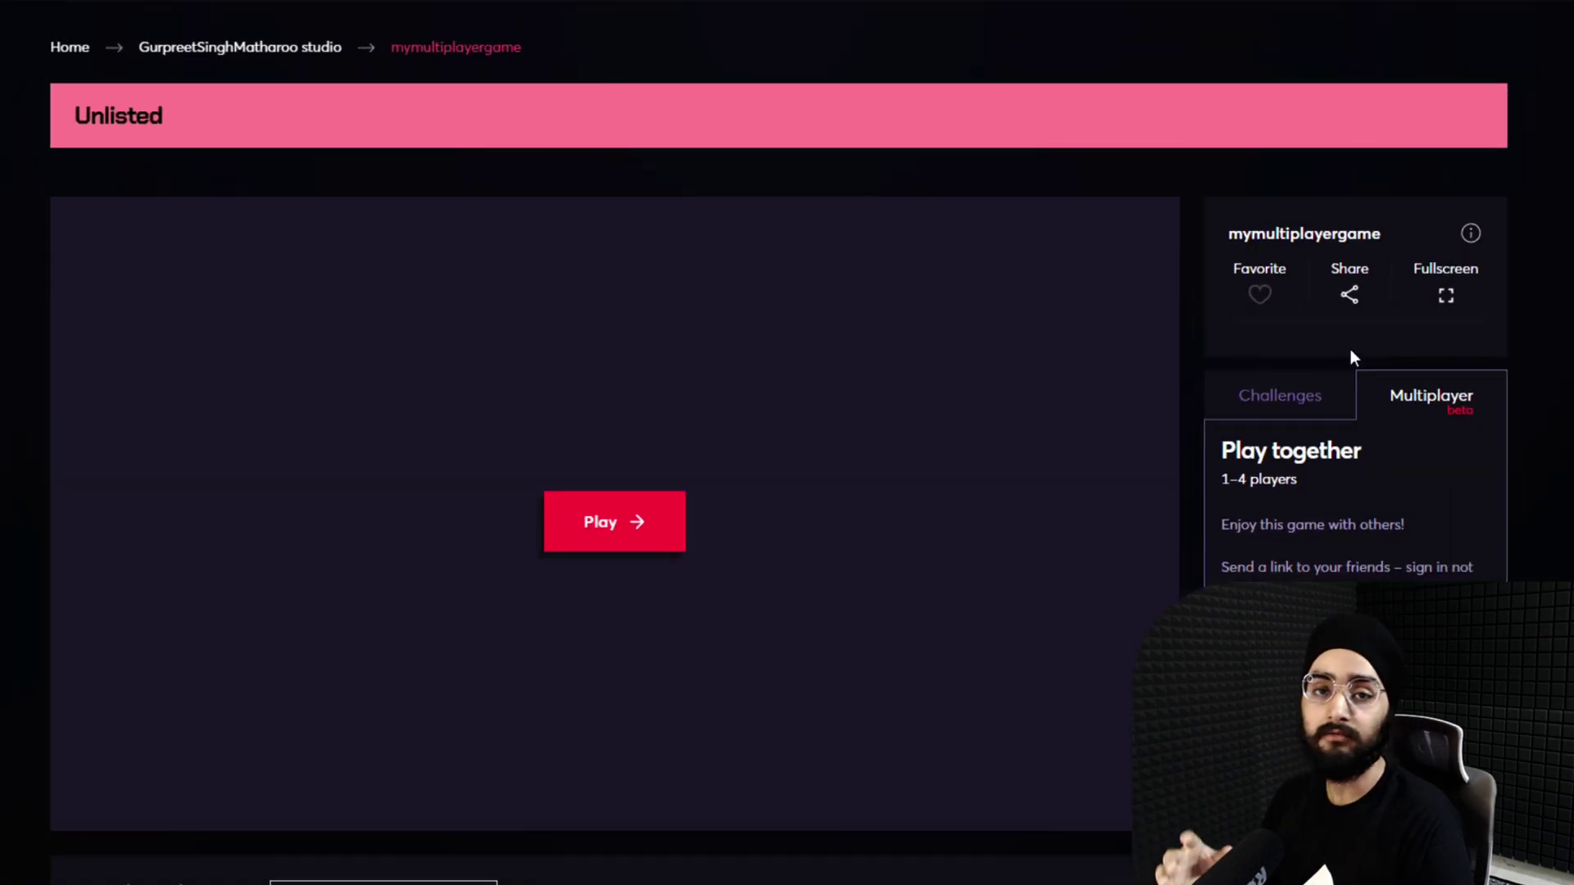
Start the private game and test the two-player match by moving and shooting at the other player
click(623, 537)
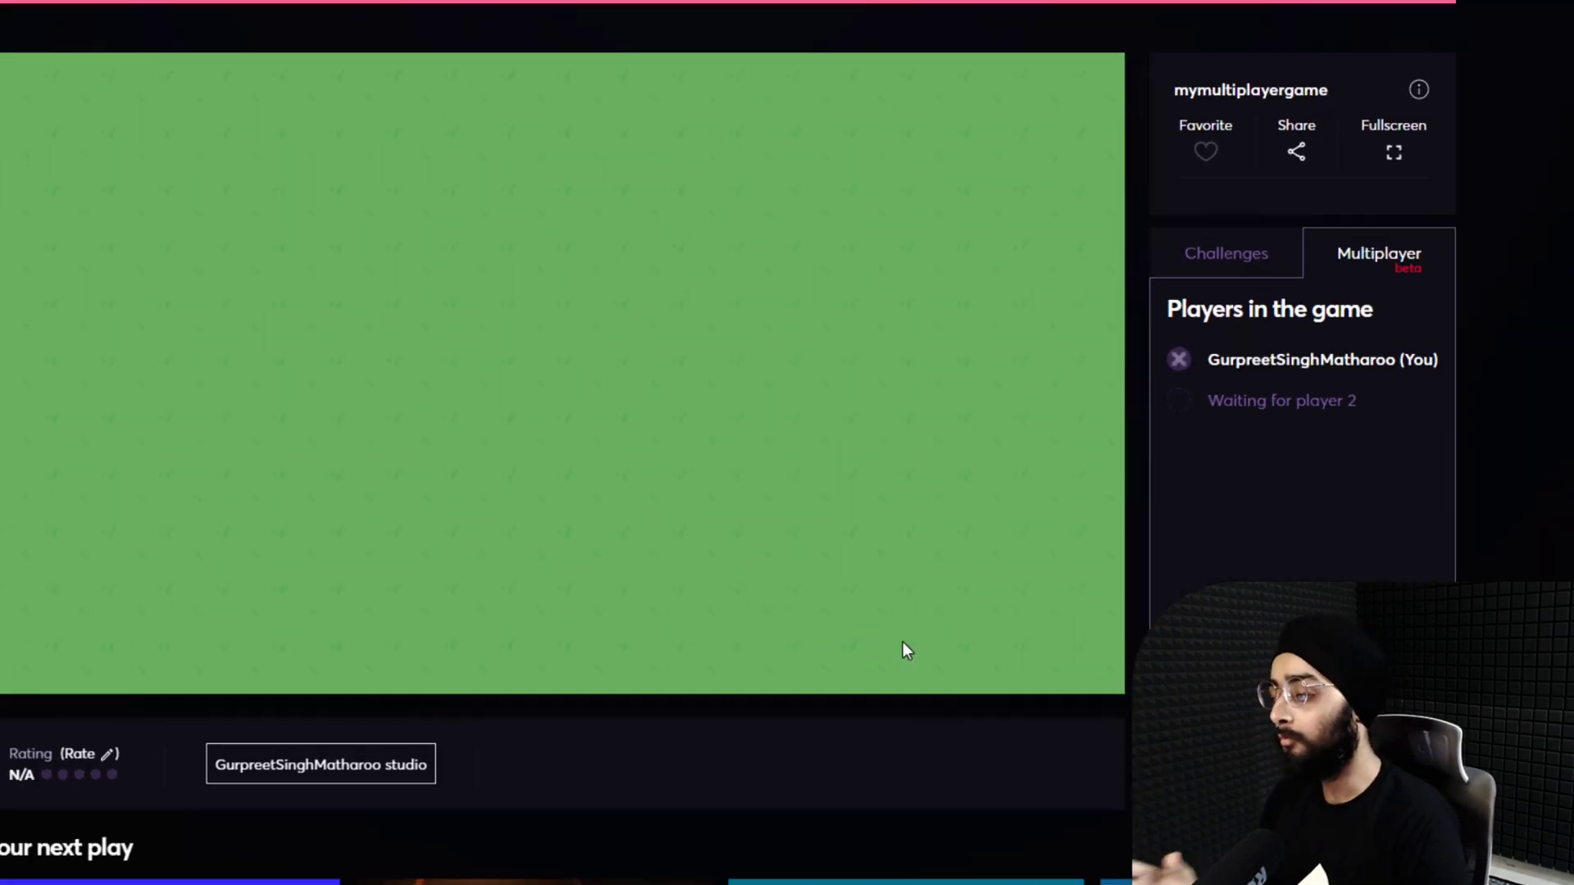
click(726, 404)
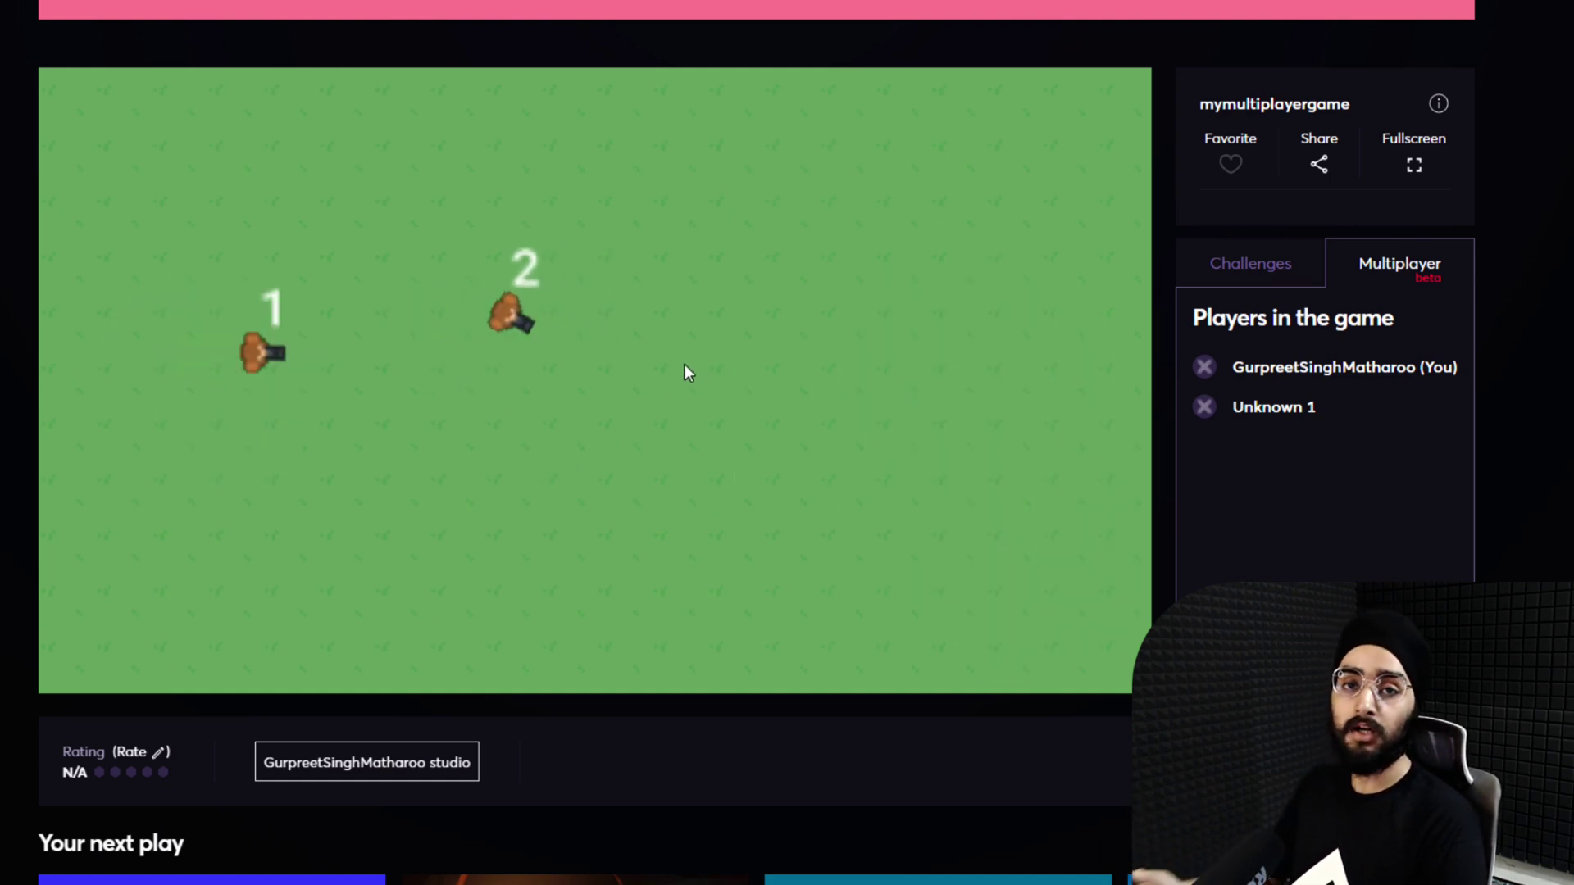
key(s)
key(d)
click(732, 393)
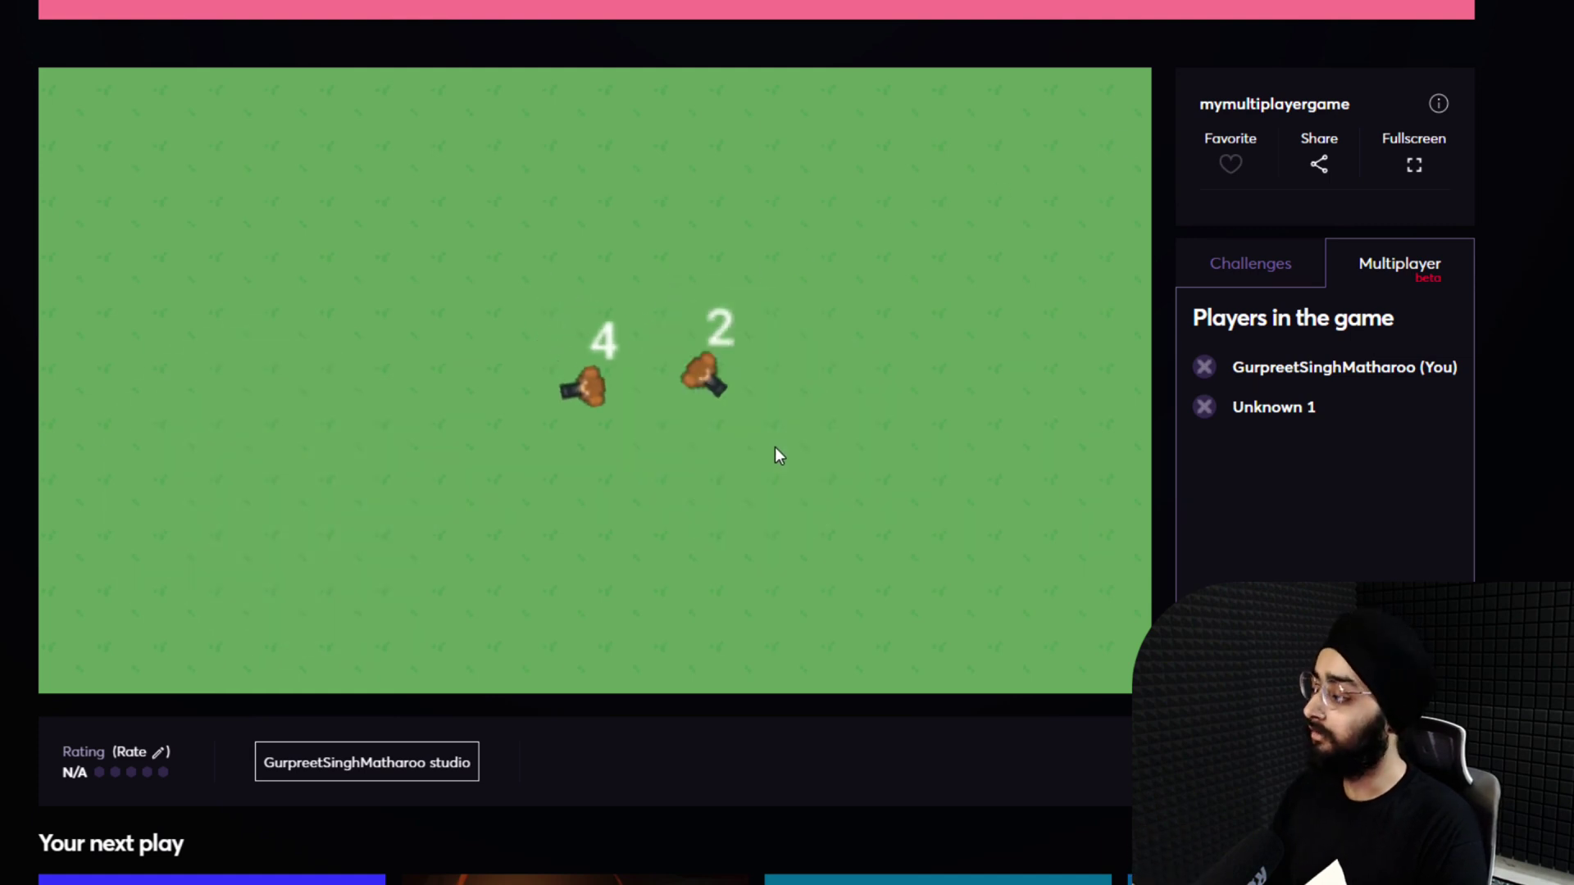
key(w)
key(a)
click(489, 472)
key(a)
key(w)
click(762, 509)
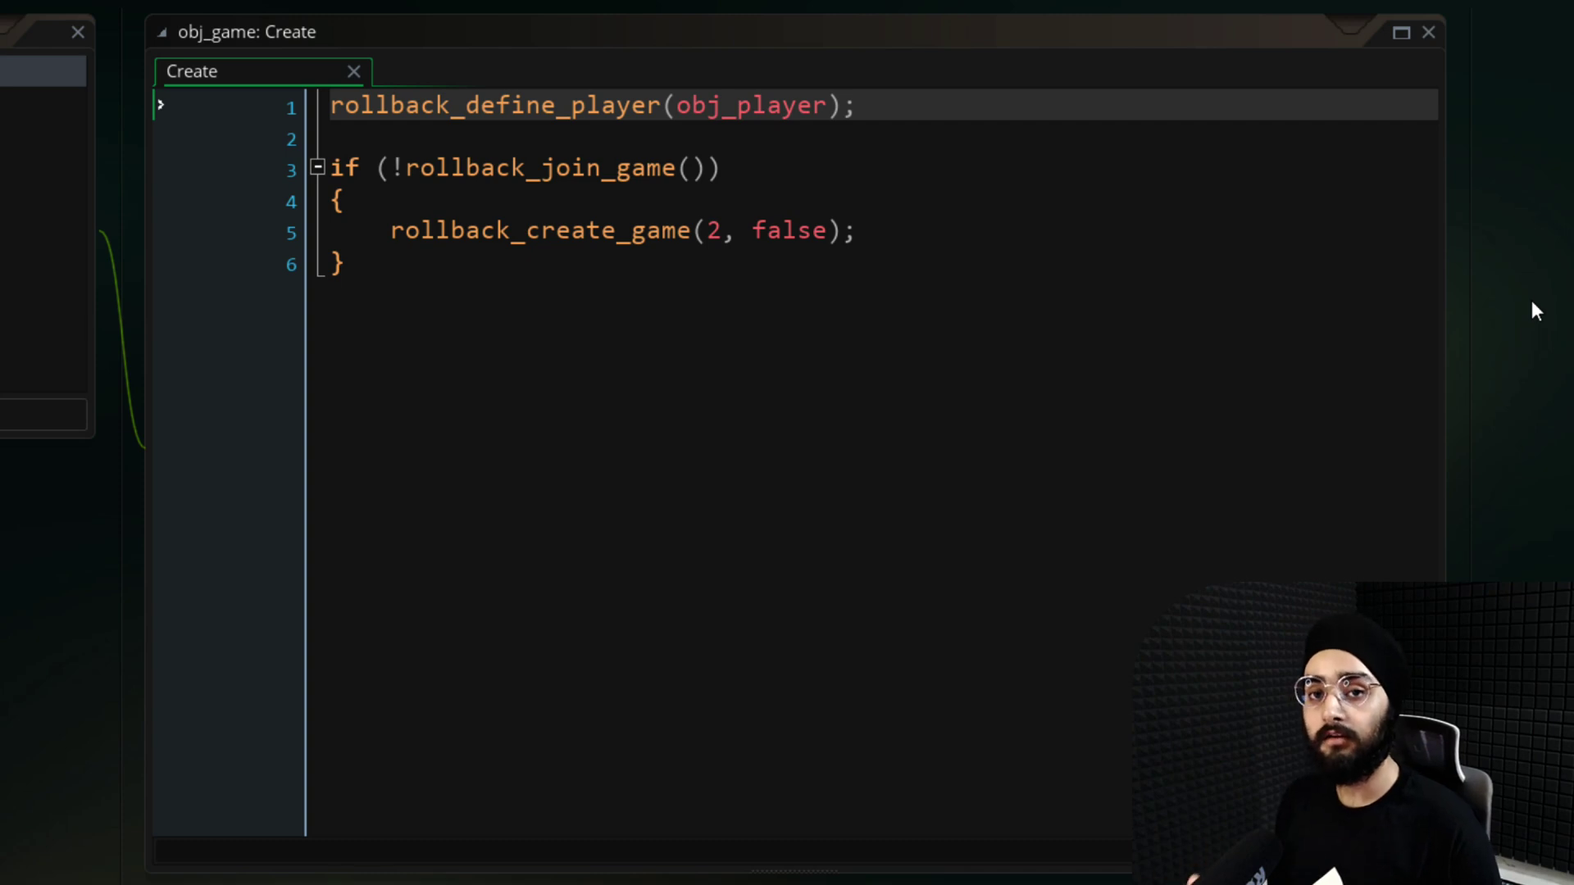
In obj_game's Create event, set the second argument of rollback_create_game to true
click(785, 232)
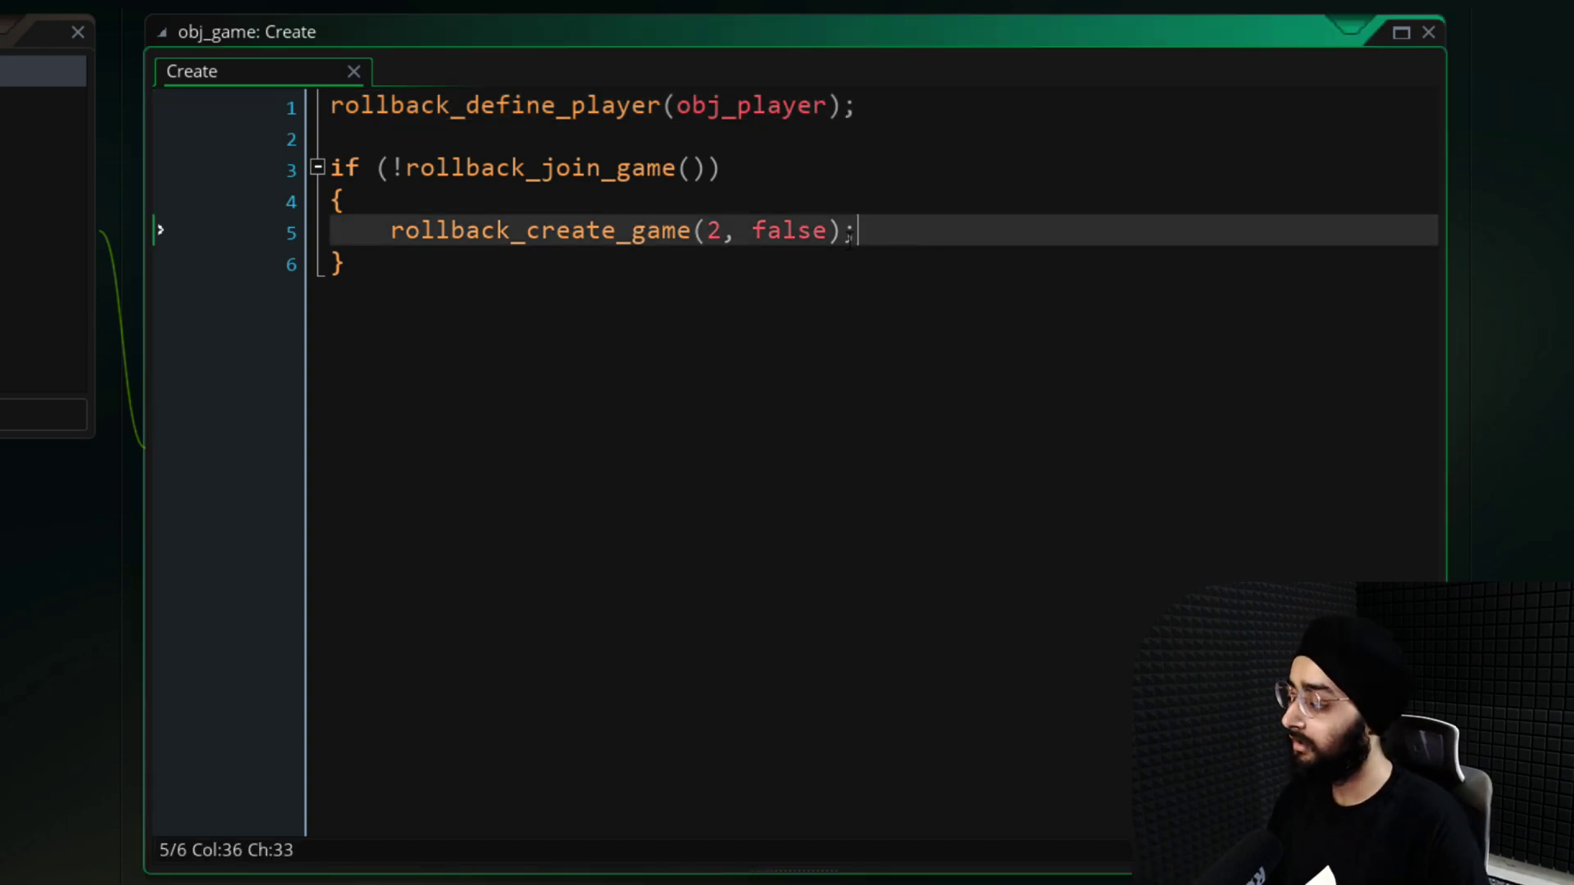
double_click(790, 234)
text(true)
click(897, 237)
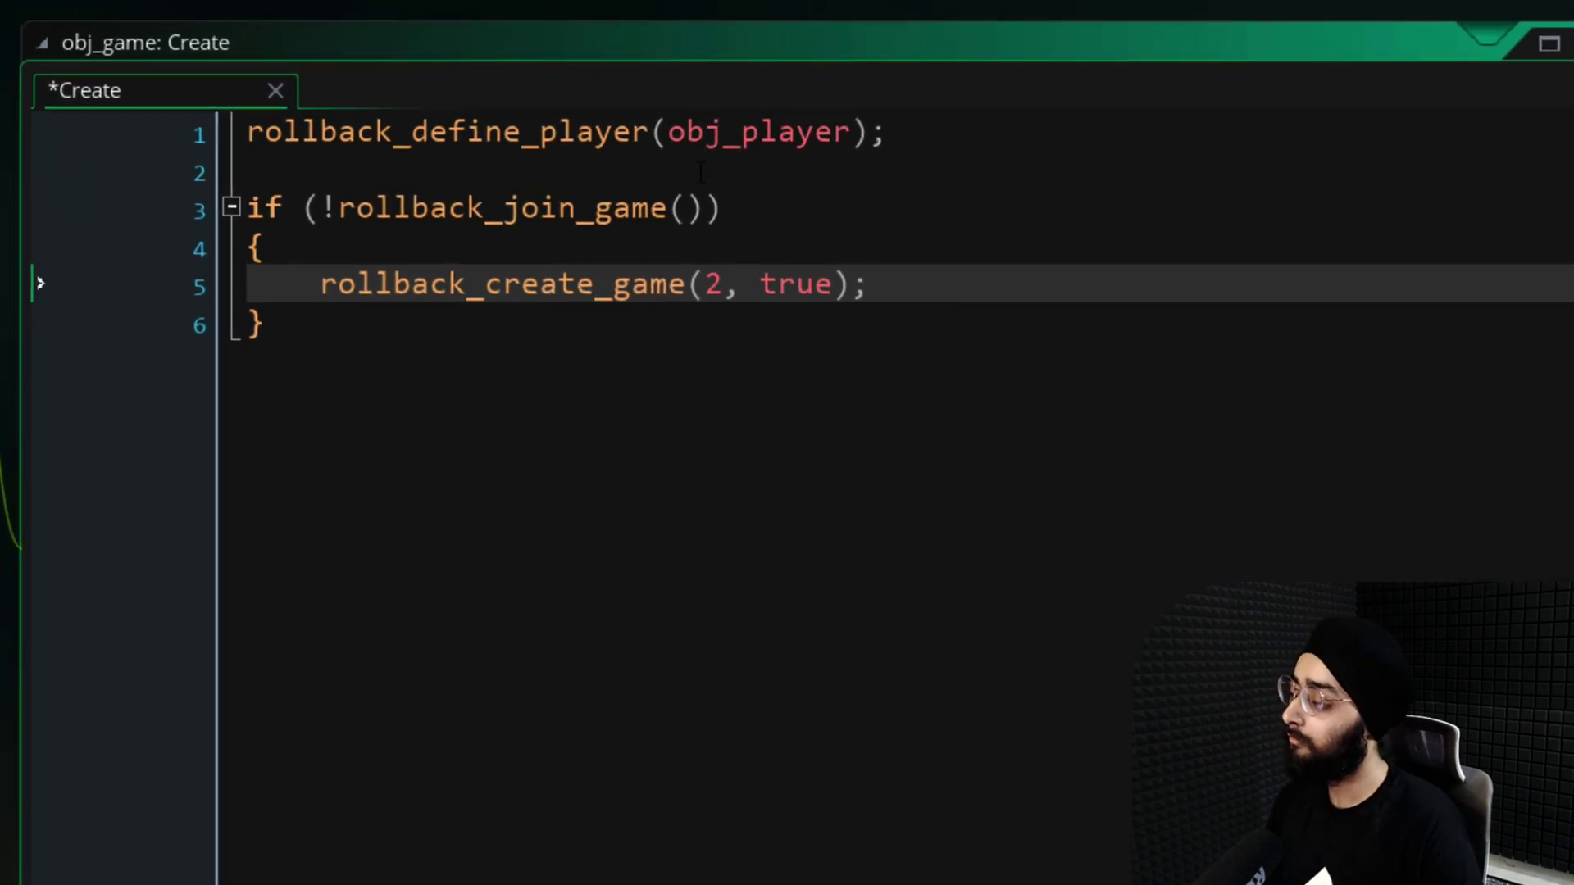
Between rollback_define_player and the join-game check, add a rollback_define_input call containing an empty multi-line struct
click(700, 171)
key(Return)
key(Return)
key(Up)
text(r)
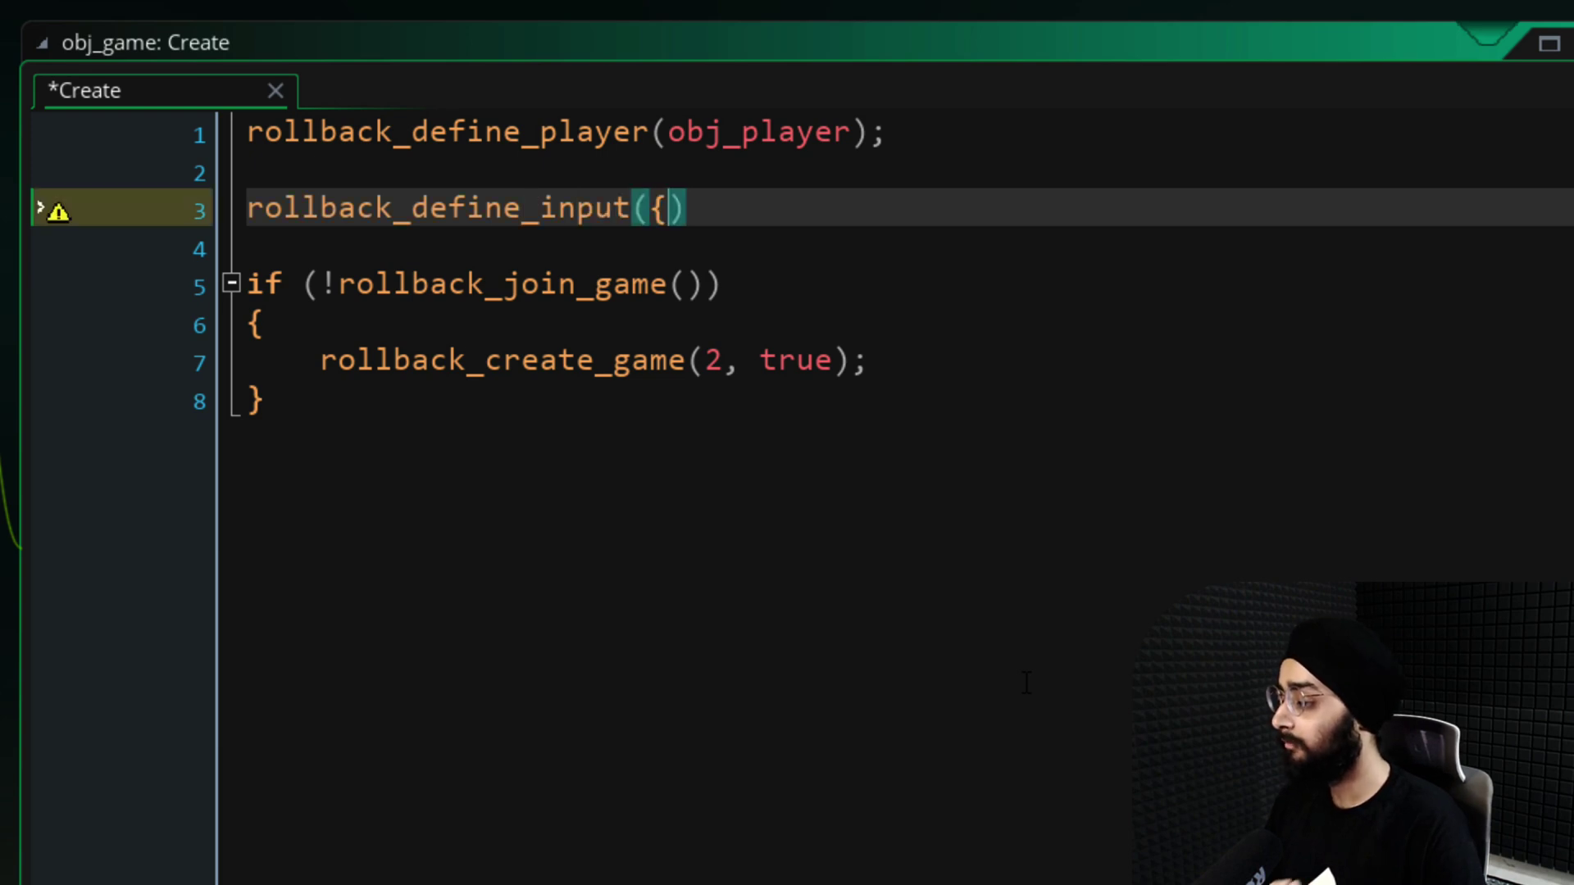
key(Left)
key(Return)
key(Return)
key(Up)
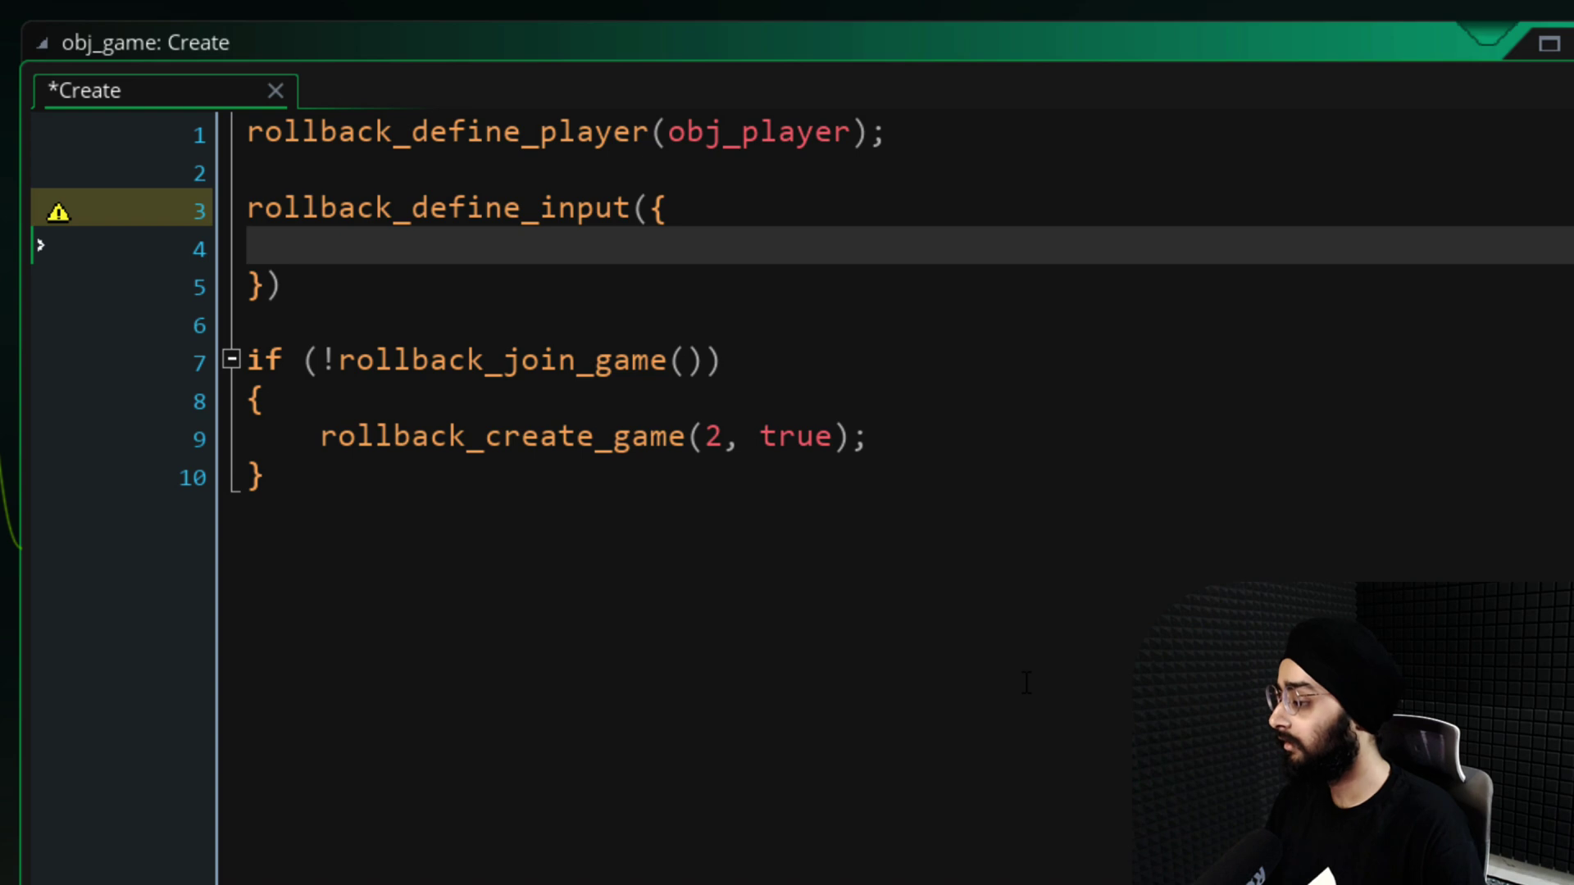
In the input struct, add left: vk_left, right: vk_right, up: vk_up and down: vk_down
key(Tab)
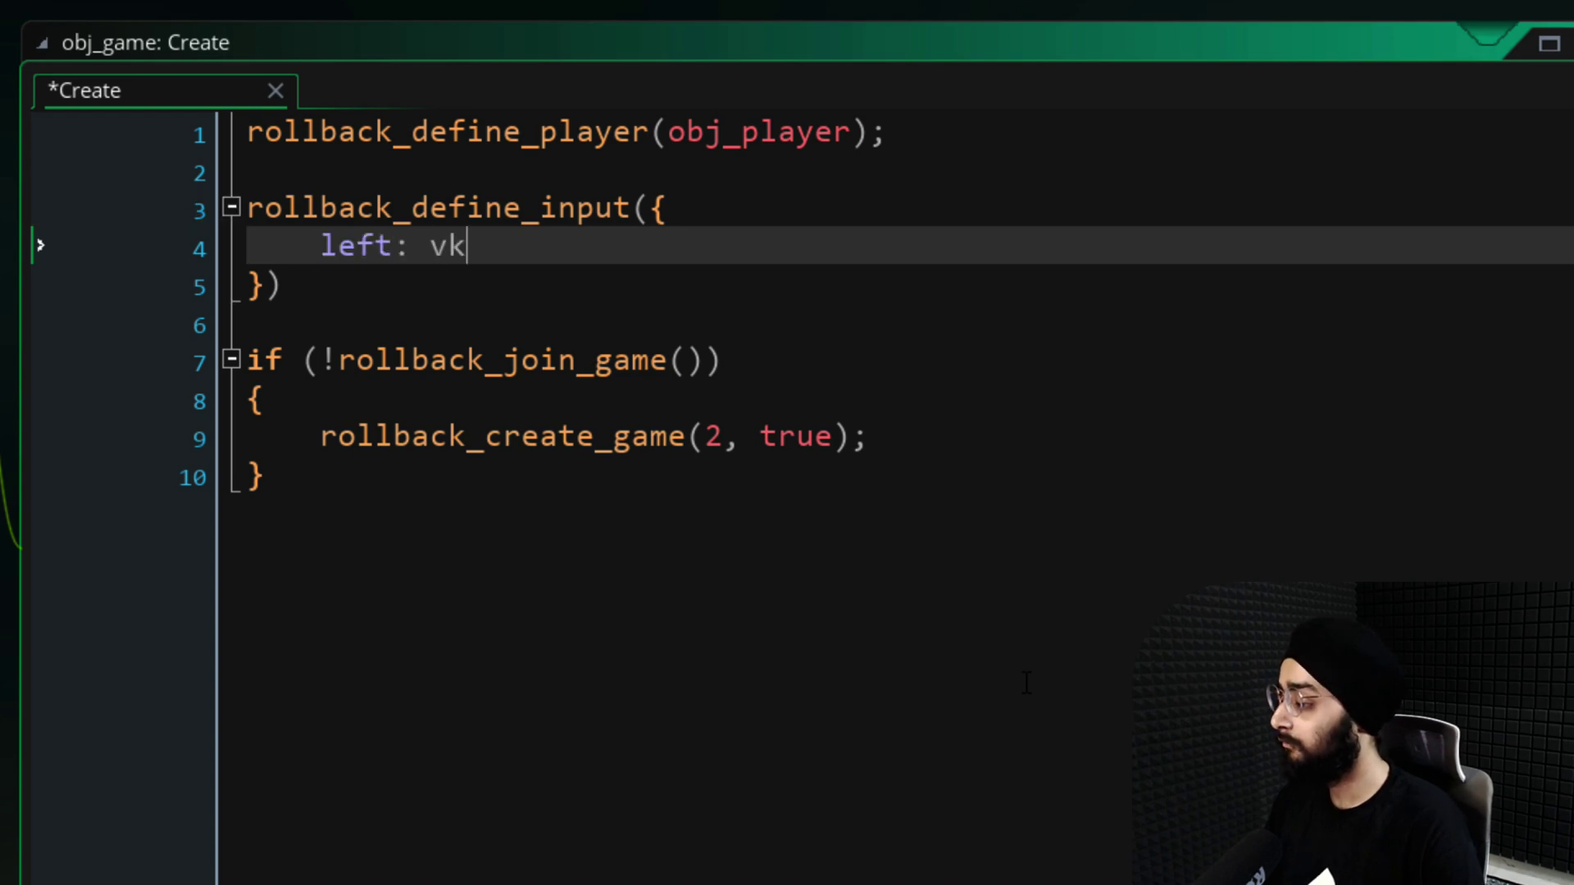
key(Return)
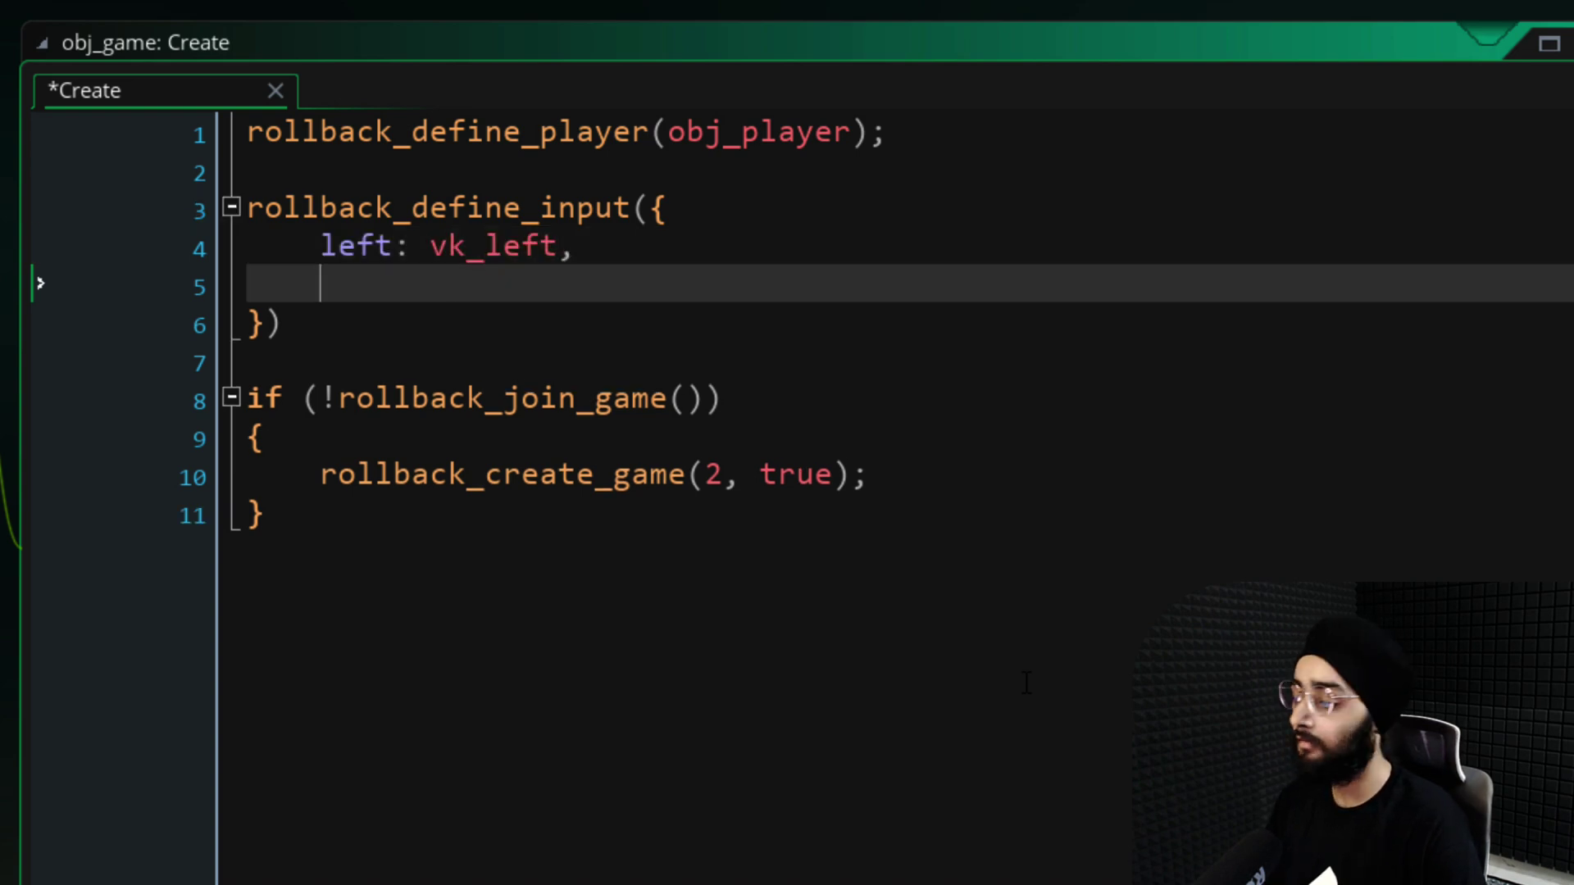
text(right: vk_right,)
key(Return)
text(up: vk_up,)
key(Return)
text(down: vk_down,)
key(Return)
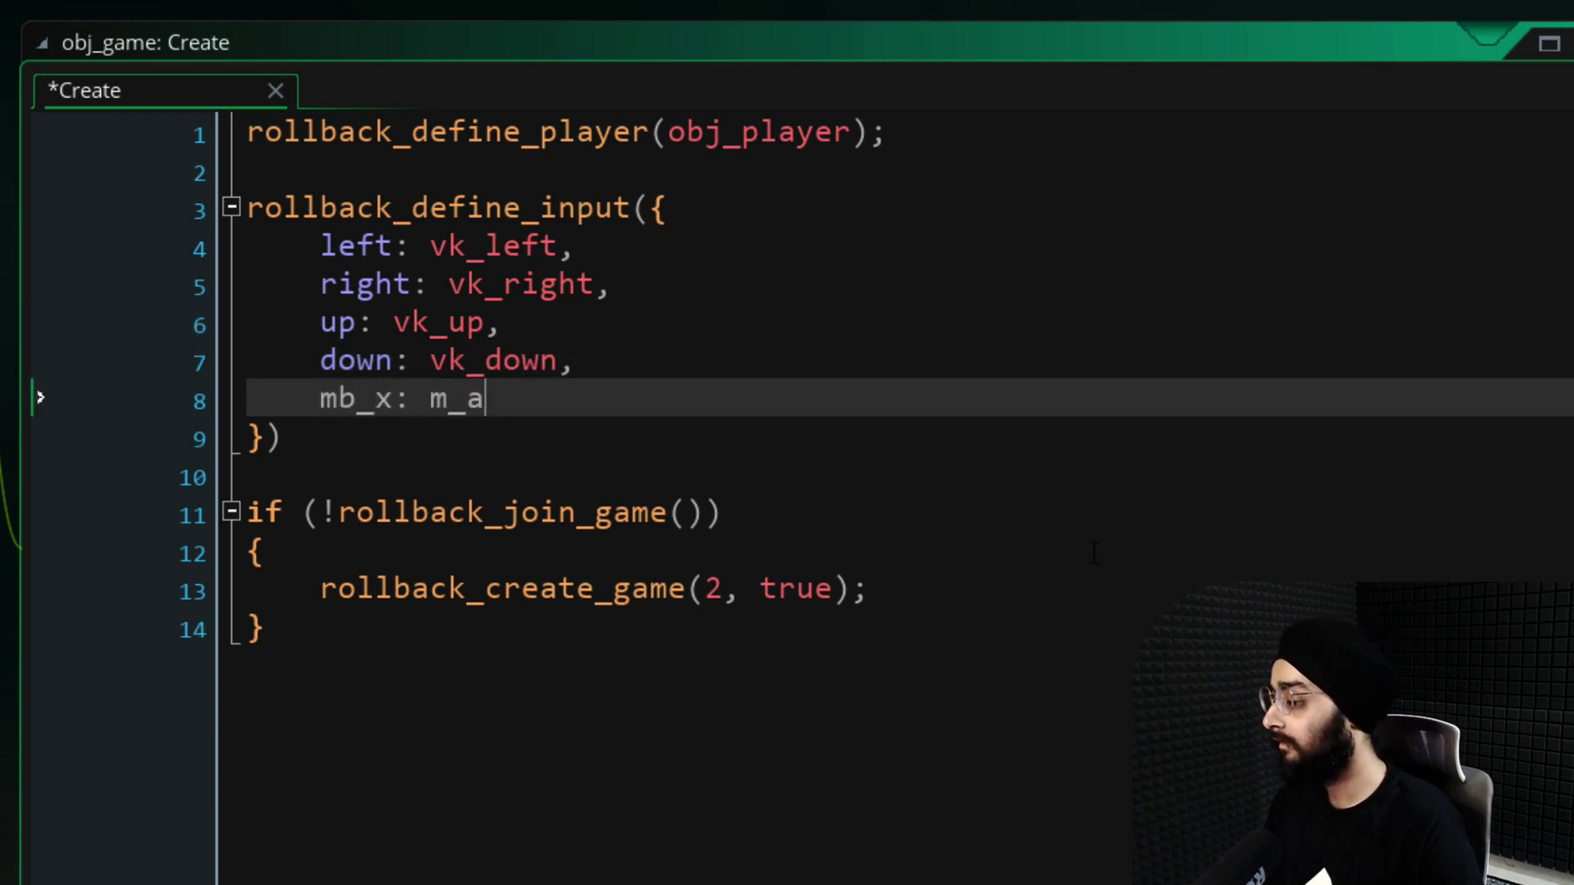
In the input struct, add mb_x: m_axisx, mb_y: m_axisy and fire: mb_left below the down entry
text(mb_x: m_axisx,)
key(Return)
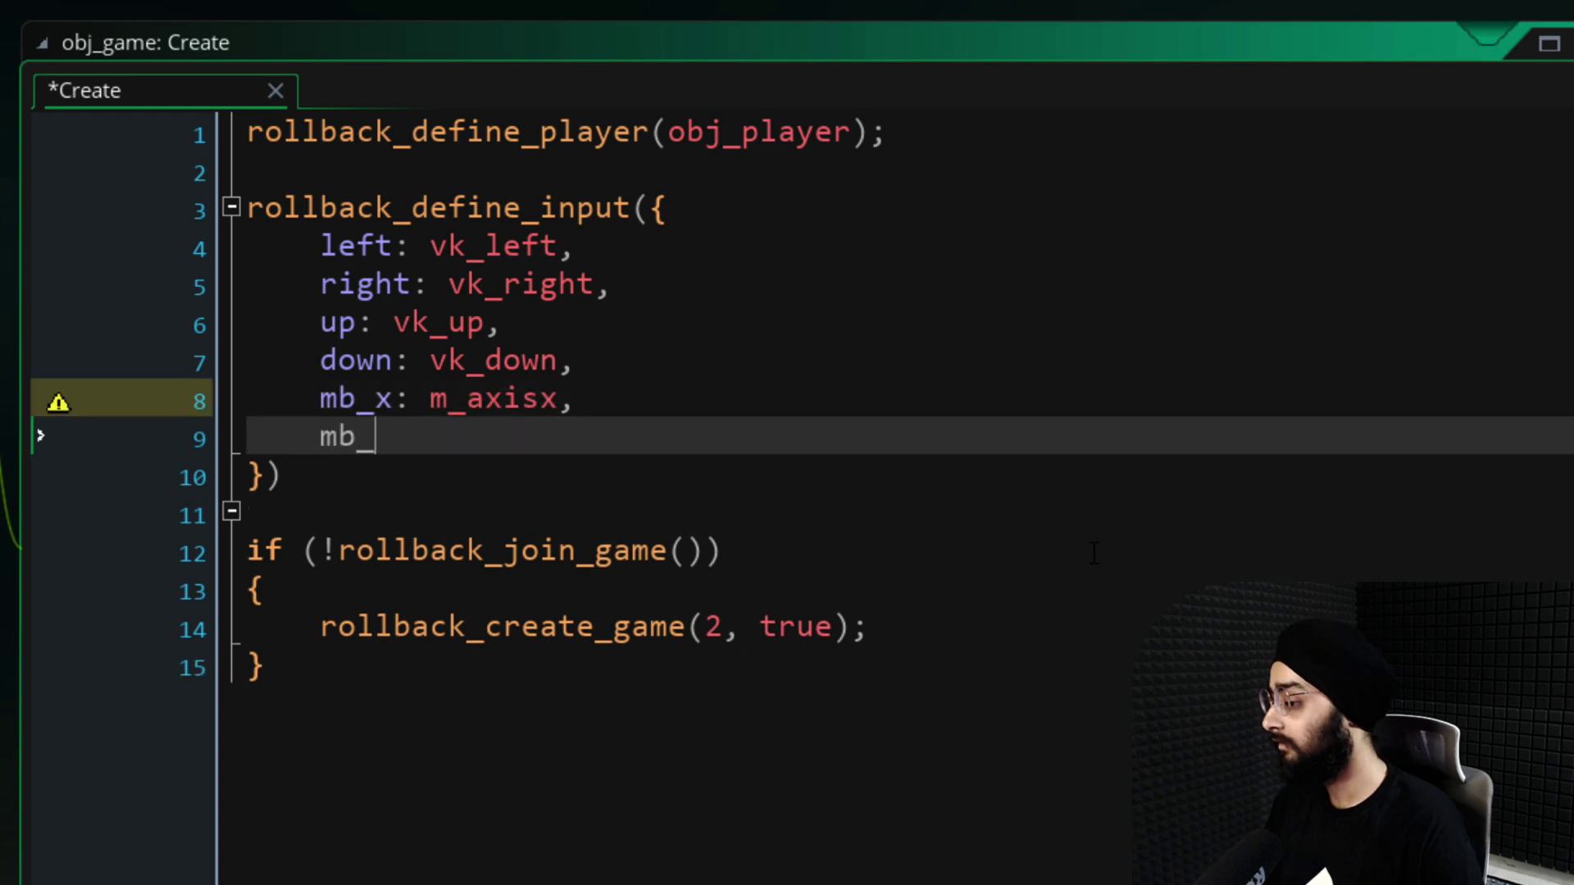
text(mb_y: m_axisy,)
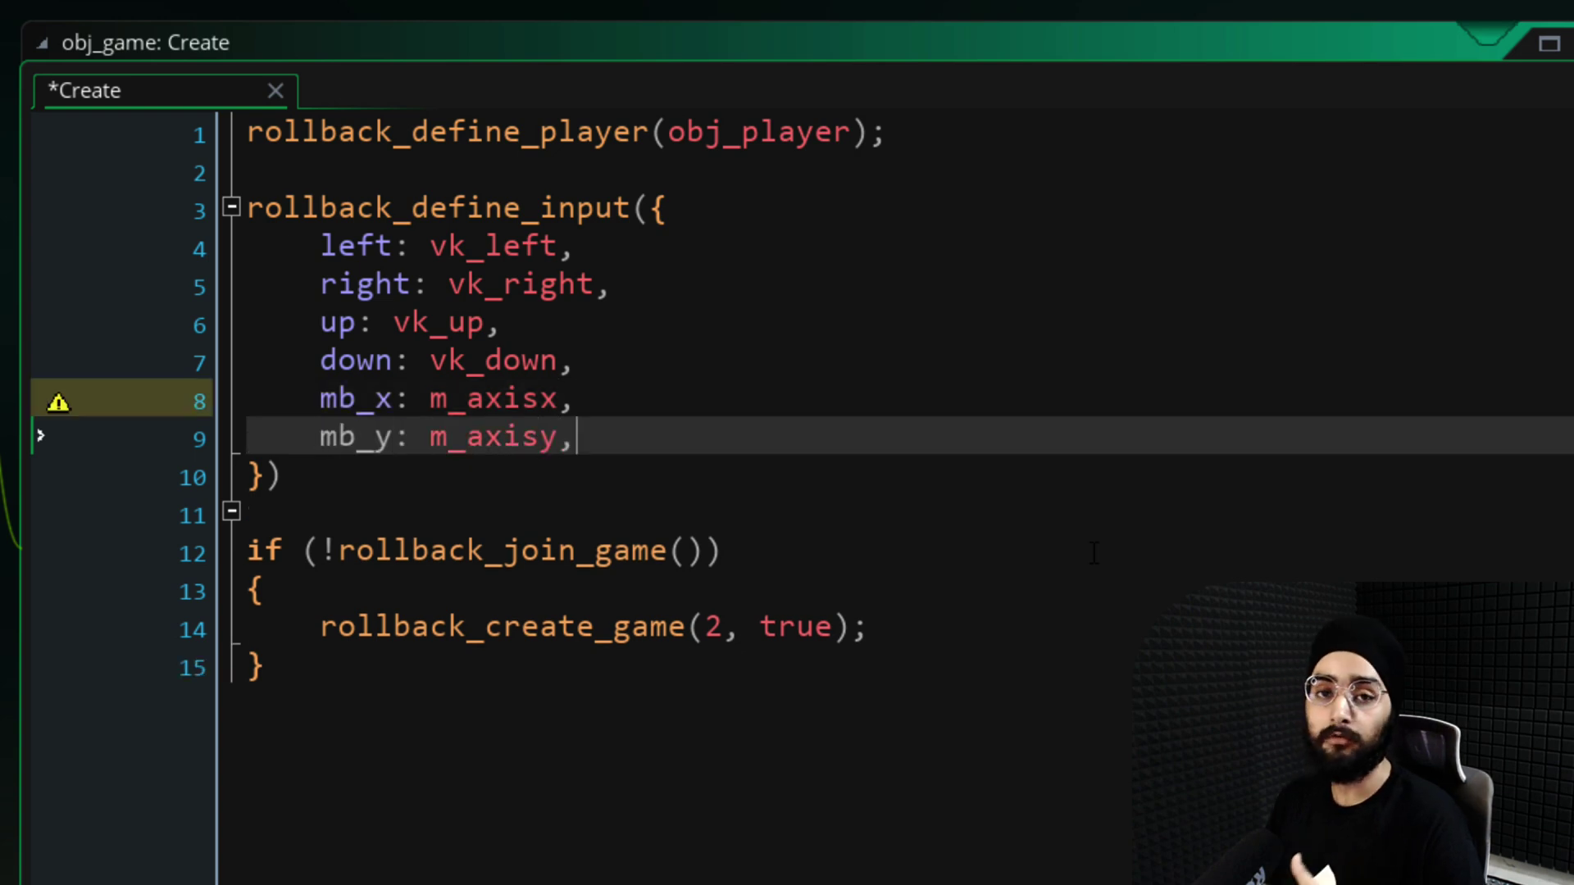
key(Return)
text(fire: )
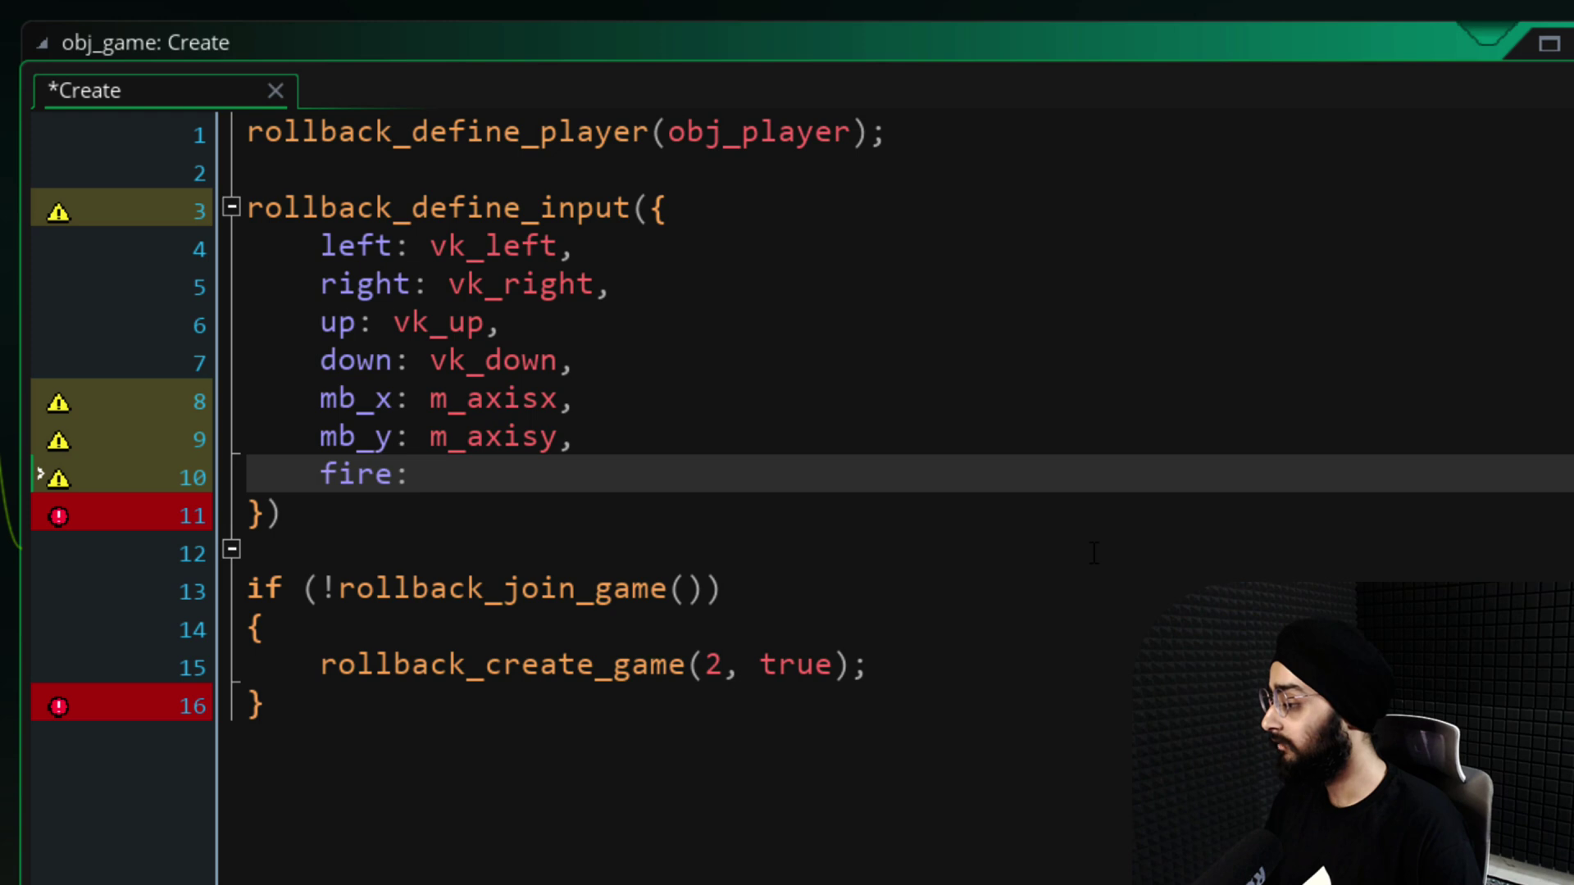
text(mb_left)
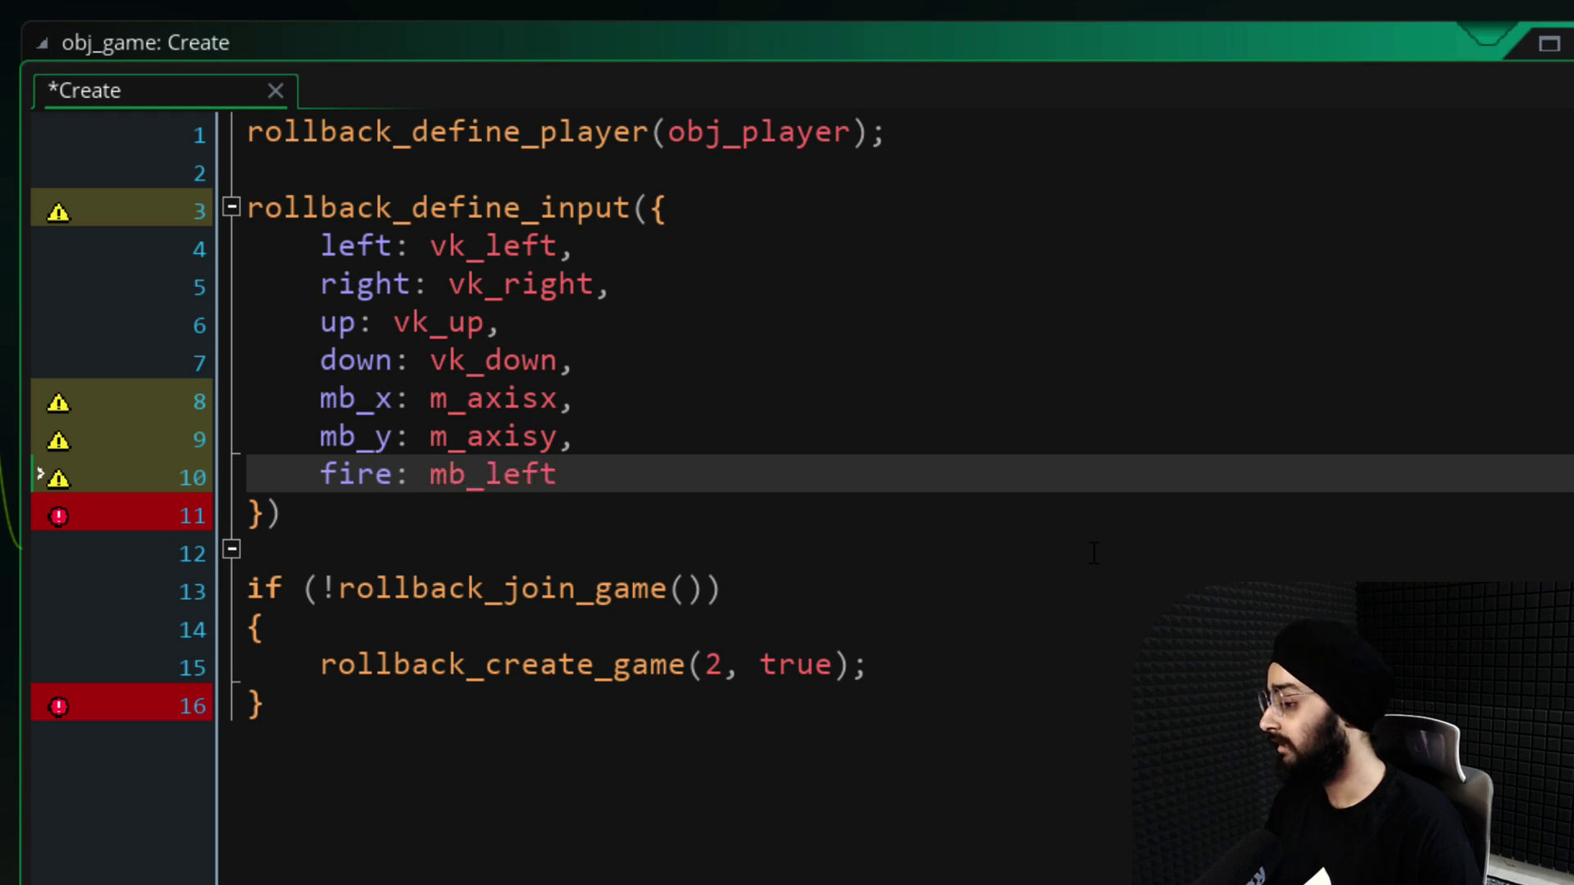
Rebind left to ord("A"), right to ord("D"), up to ord("W") and down to ord("S") in the input struct
double_click(492, 245)
text(ord("A"))
double_click(520, 284)
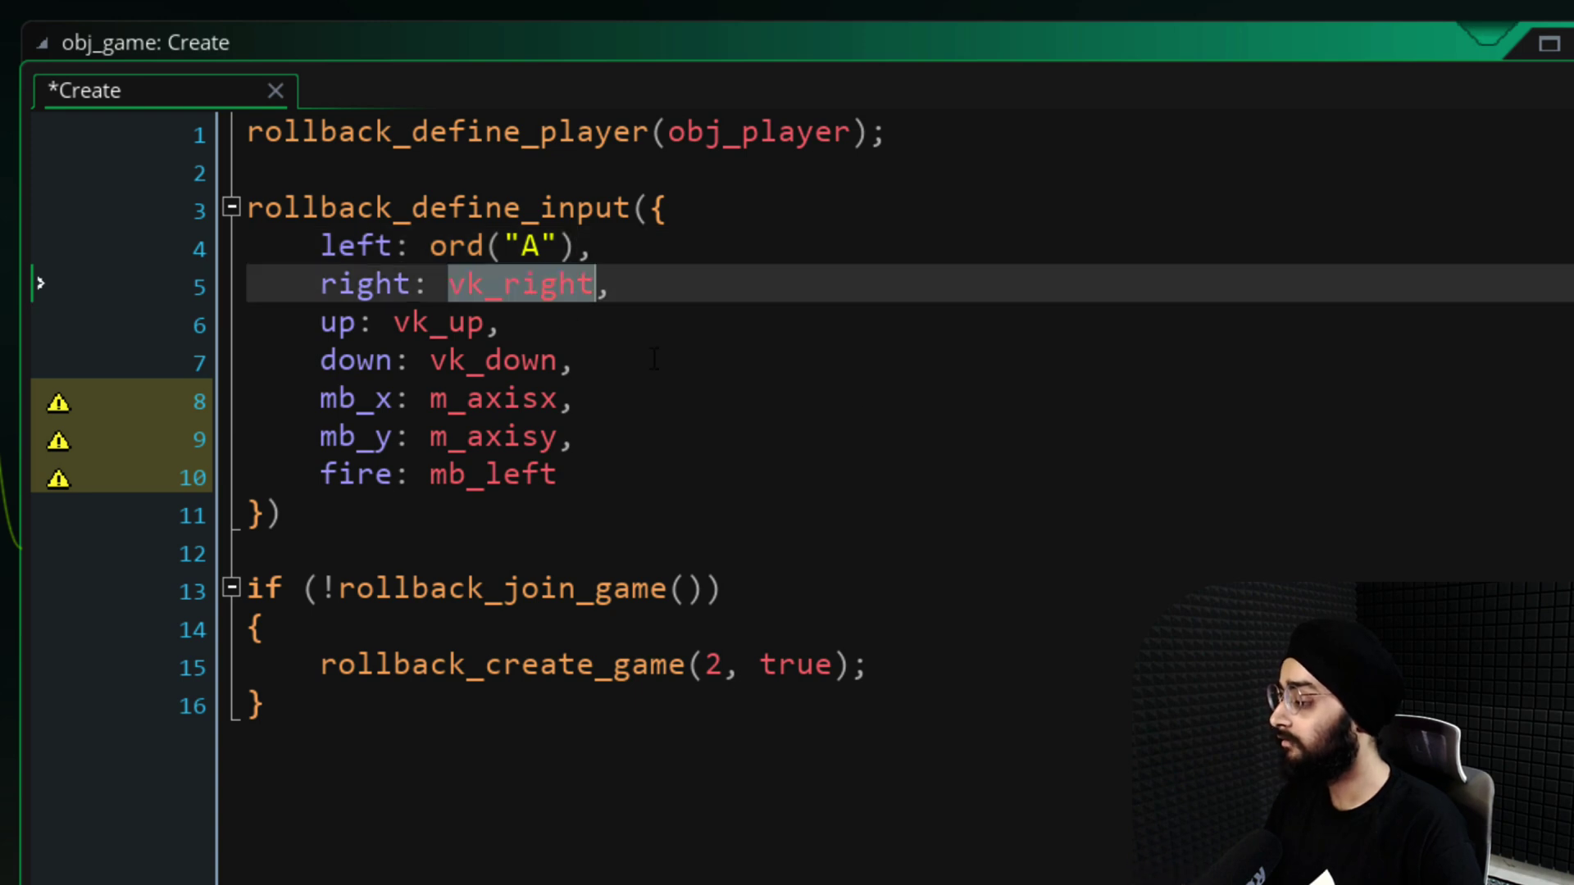
text(ord("D"))
double_click(439, 322)
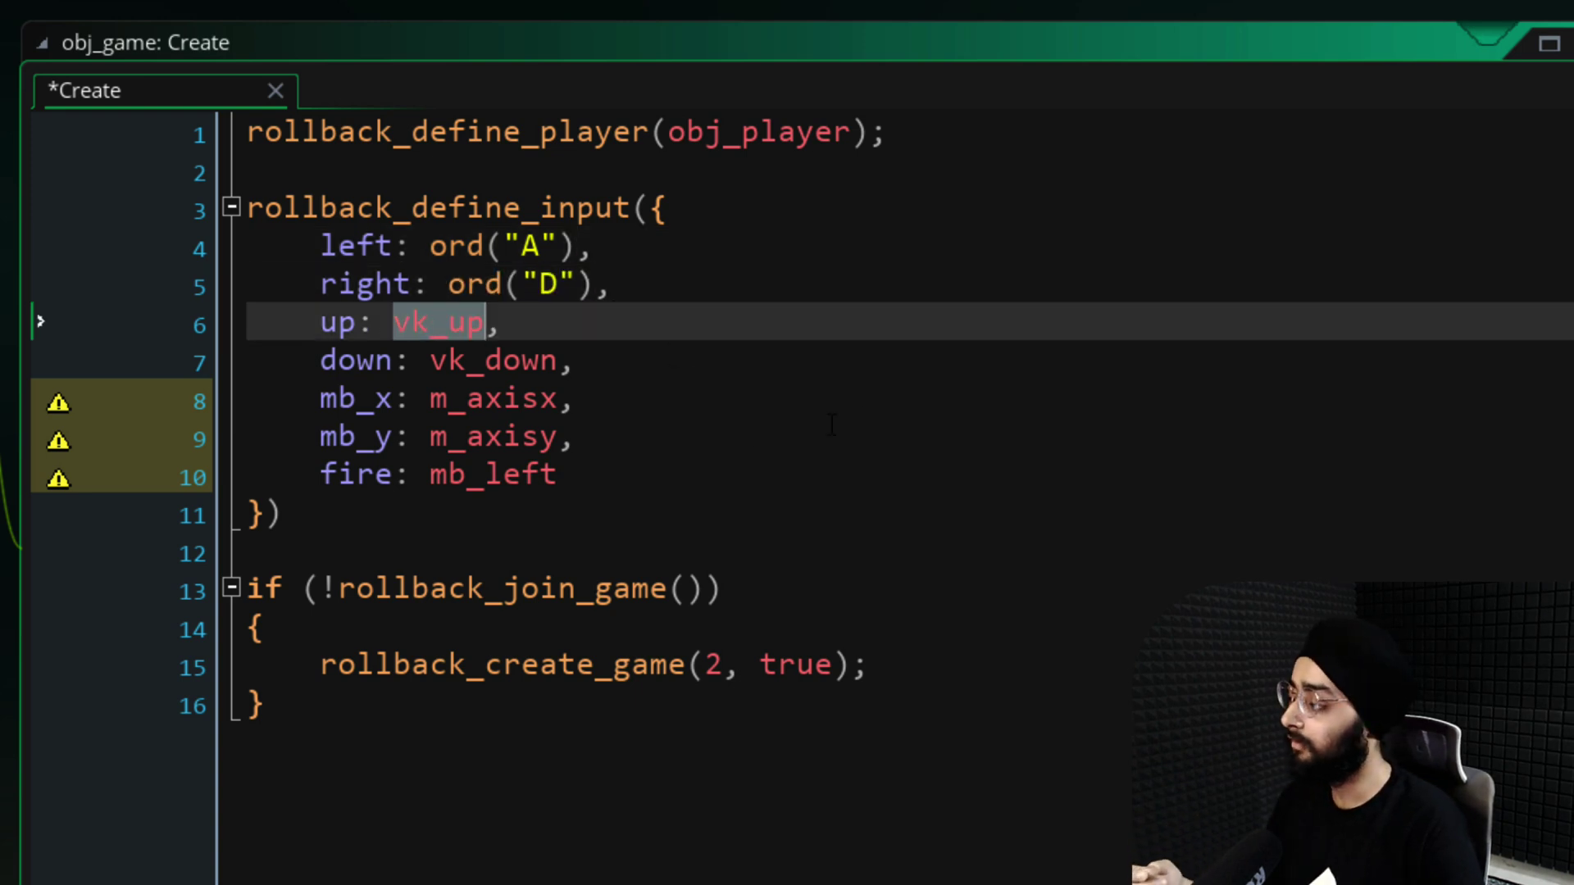
text(ord("W"))
double_click(500, 361)
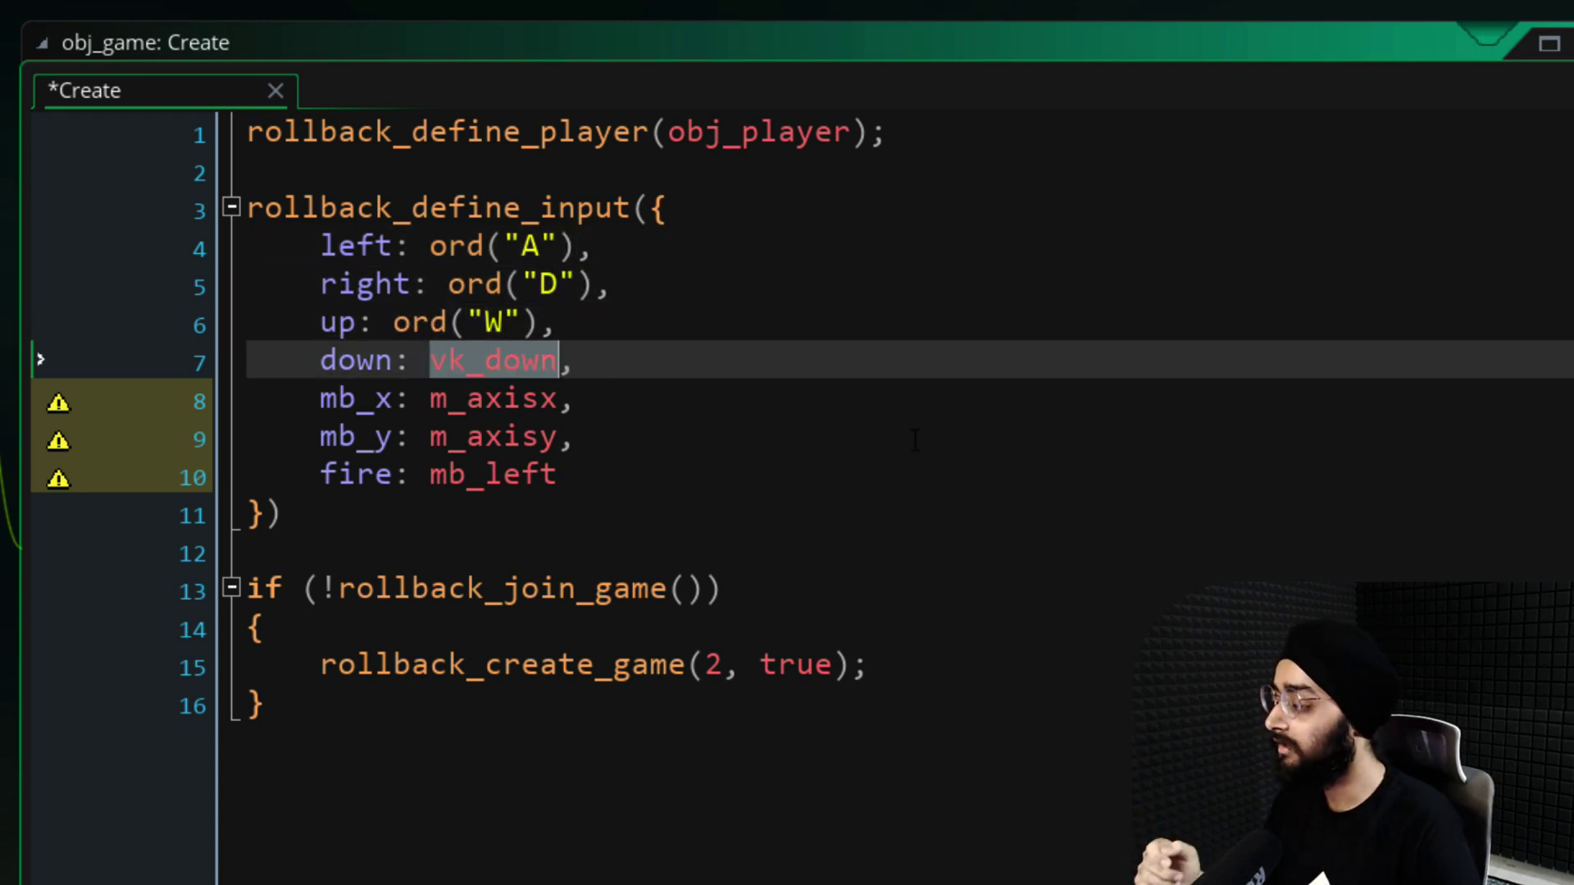
text(ord("S"))
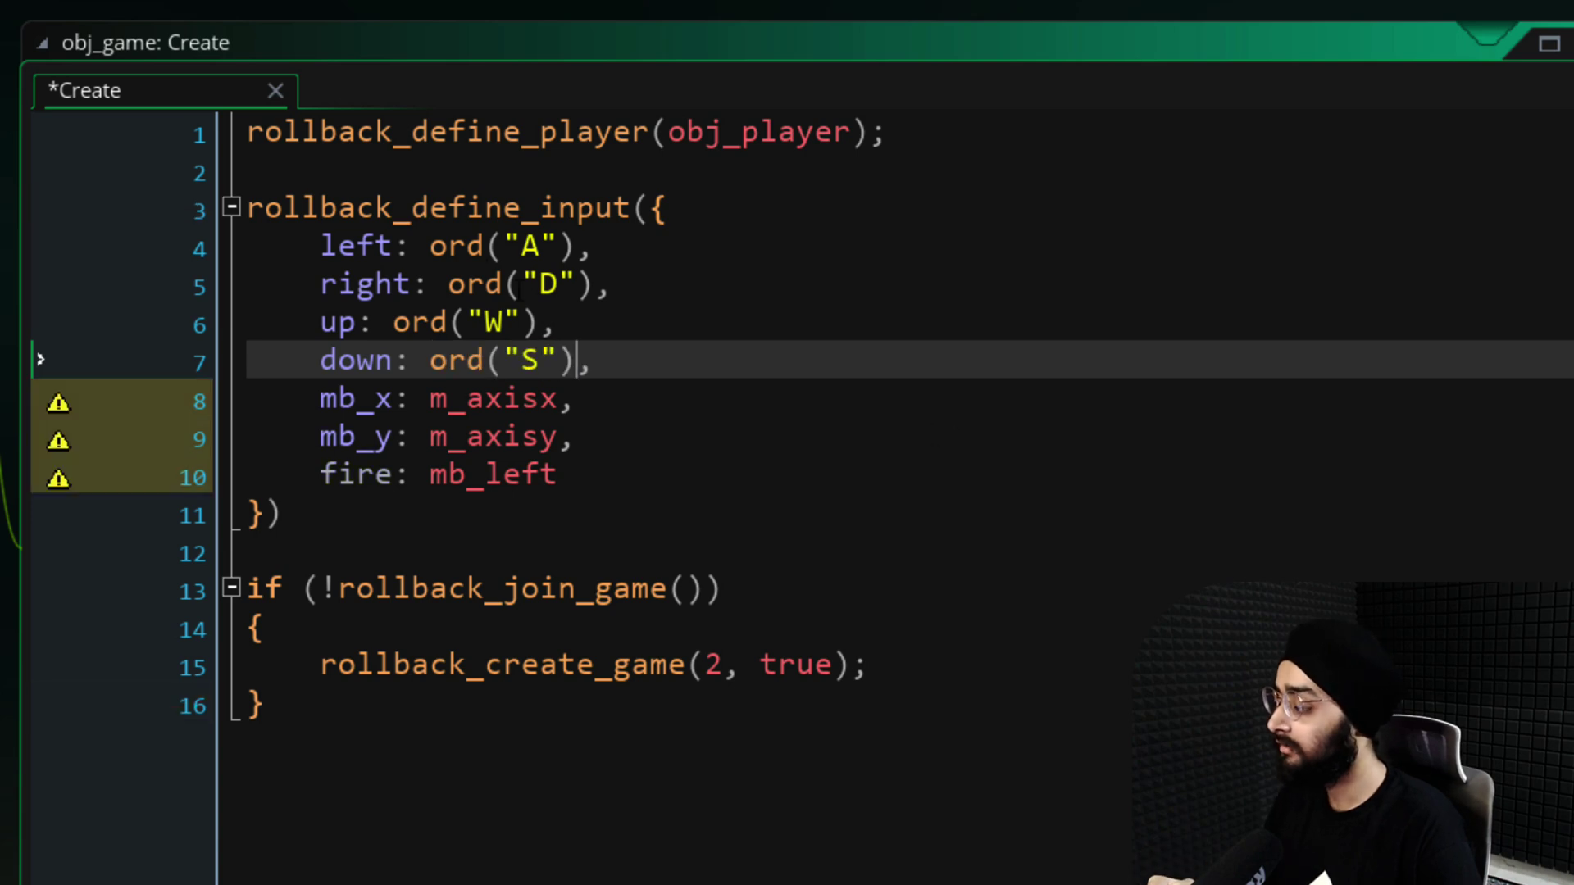
Try binding left to the array [vk_left, ord("A")] and undo that change
click(436, 246)
text([)
click(595, 244)
text(])
click(450, 245)
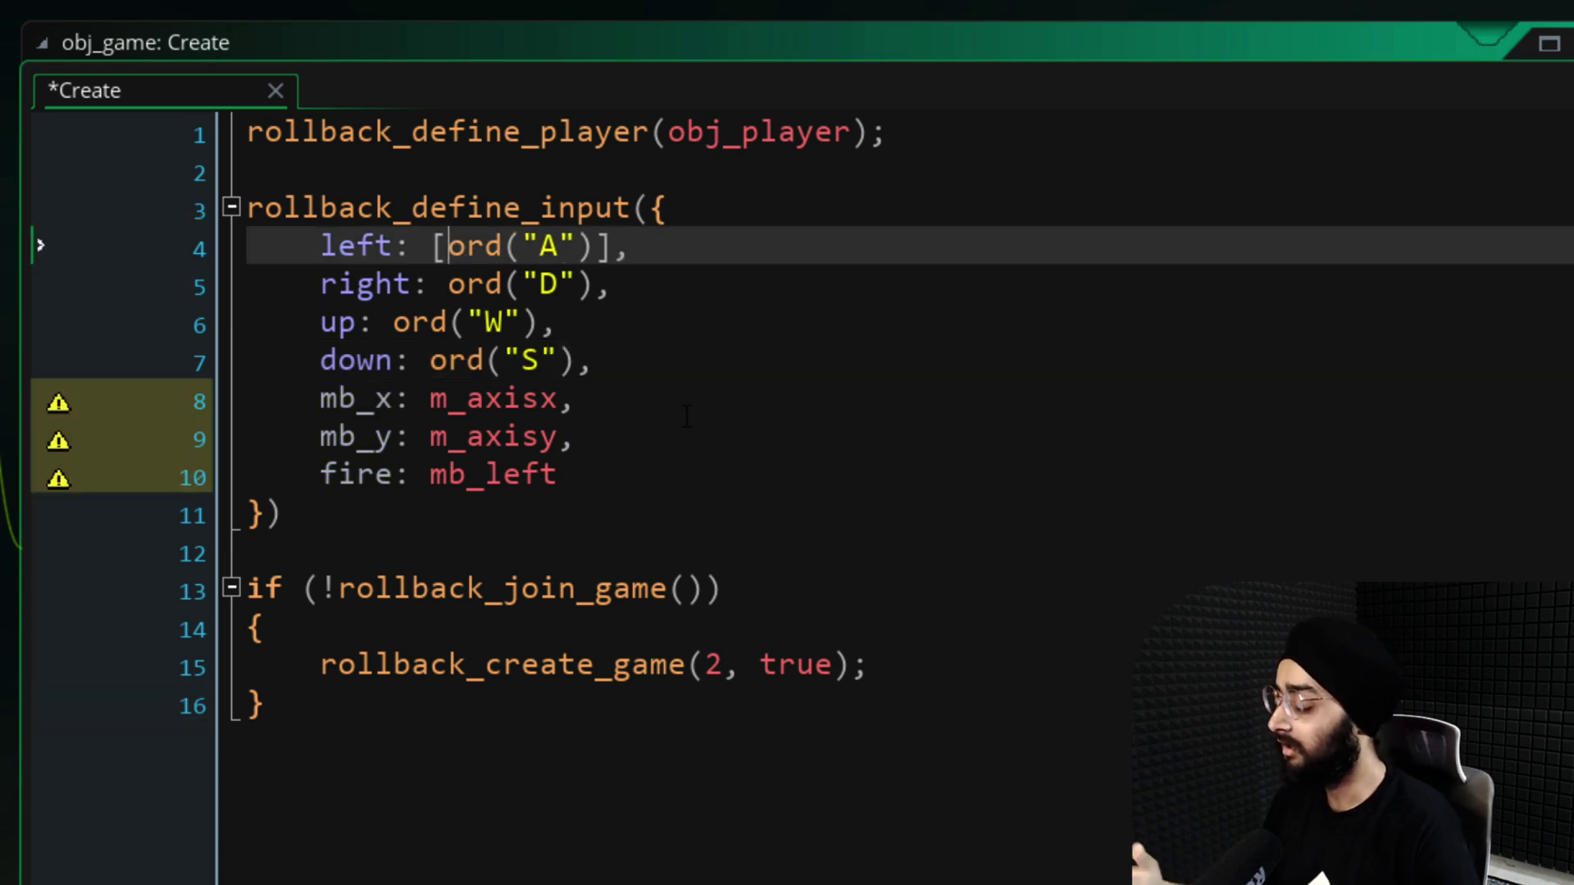
text(vk_left,)
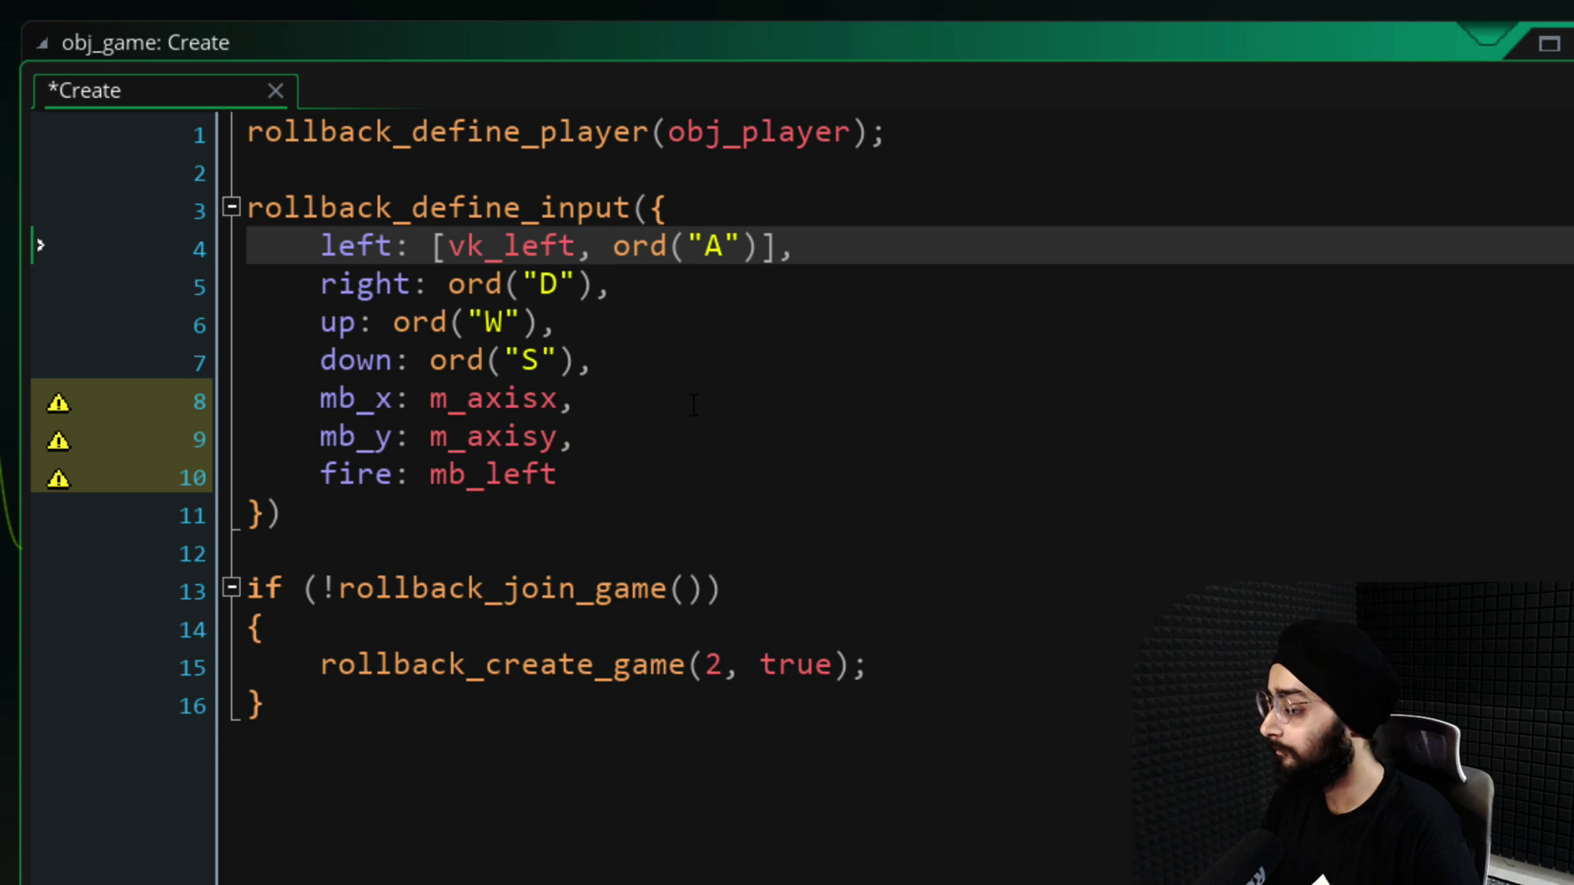
key(ctrl+z)
key(ctrl+z)
key(ctrl+z)
At the end of obj_player's Step event, add image_angle = point_direction(x, y, _input.mb_x, _input.mb_y) and test aiming and movement in the running game
click(1119, 272)
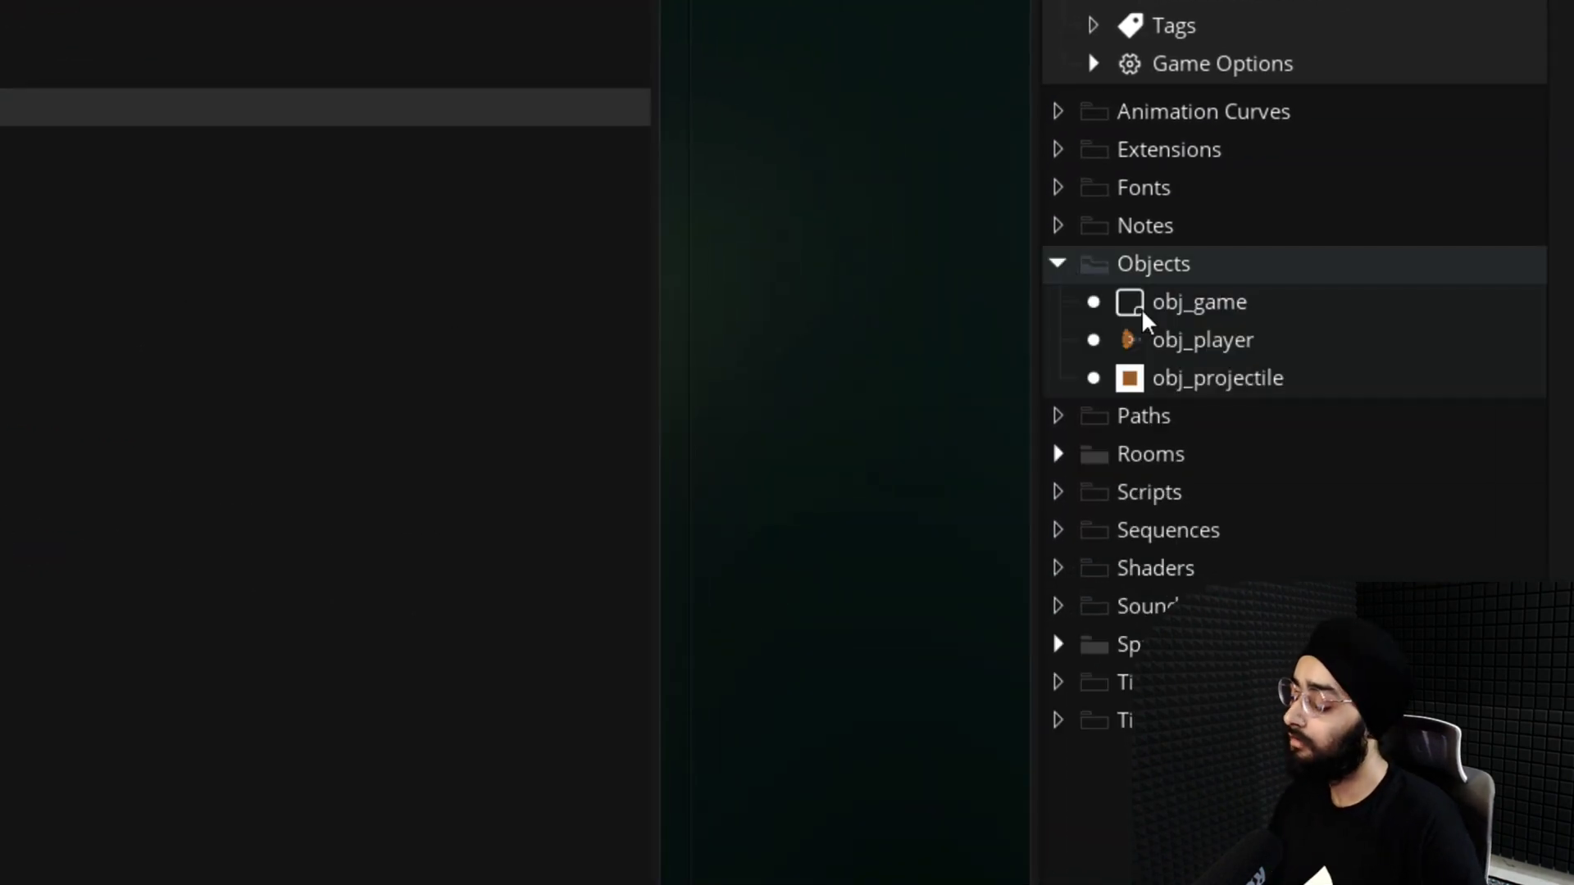
double_click(1190, 338)
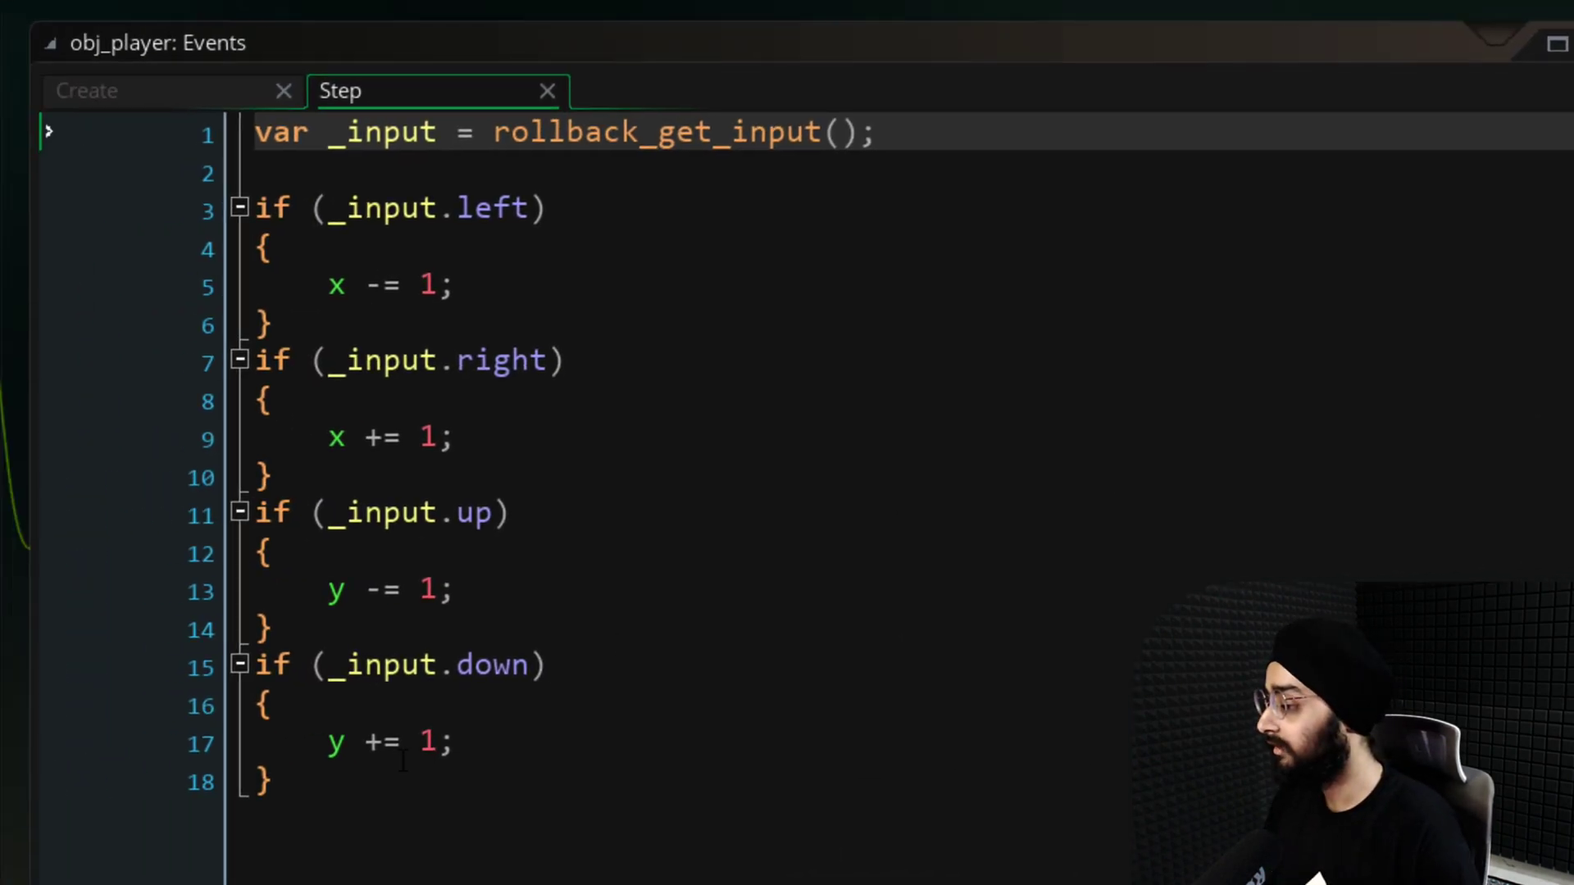
click(375, 775)
key(Return)
key(Return)
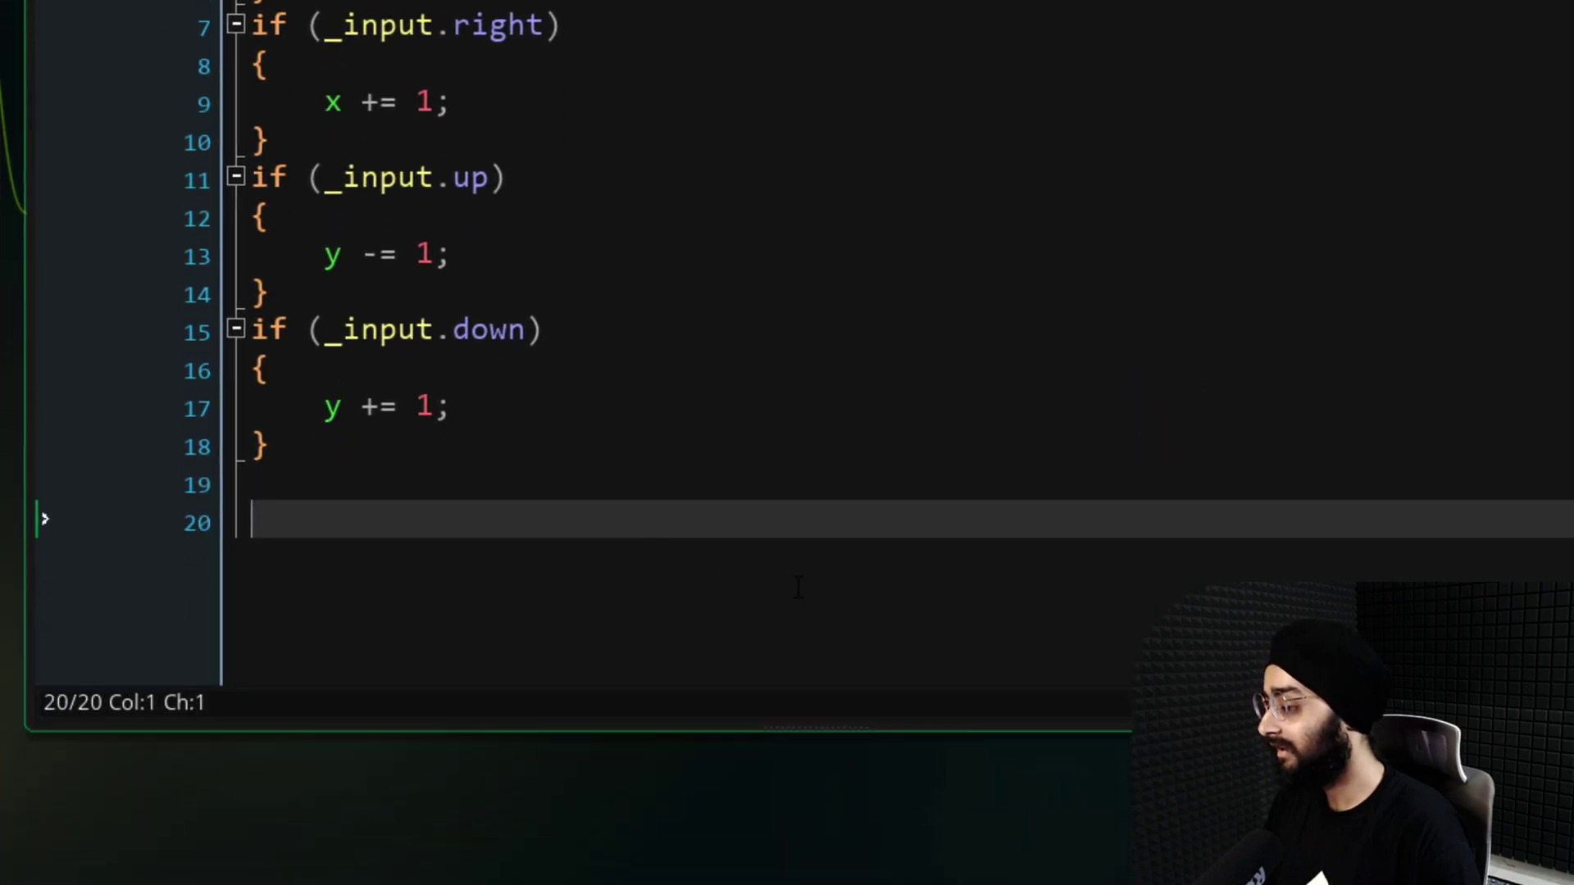
text(image_angle = point_direction(x))
key(Left)
text(x)
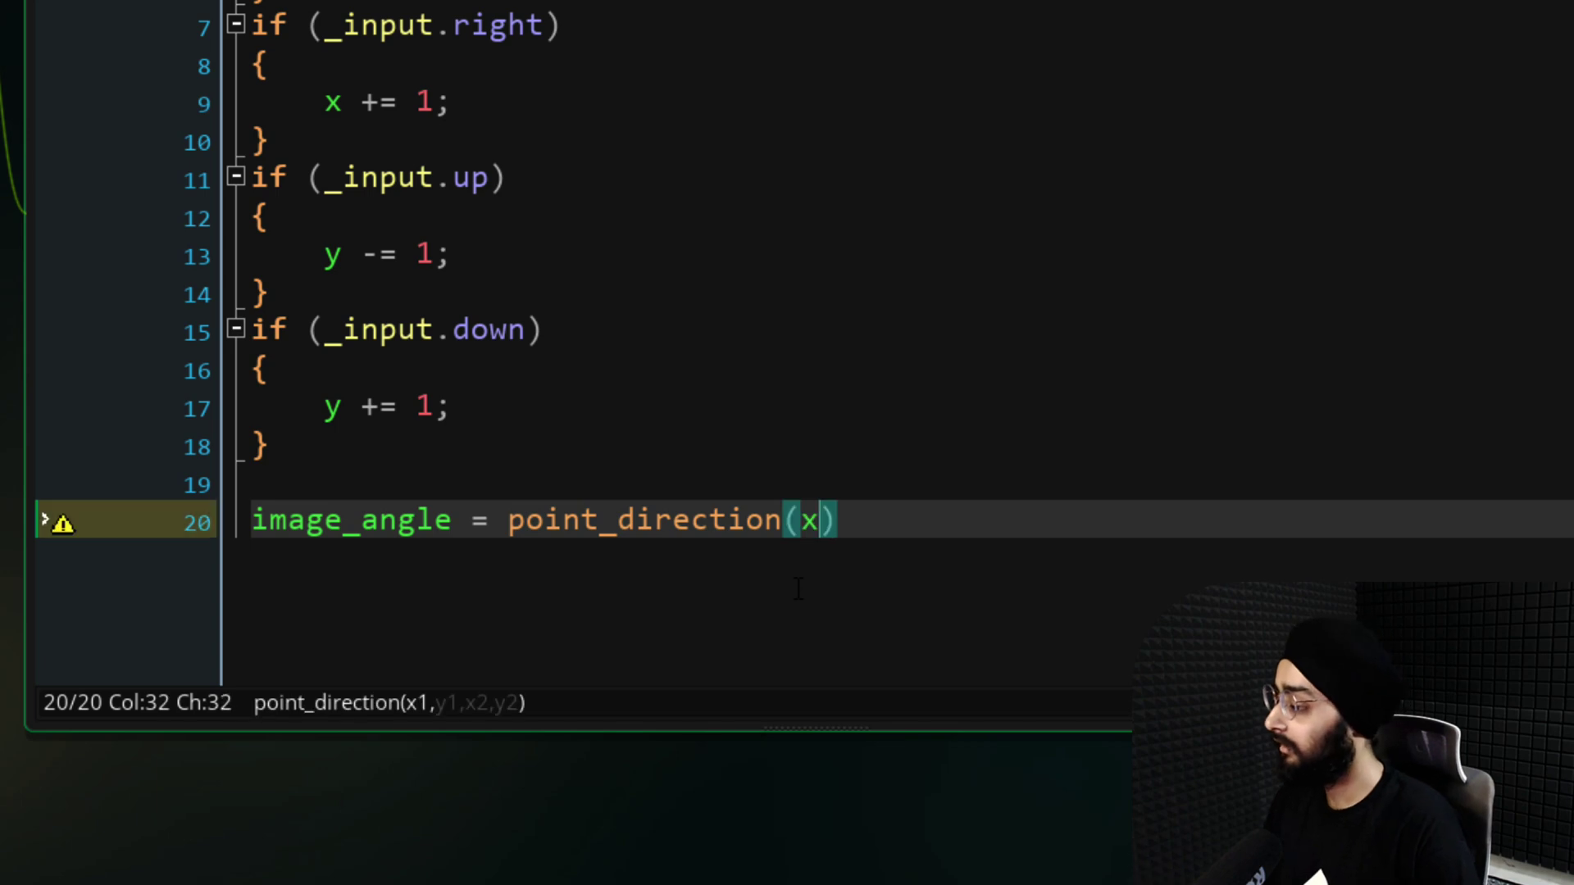
text(, y, )
text(_input.mb_x, _inp)
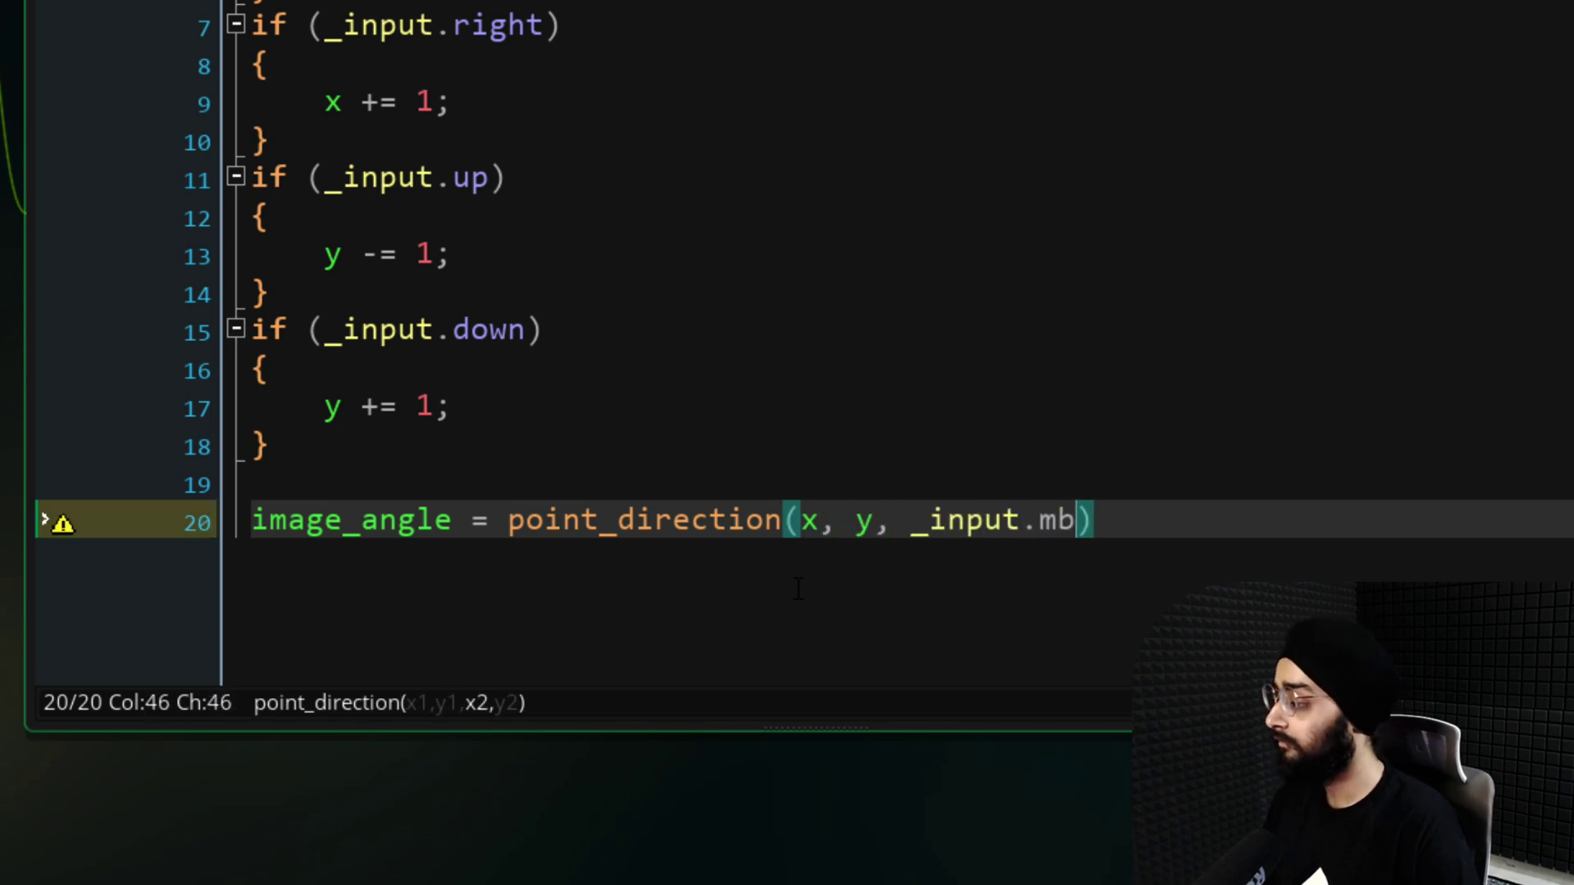
text(ut.mb_y))
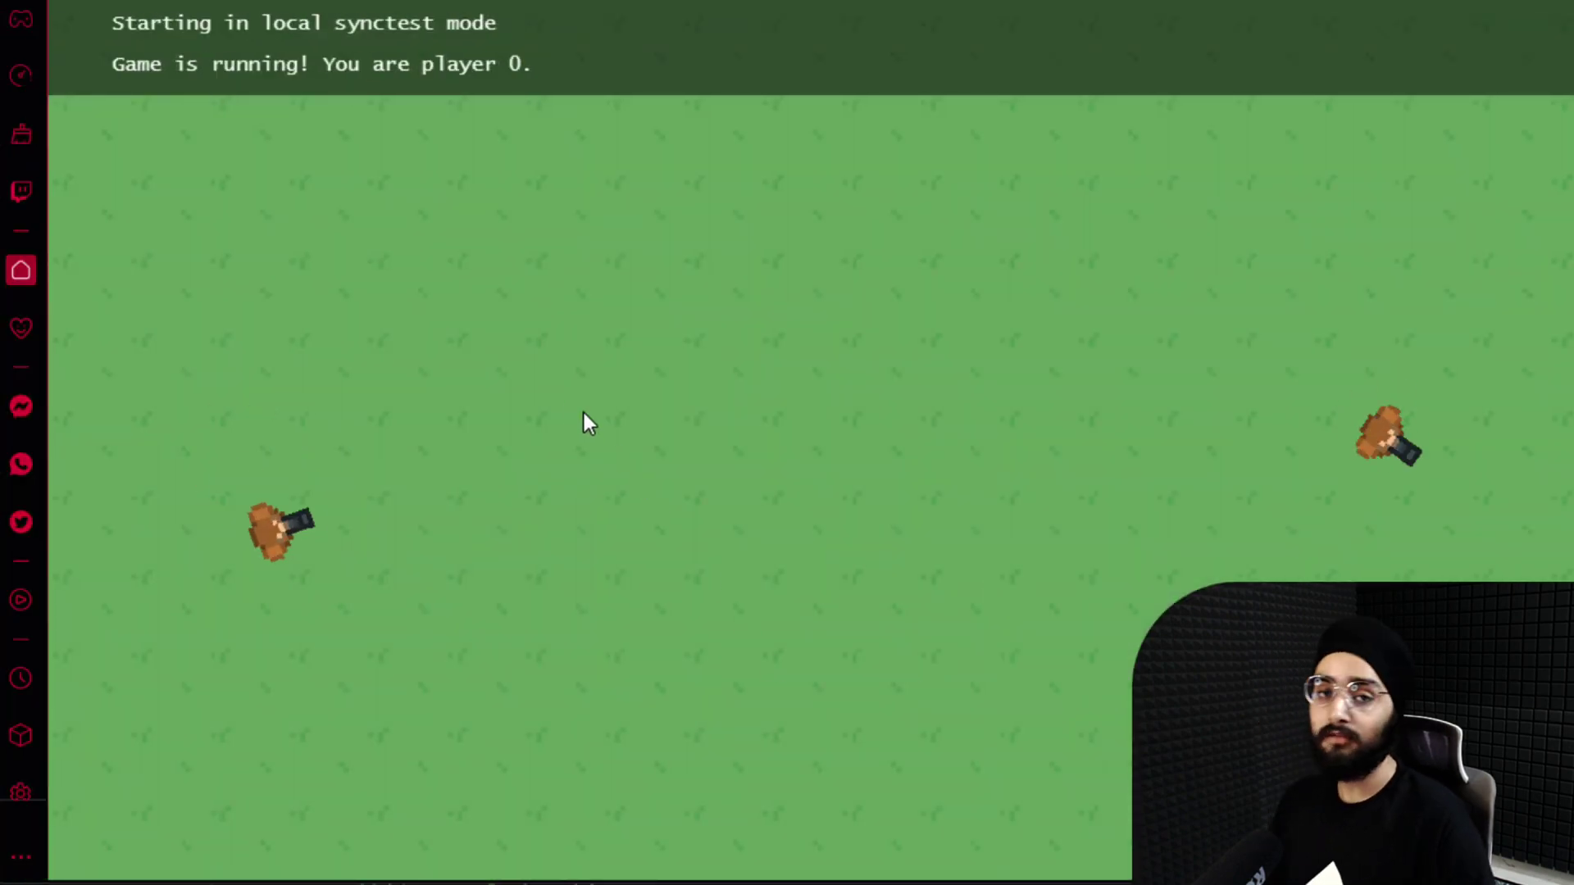
key(d)
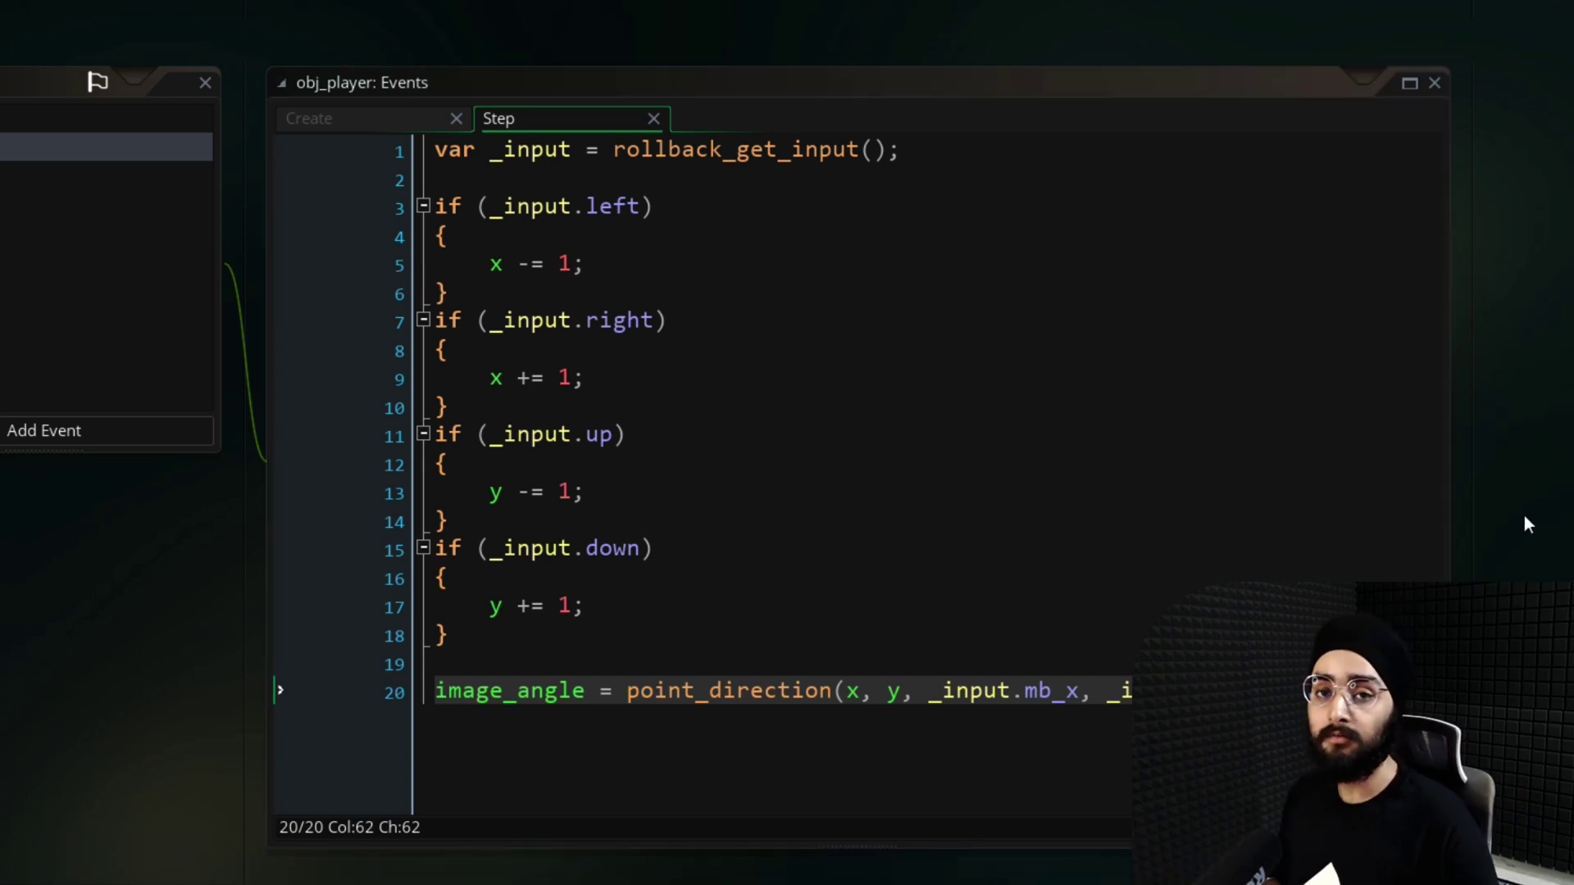
click(1385, 367)
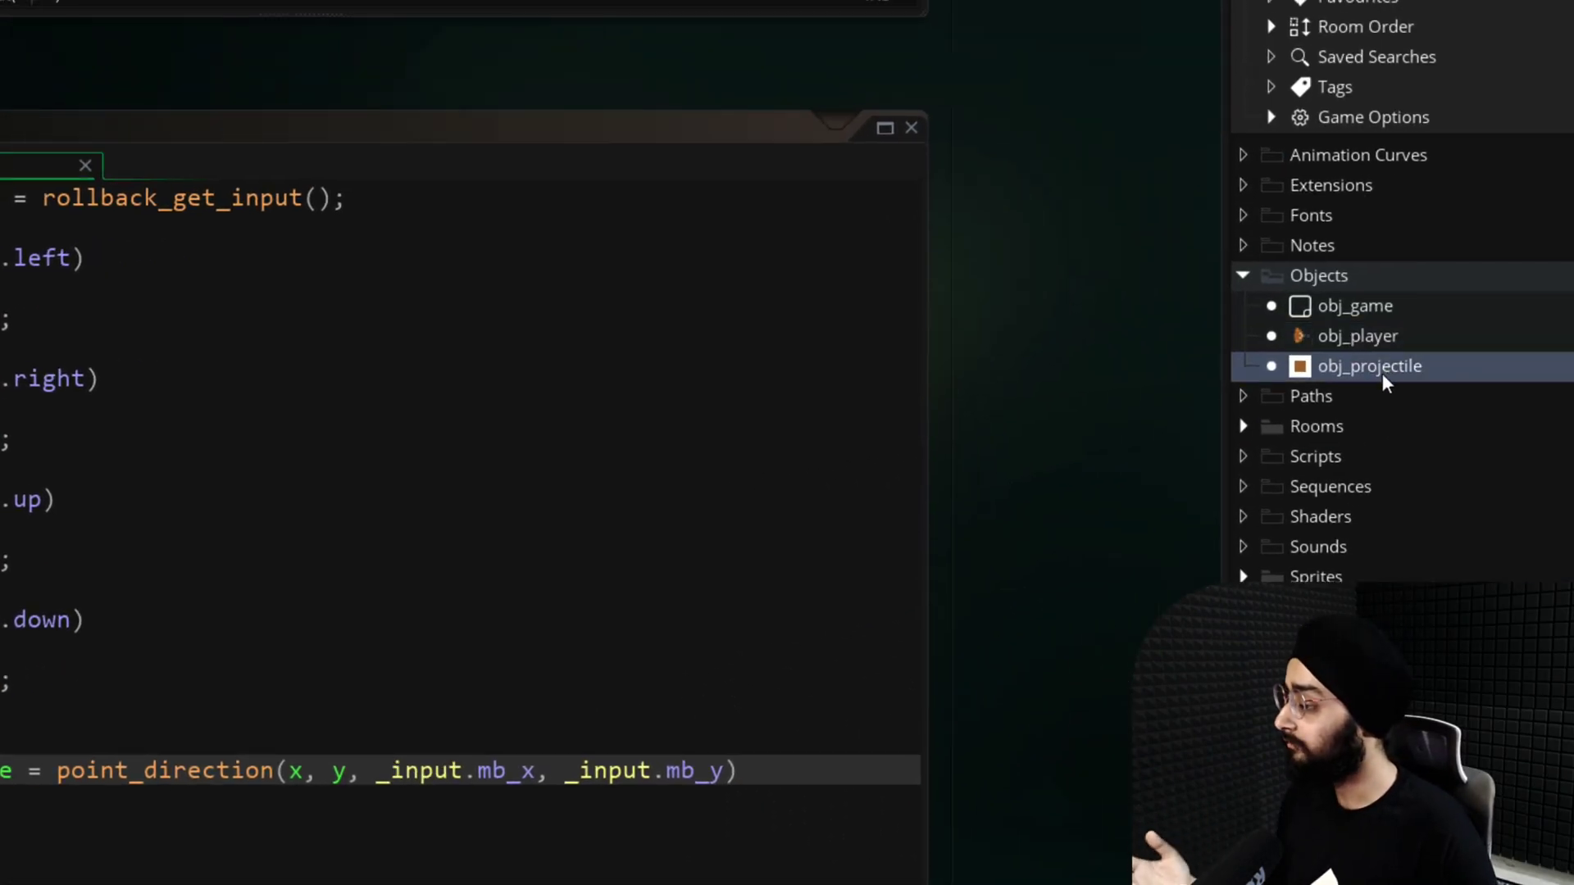
drag(382, 363, 606, 371)
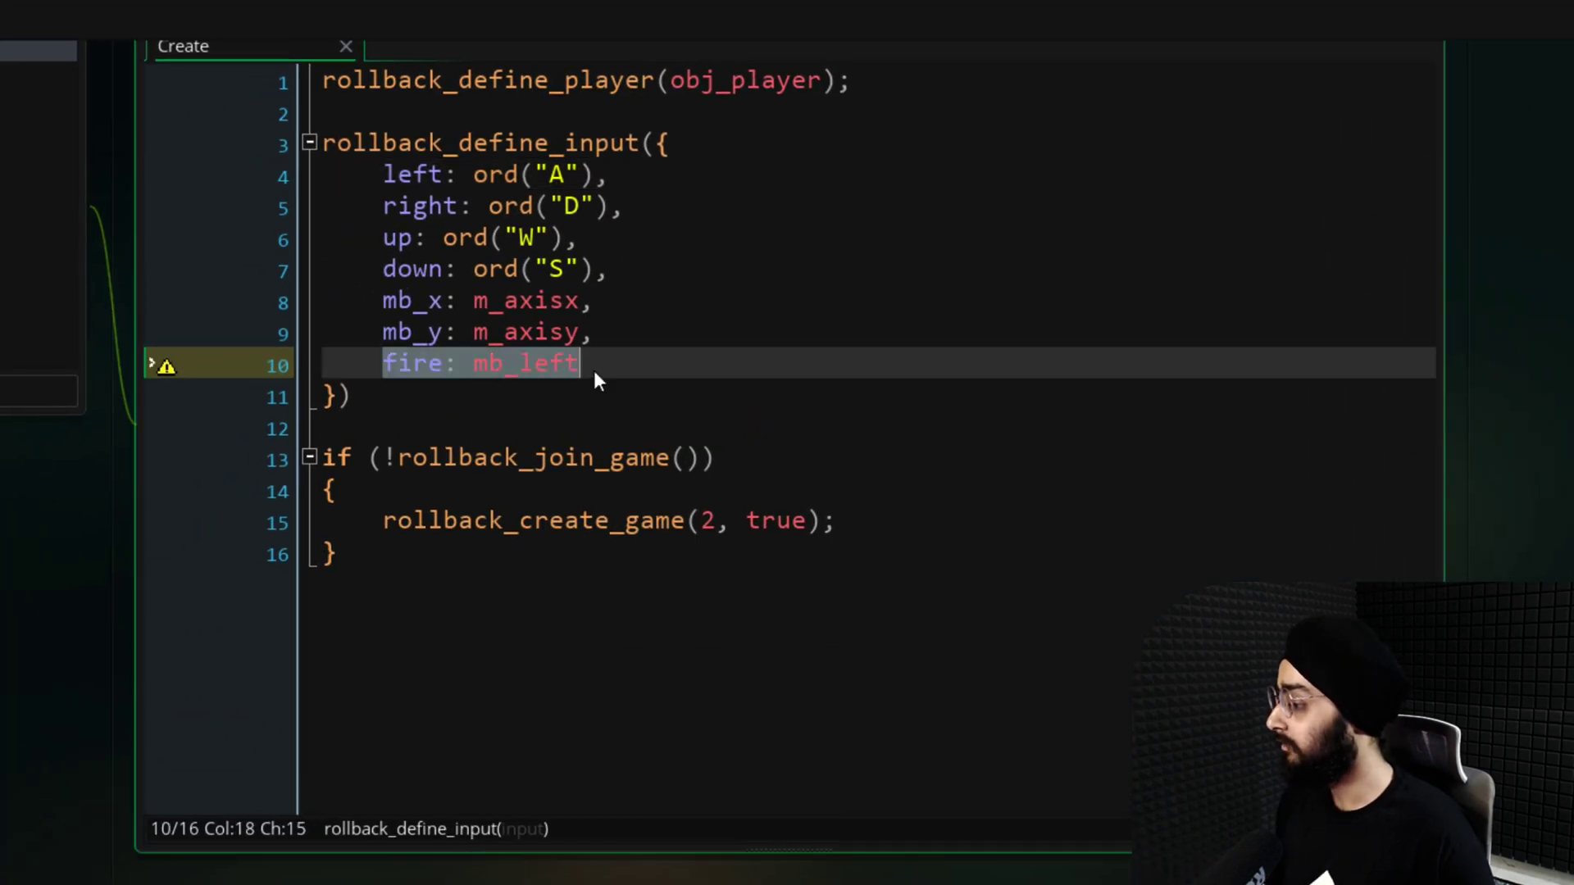
click(620, 367)
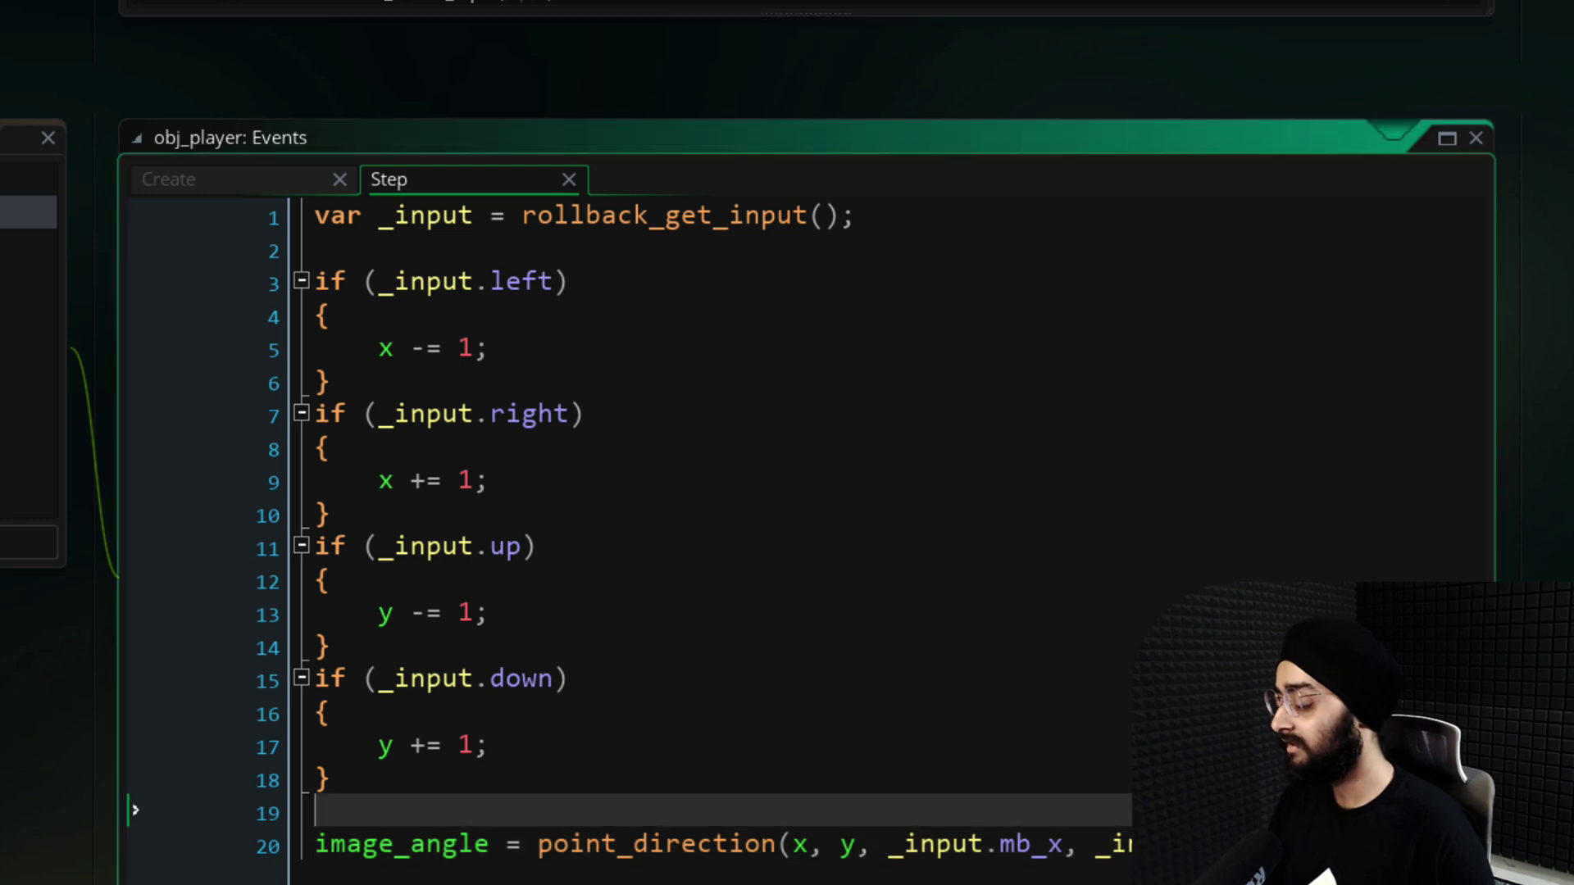
Below the image_angle line in obj_player's Step event, add an empty if (_input.fire_pressed) block
click(1302, 845)
key(Return)
key(Return)
text(if ()
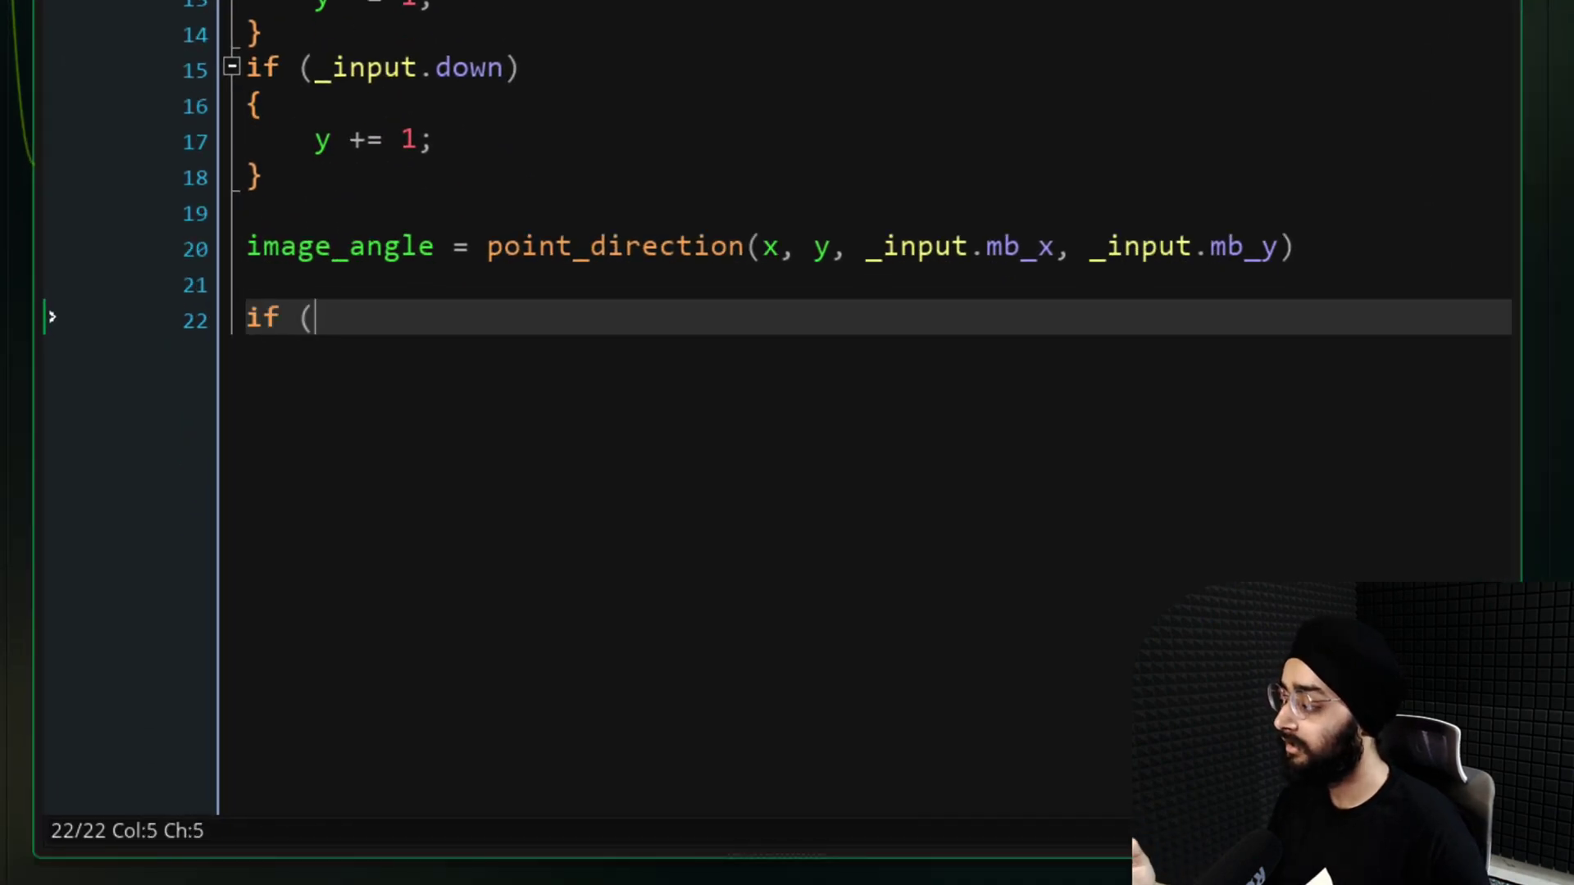
text(_input.fire))
key(Return)
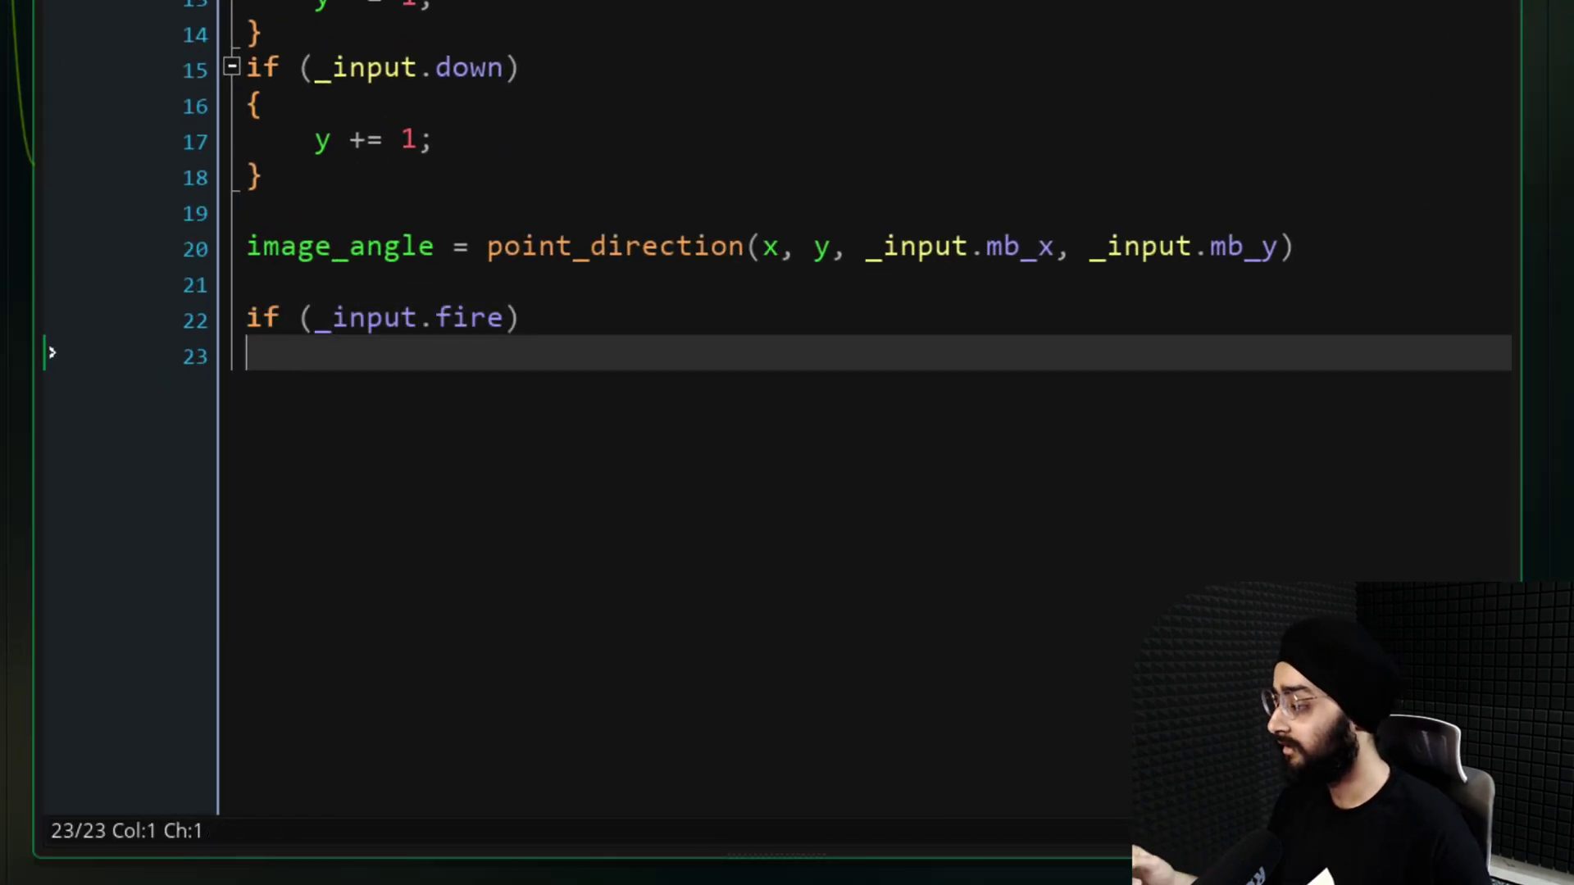
text({)
key(Return)
key(Return)
text(})
key(Up)
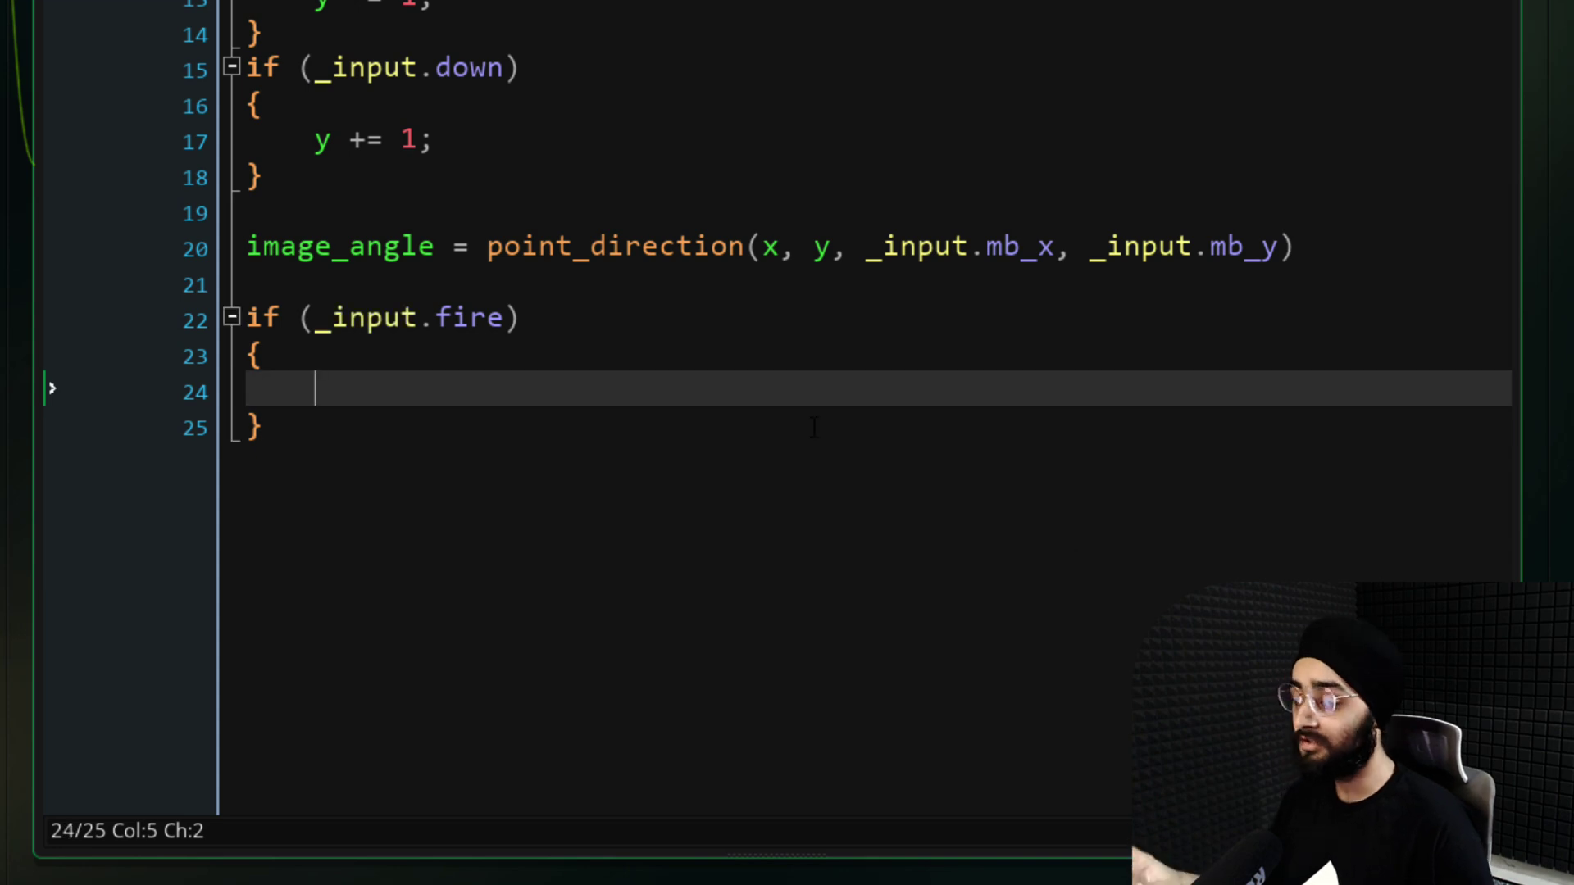
click(510, 318)
text(_pressed)
Inside the fire block, add var _proj = instance_create_layer(x, y, layer, obj_projectile);
click(414, 397)
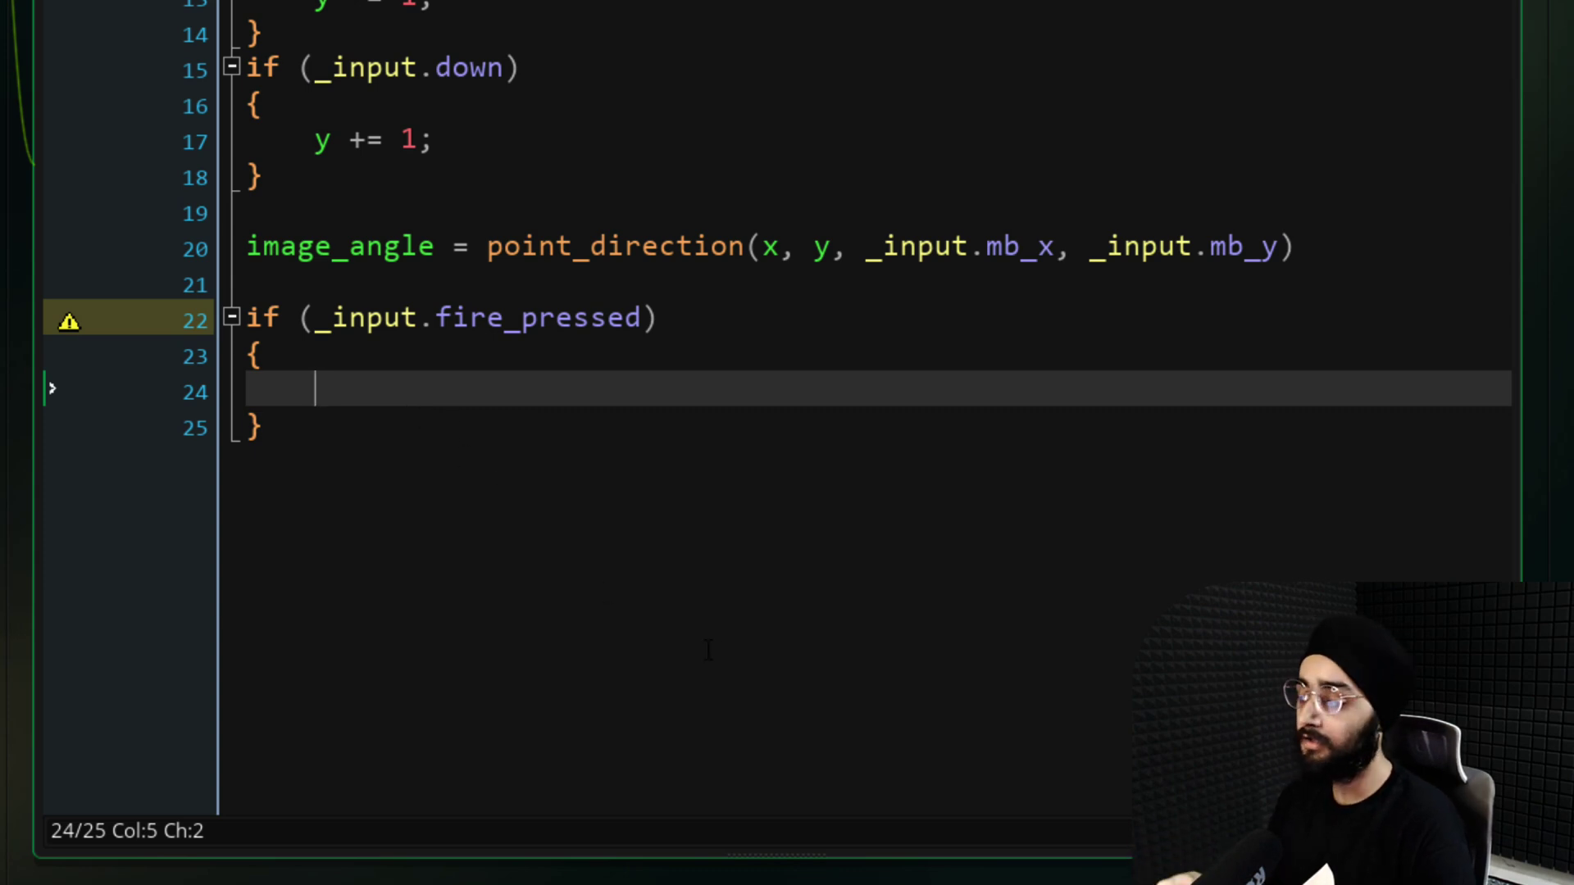
text(instance_creat)
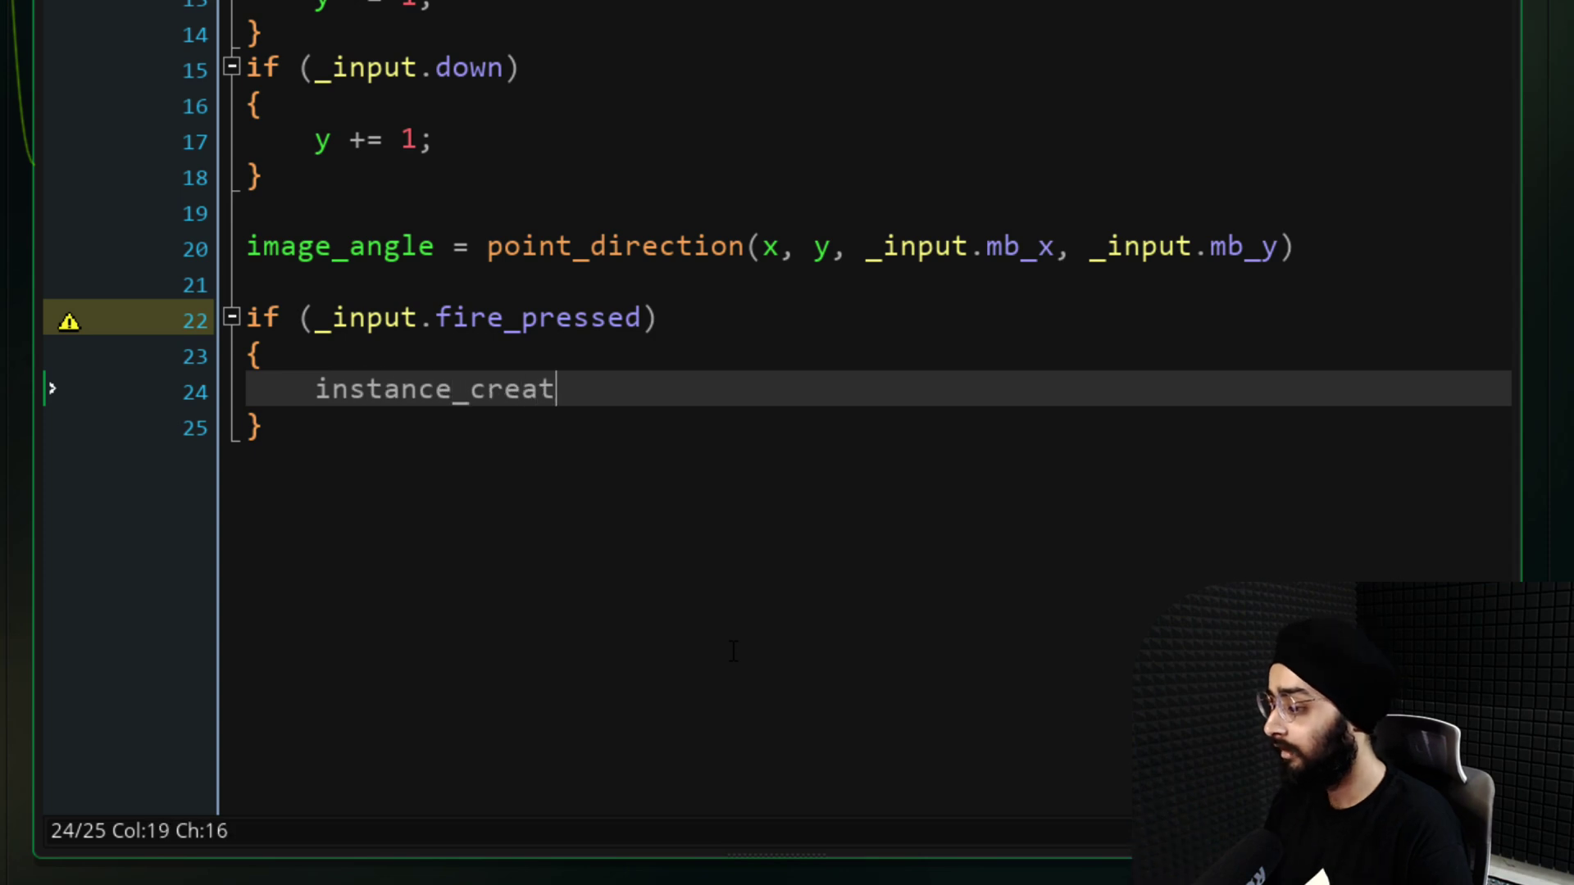
text(e_layer(x, y, layer,)
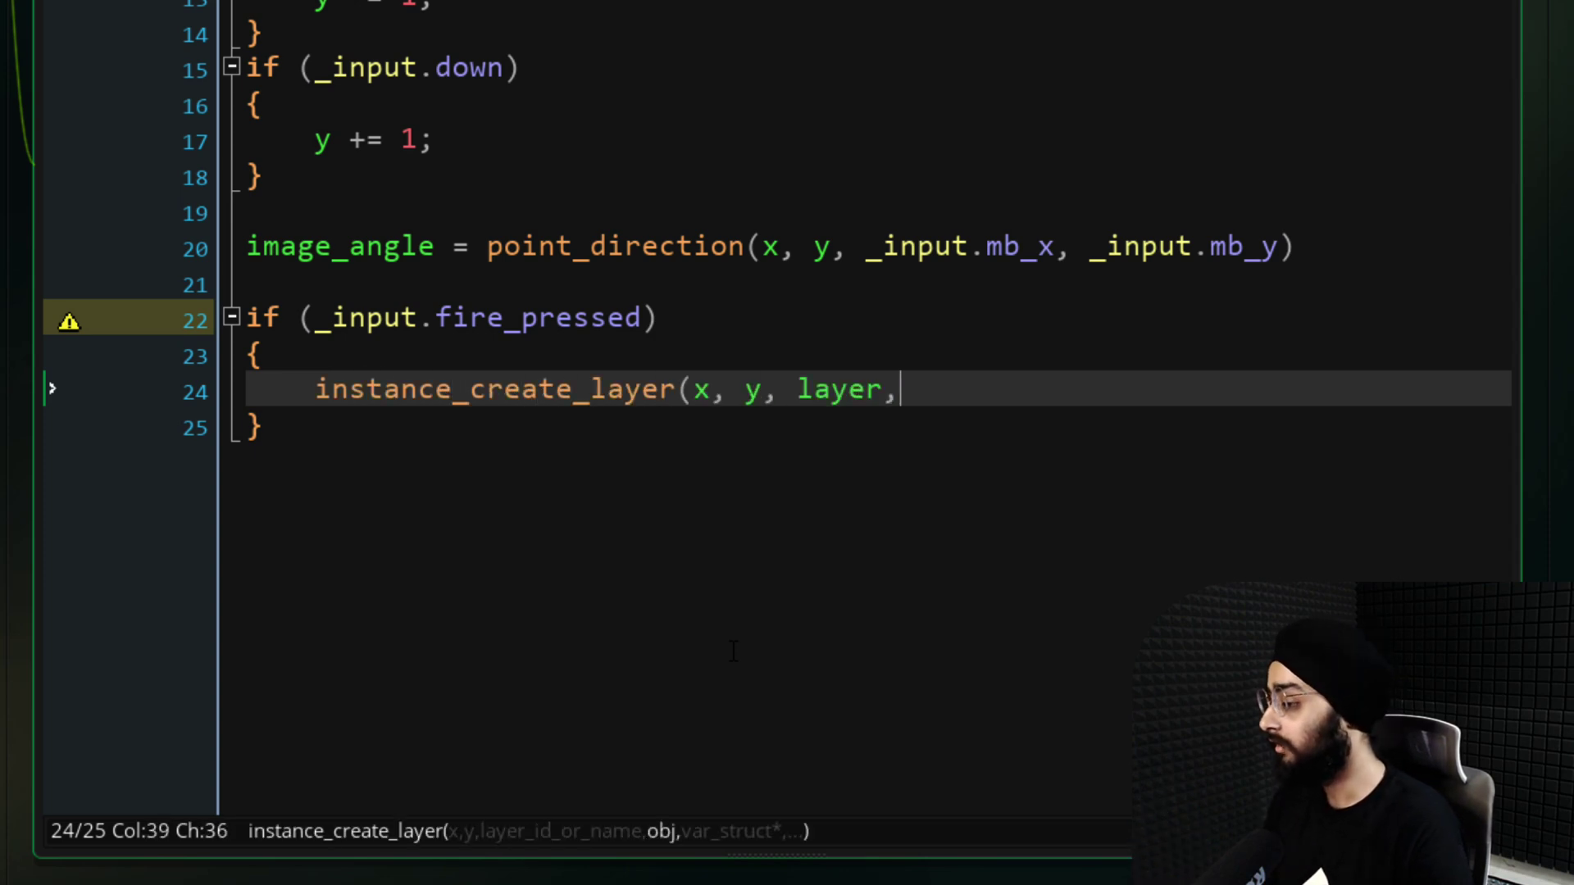
text( obj_projectile);)
key(Home)
text(var _proj =)
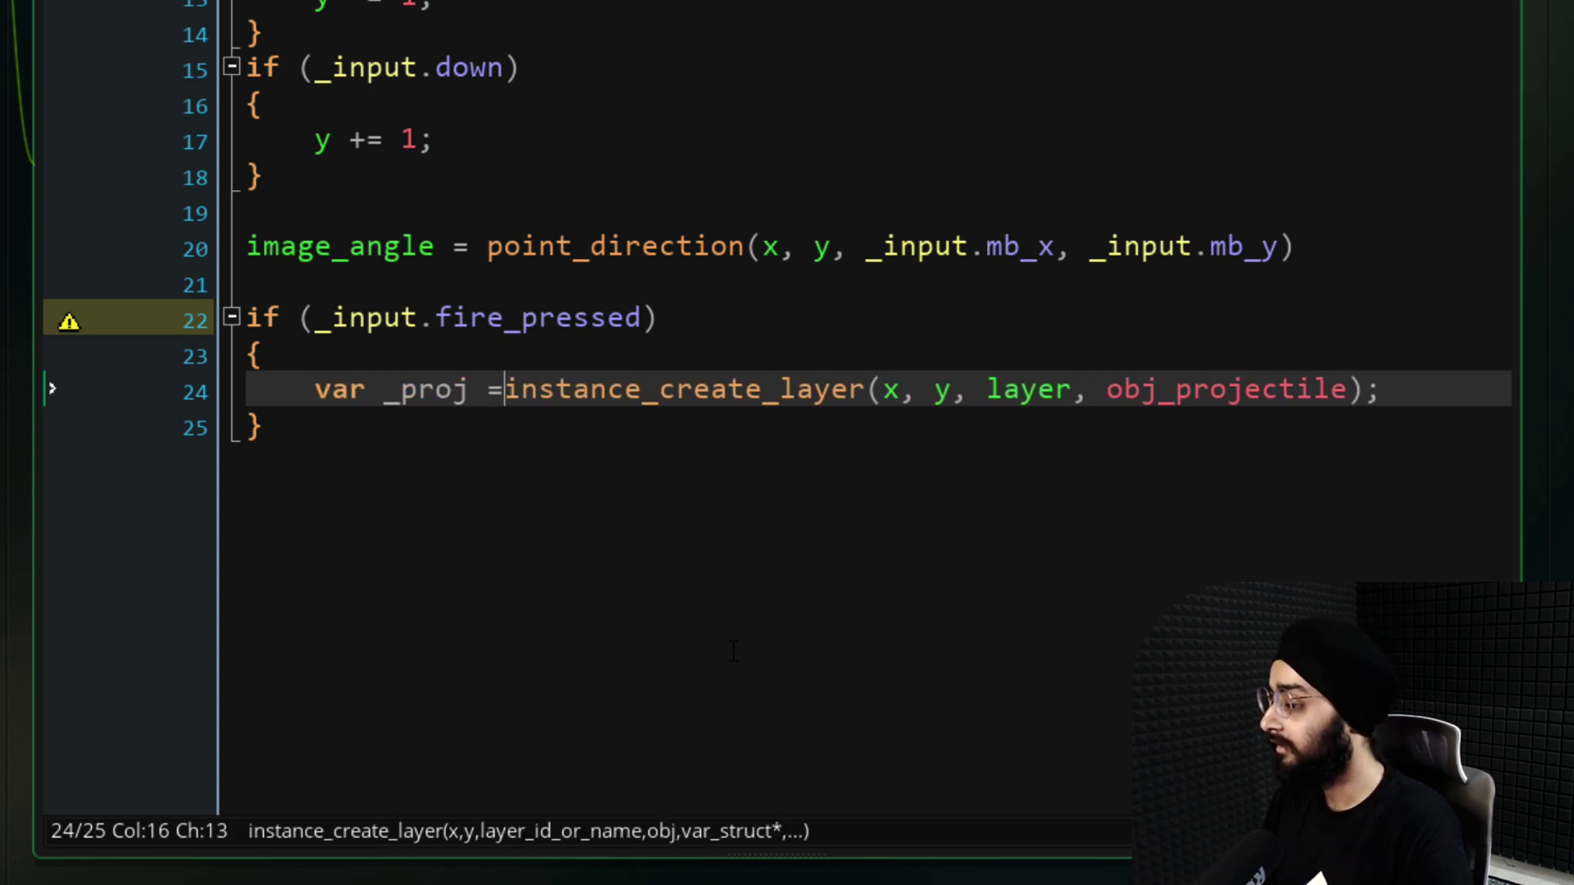
Below the instance creation, set _proj.speed = 10; and _proj.direction = image_angle;
key(End)
key(Return)
key(Return)
text(_)
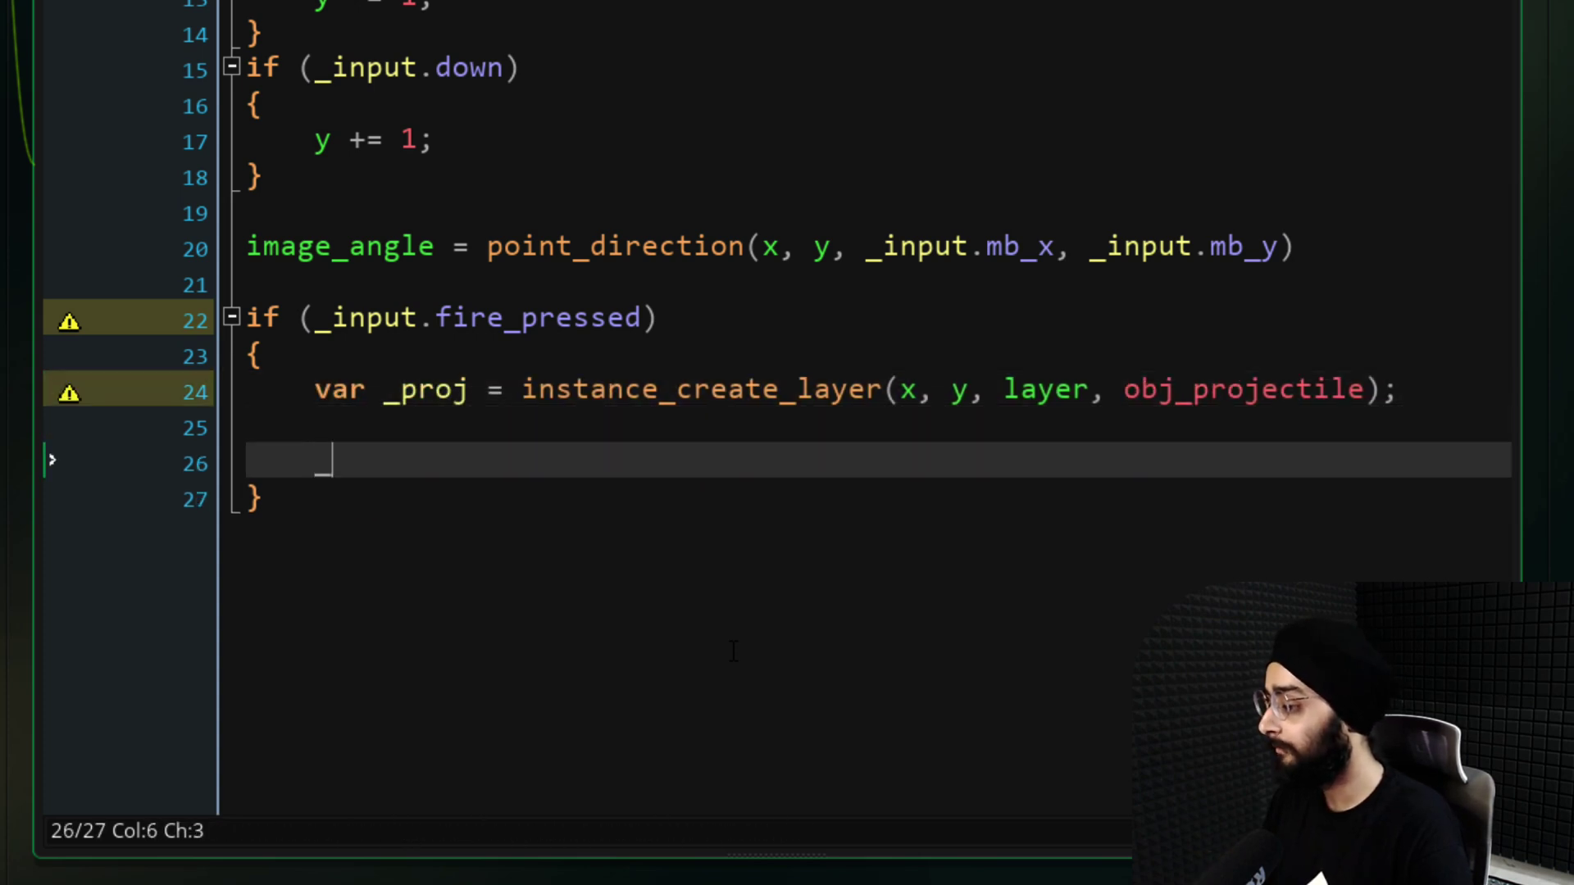
text(proj.speed = 10;)
key(Return)
text(_proj.direction = image_angle;)
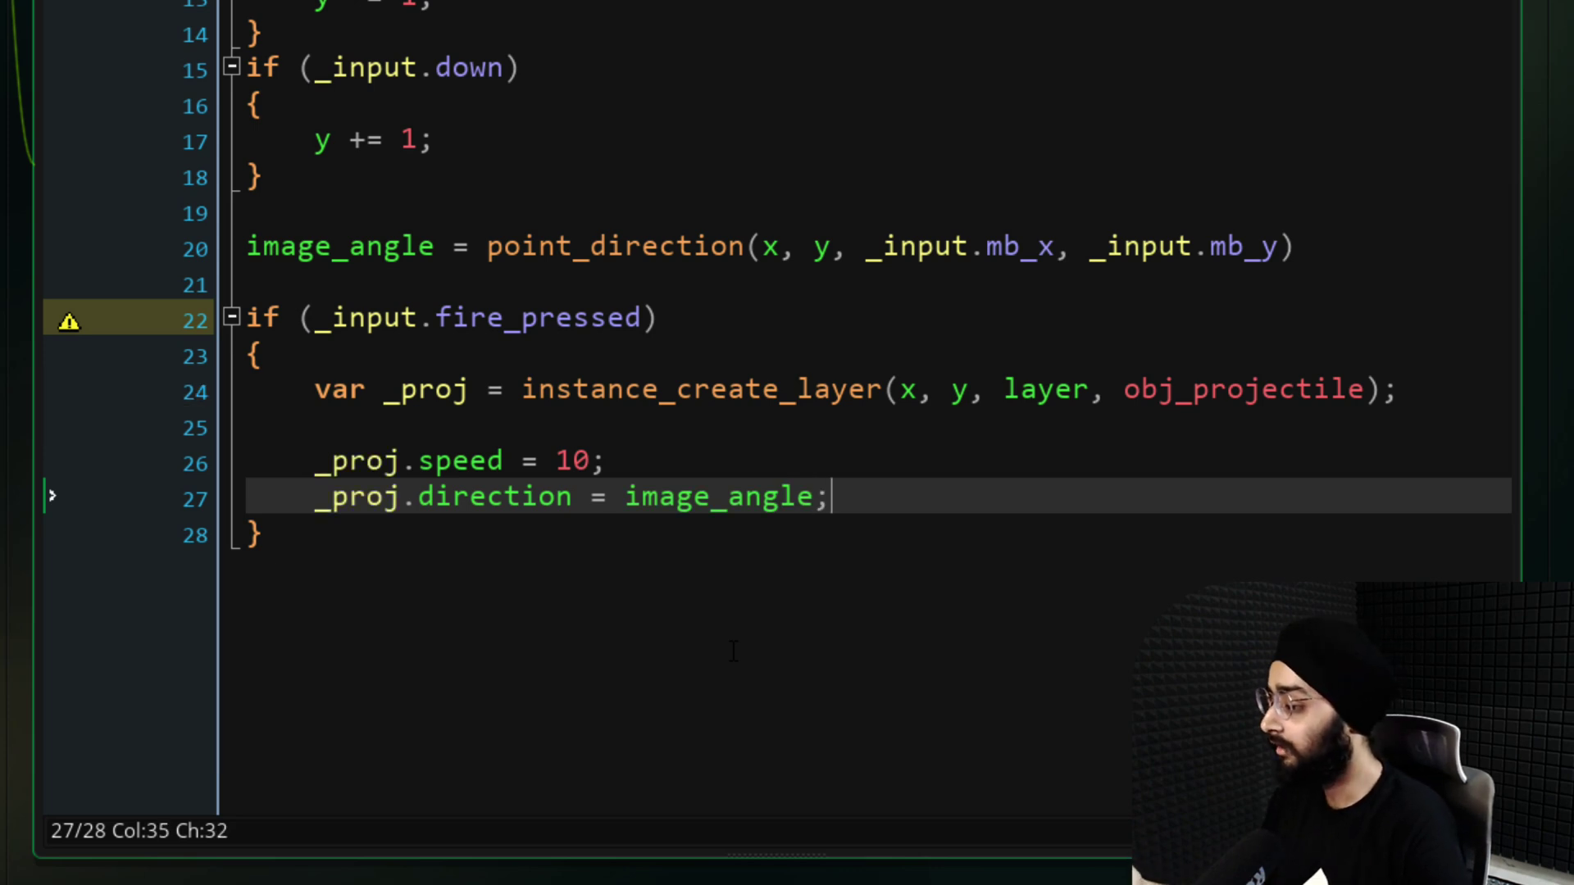
Add the lines _proj.image_angle = image_angle; and _proj.player = self; to the fire block
key(ctrl+d)
double_click(500, 535)
text(image_angle)
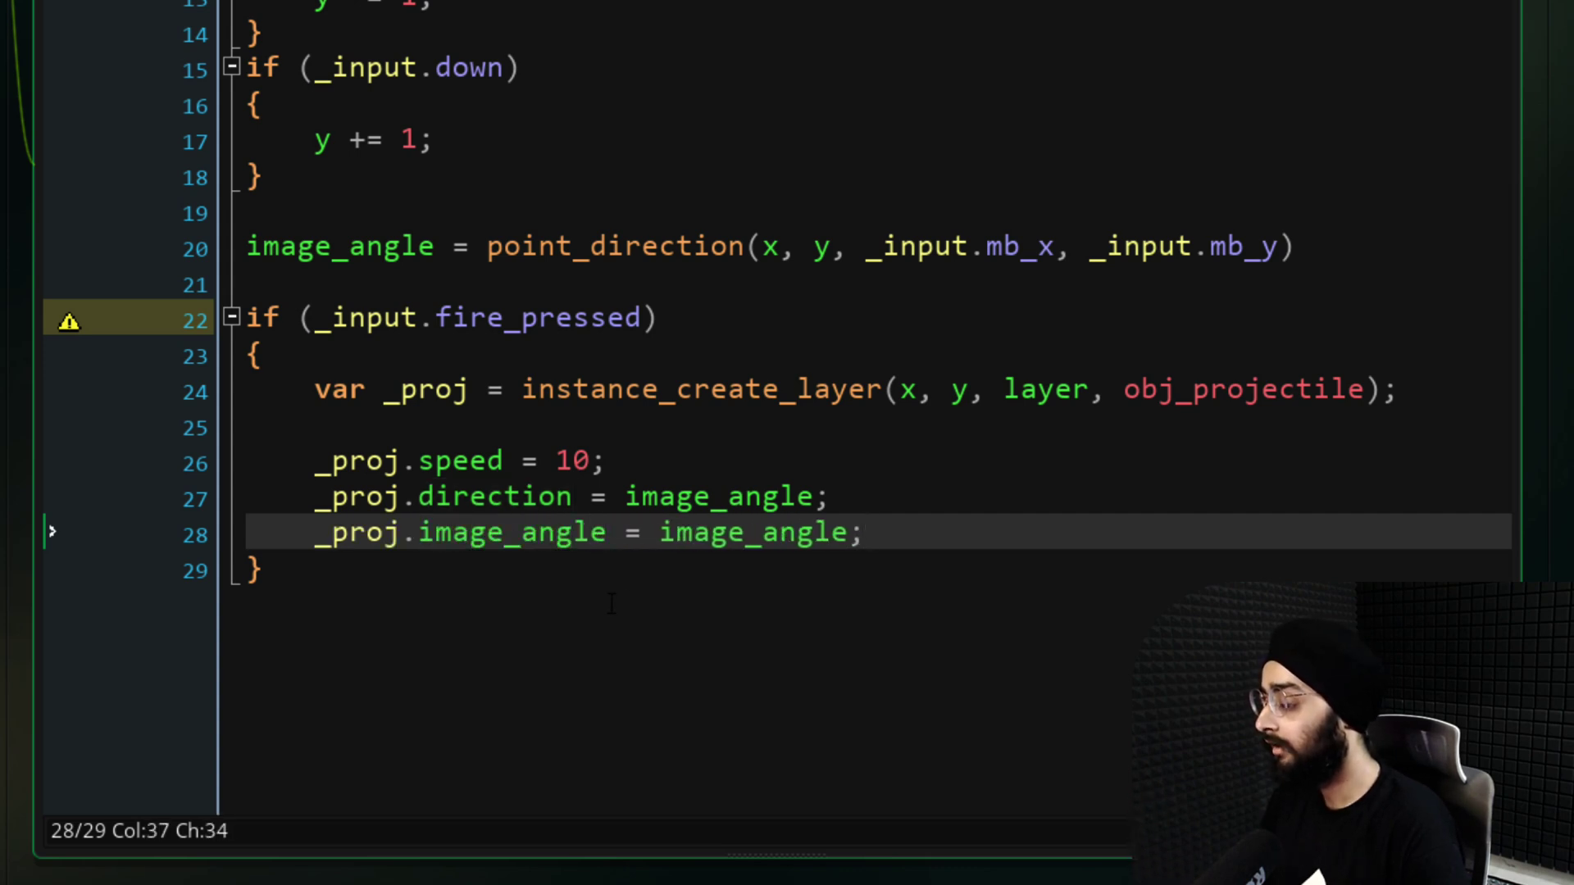
key(Return)
text(_proj.pla)
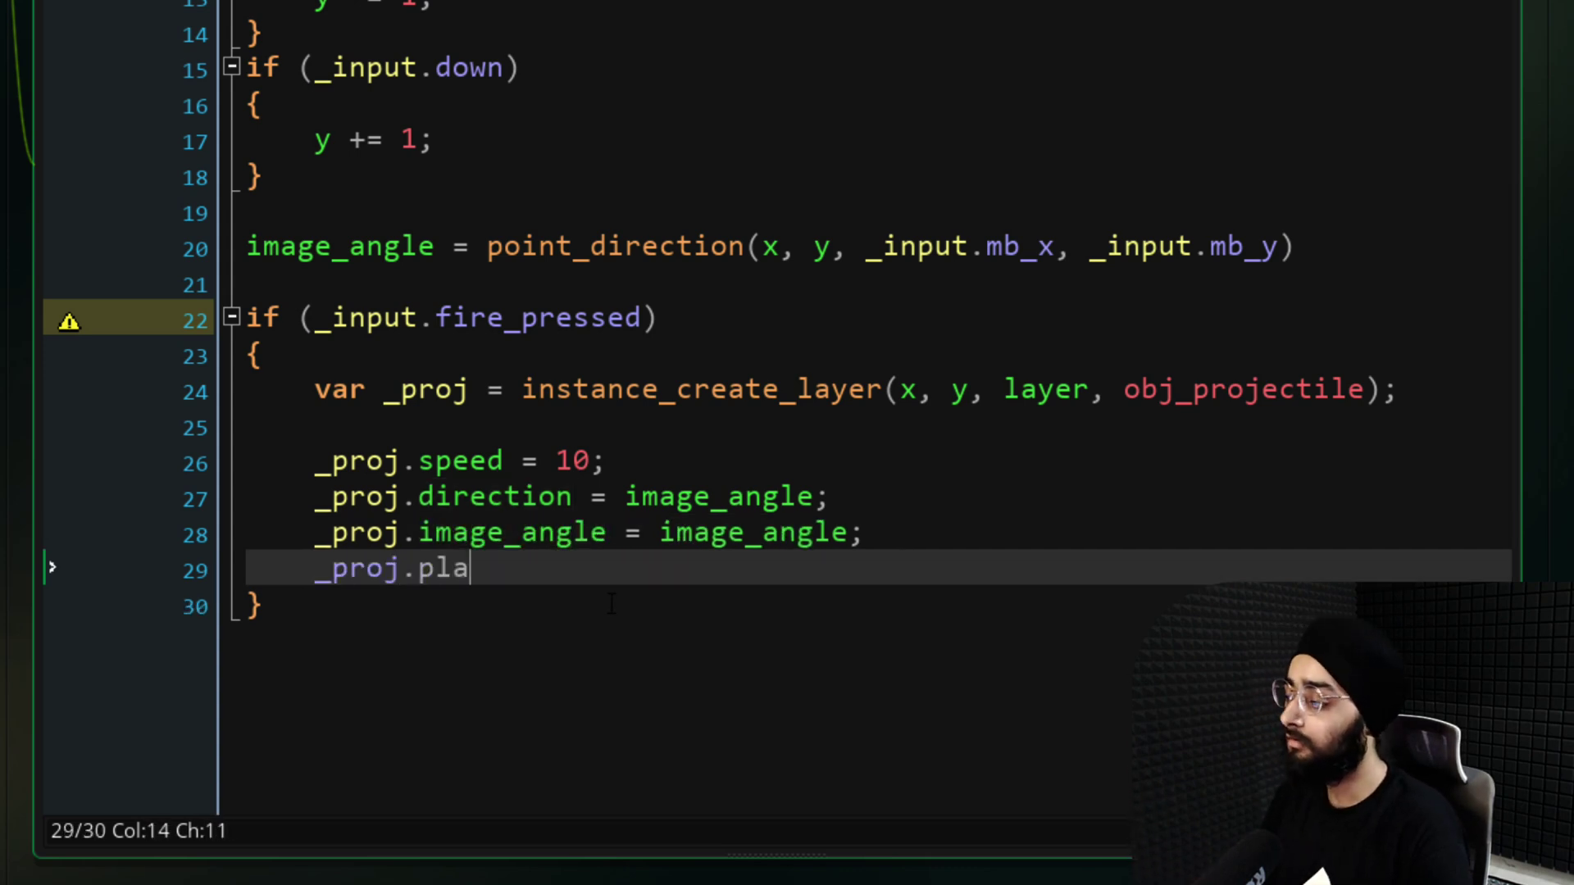
text(yer = self;)
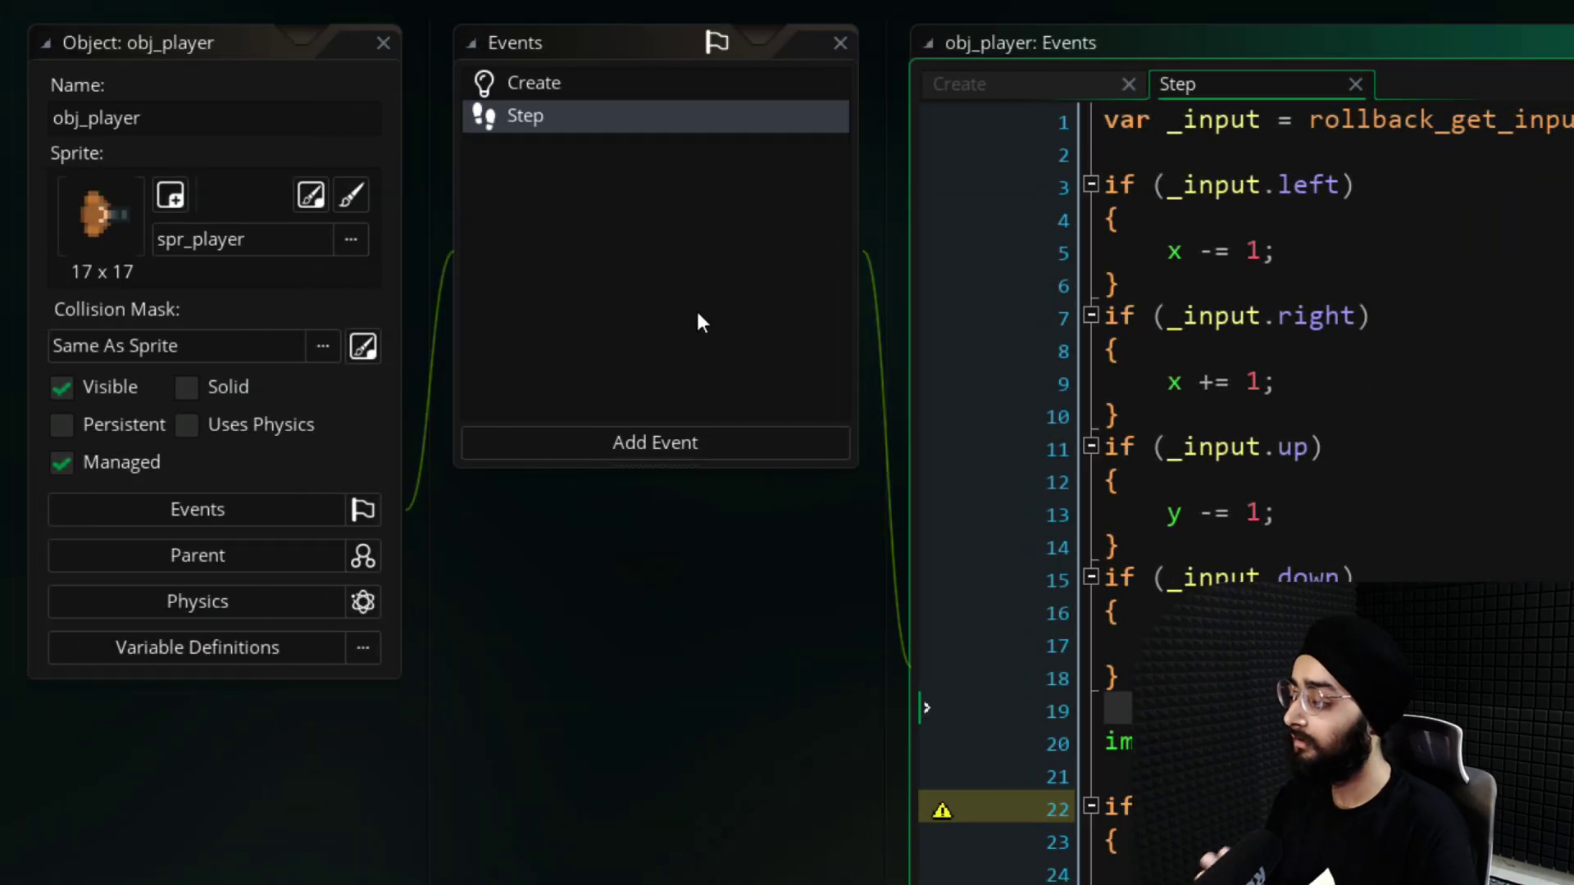
Add a Collision event with obj_projectile to obj_player
click(696, 308)
right_click(646, 255)
click(672, 273)
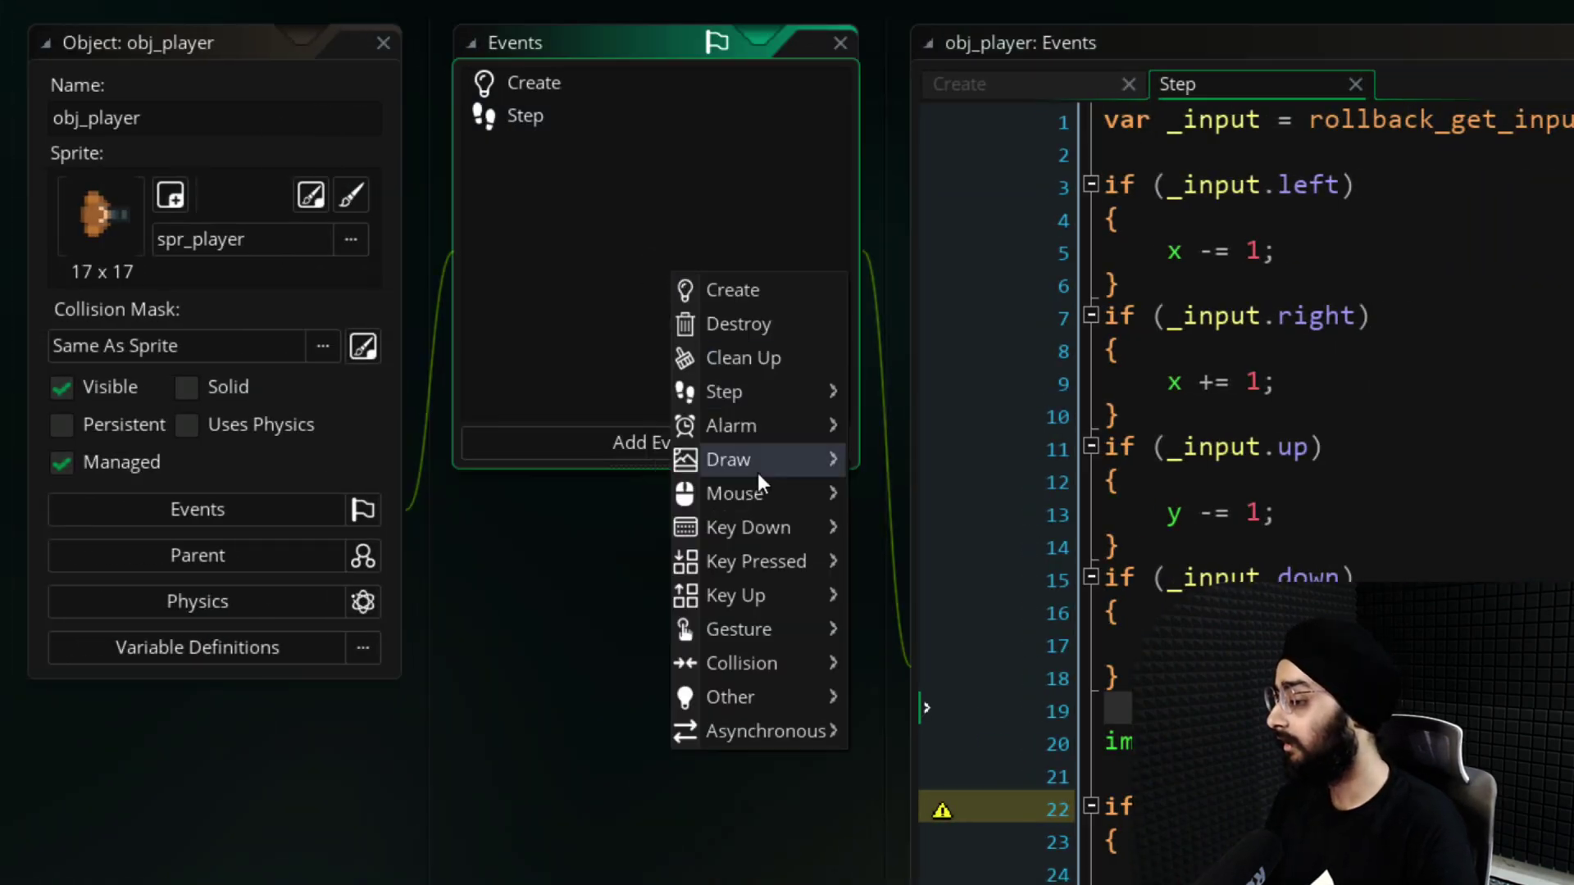
mouse_move(823, 661)
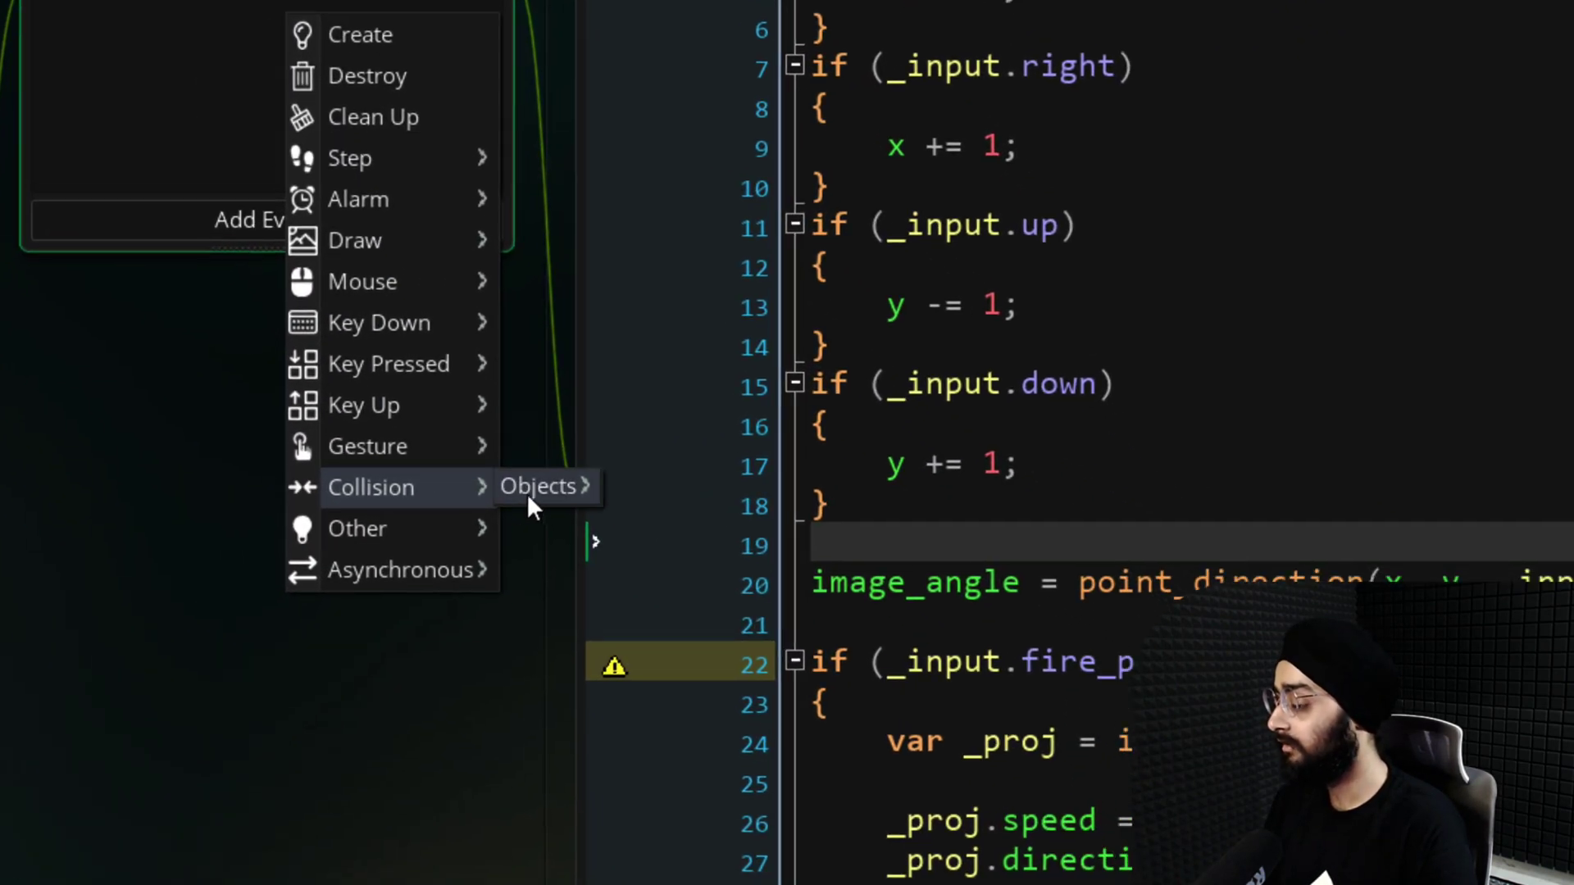
mouse_move(541, 487)
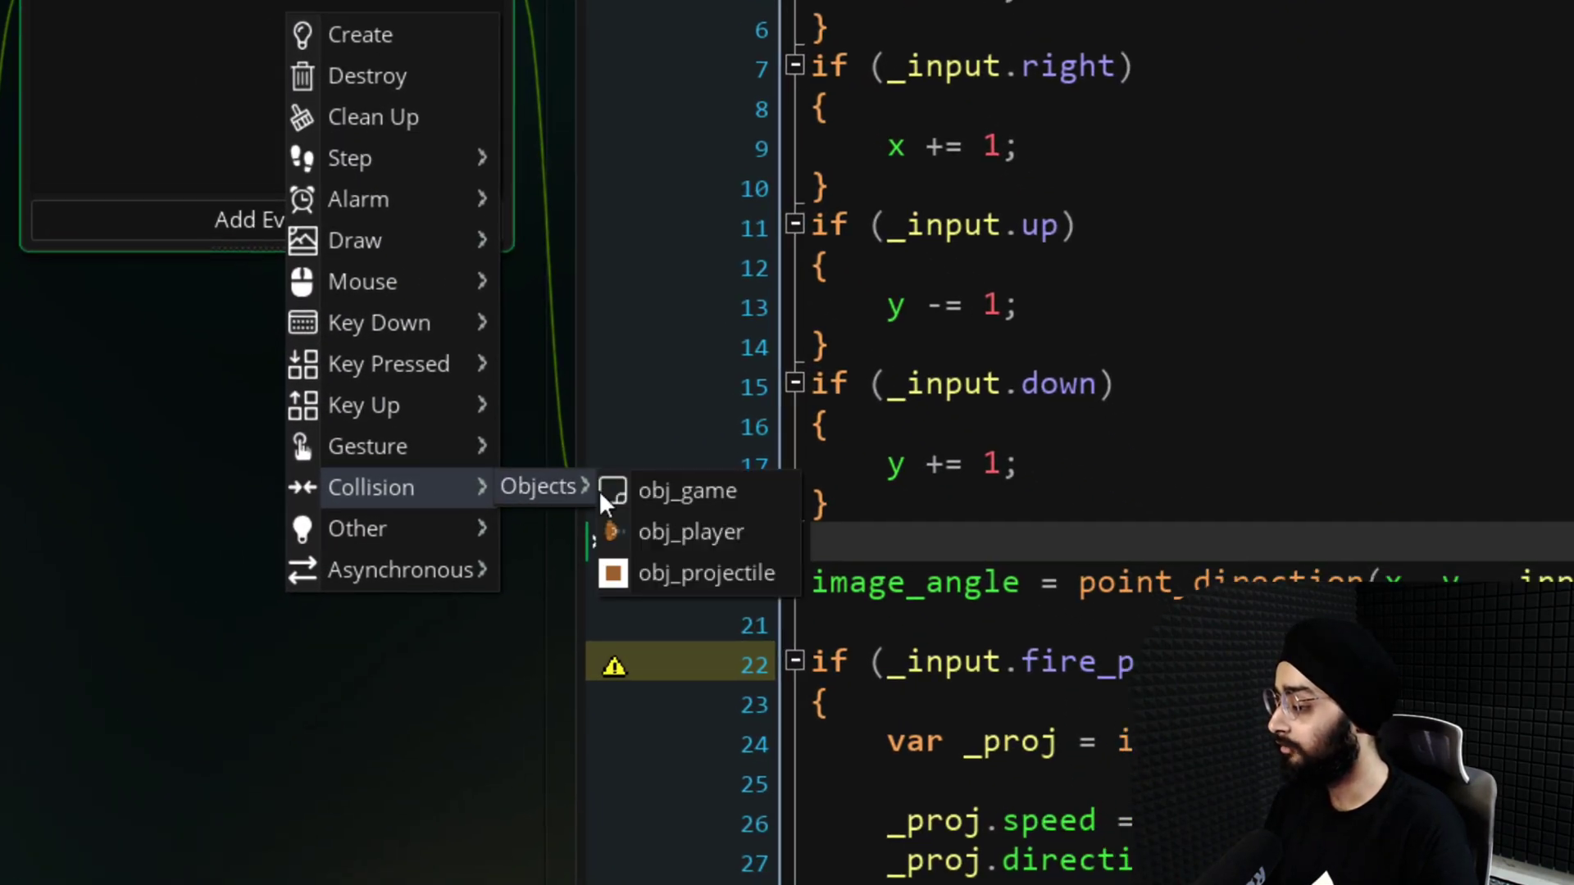
click(700, 578)
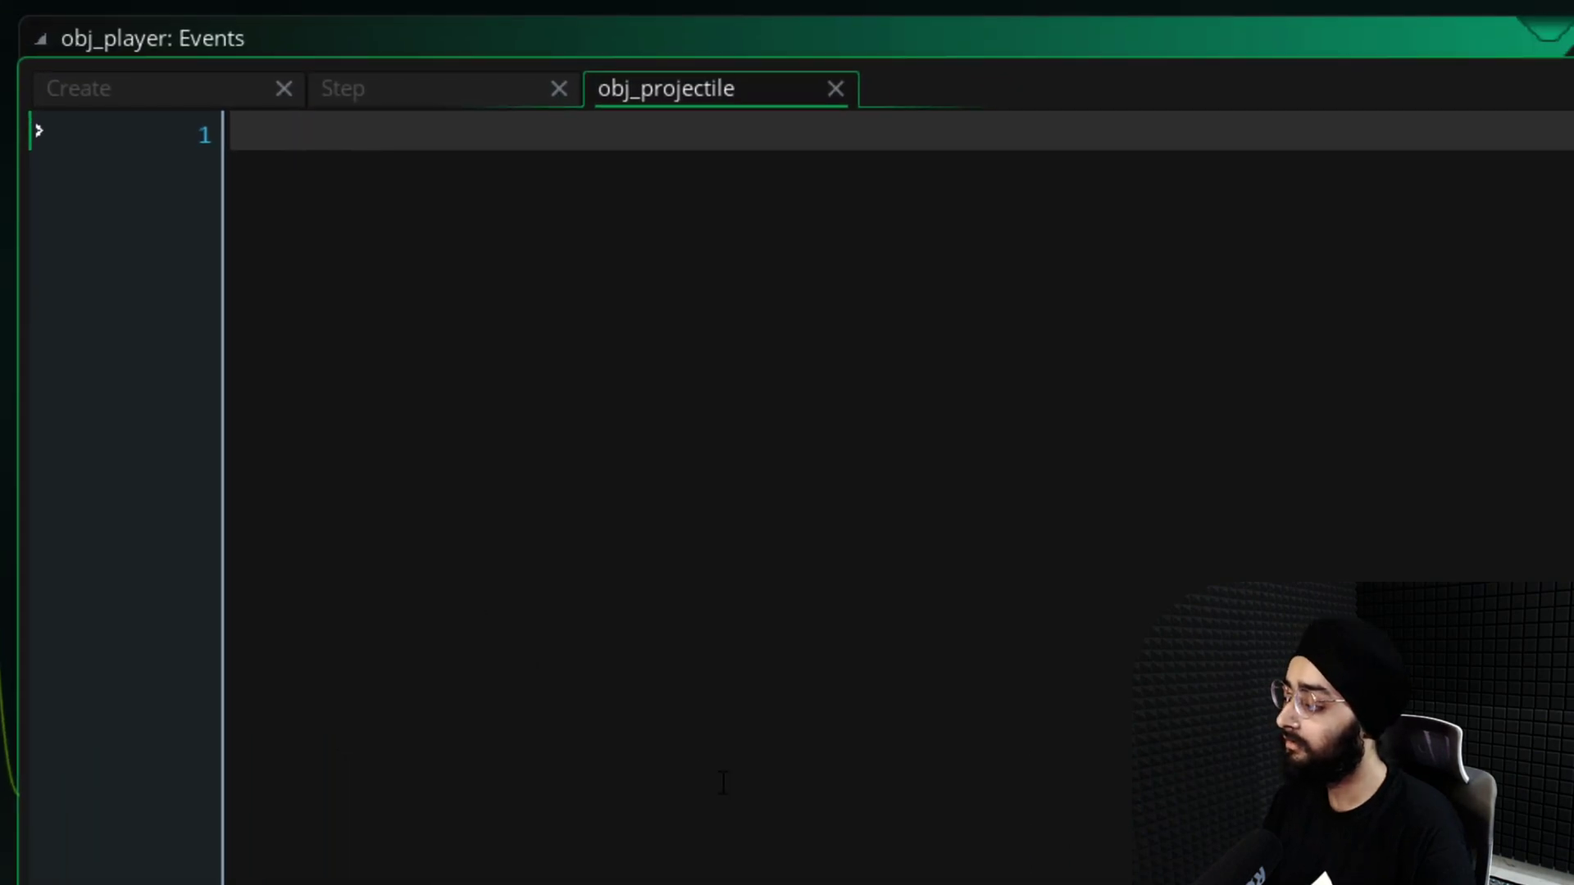
In the obj_projectile collision event, add if (other.player == self) return; as the first line
text(if (othe)
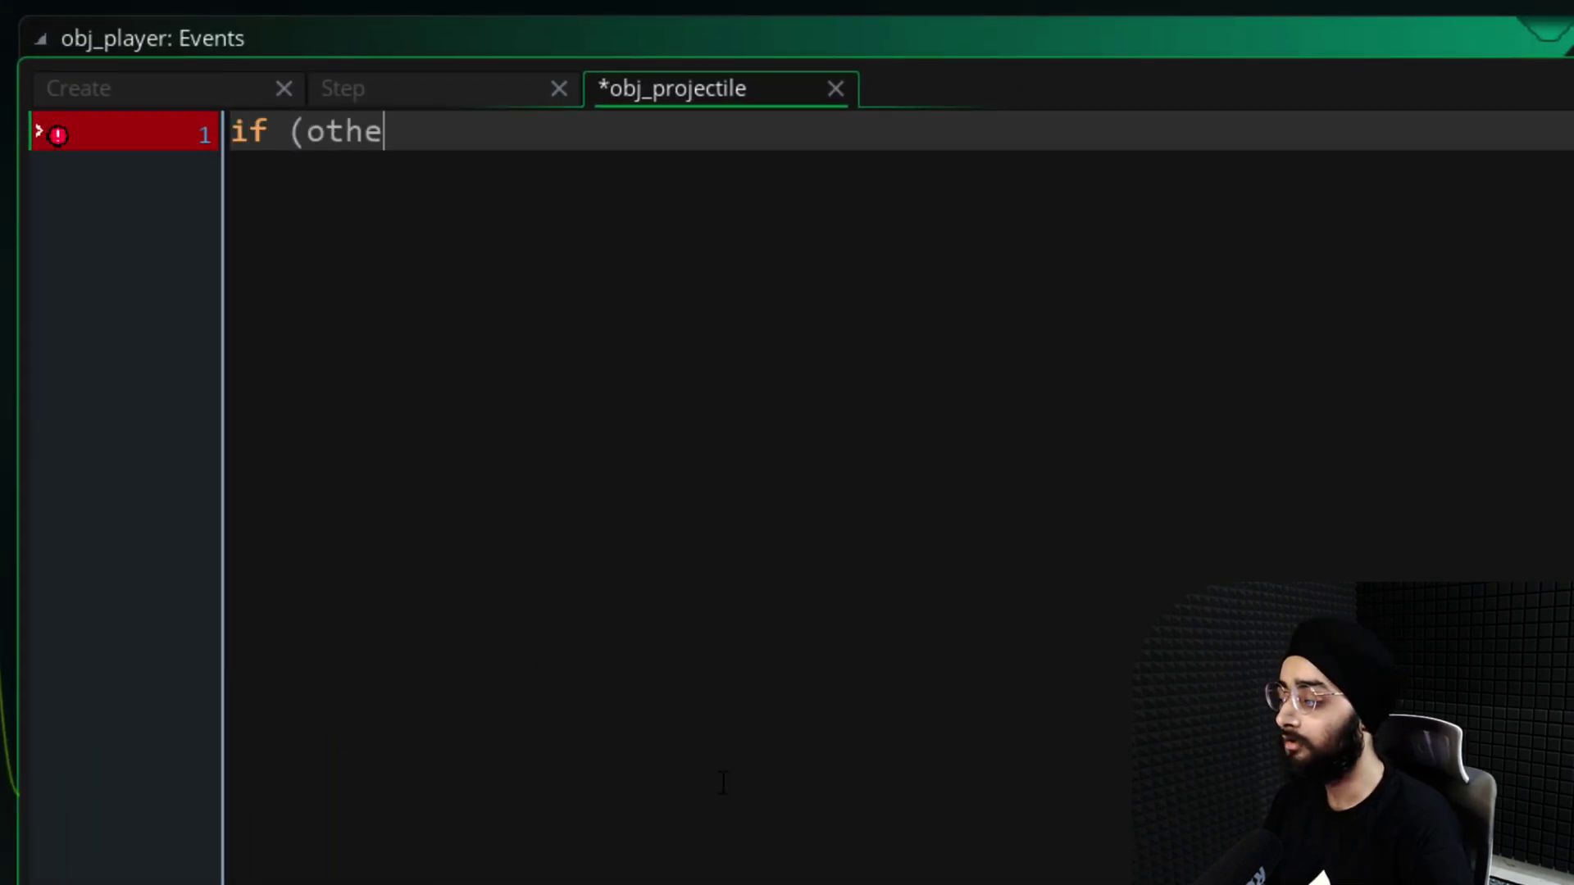
text(r.player == self) )
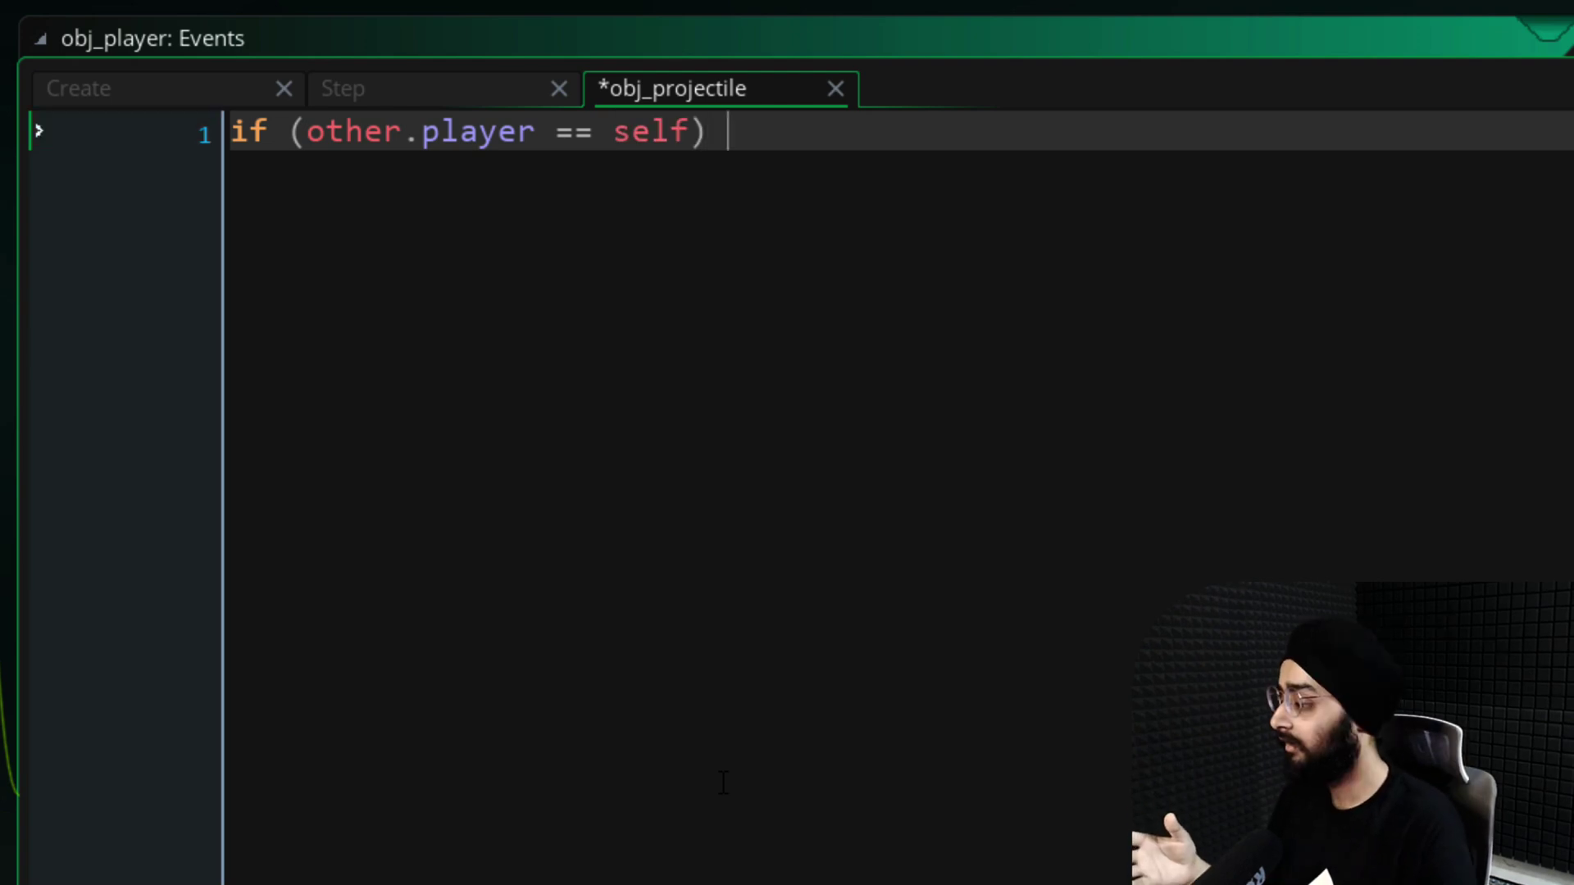
text(return;)
key(Return)
key(Return)
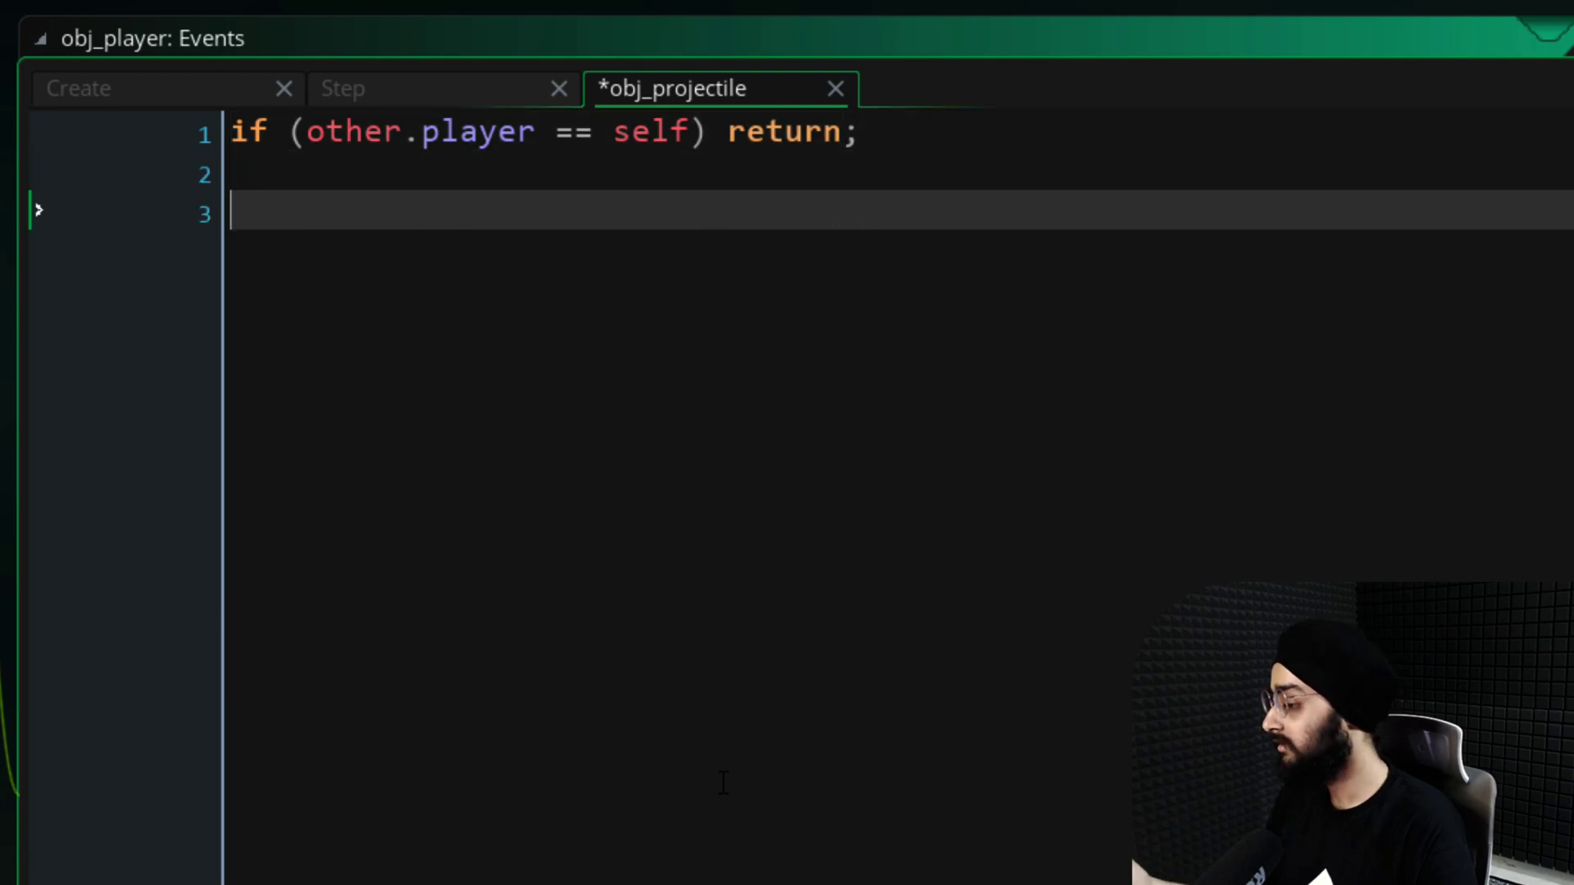
Below the ownership check, add effect_create_above(ef_ring, x, y, 0, c_white);
text(effect_create_above(ef_ring,)
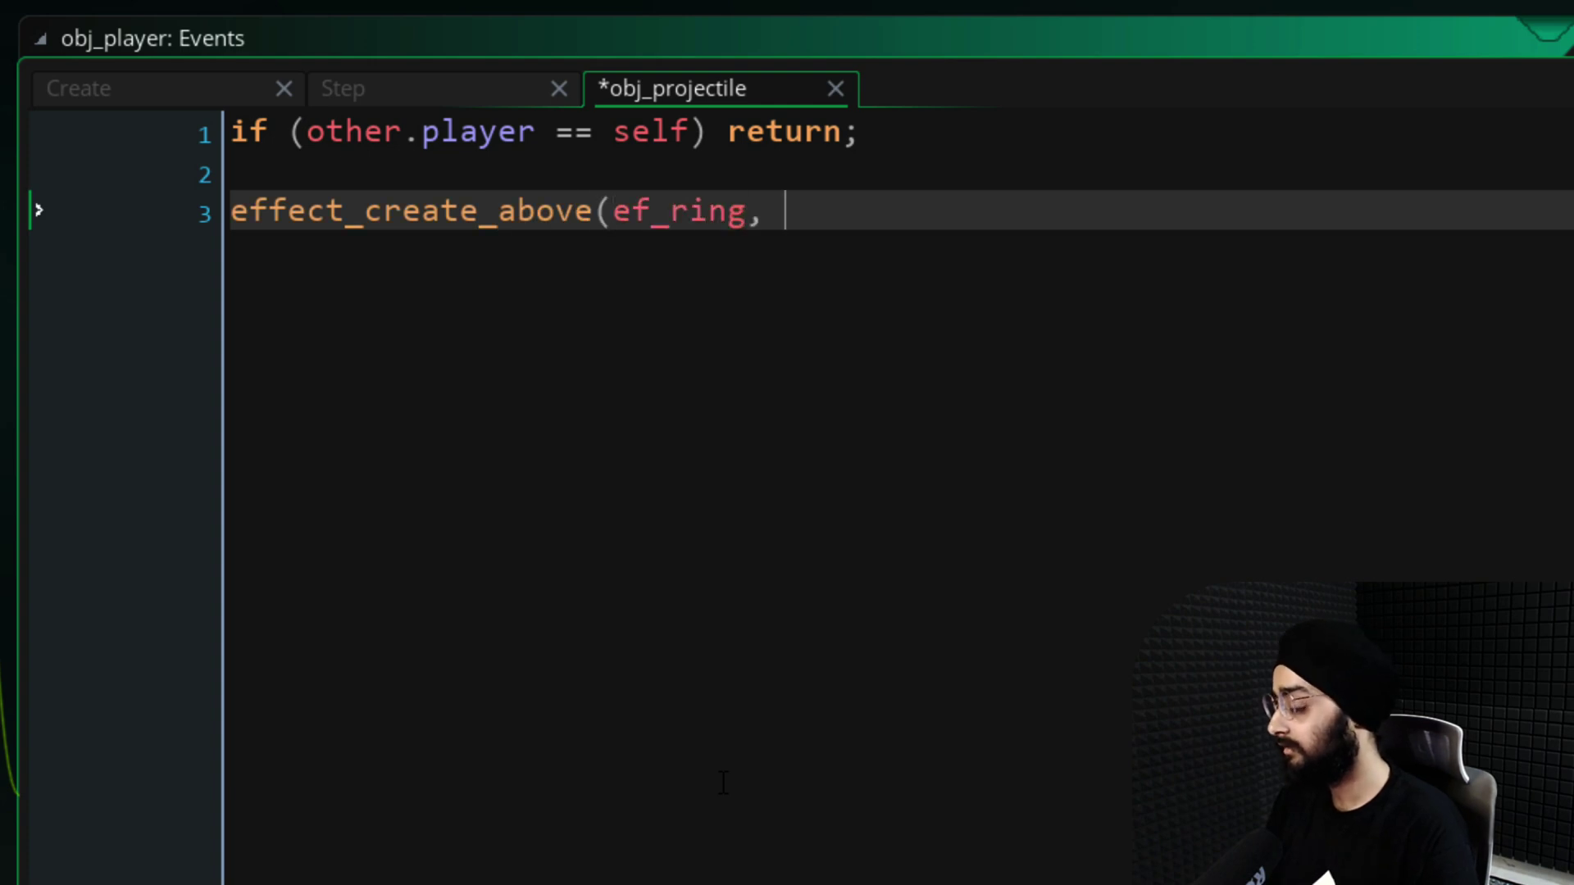
text(y, 0, c_w)
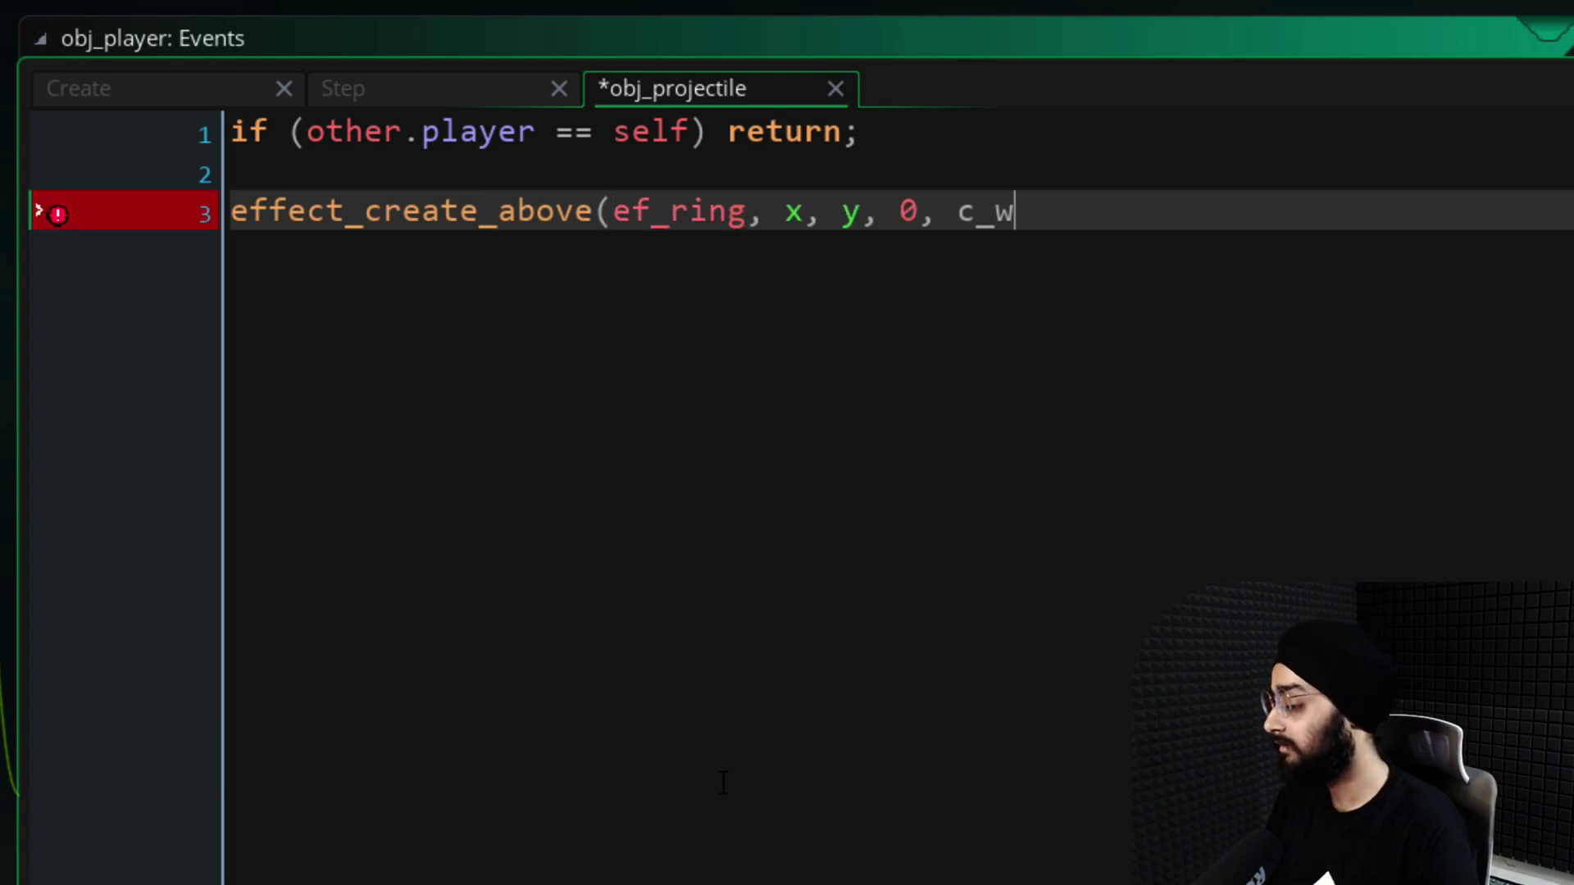
key(Return)
key(Return)
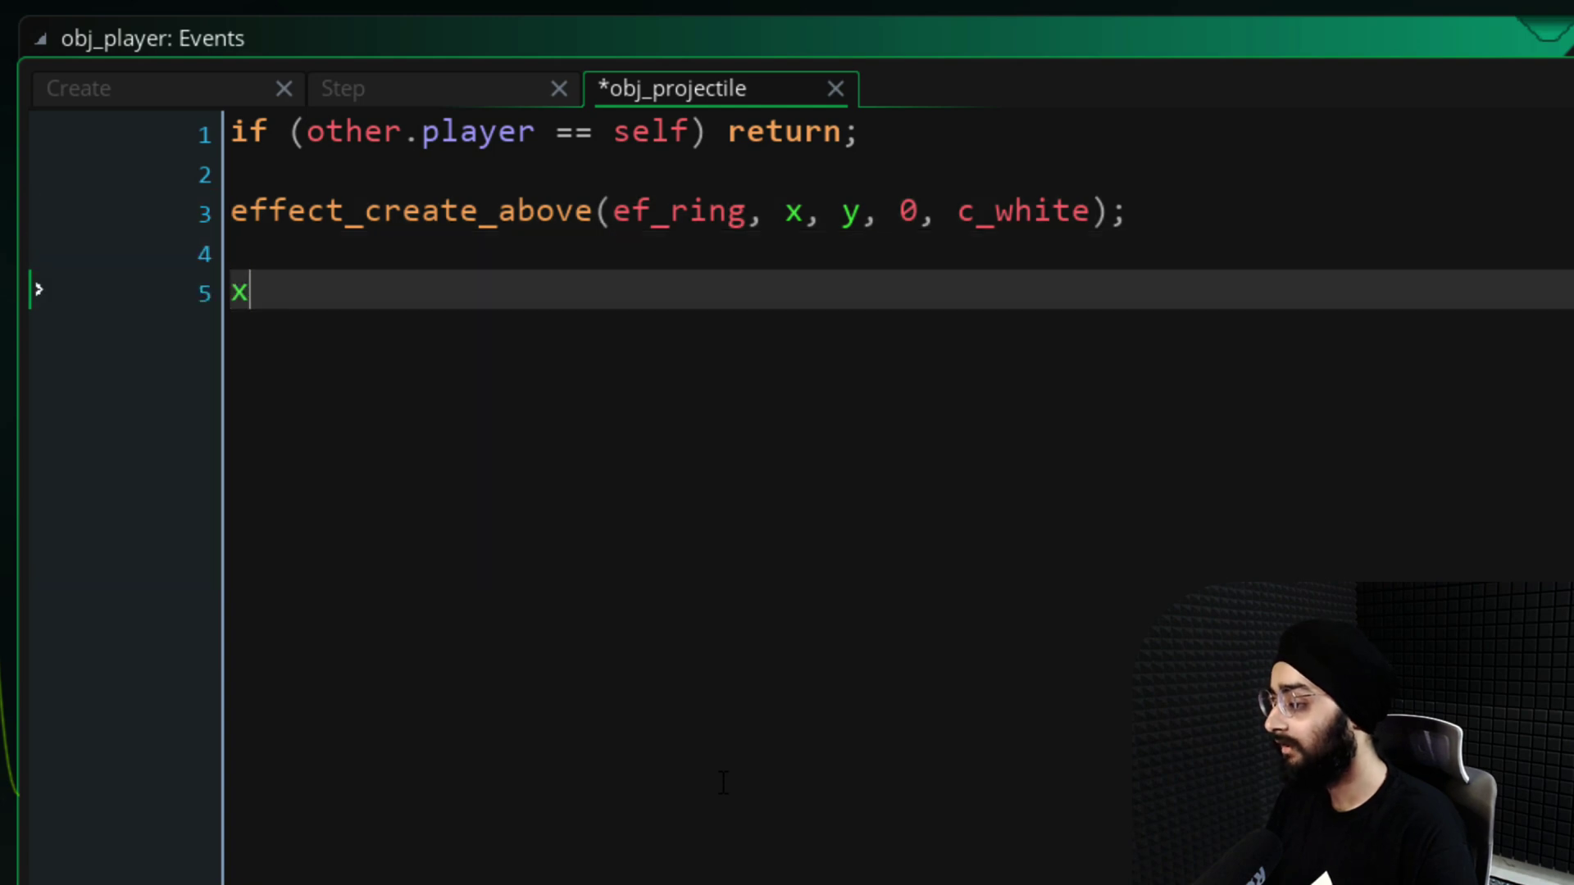
Respawn the player randomly with x = irandom_range(40, room_width - 40); and y = irandom_range(40, room_height - 40);
text(x = irandom_range(40, room_width - 40);)
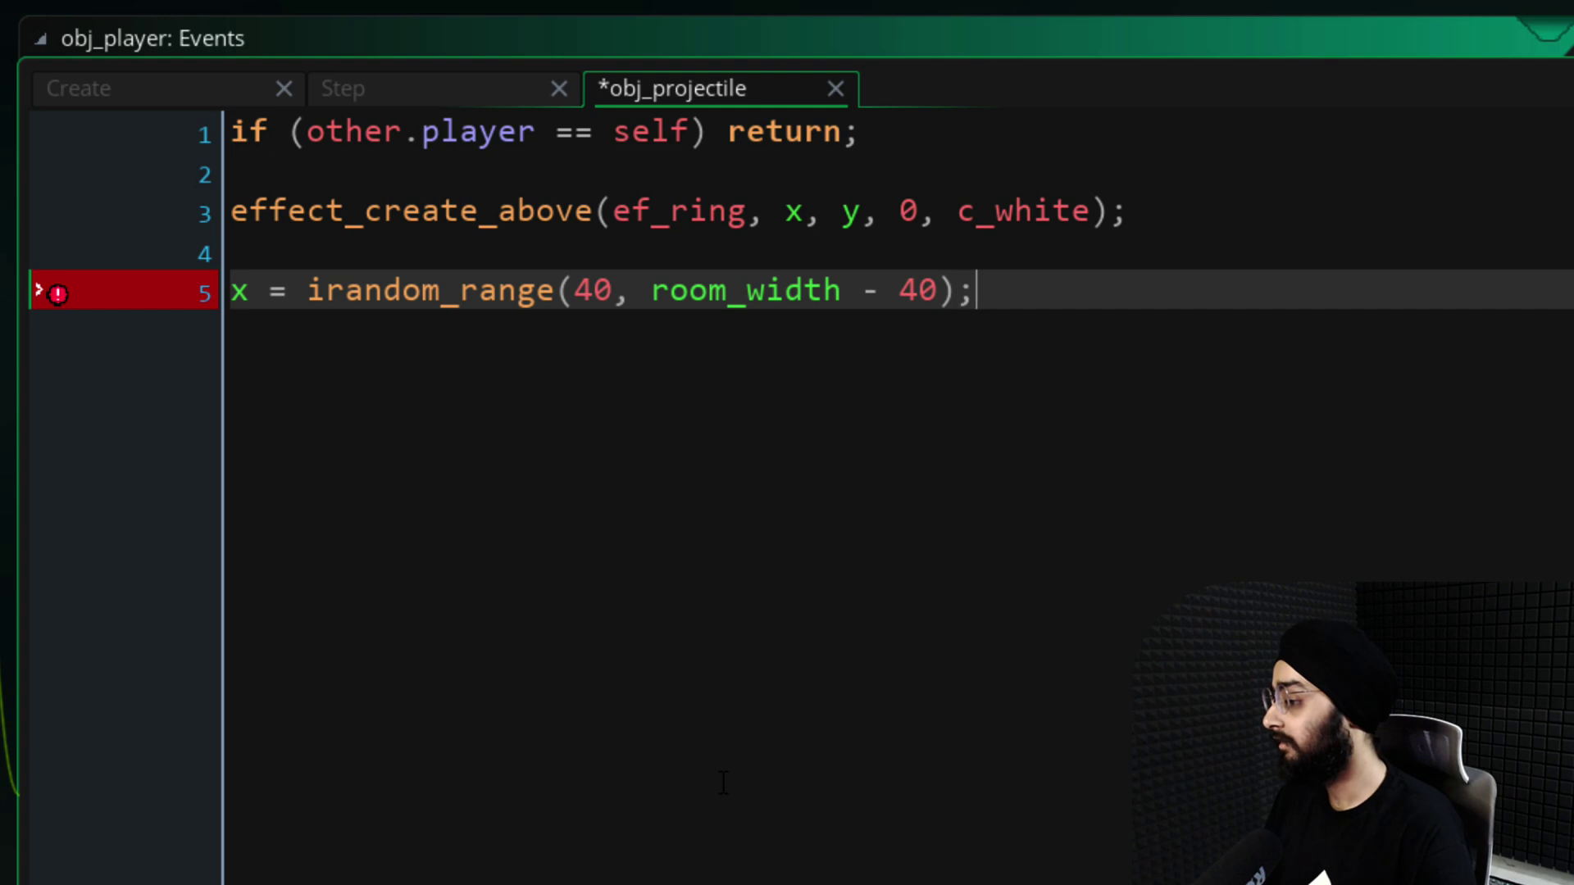
key(ctrl+d)
text(y)
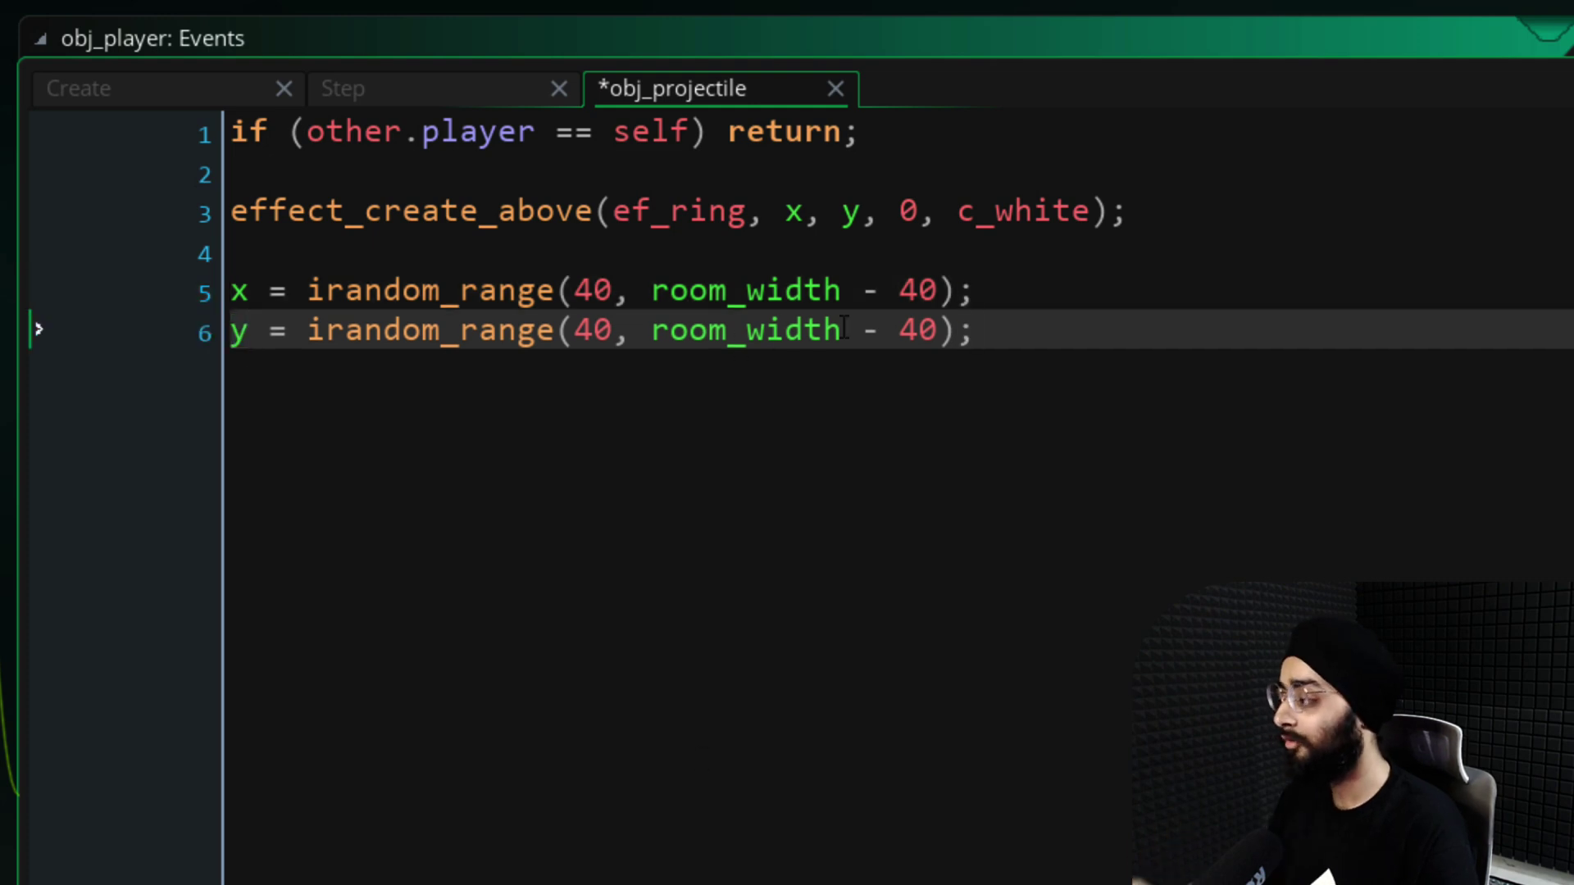
text(height)
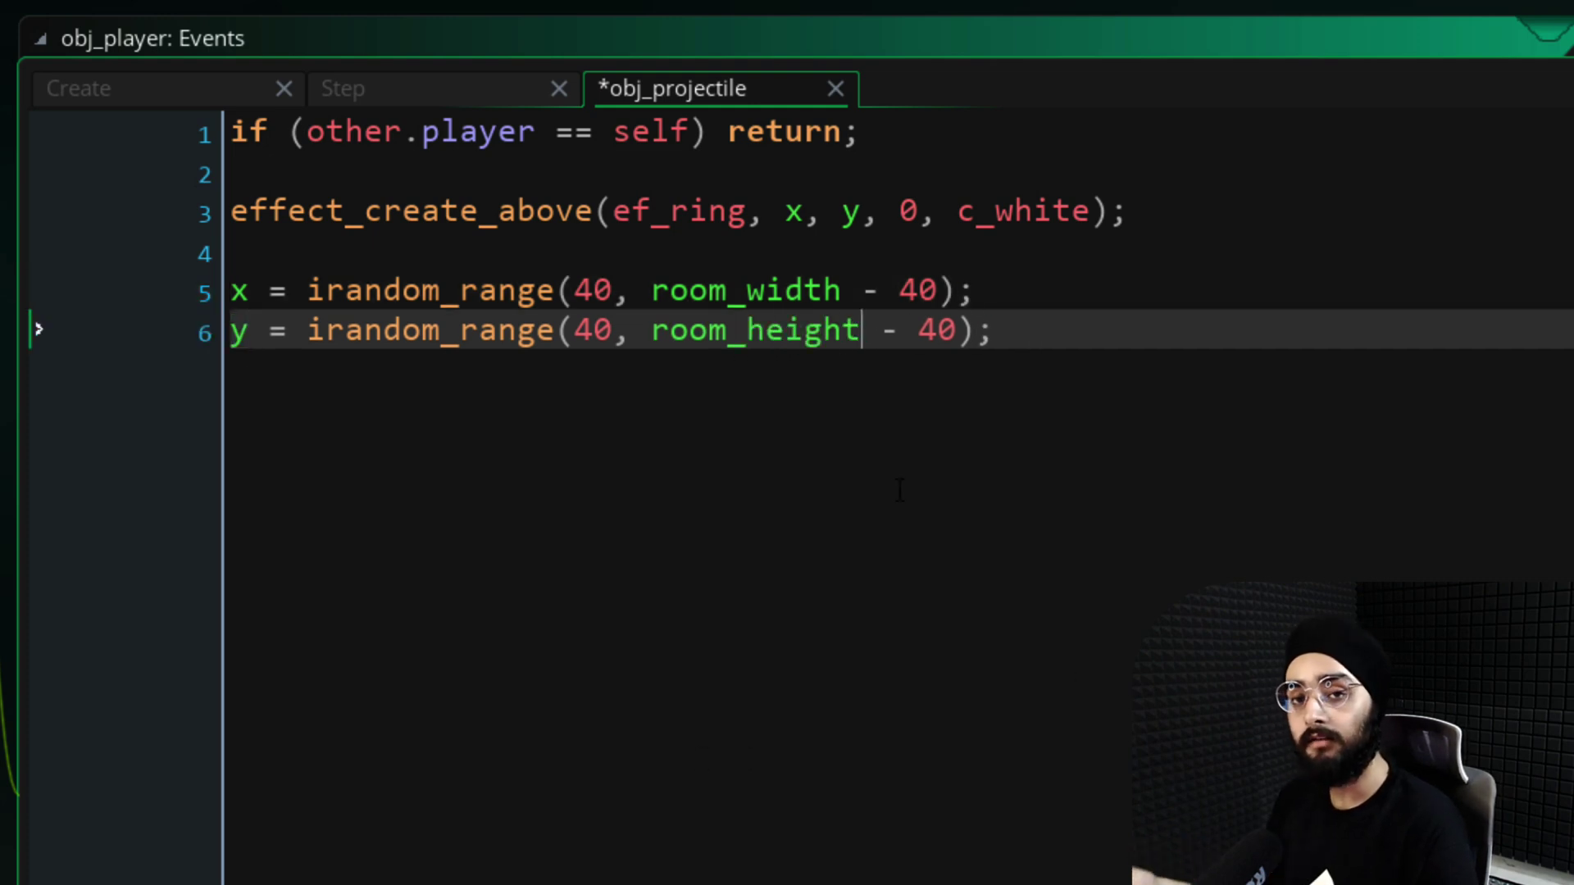
End the collision code with instance_destroy(other); below the respawn lines
key(End)
key(Return)
key(Return)
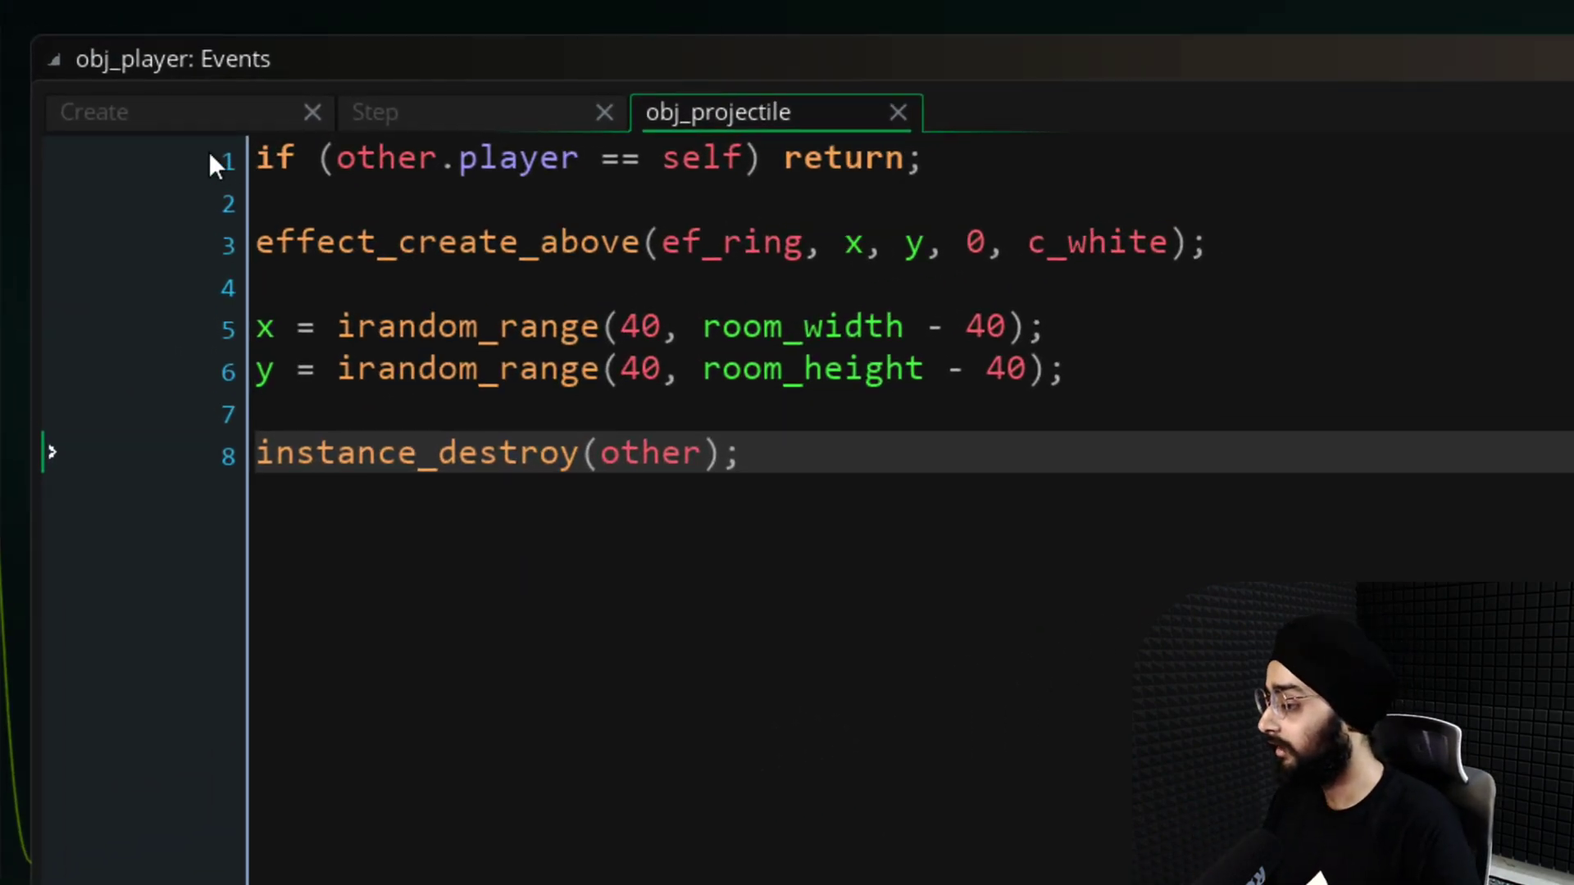
Add points = 0; at the end of obj_player's Create event
click(195, 119)
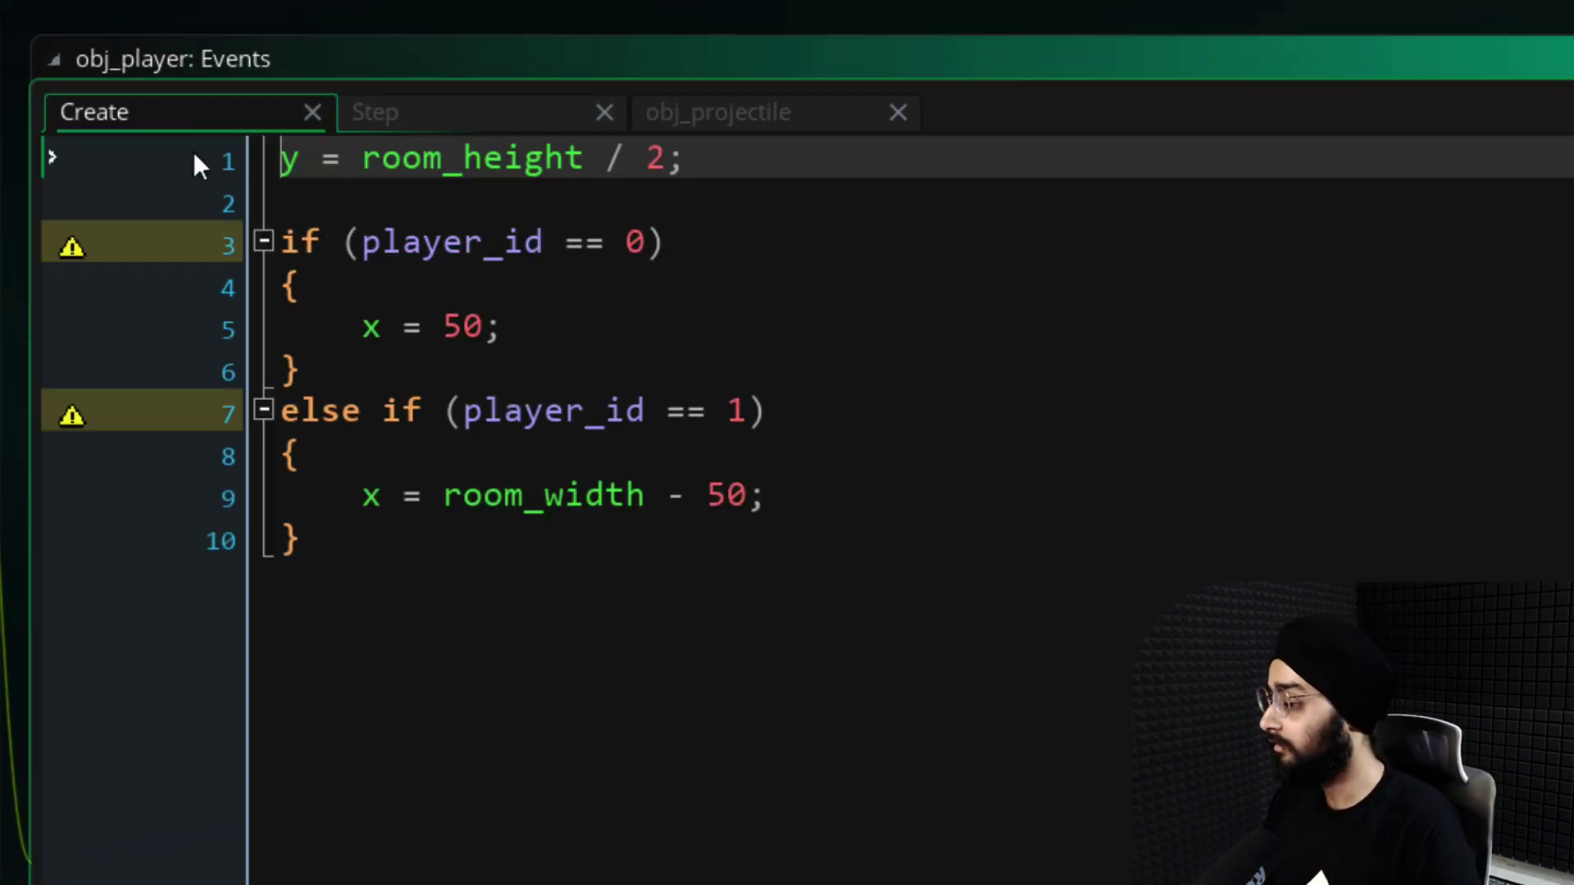
click(643, 596)
key(Return)
key(Return)
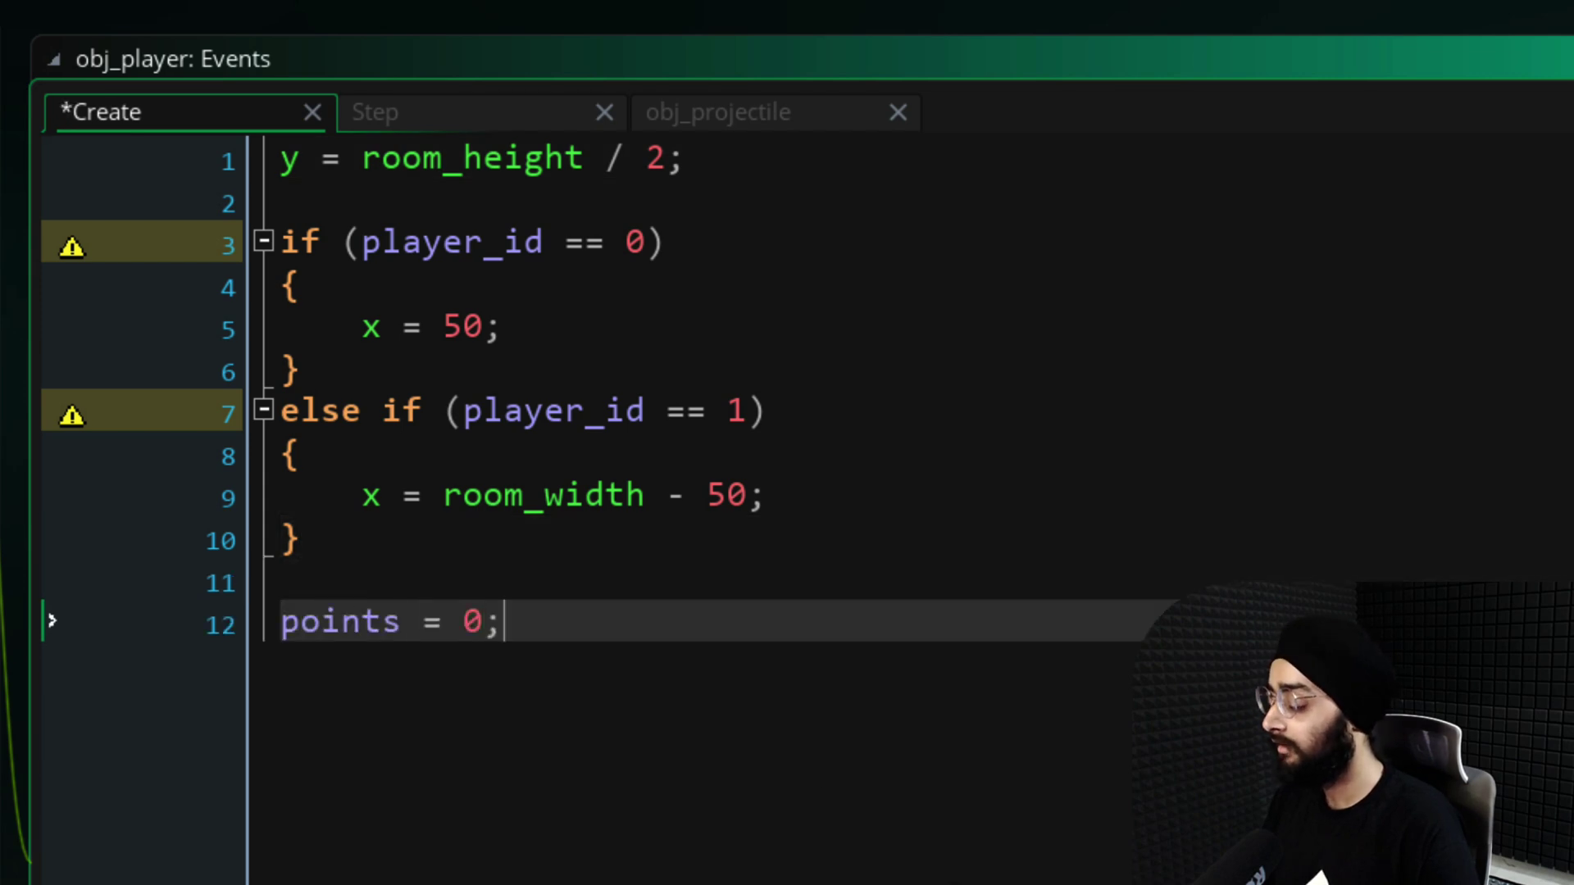
Add a Draw End event to obj_player
right_click(125, 224)
click(139, 235)
mouse_move(230, 426)
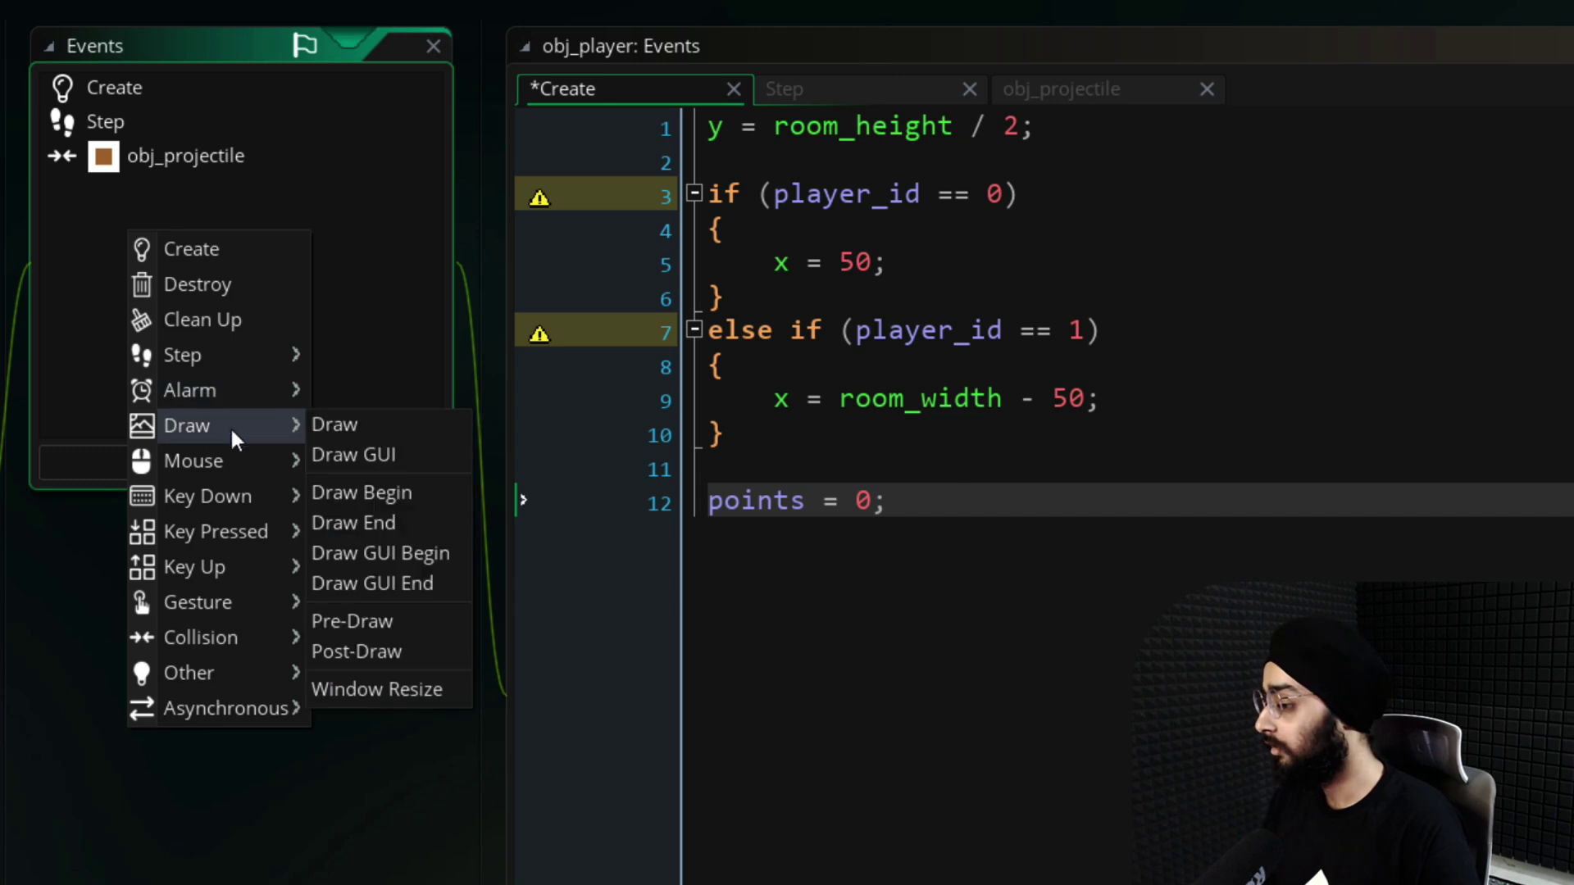
click(376, 524)
In the Draw End event, enter draw_text(x, y - 20, points); and draw_text(x, y - 40, player_name);
text(draw_tex)
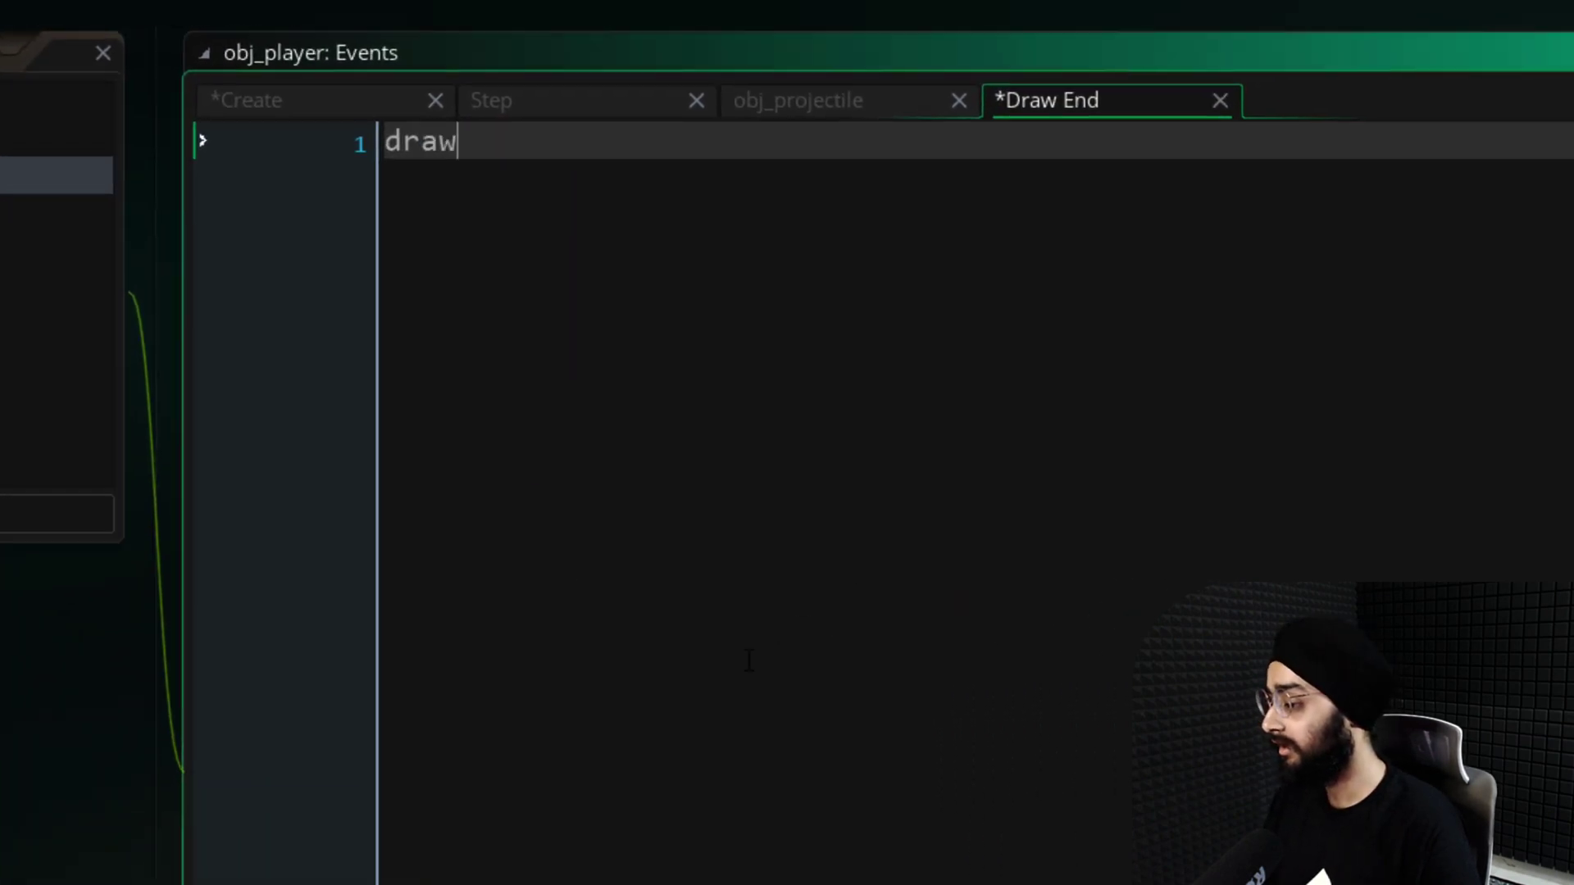
text(t(x, y - 20, points);)
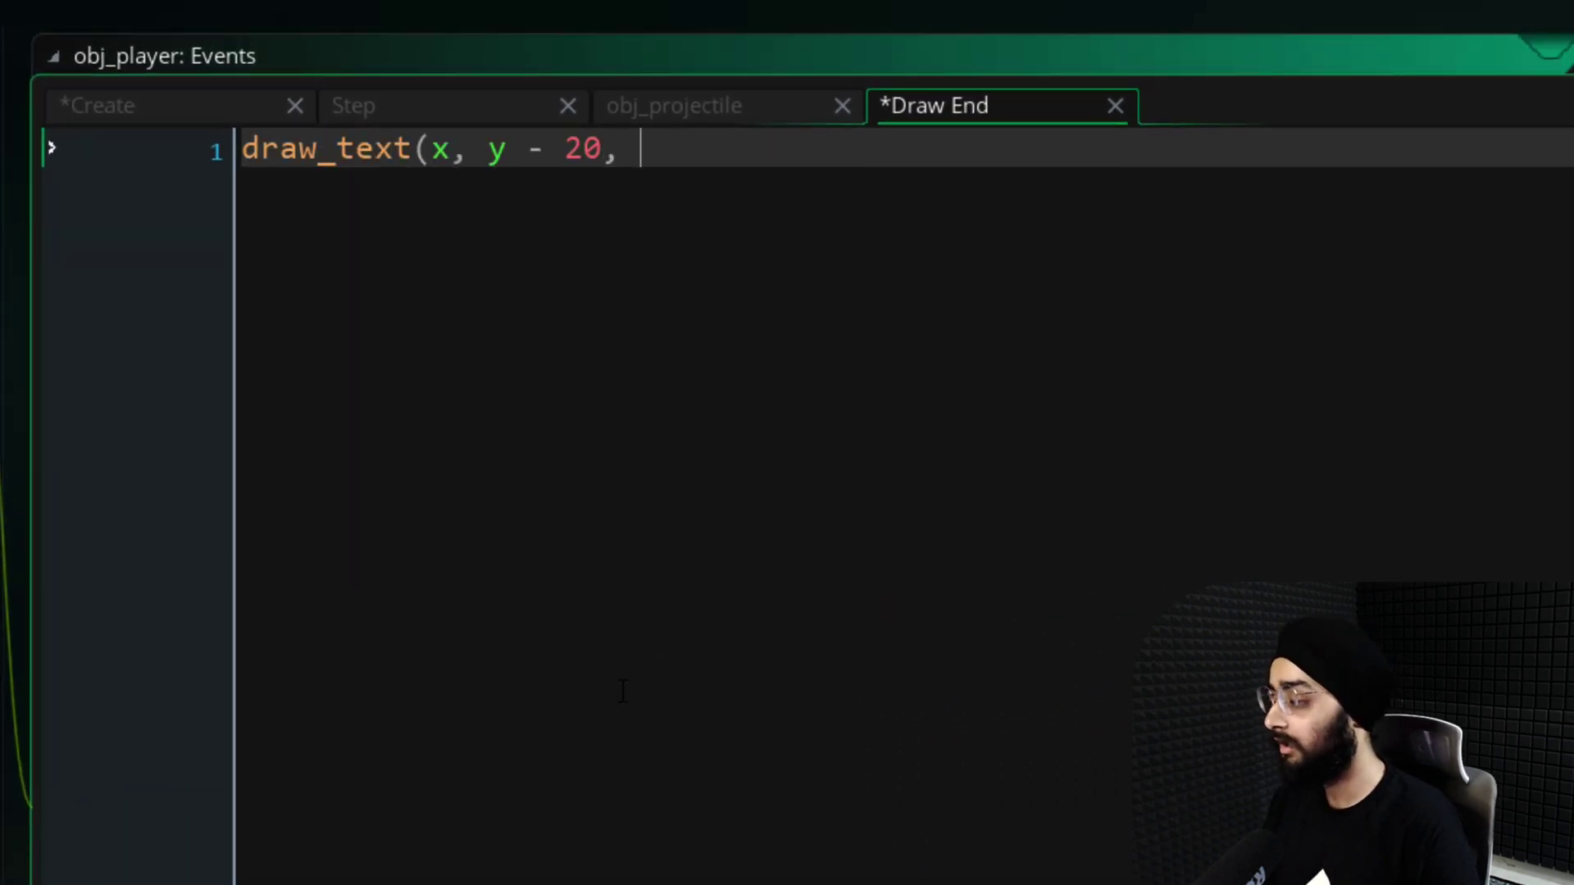
key(ctrl+d)
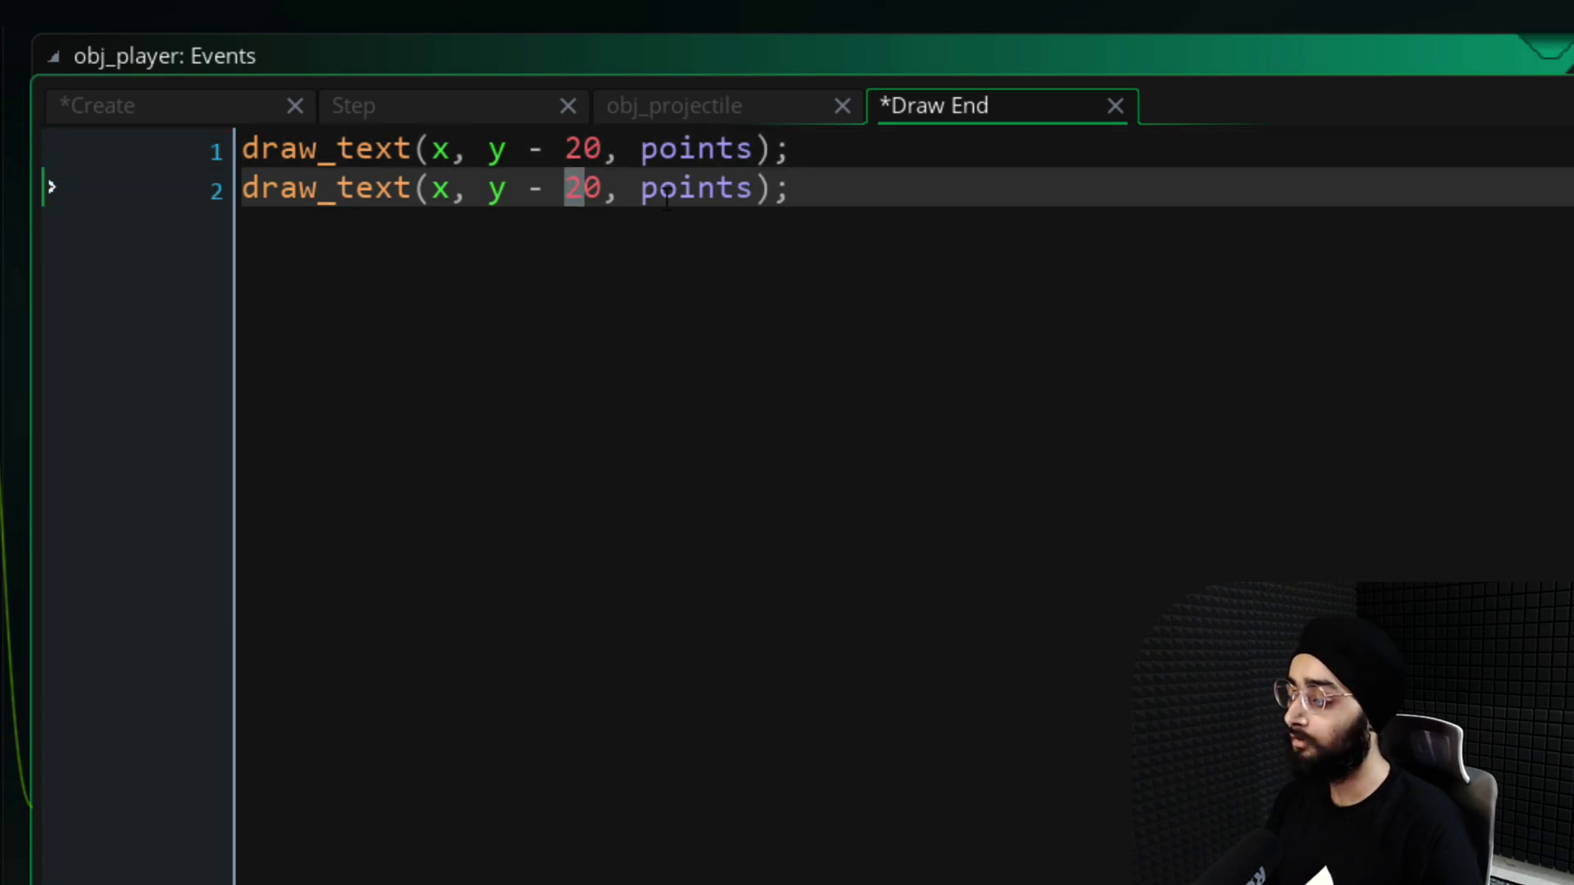
text(4)
double_click(668, 190)
text(player_name)
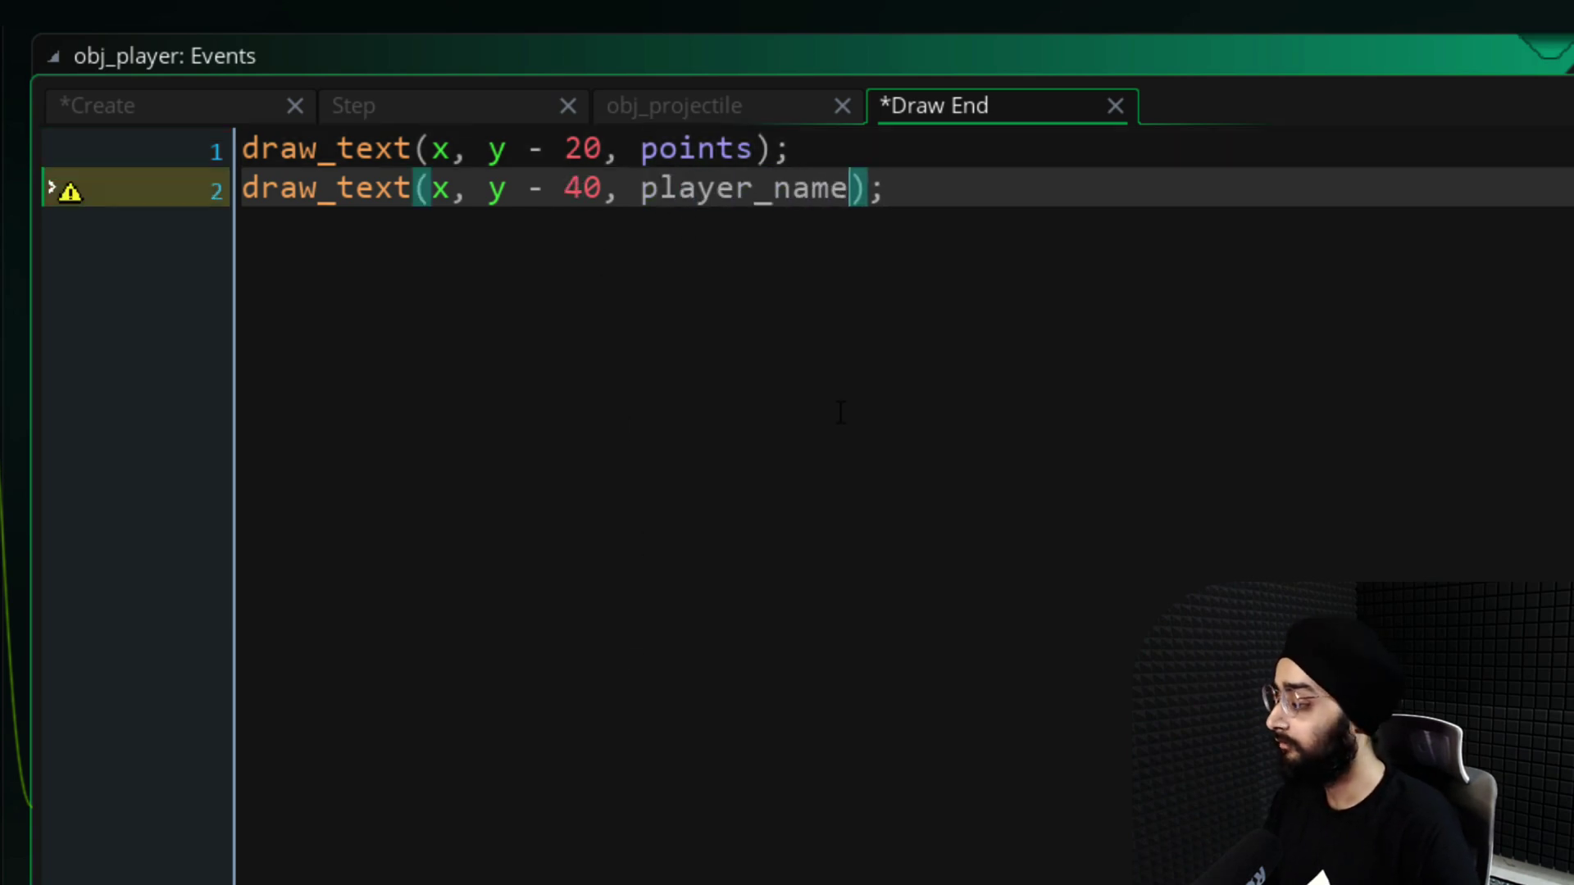
In the obj_projectile collision event, insert other.player.points += 1; above the instance_destroy line
click(717, 100)
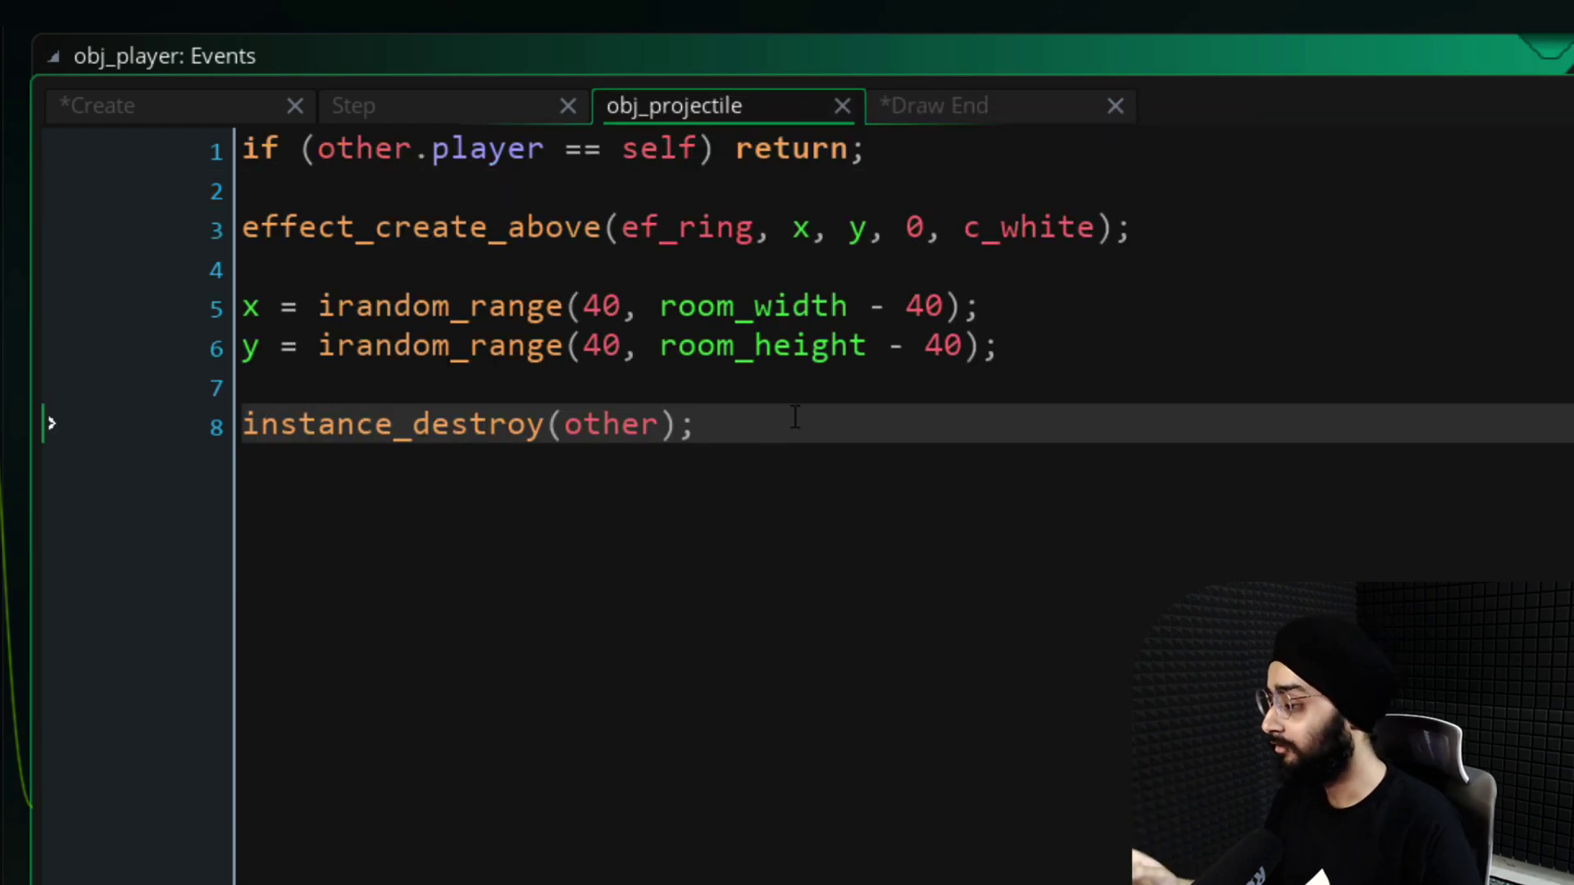
click(1045, 353)
key(Return)
key(Return)
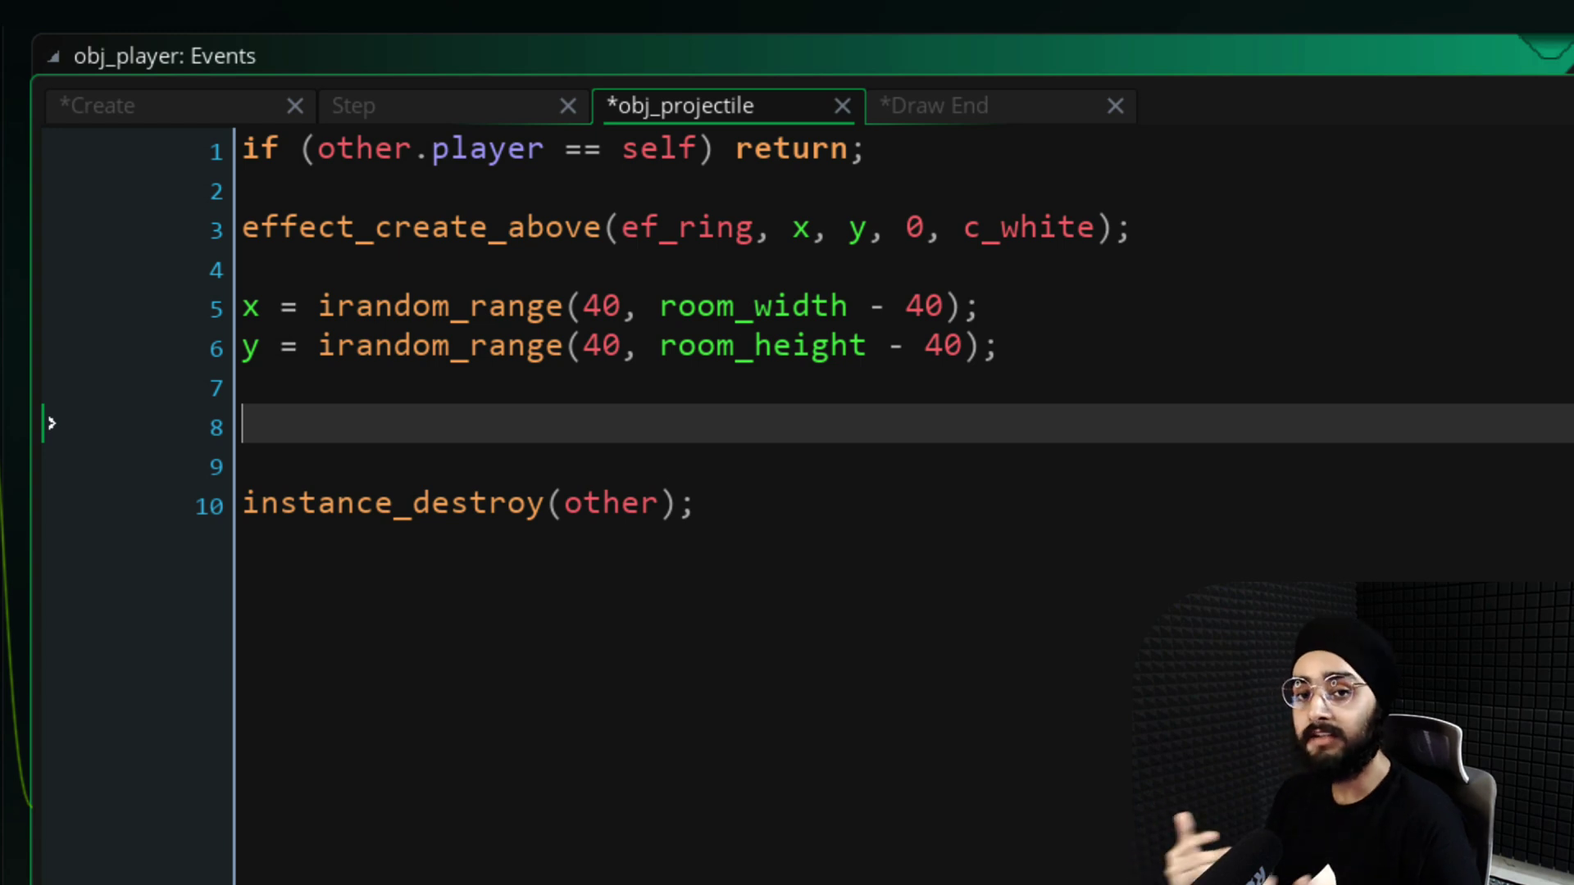
text(other.play)
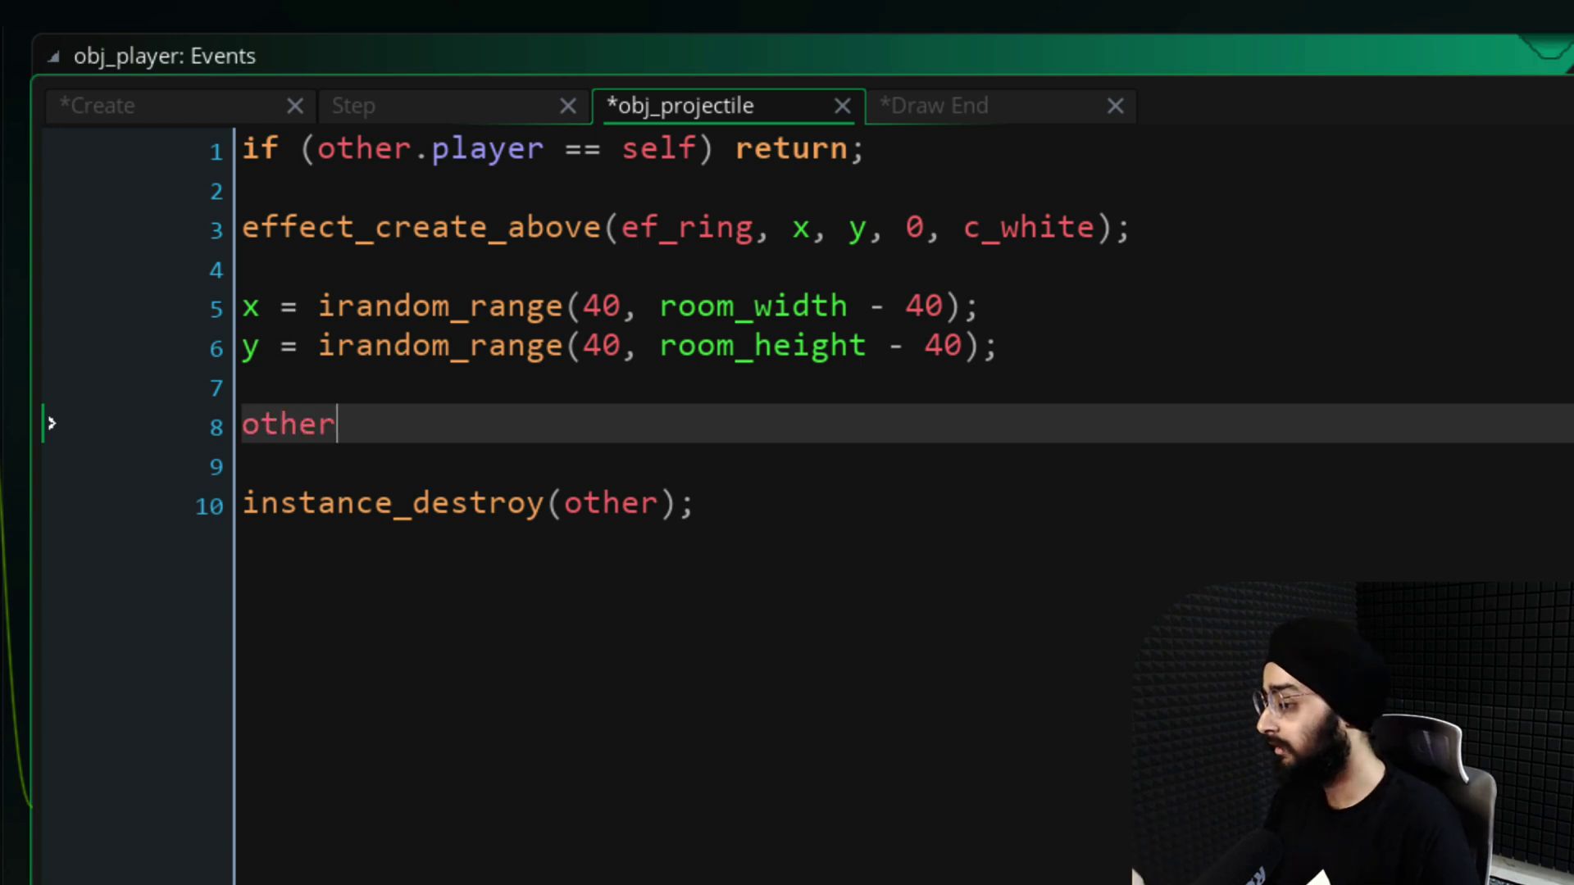
text(er.points += 1;)
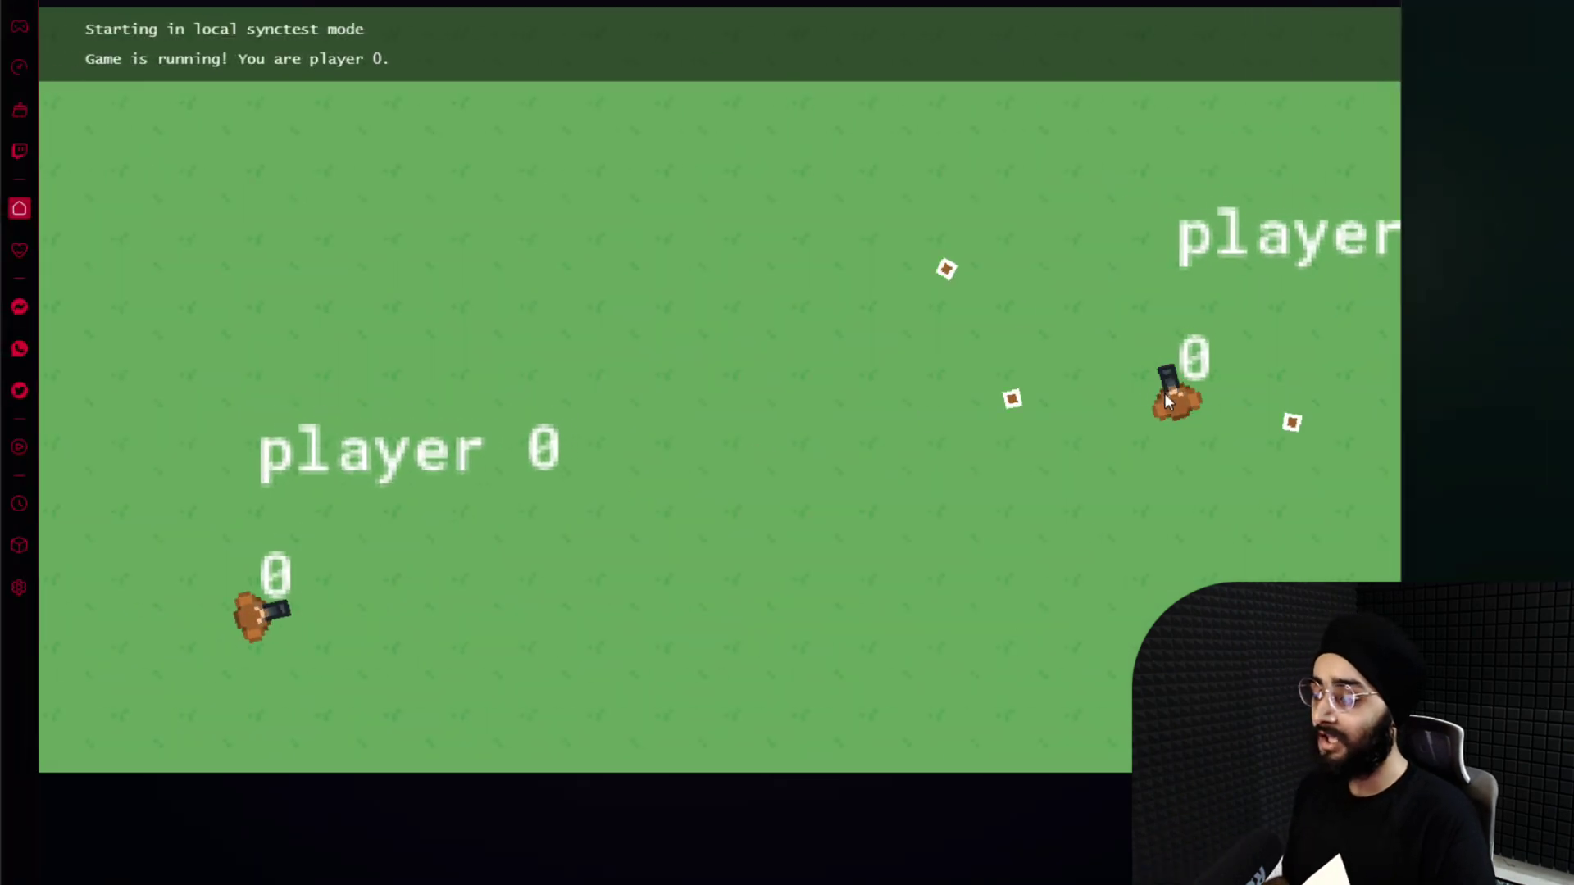
Play-test the game by firing at the other player to check hits and the point display
click(687, 382)
click(661, 358)
click(482, 328)
click(557, 477)
click(872, 518)
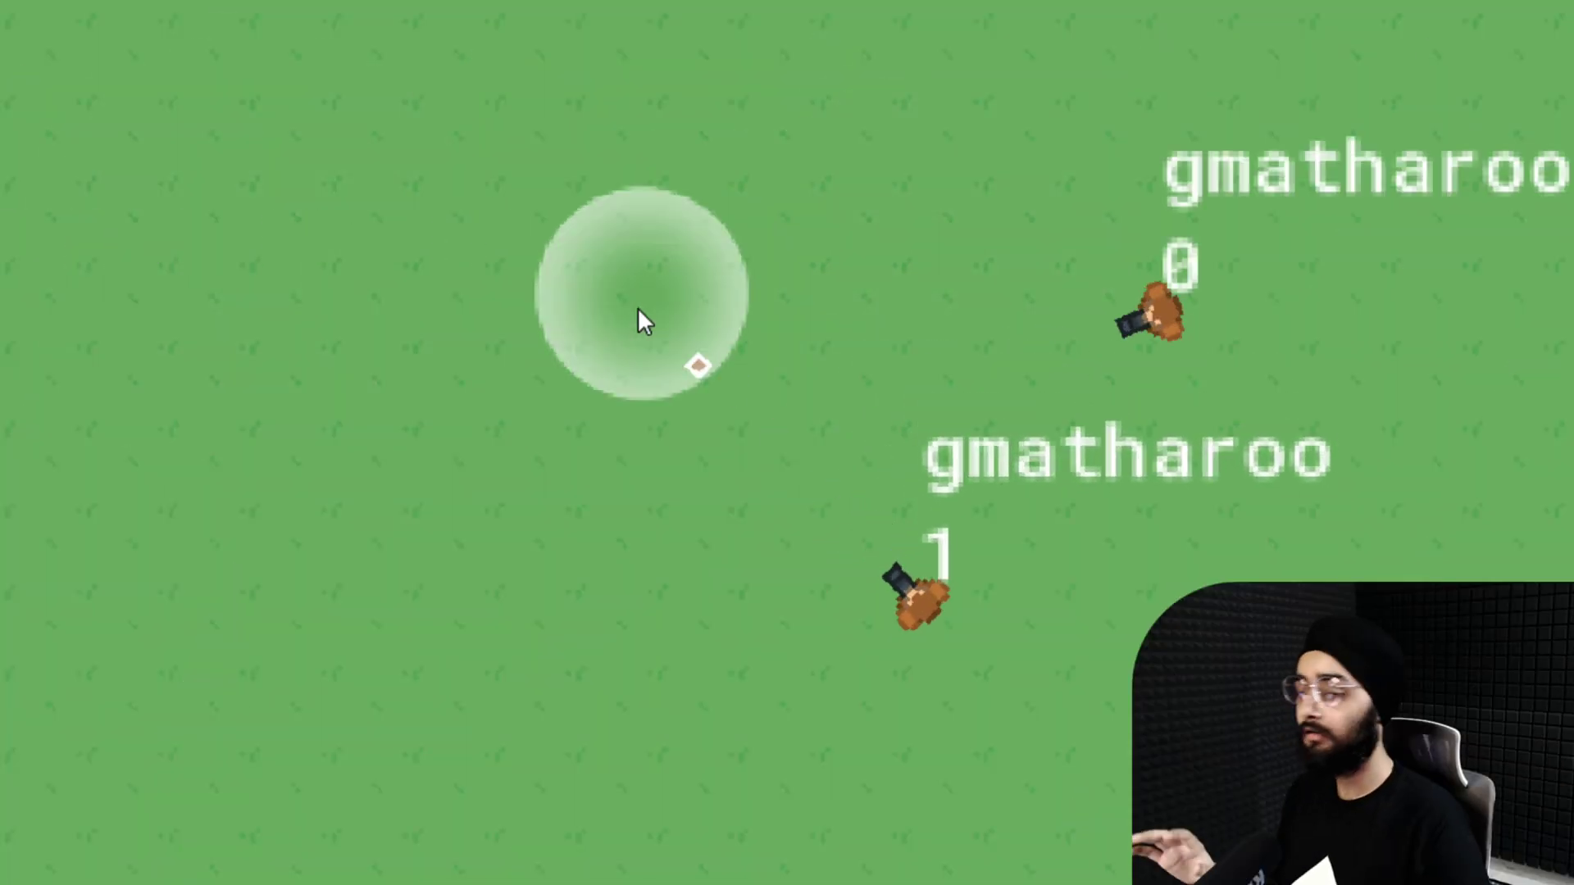
key(d)
click(416, 642)
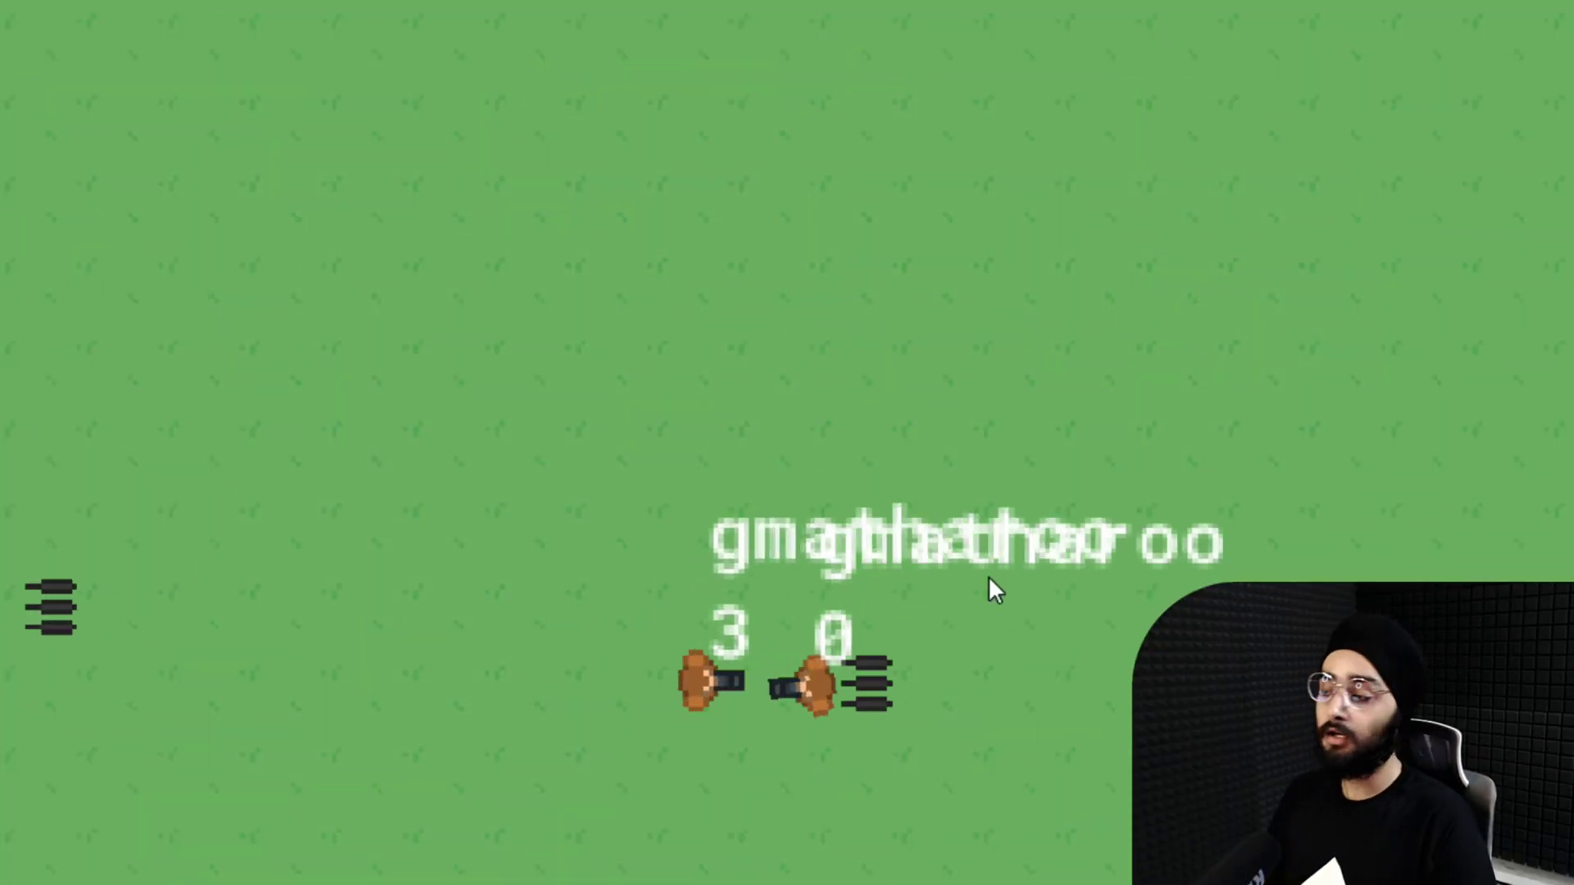
Move the player around and shoot in the running game while obstacles cross the room
key(w)
key(a)
key(s)
key(d)
key(w)
click(983, 229)
key(s)
key(a)
click(580, 515)
key(w)
click(1285, 501)
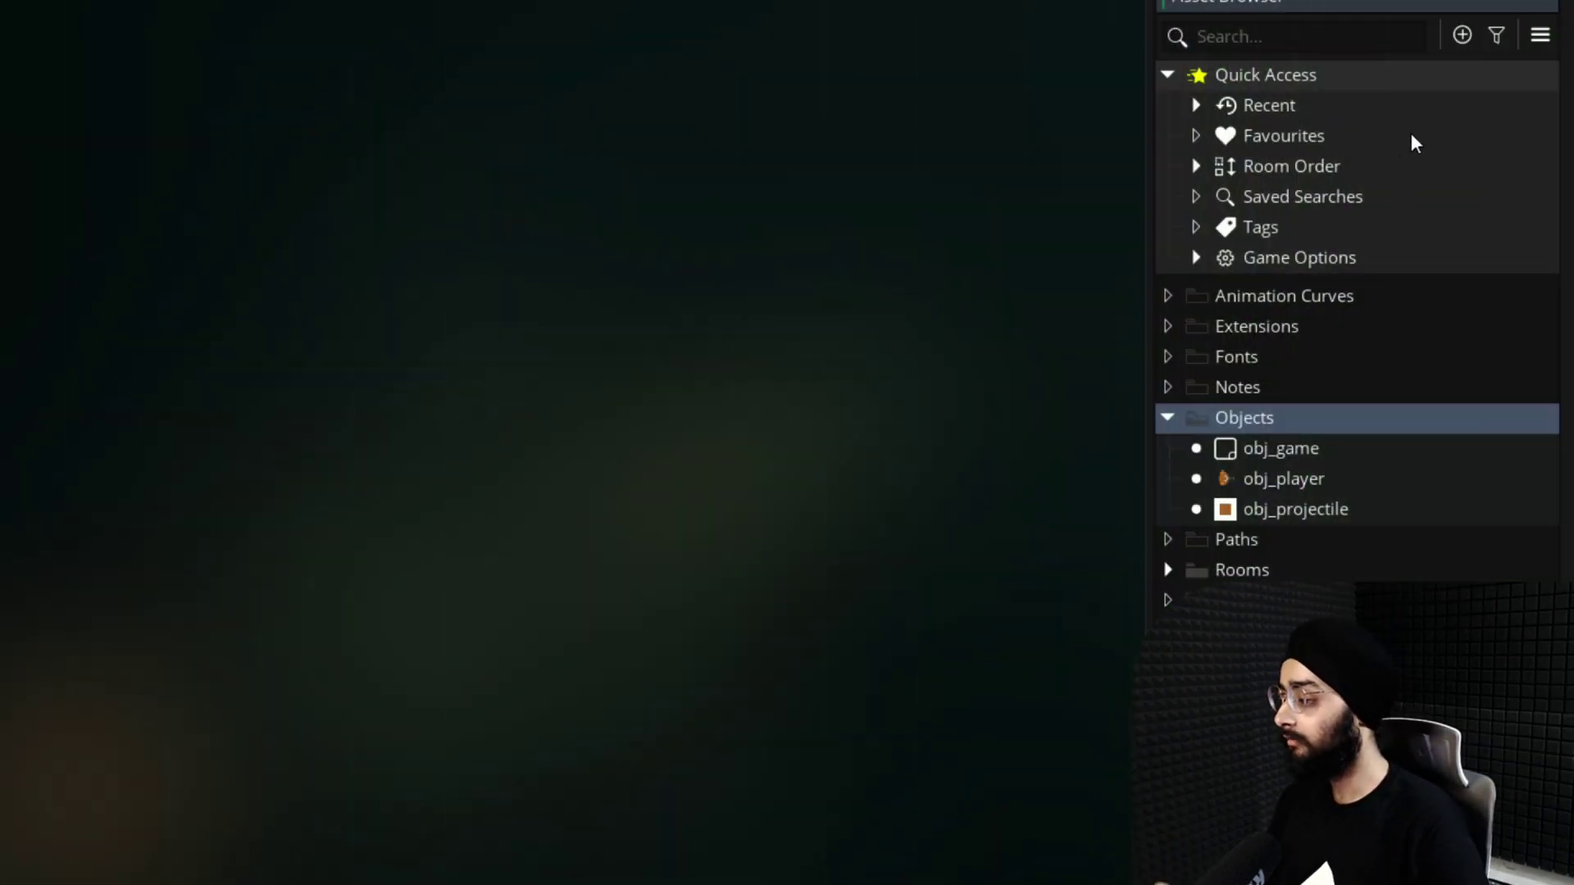
Create a new object named obj_obstacle in the Objects group
click(1461, 32)
double_click(1091, 215)
text(obj)
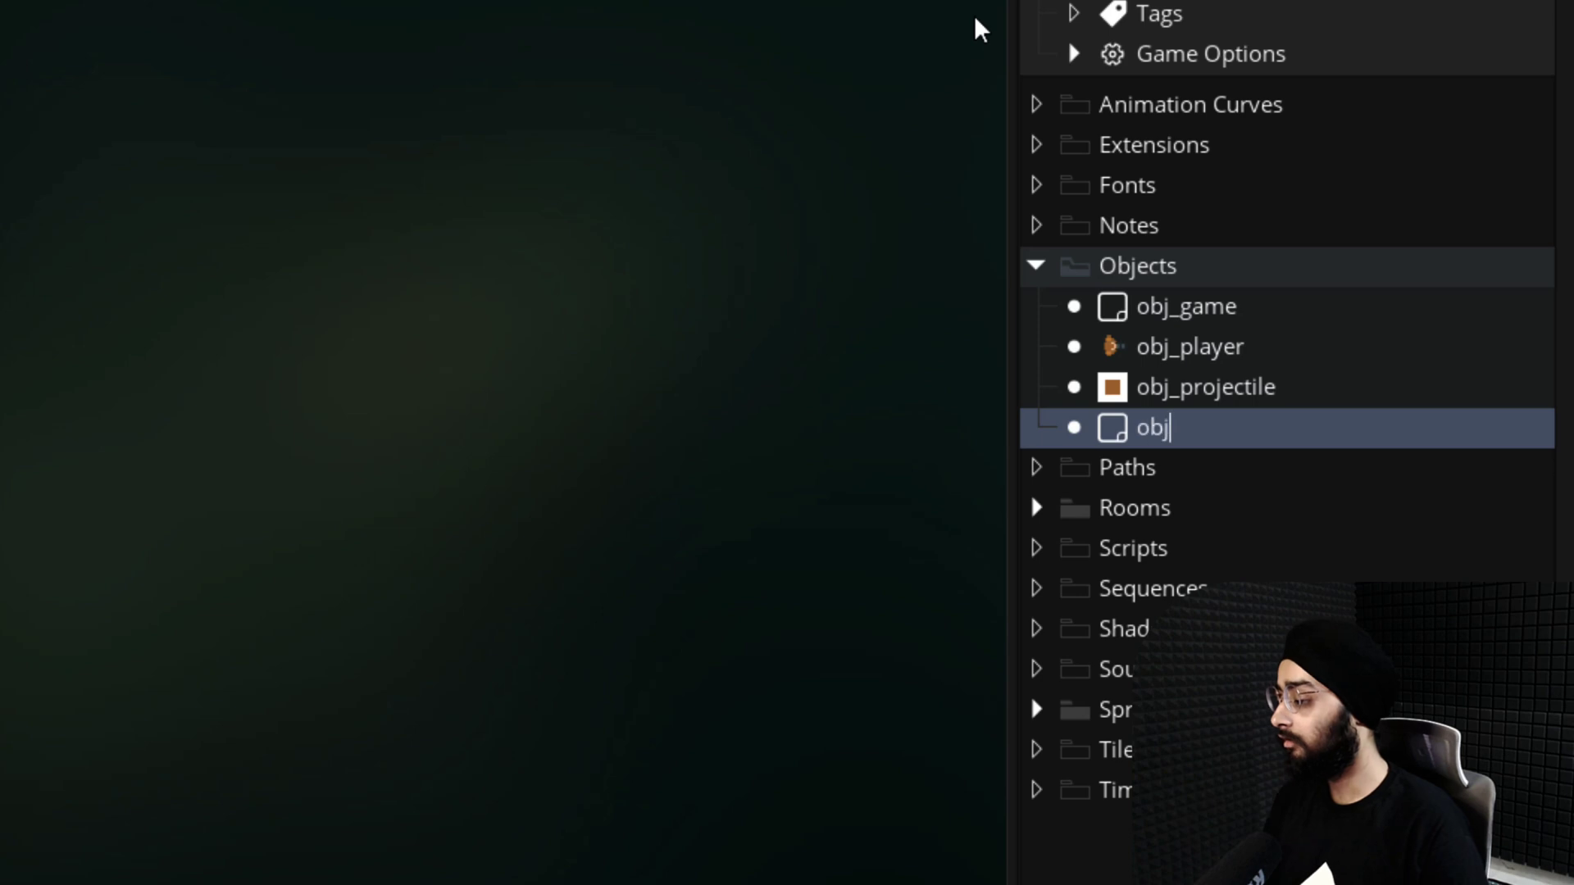
text(_obstacle)
key(Return)
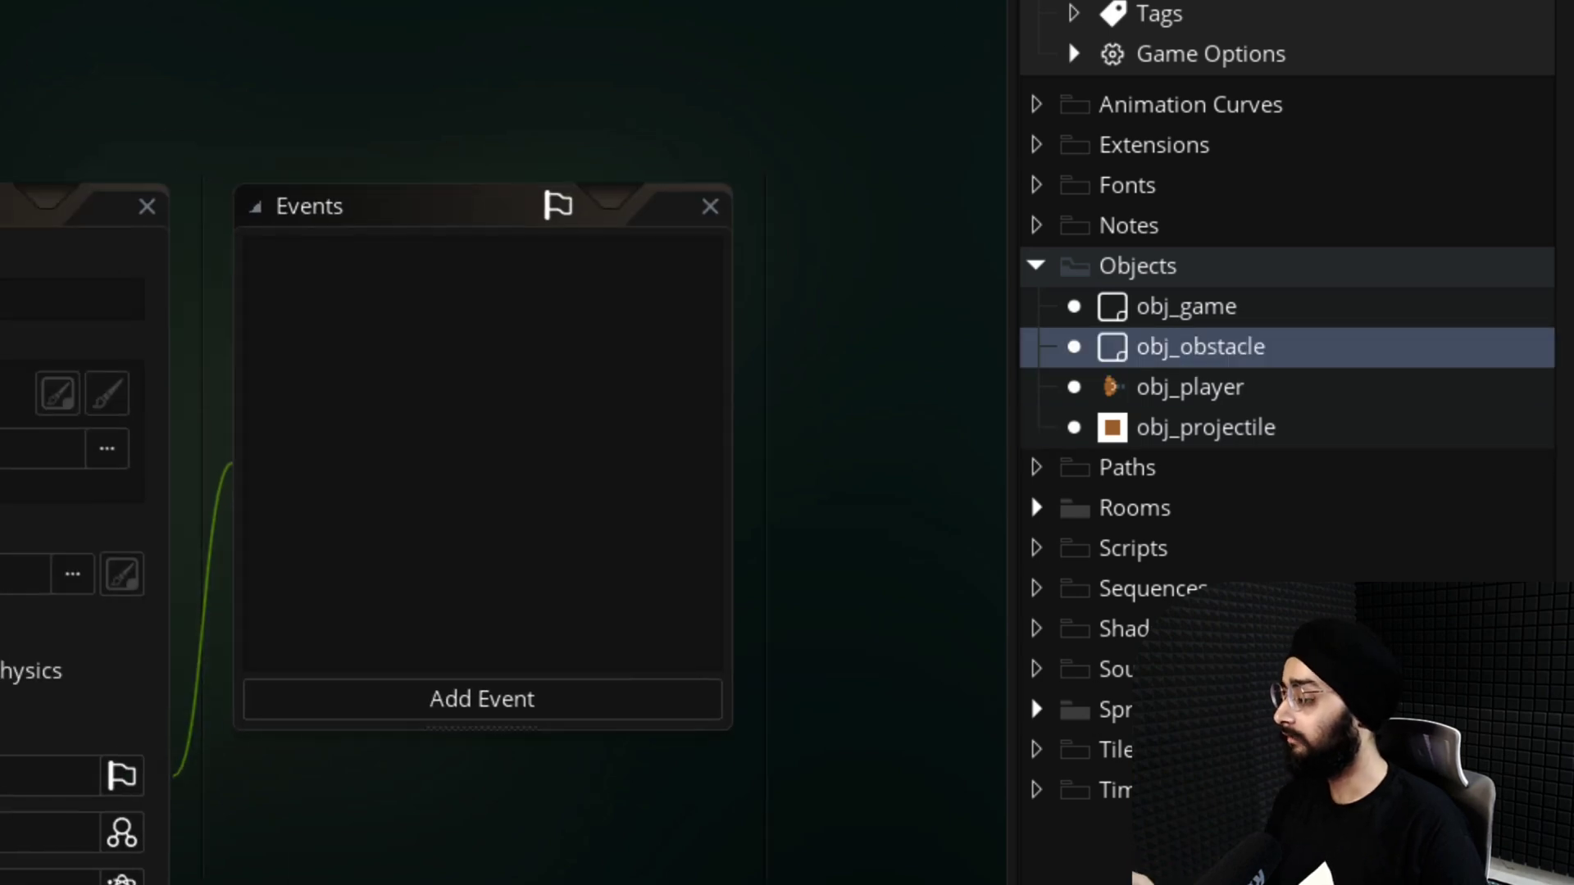
Assign the spr_obstacle sprite to obj_obstacle
click(1036, 709)
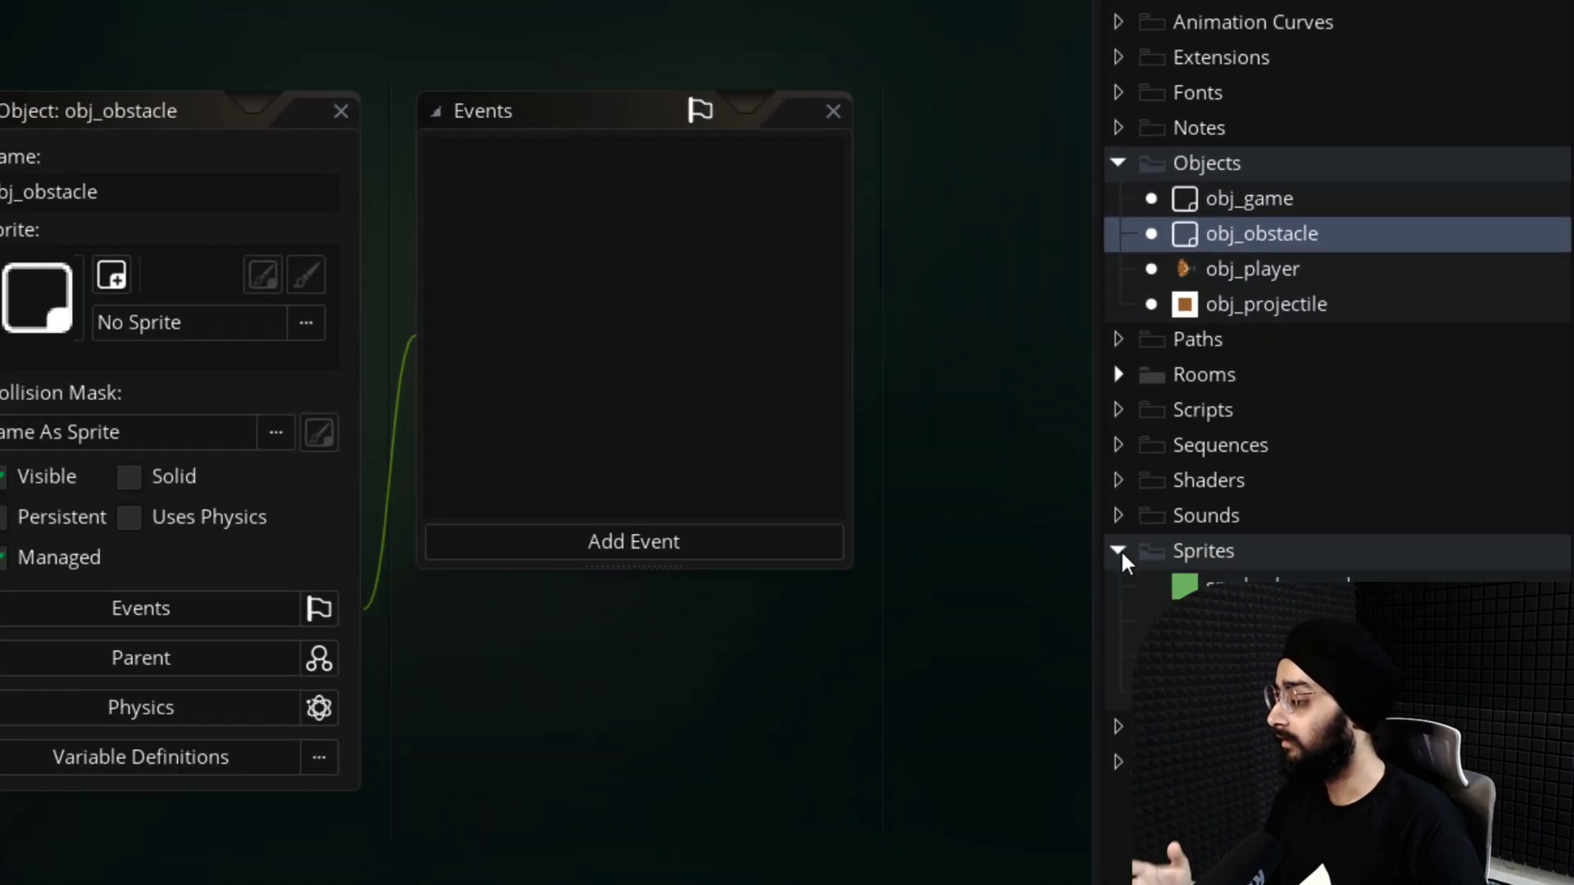
drag(1210, 624, 160, 316)
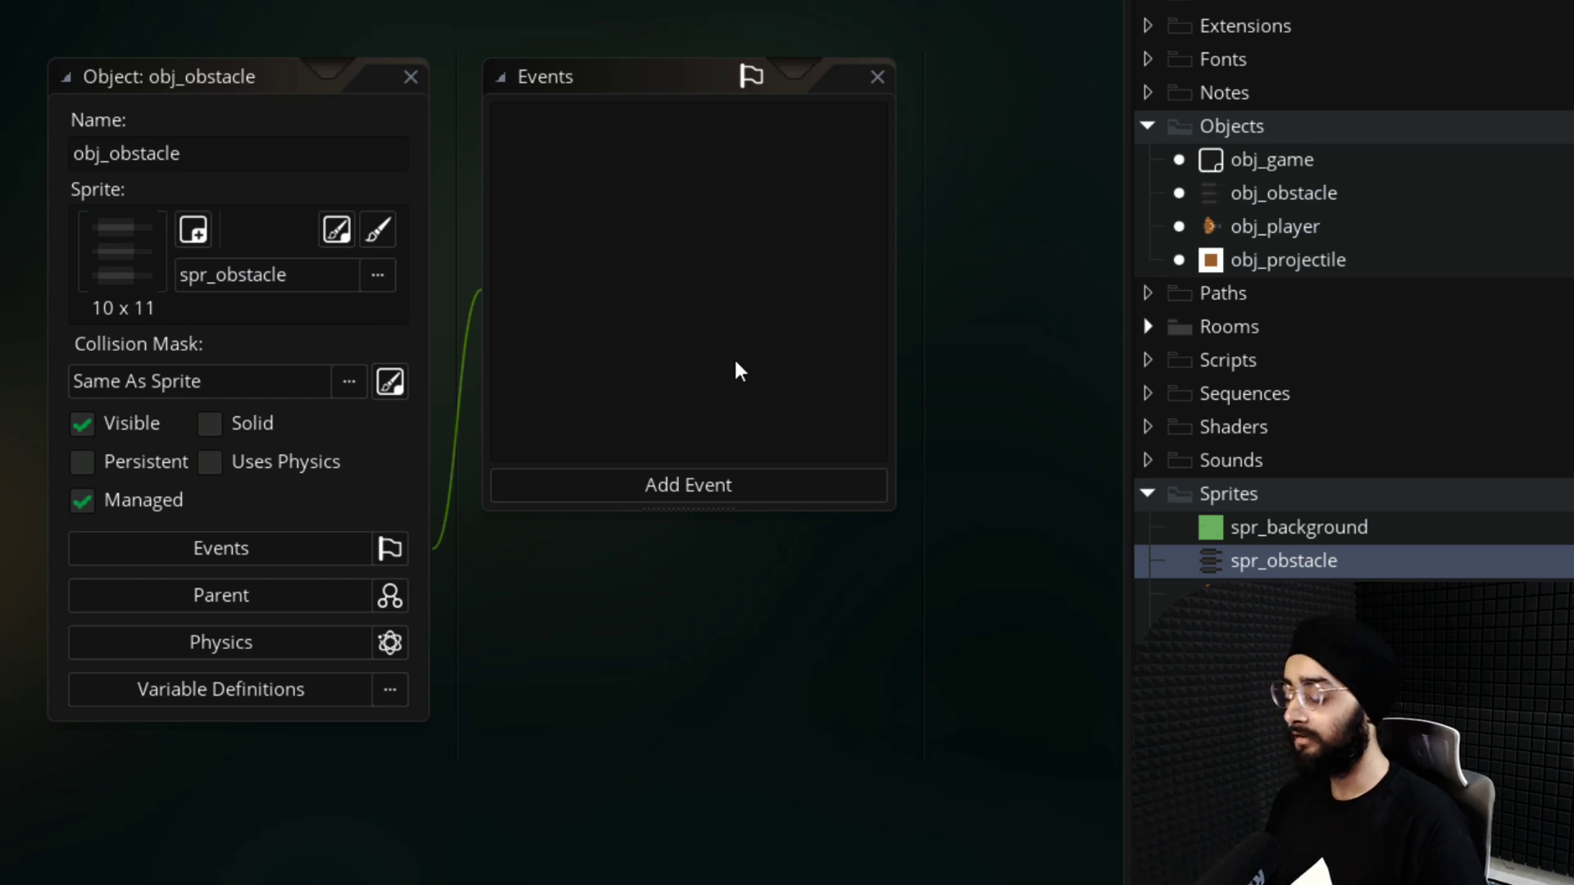
key(F12)
mouse_move(1018, 381)
middle_down()
mouse_move(1019, 344)
mouse_move(1016, 364)
middle_up()
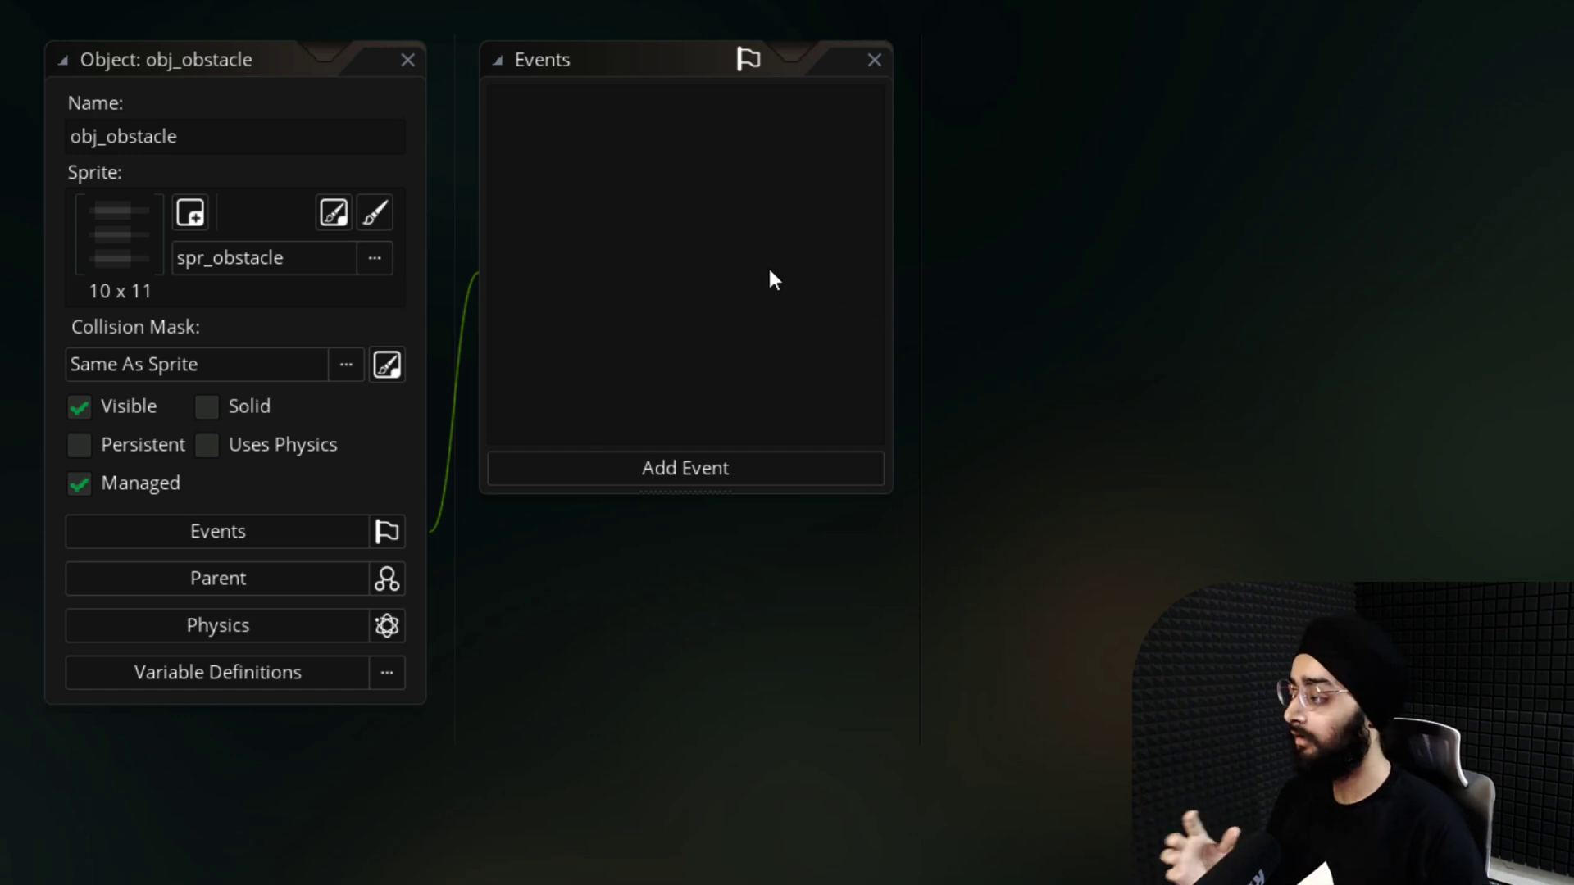
Add a Create event to obj_obstacle with an if (x <= 0) block containing hspeed = 4;
right_click(793, 275)
click(849, 295)
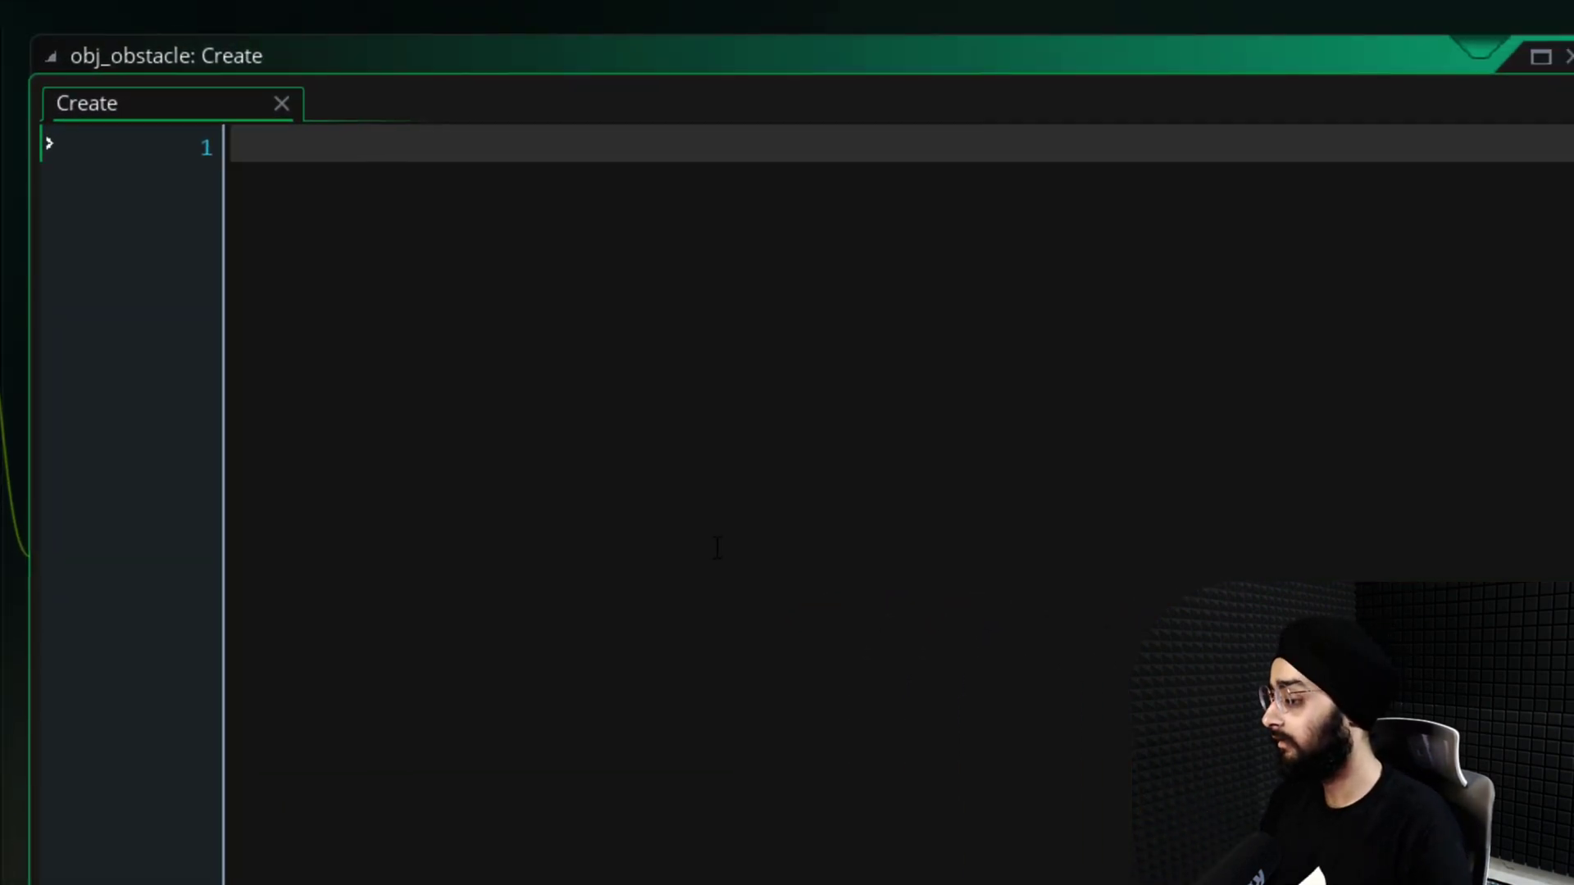
text(if (x)
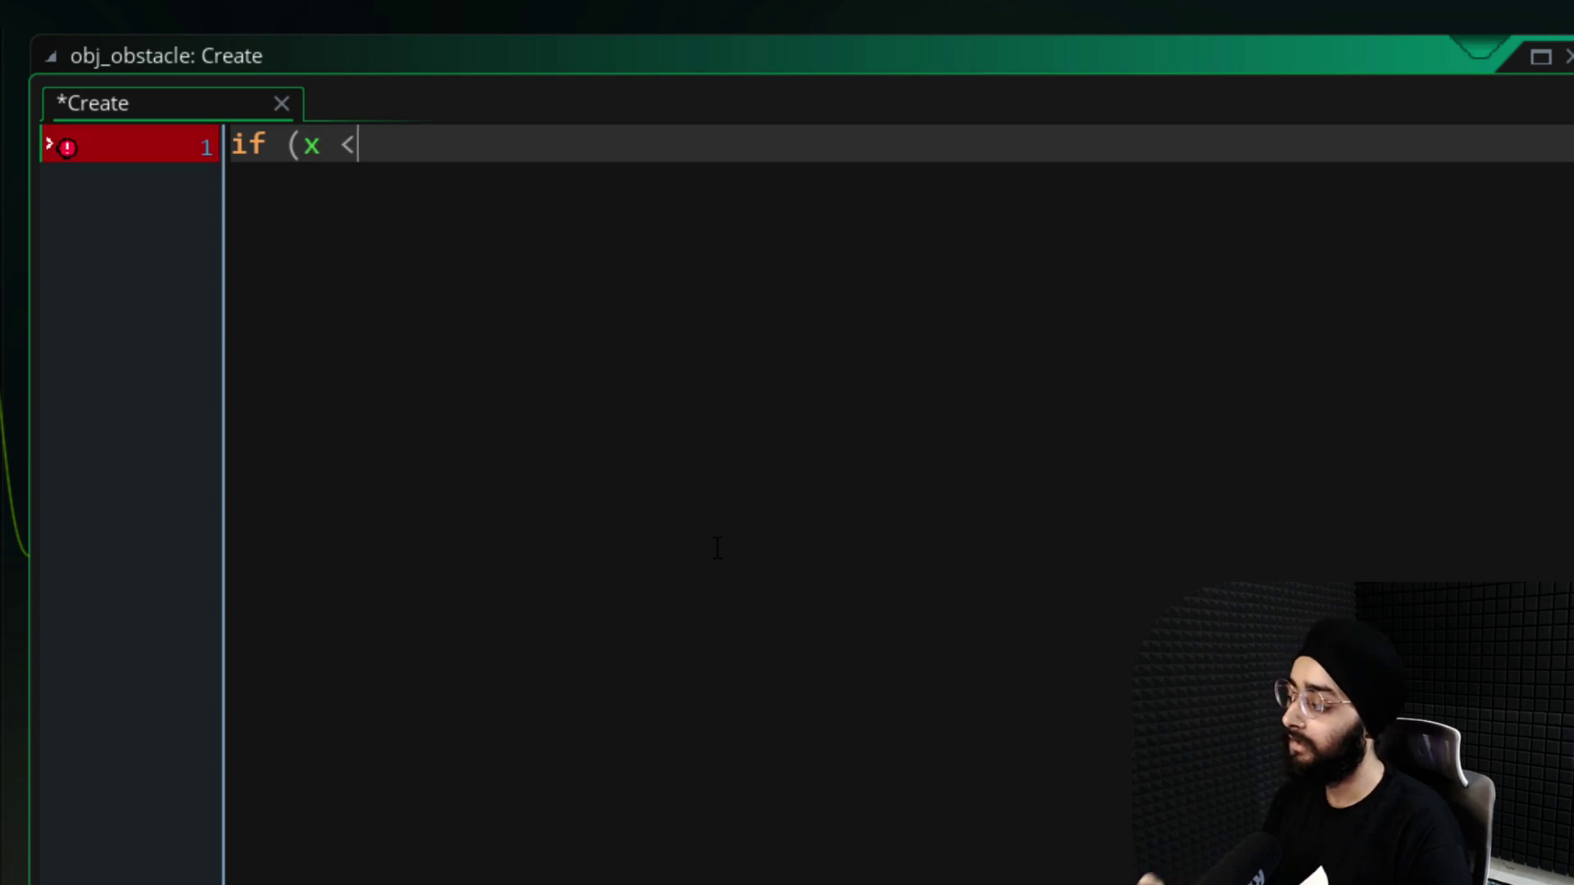
text( <= 0))
key(Return)
text({)
key(Return)
key(Return)
text(})
key(Up)
key(Tab)
text(hspeed = 4;)
key(Down)
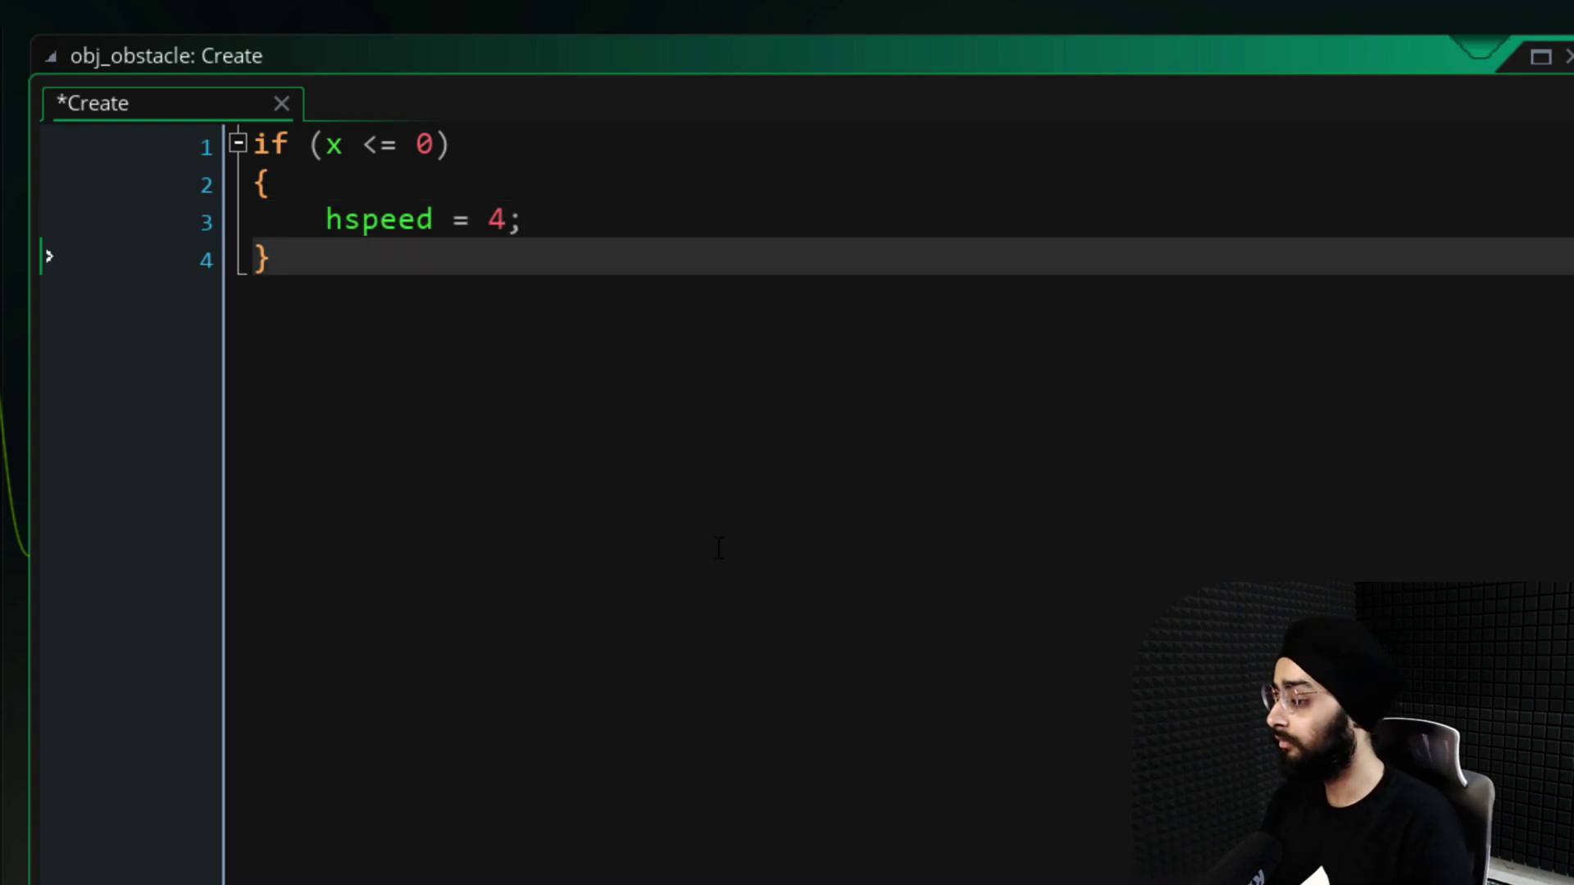
Add an else block that sets hspeed = -4; and image_xscale = -1;
key(Return)
text(else)
key(Return)
text({)
key(Return)
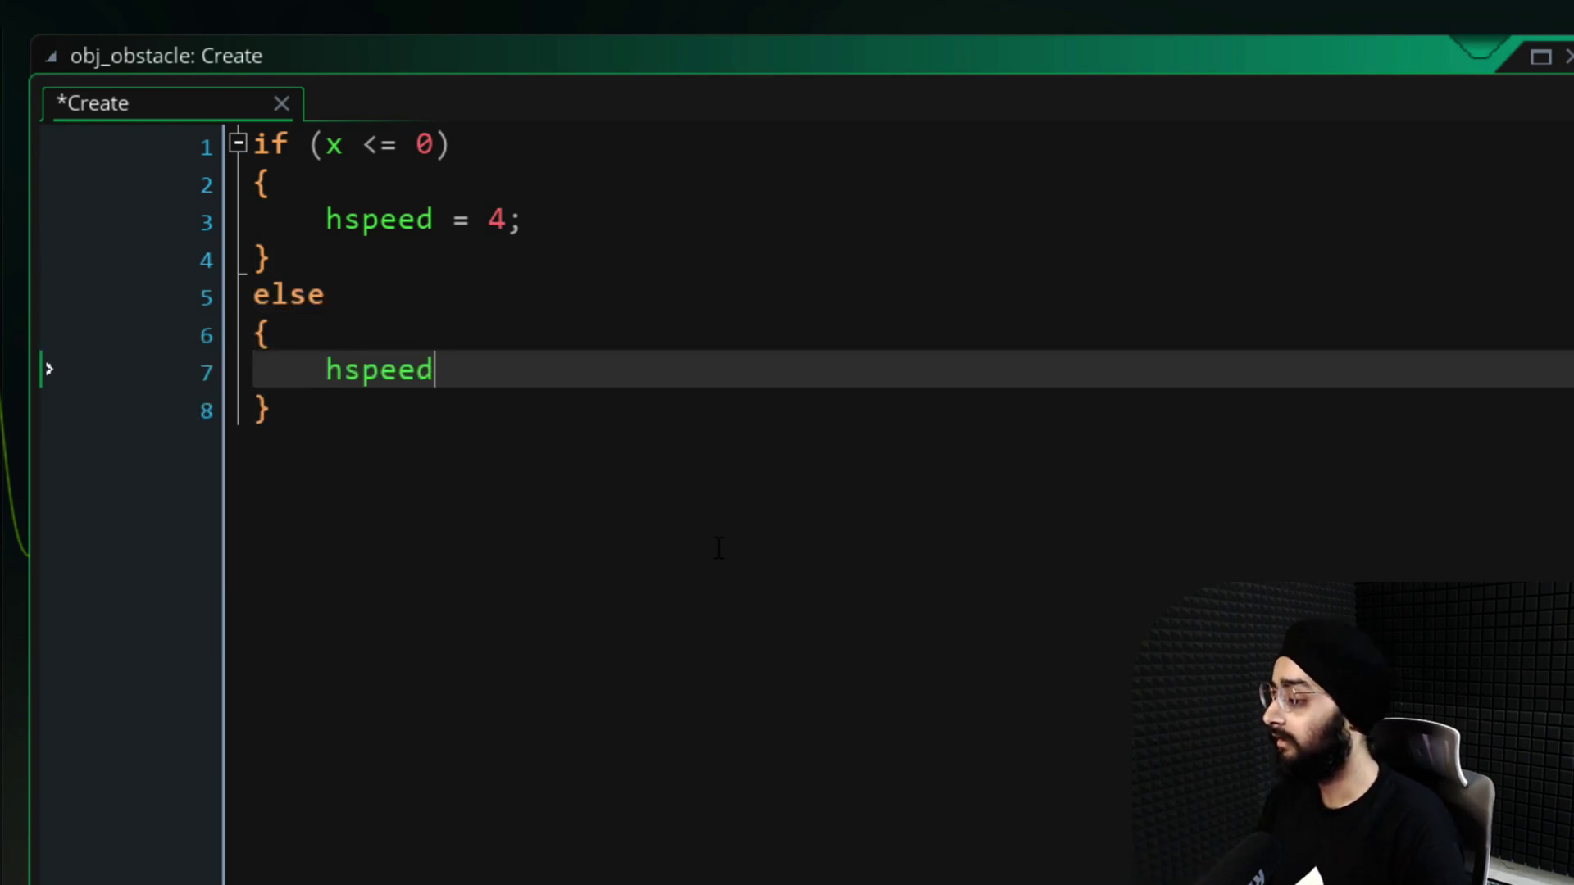
key(Return)
text(image_xscale = -1;)
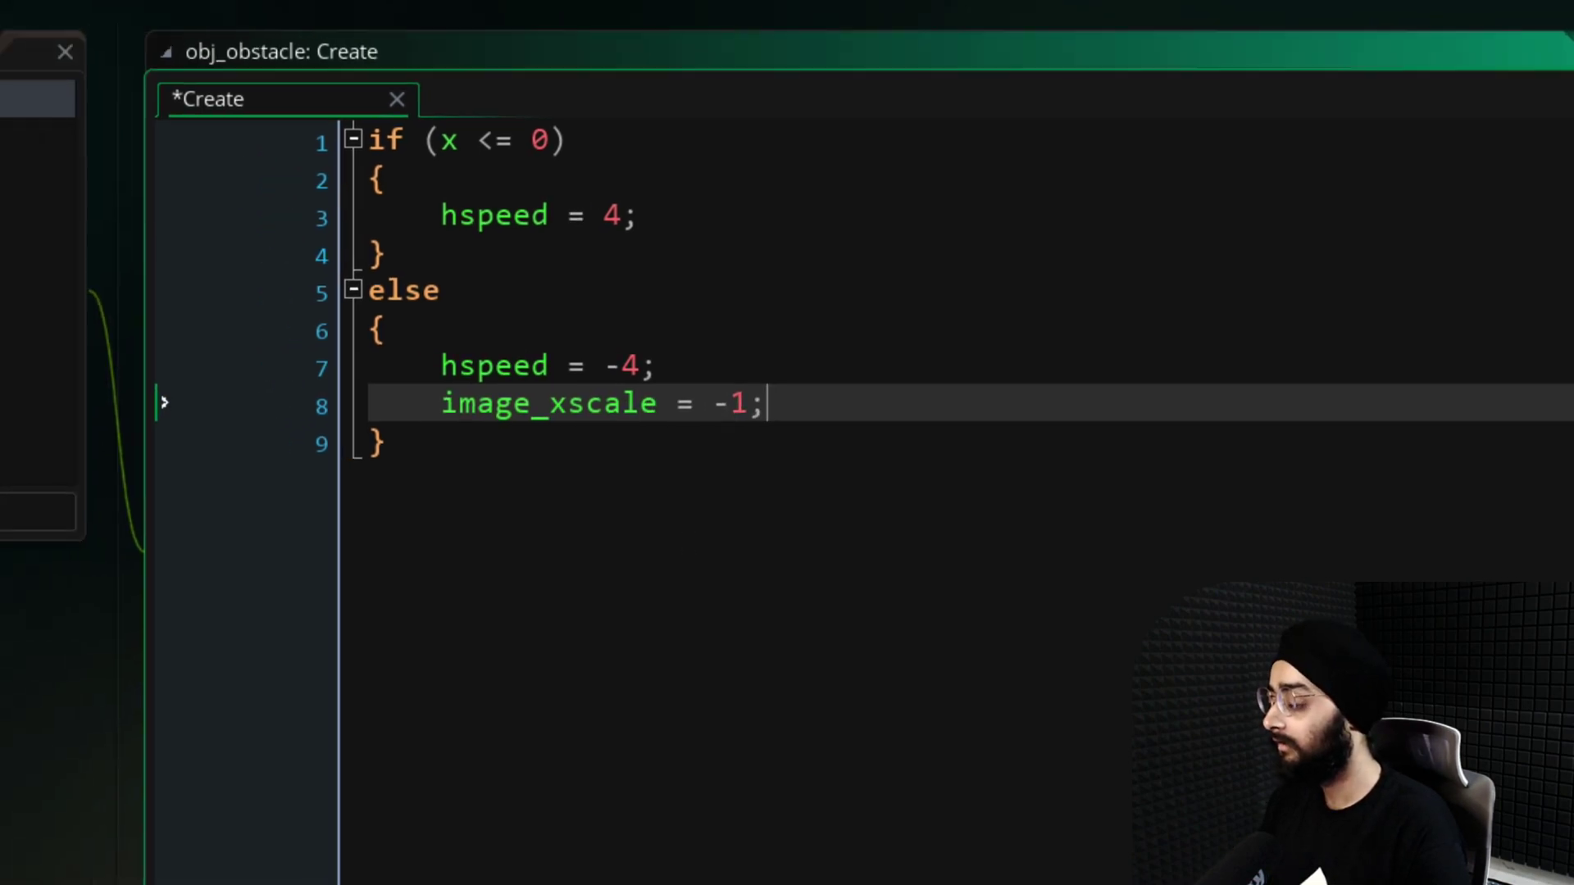
Add an Outside Room event to obj_obstacle containing instance_destroy(); and save it
right_click(97, 146)
mouse_move(166, 624)
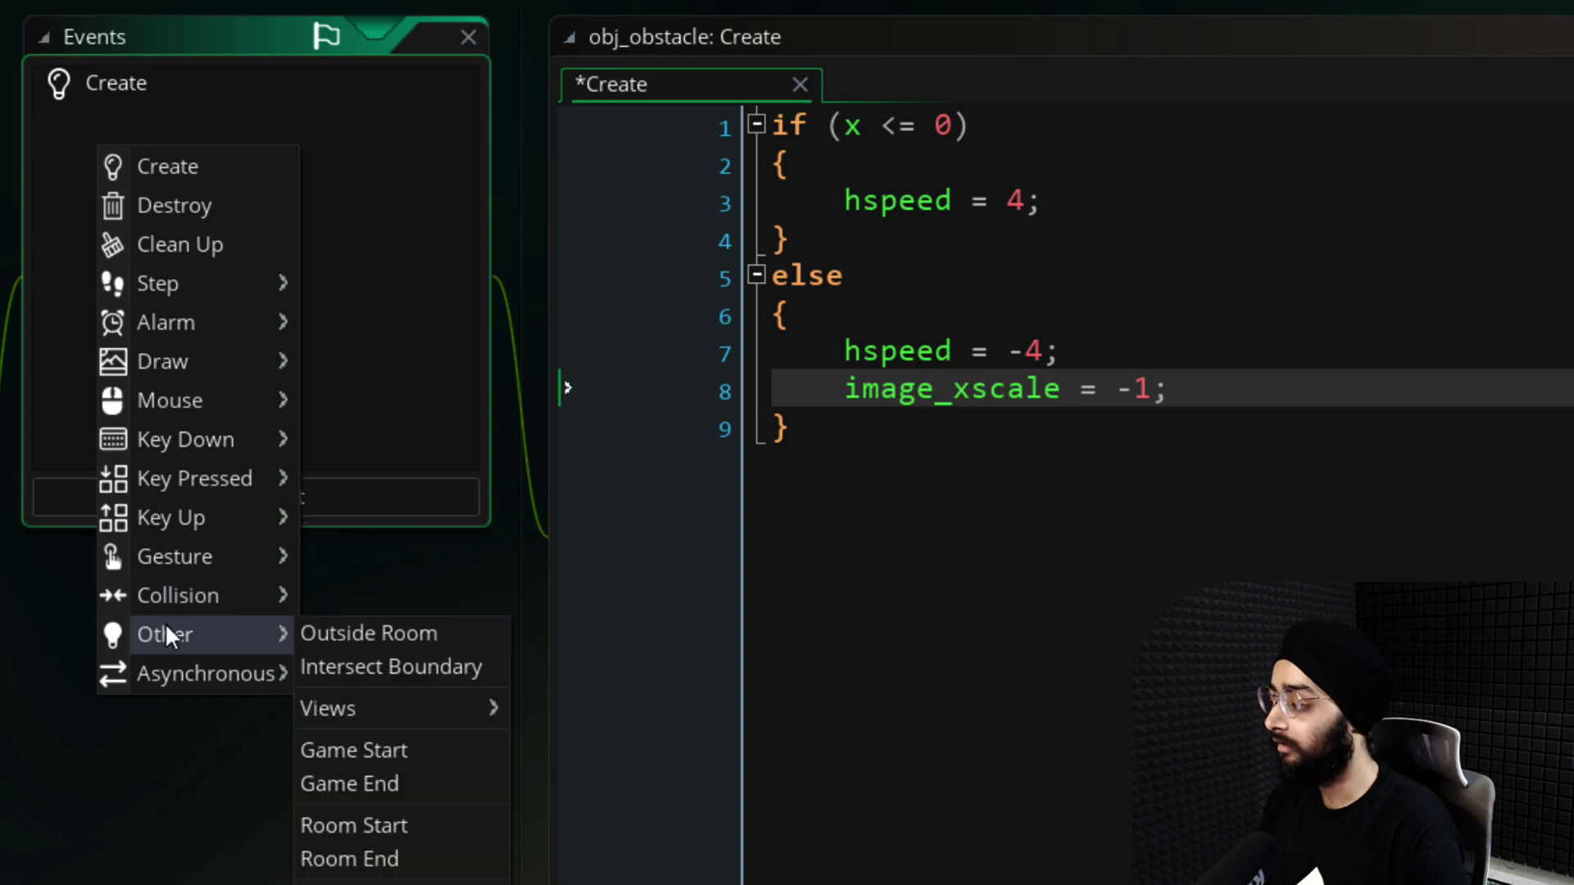
click(378, 648)
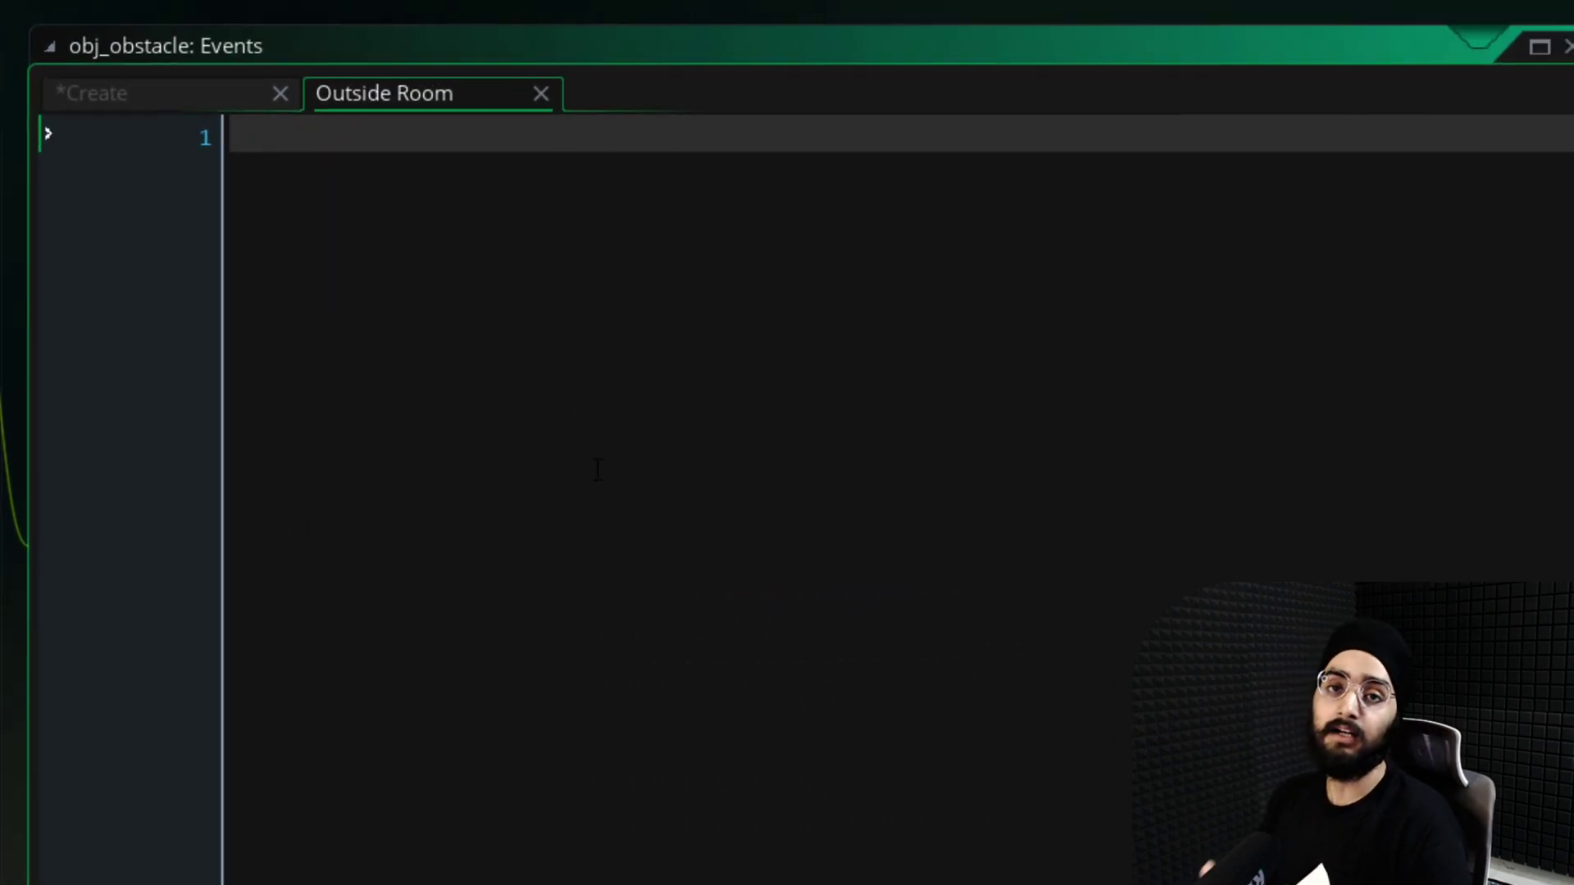
text(instance_destroy();)
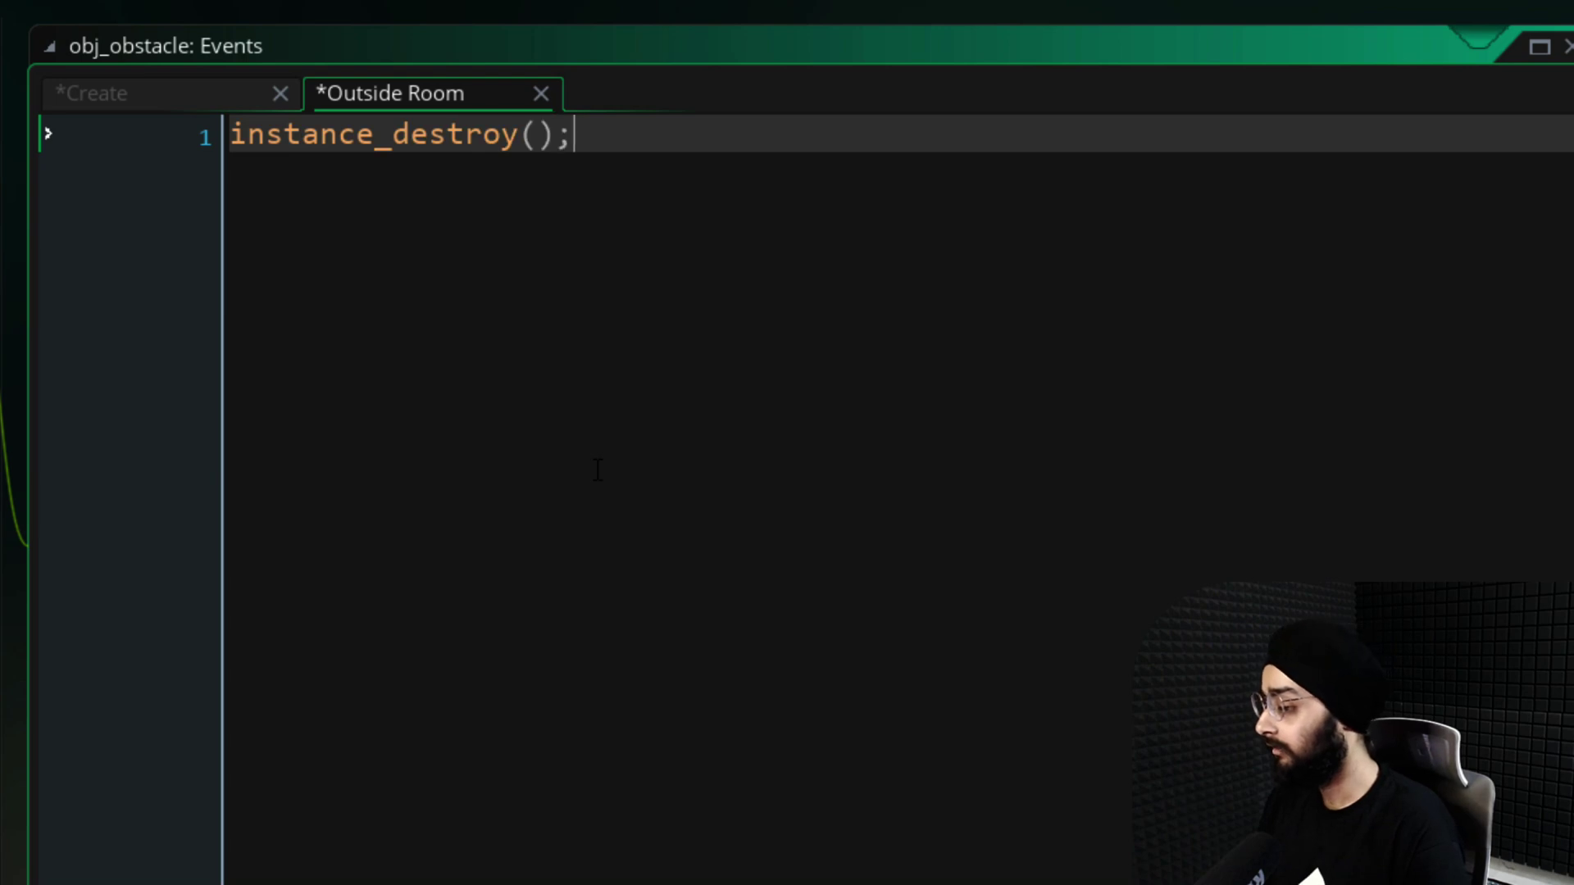
key(ctrl+s)
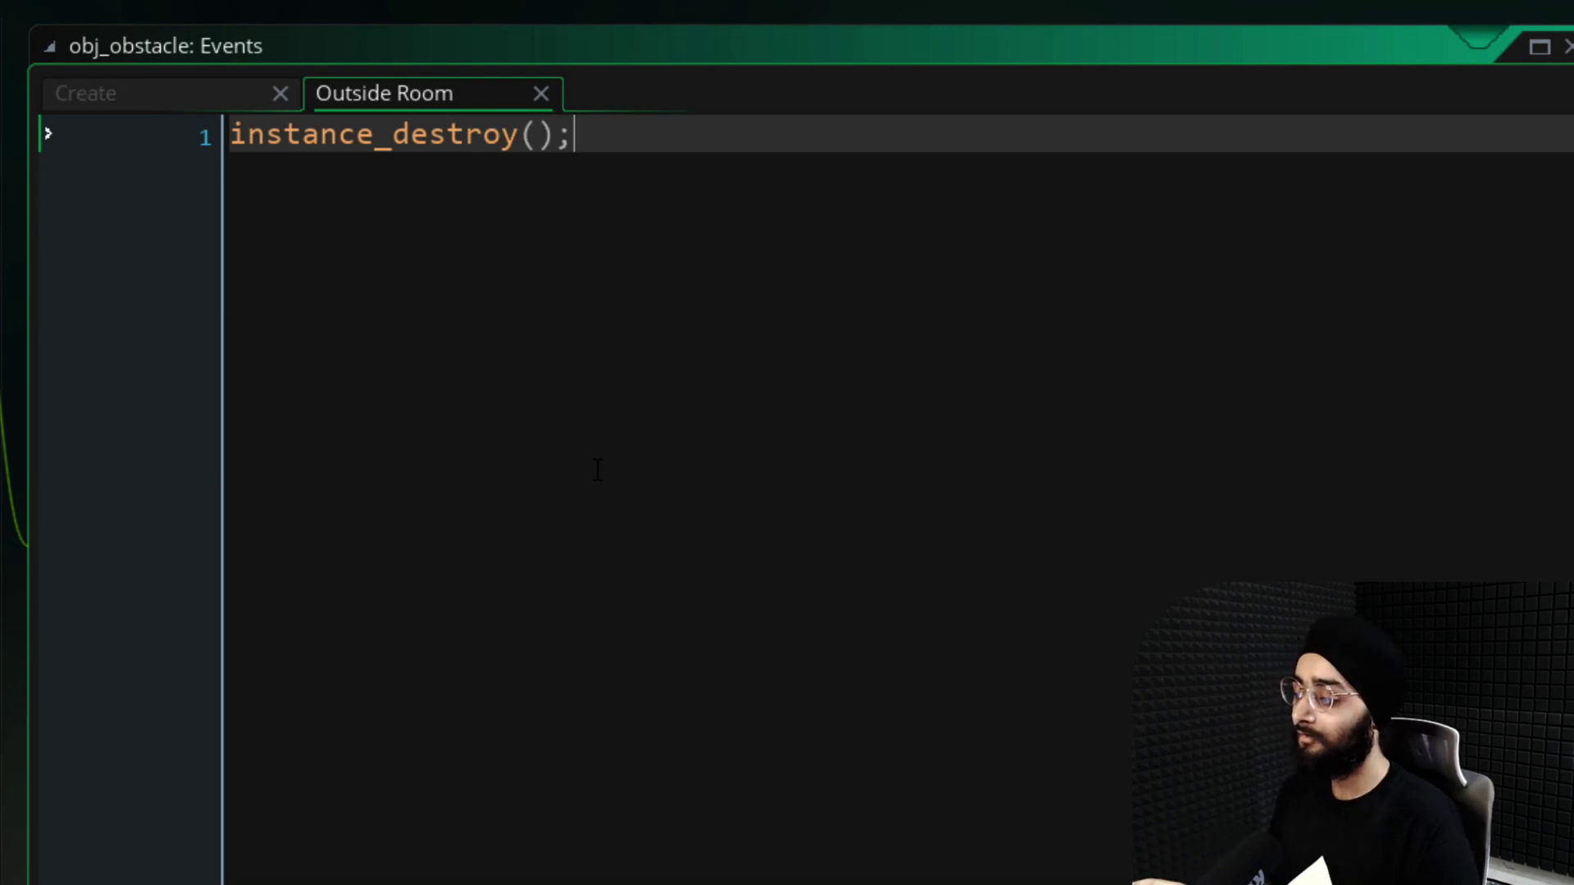
Duplicate obj_player's obj_projectile collision event as a collision event with obj_obstacle and open its code
double_click(1363, 372)
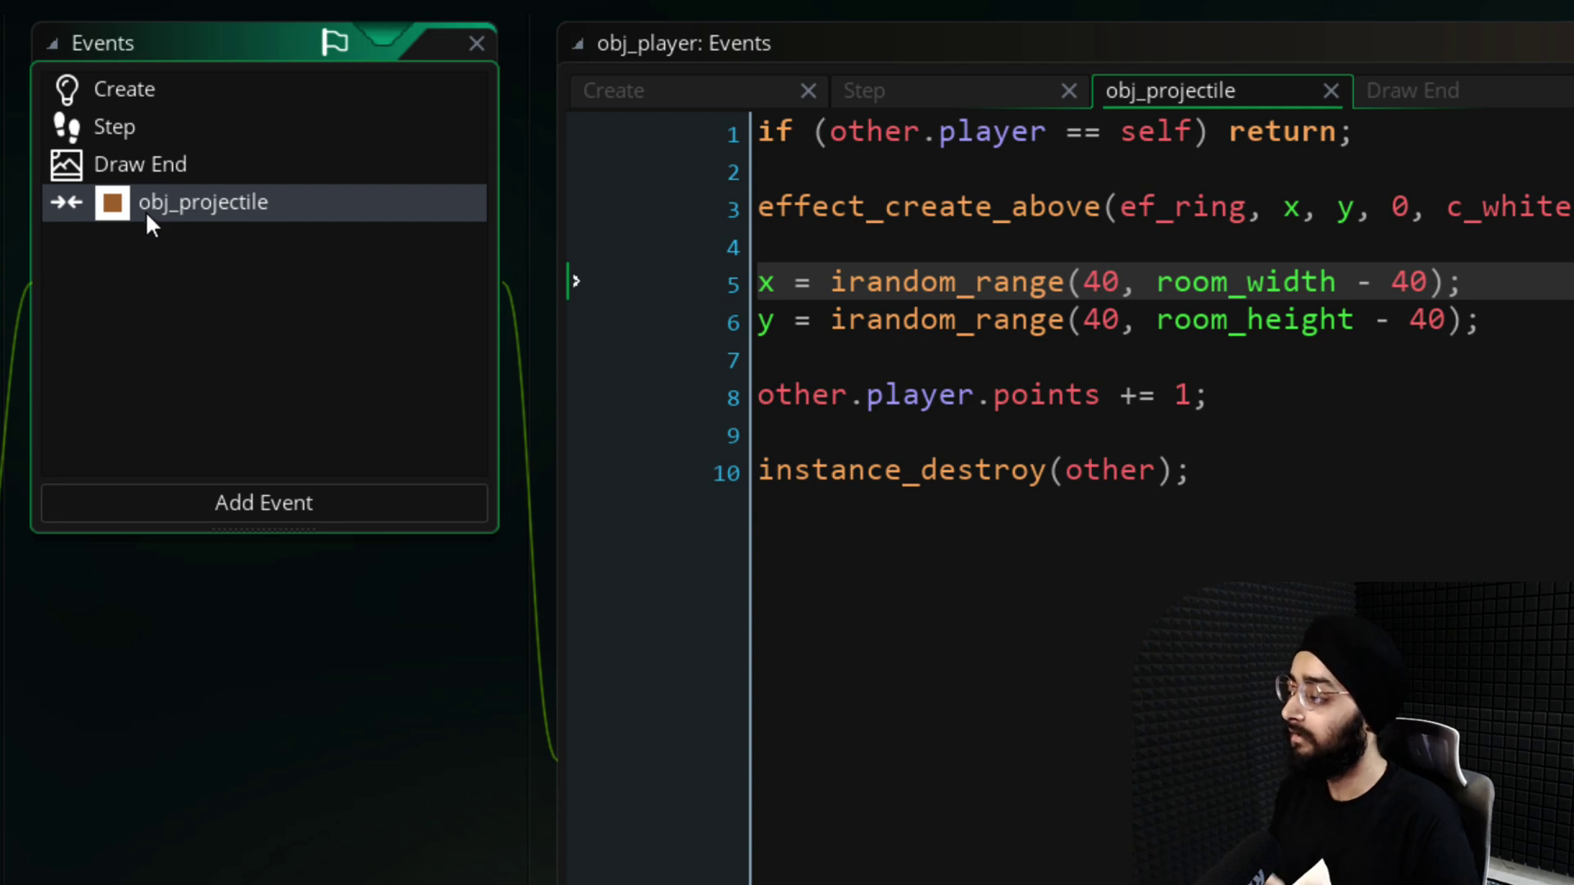
right_click(145, 213)
click(186, 433)
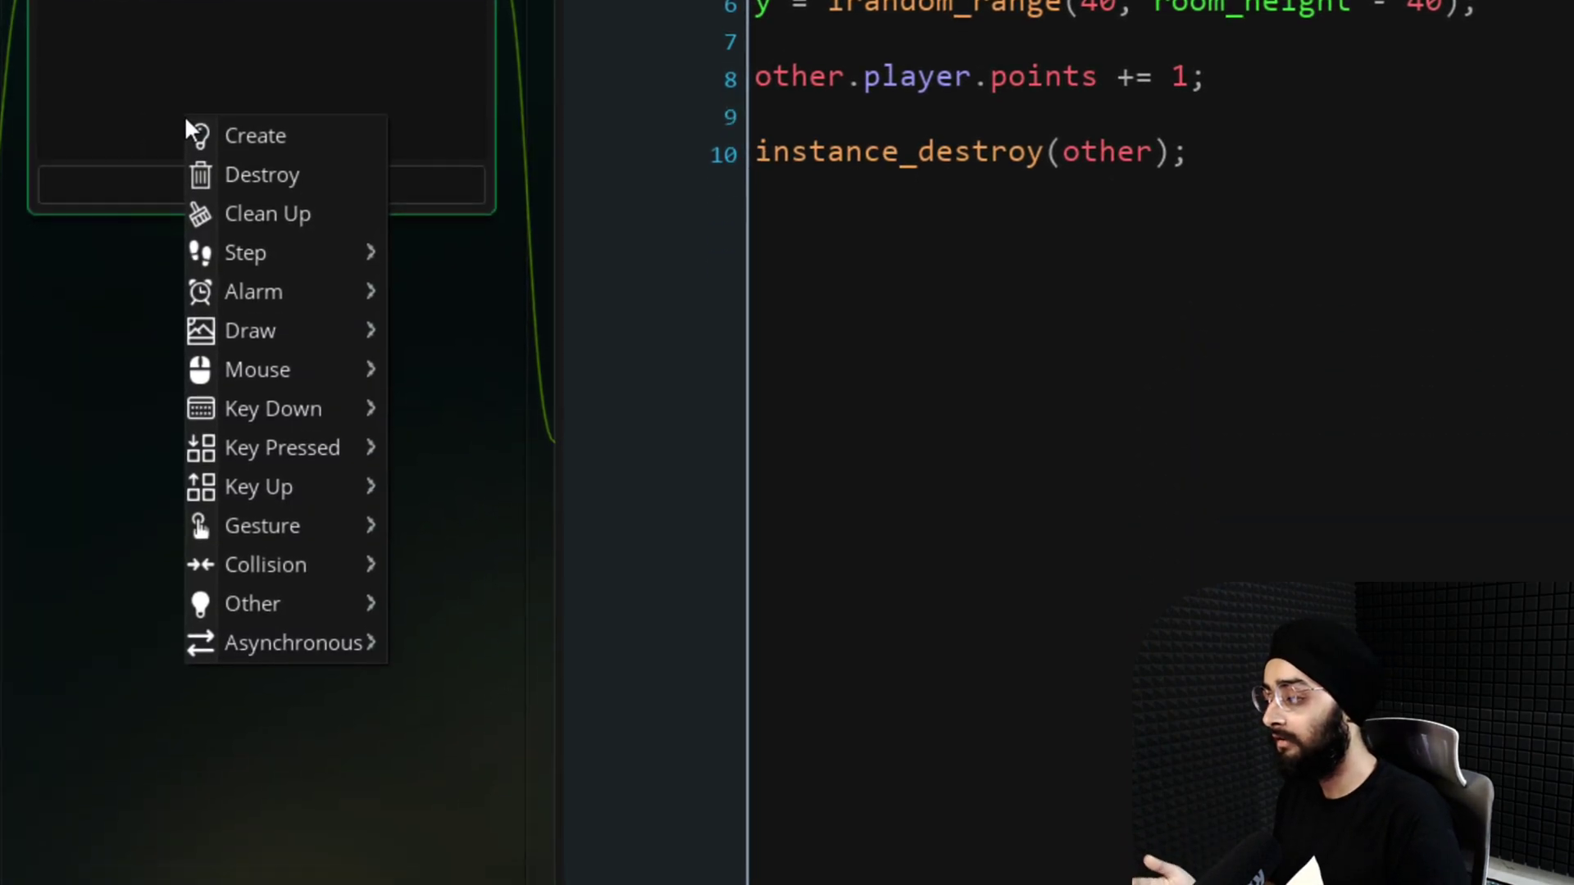
mouse_move(337, 550)
mouse_move(471, 557)
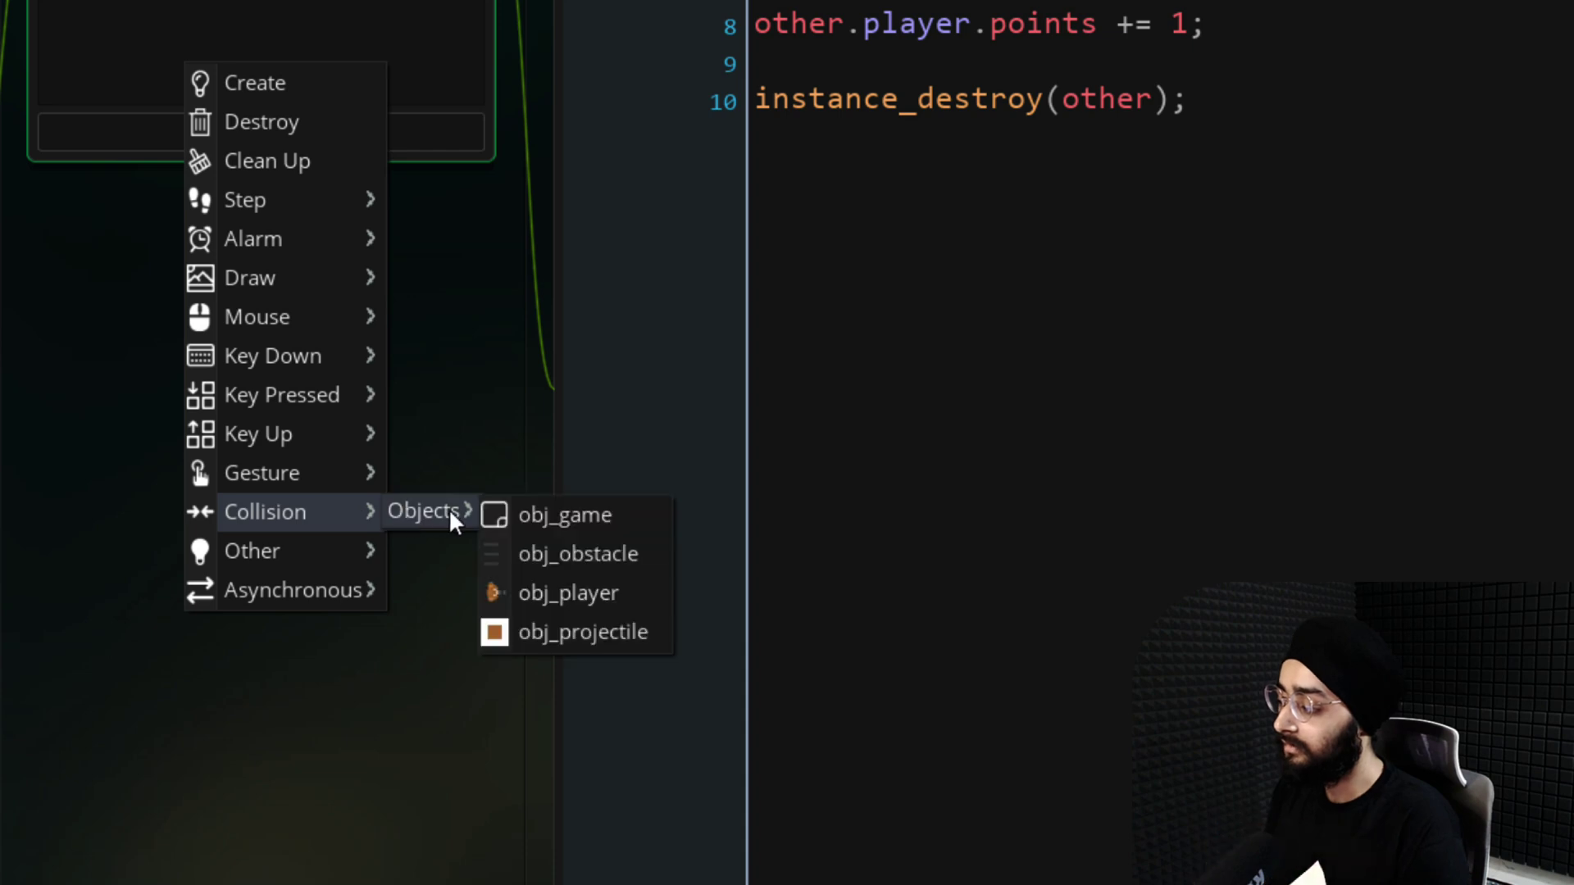
click(552, 559)
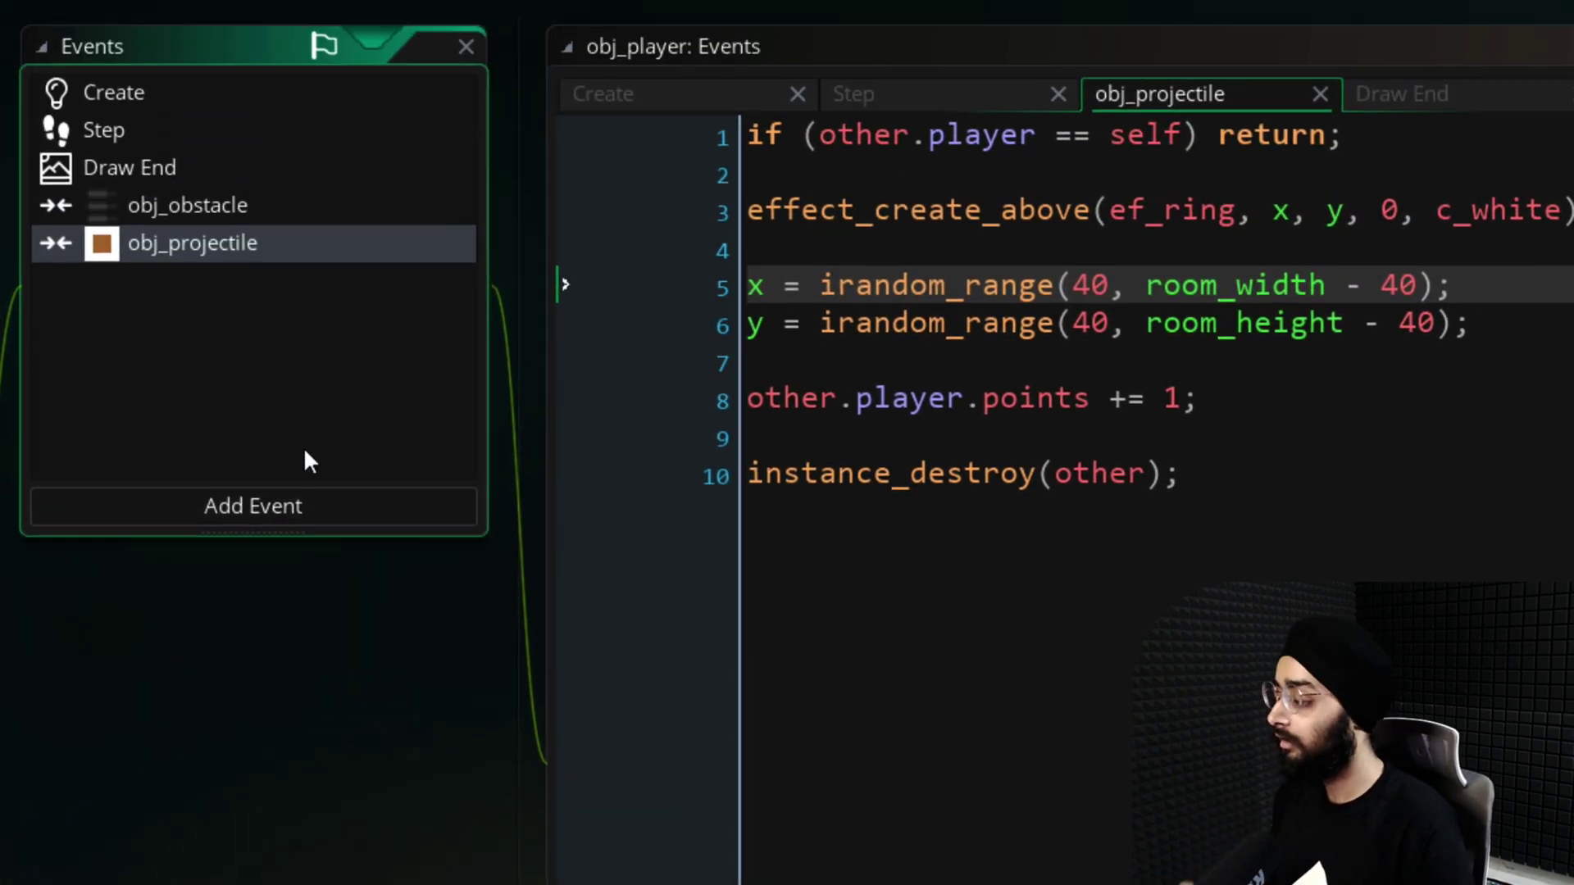
double_click(115, 205)
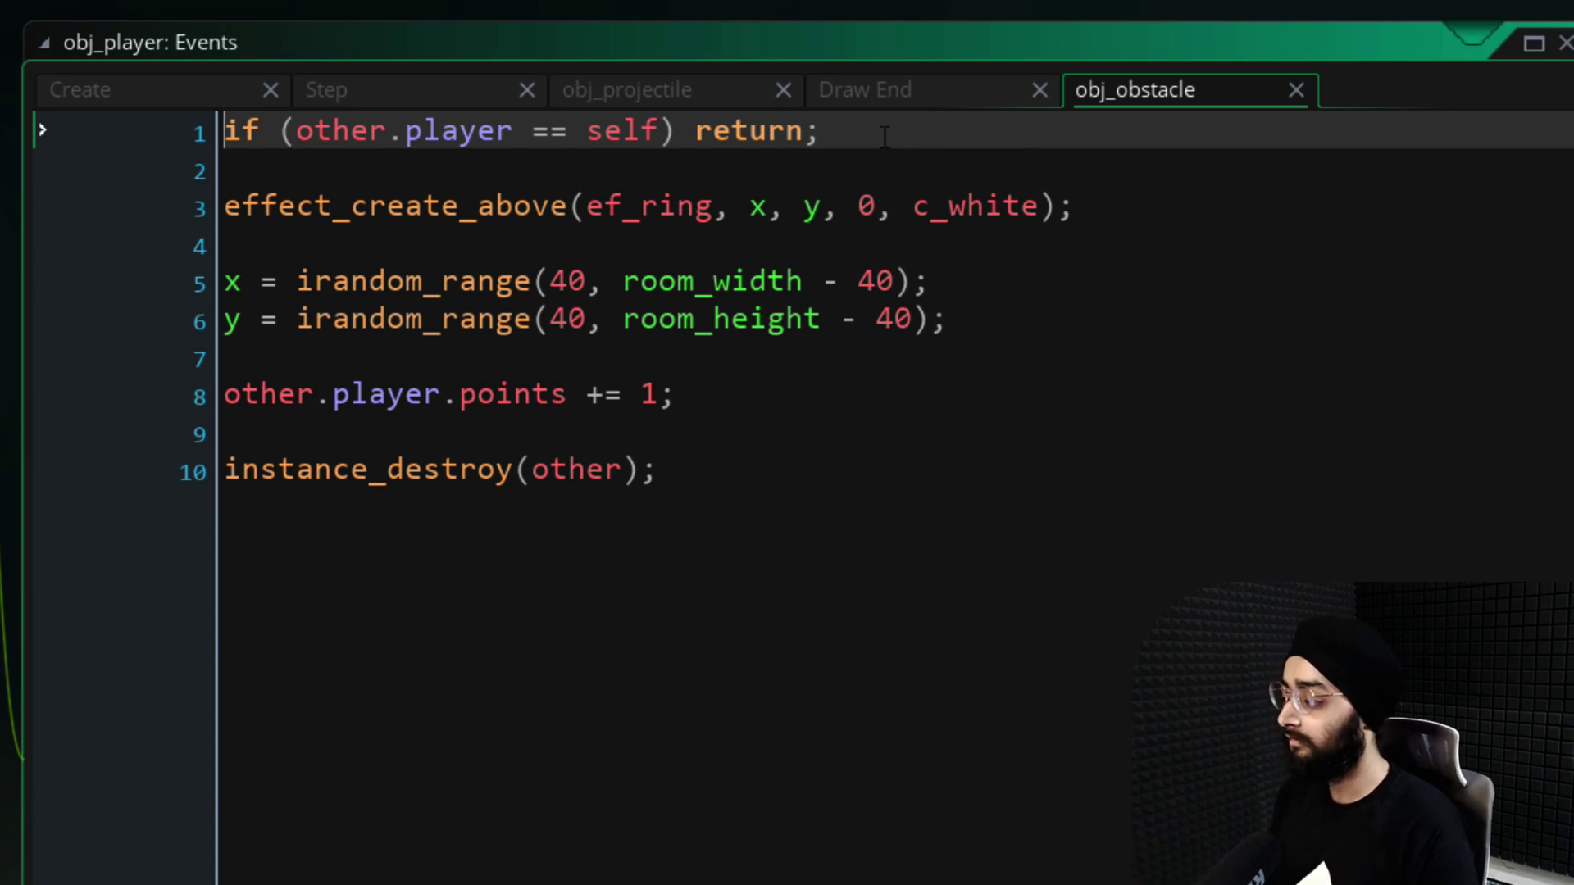
Remove the other.player == self check, the points += 1 line and the spare blank lines from the obj_obstacle collision code
drag(891, 135, 106, 116)
key(BackSpace)
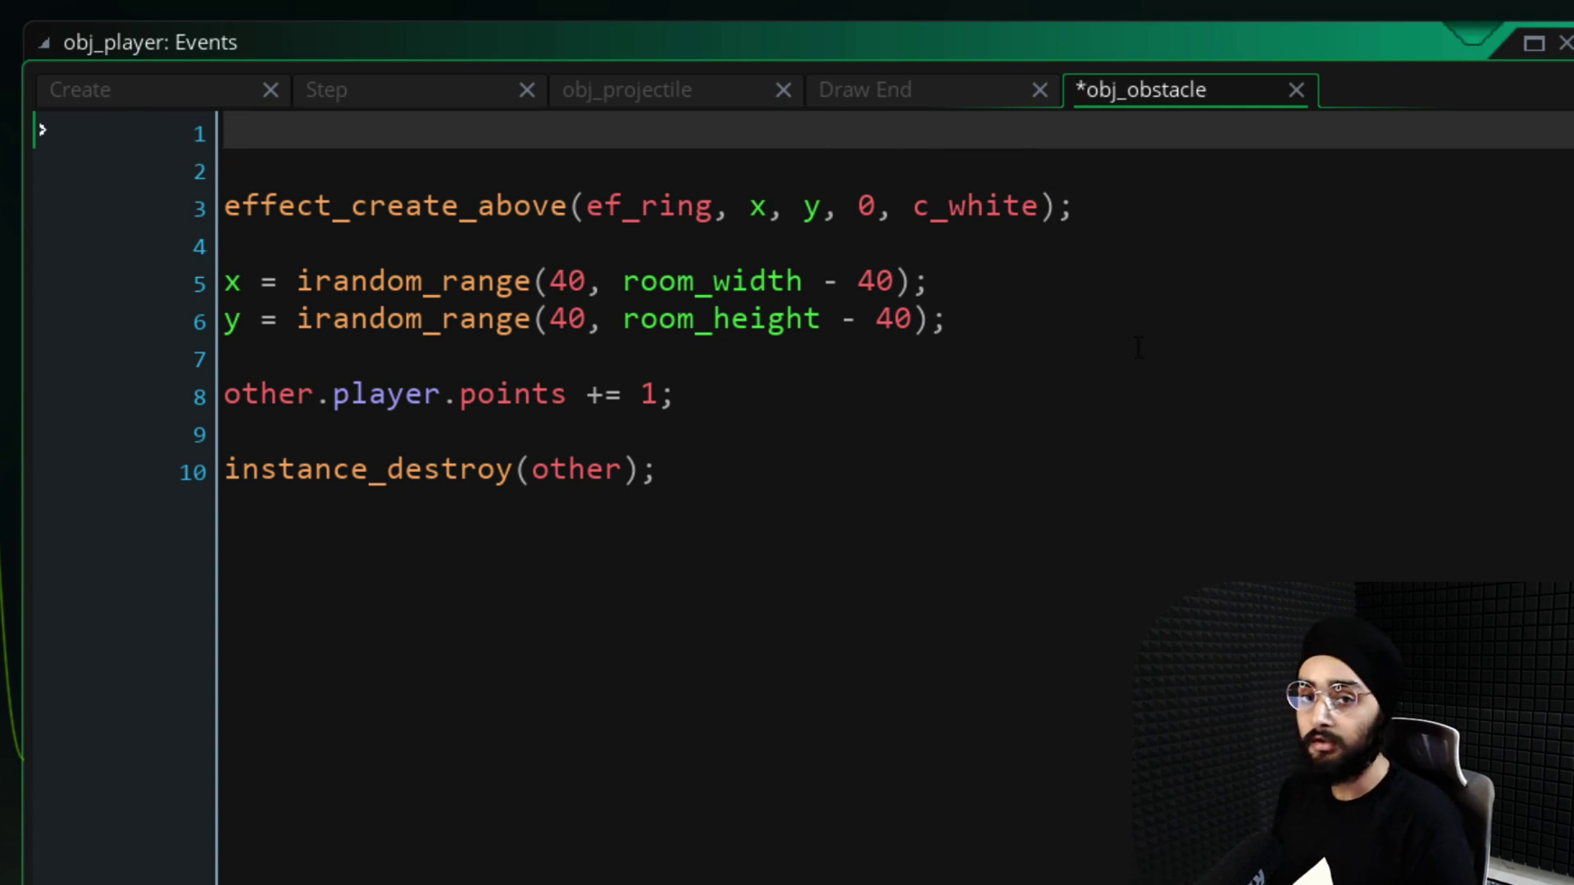
drag(722, 394, 131, 376)
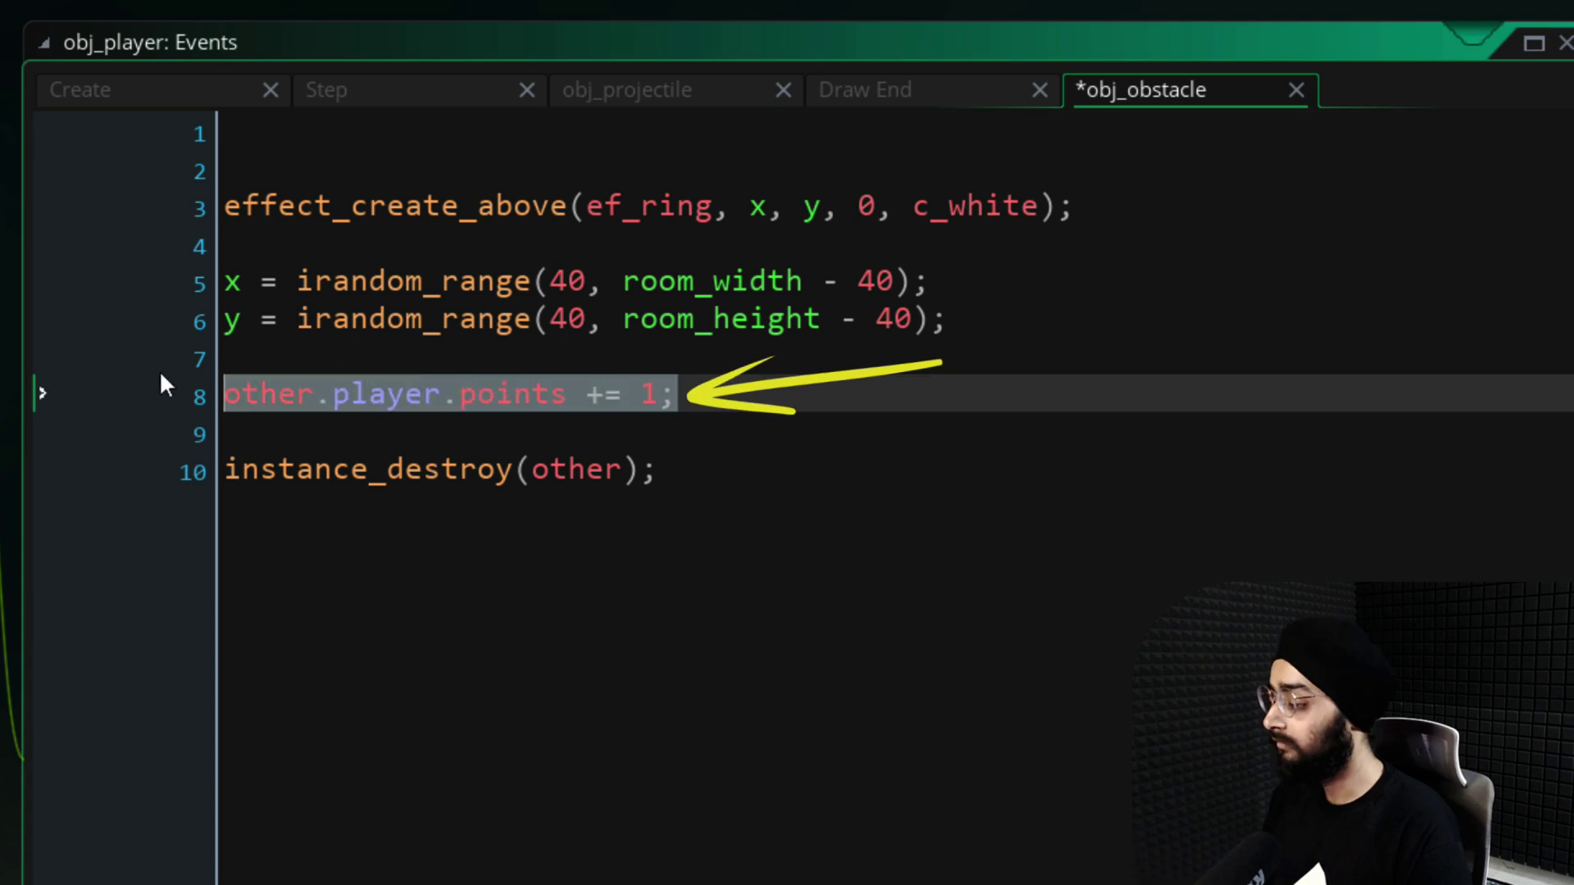
key(BackSpace)
key(BackSpace)
key(BackSpace)
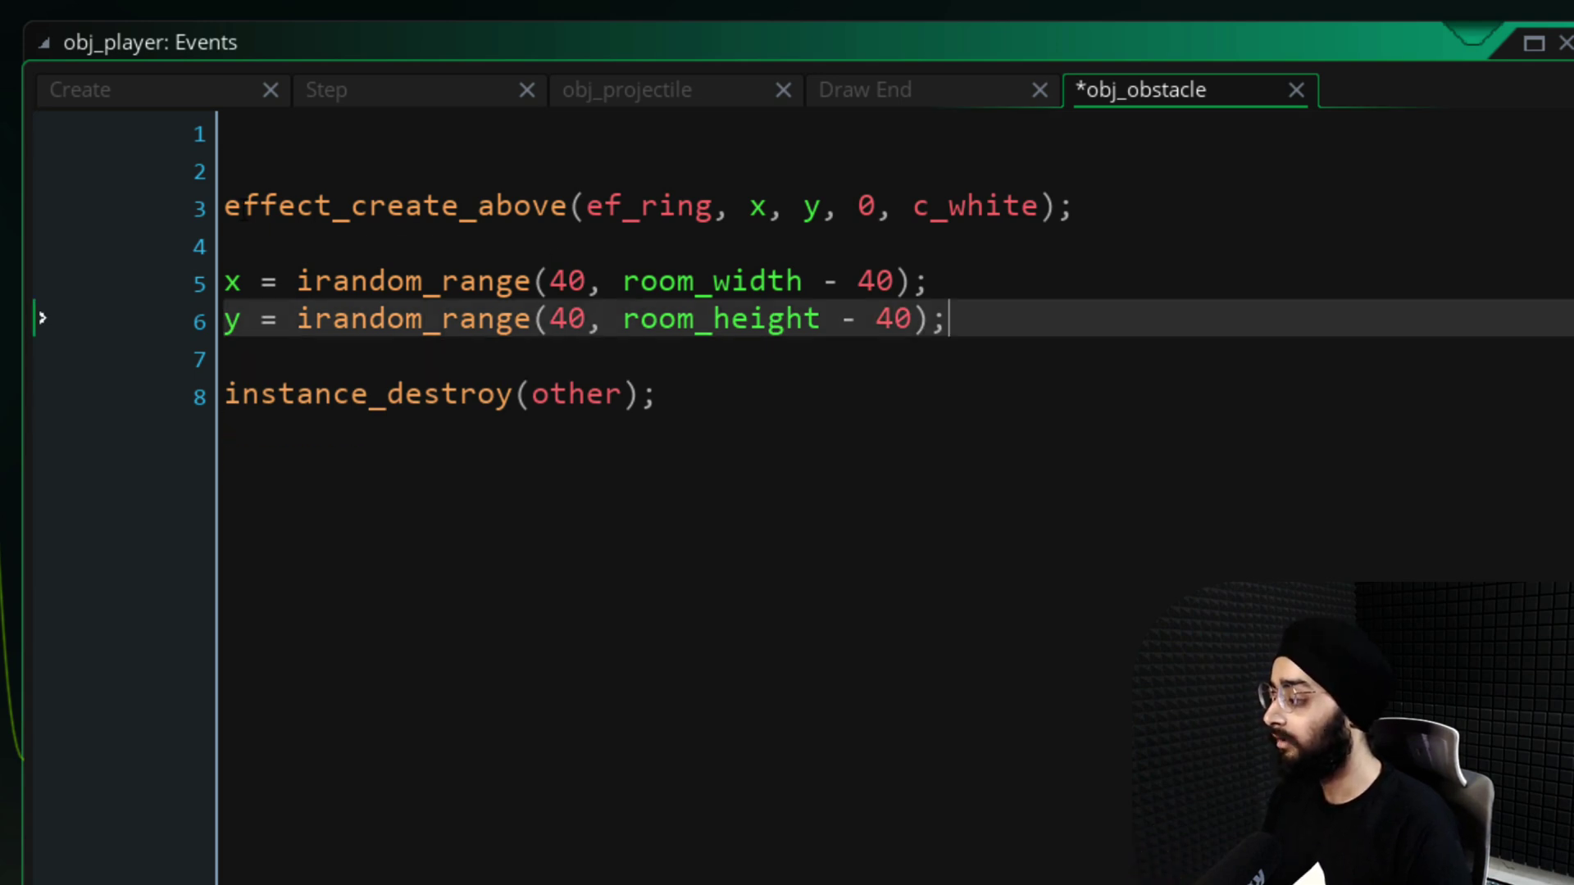
click(222, 205)
key(BackSpace)
key(BackSpace)
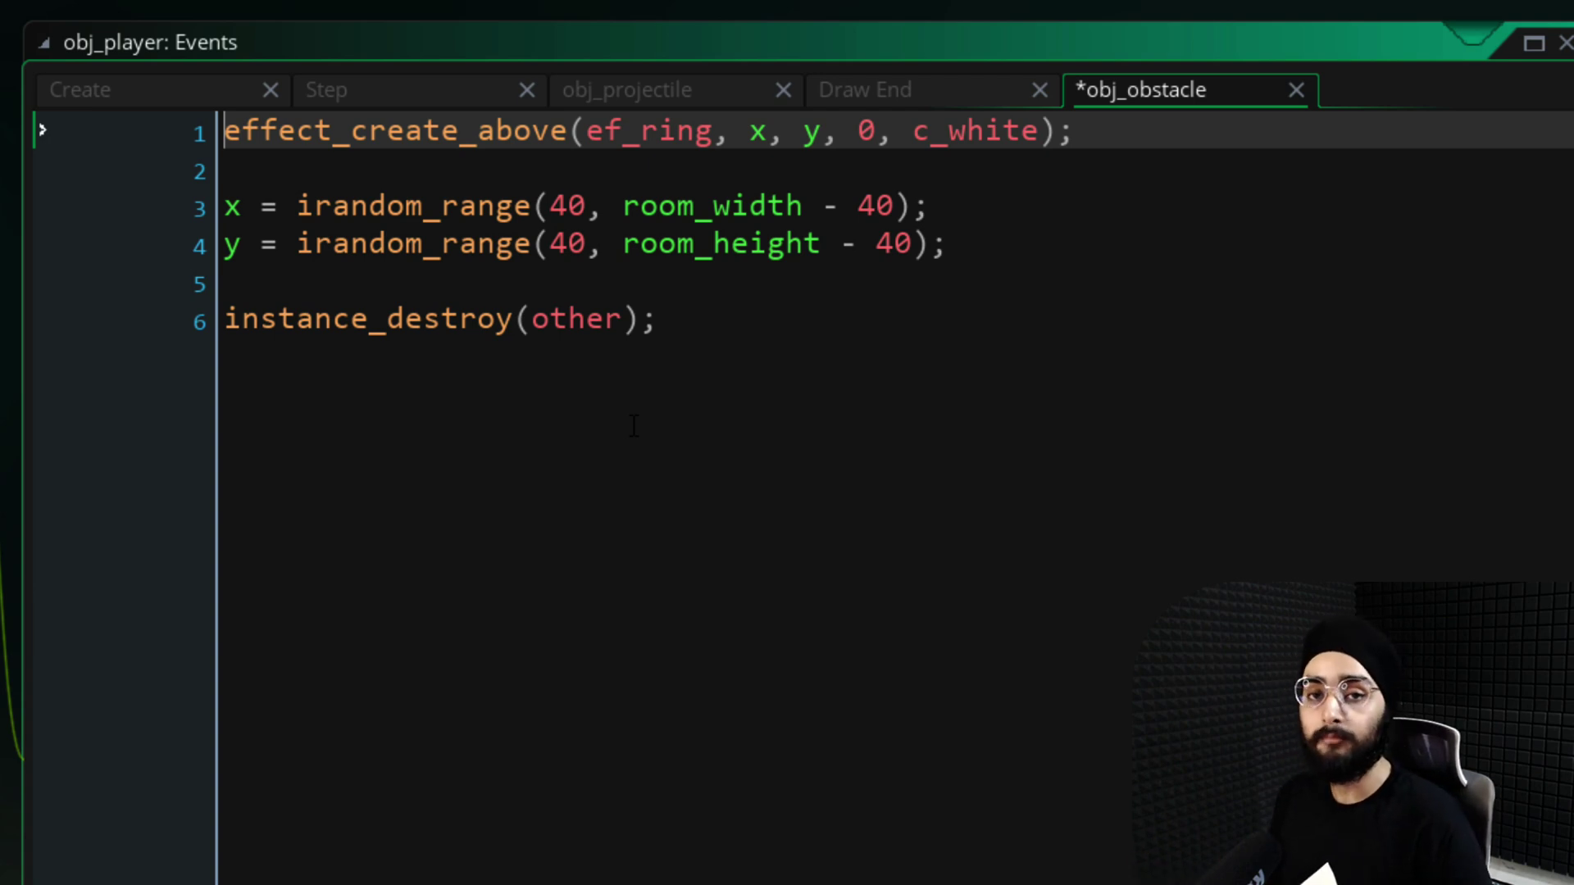
Open obj_game and add an Alarm 0 event to it
double_click(1202, 373)
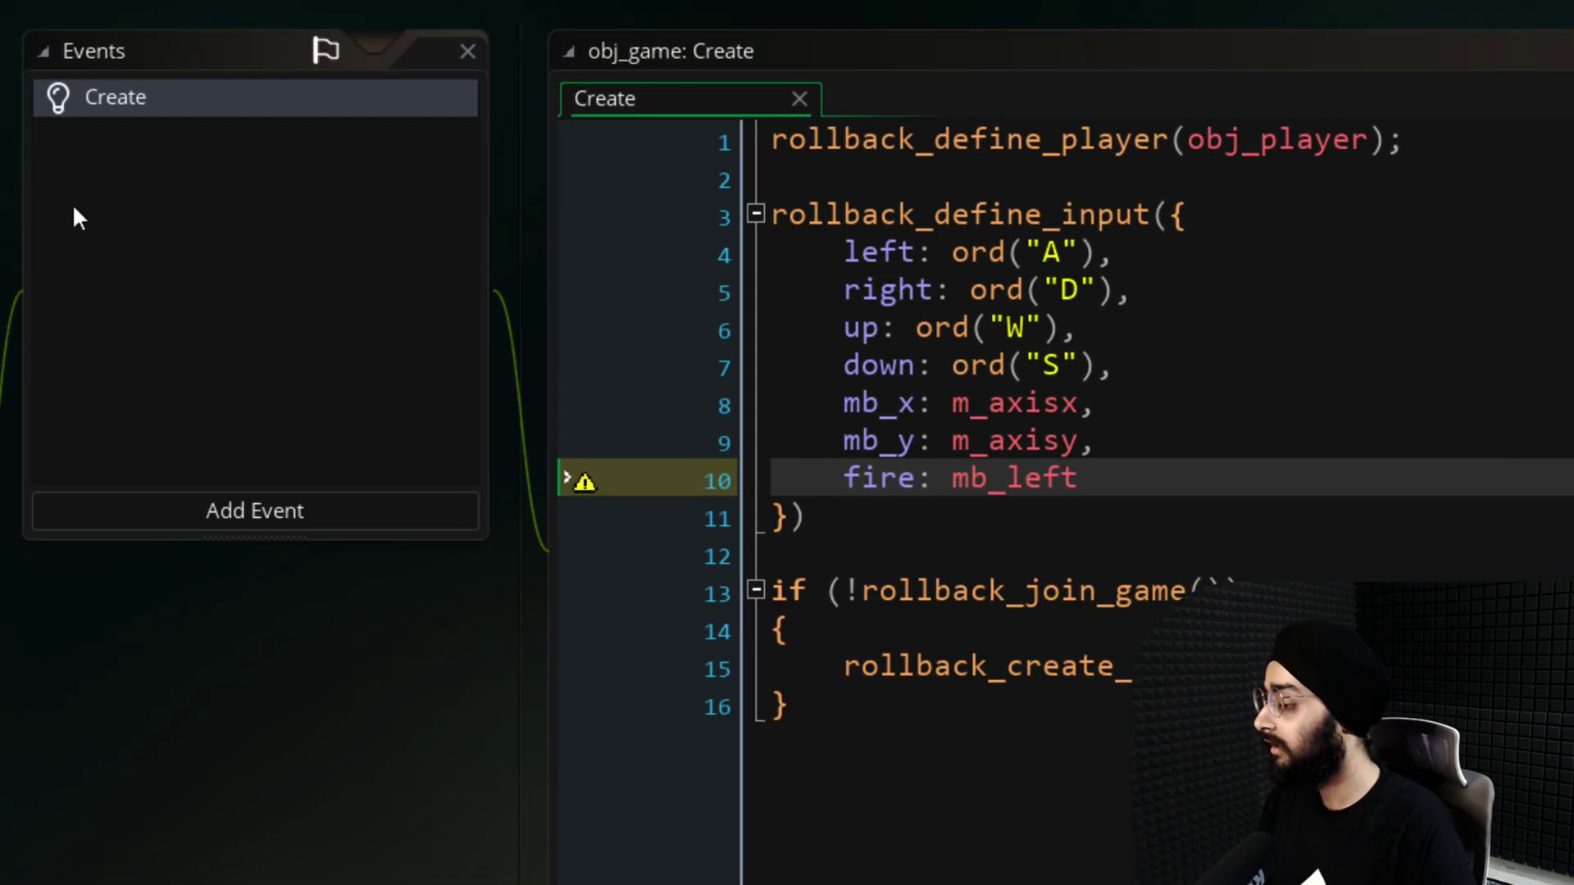
right_click(74, 212)
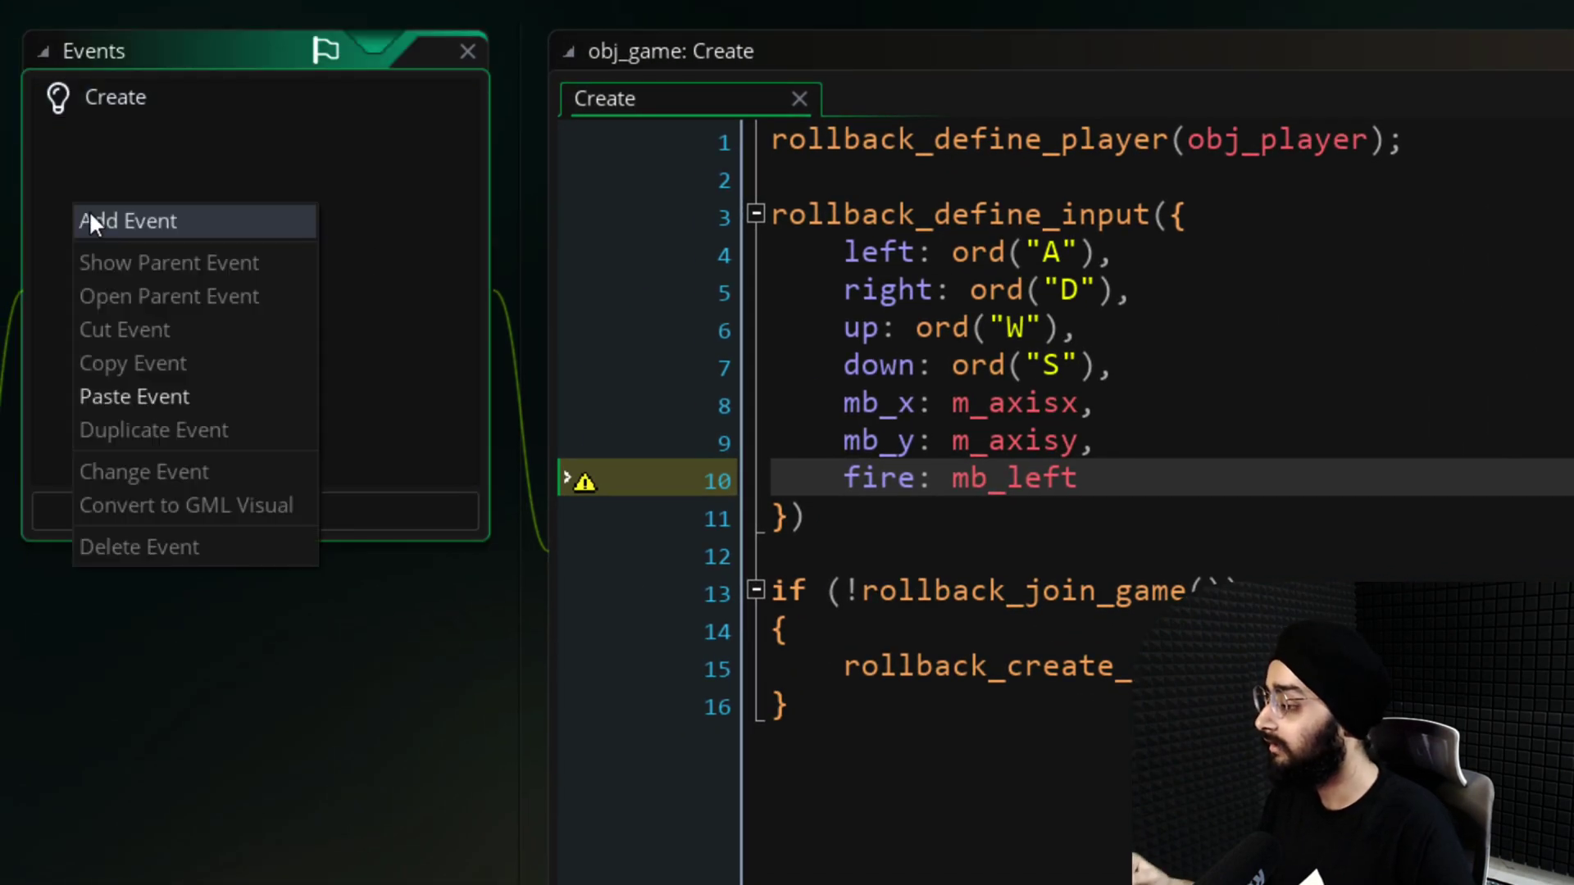
click(92, 216)
mouse_move(190, 387)
click(332, 386)
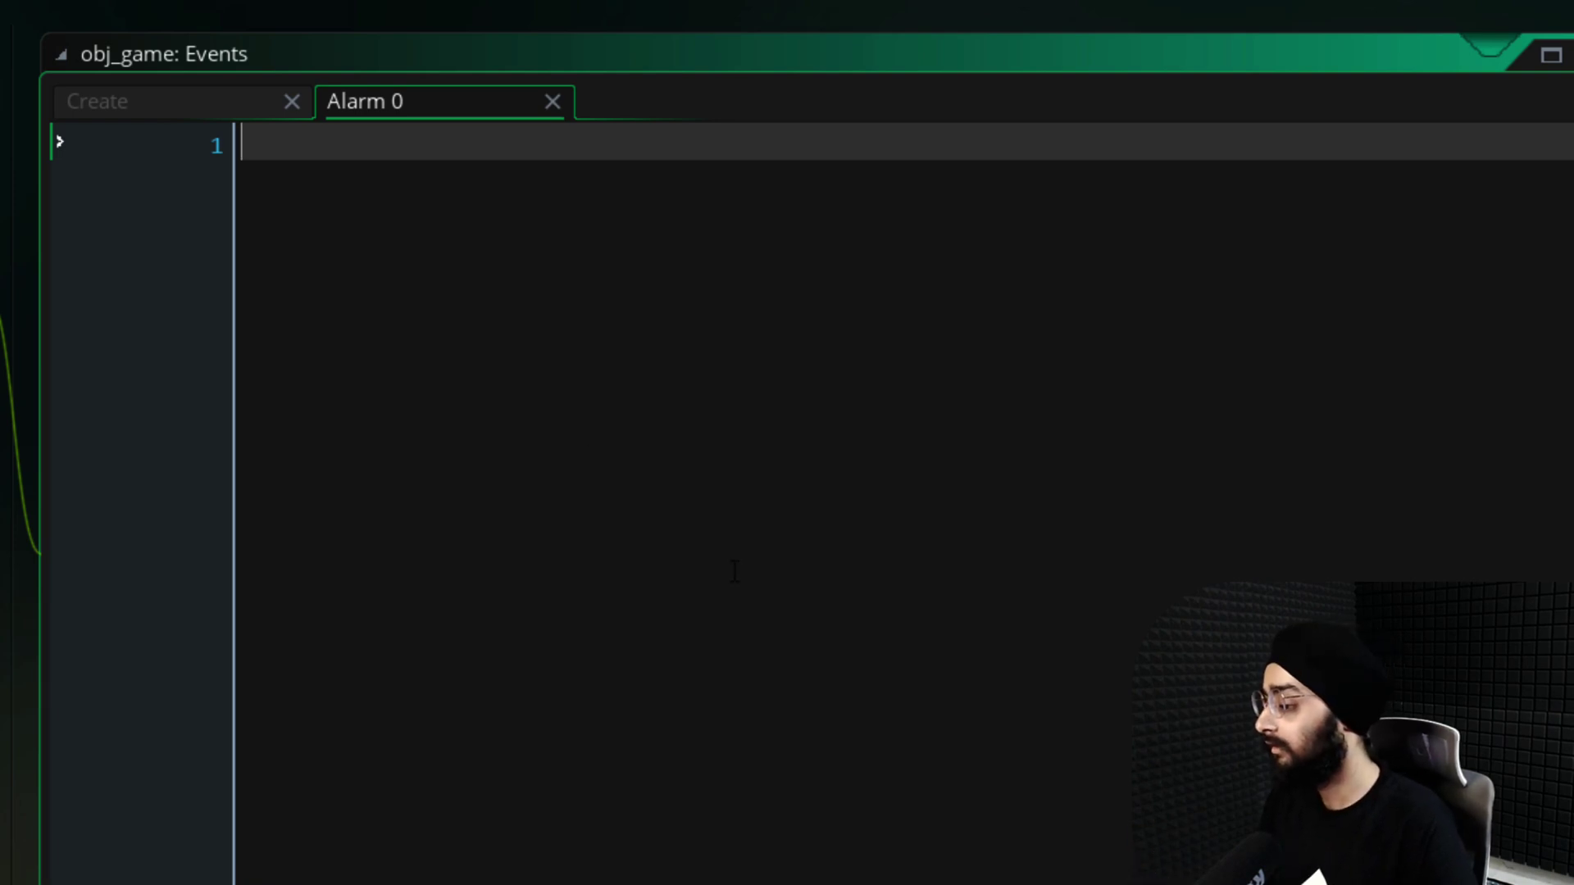
Declare _pos_x as choose(0, room_width) and _pos_y as irandom_range(40, room_height - 40) in the Alarm 0 event
text(var _pos_)
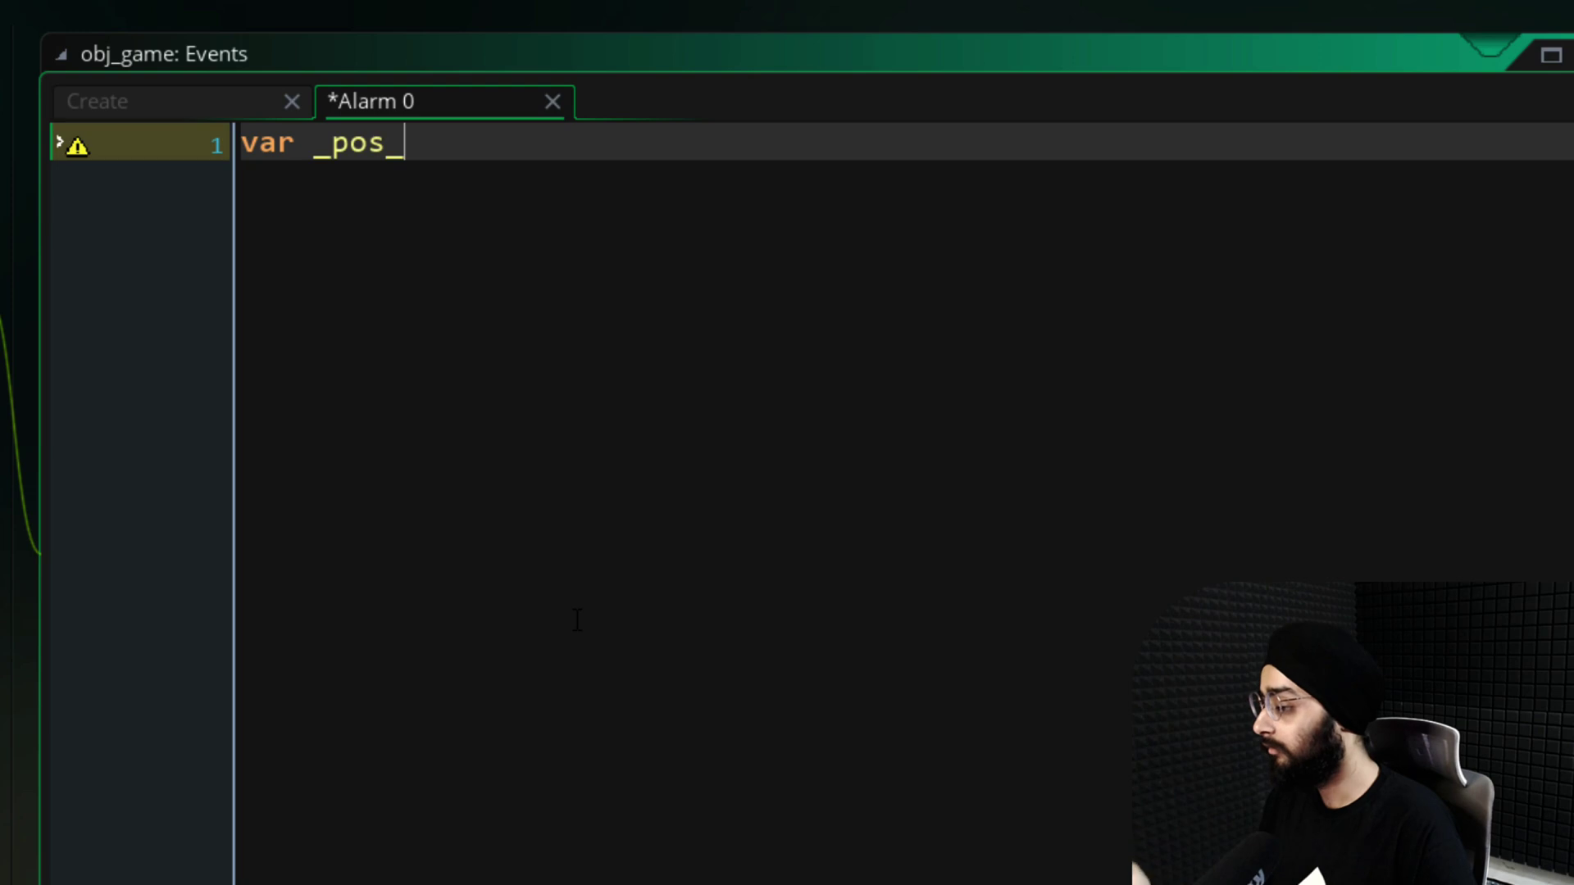
text(x = choose(0, room_width);)
key(Return)
text(var _pos_y = irandom_range(40, room_h)
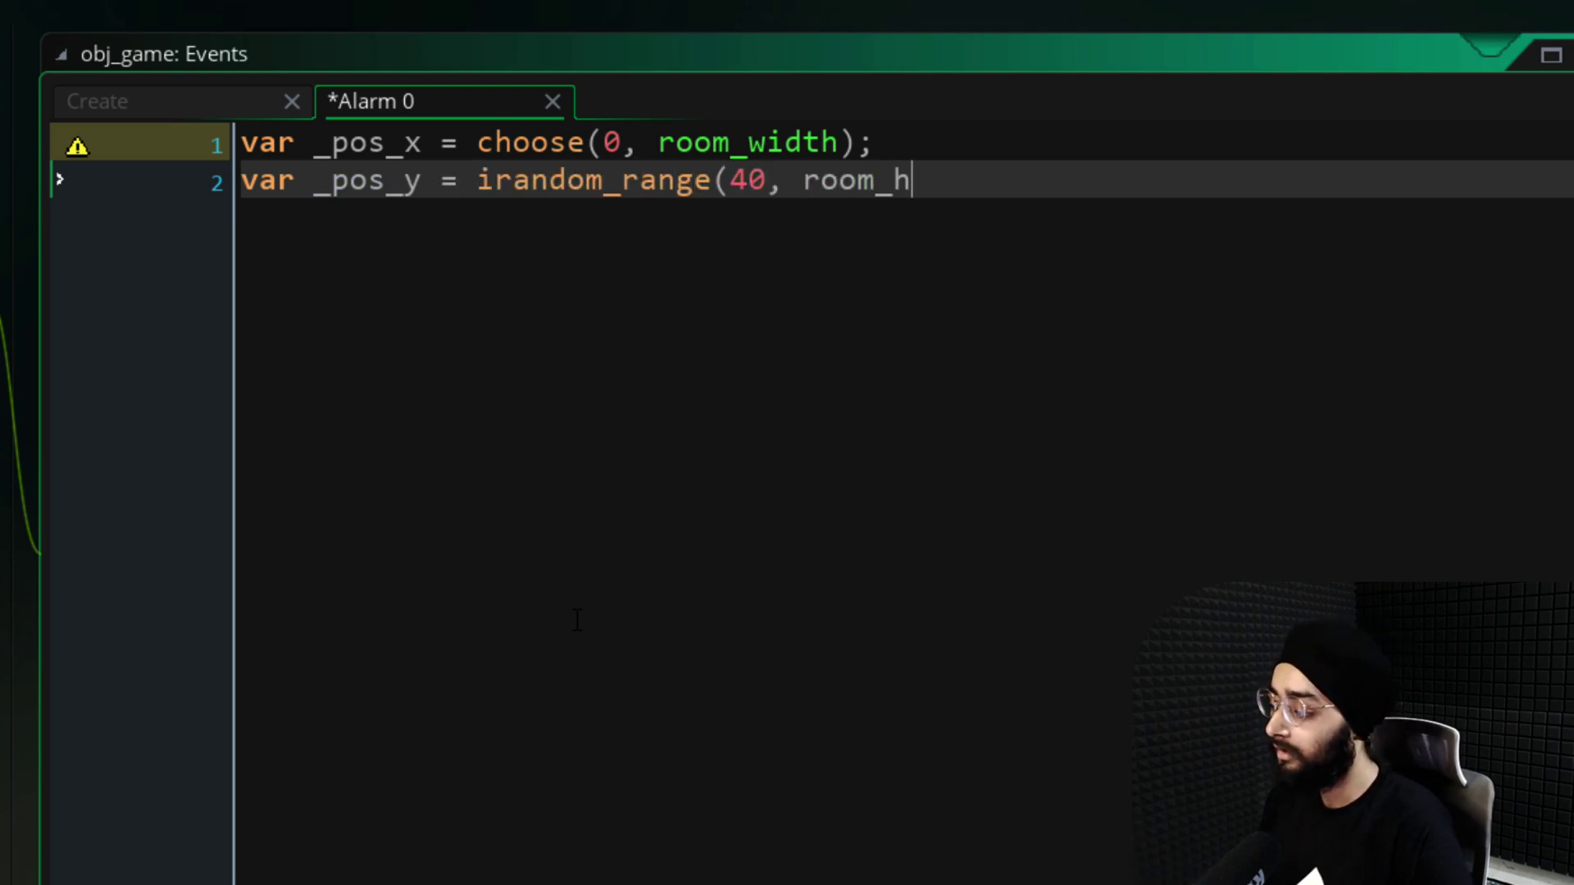
Create obj_obstacle at _pos_x, _pos_y on layer with instance_create_layer, restart the timer with alarm[0] = 40; and save
key(Return)
key(Return)
text(i)
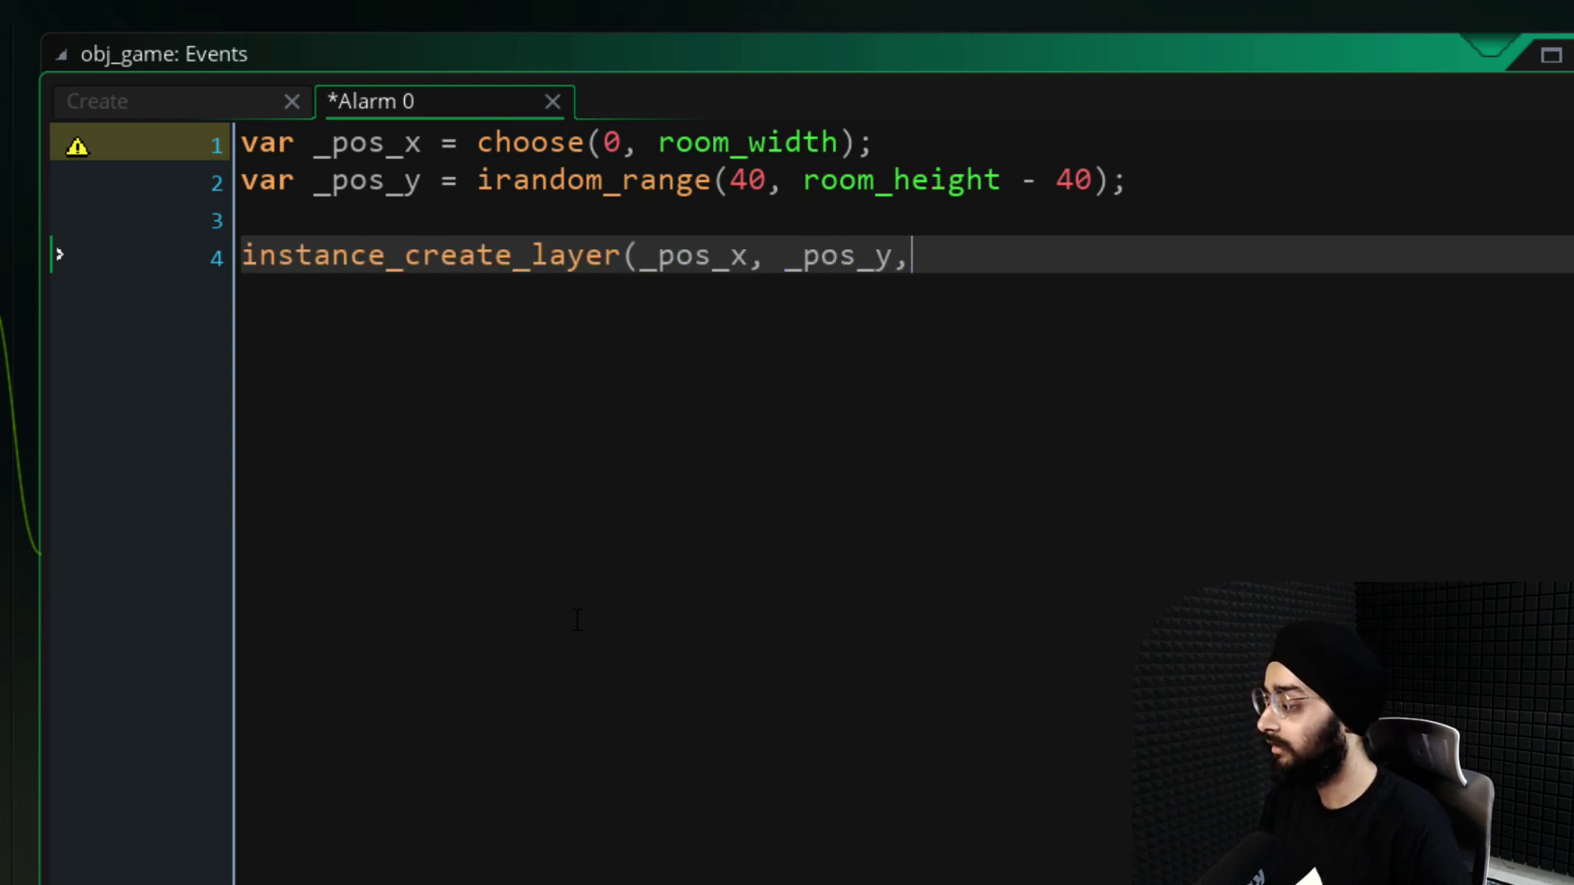
text( layer, obj_)
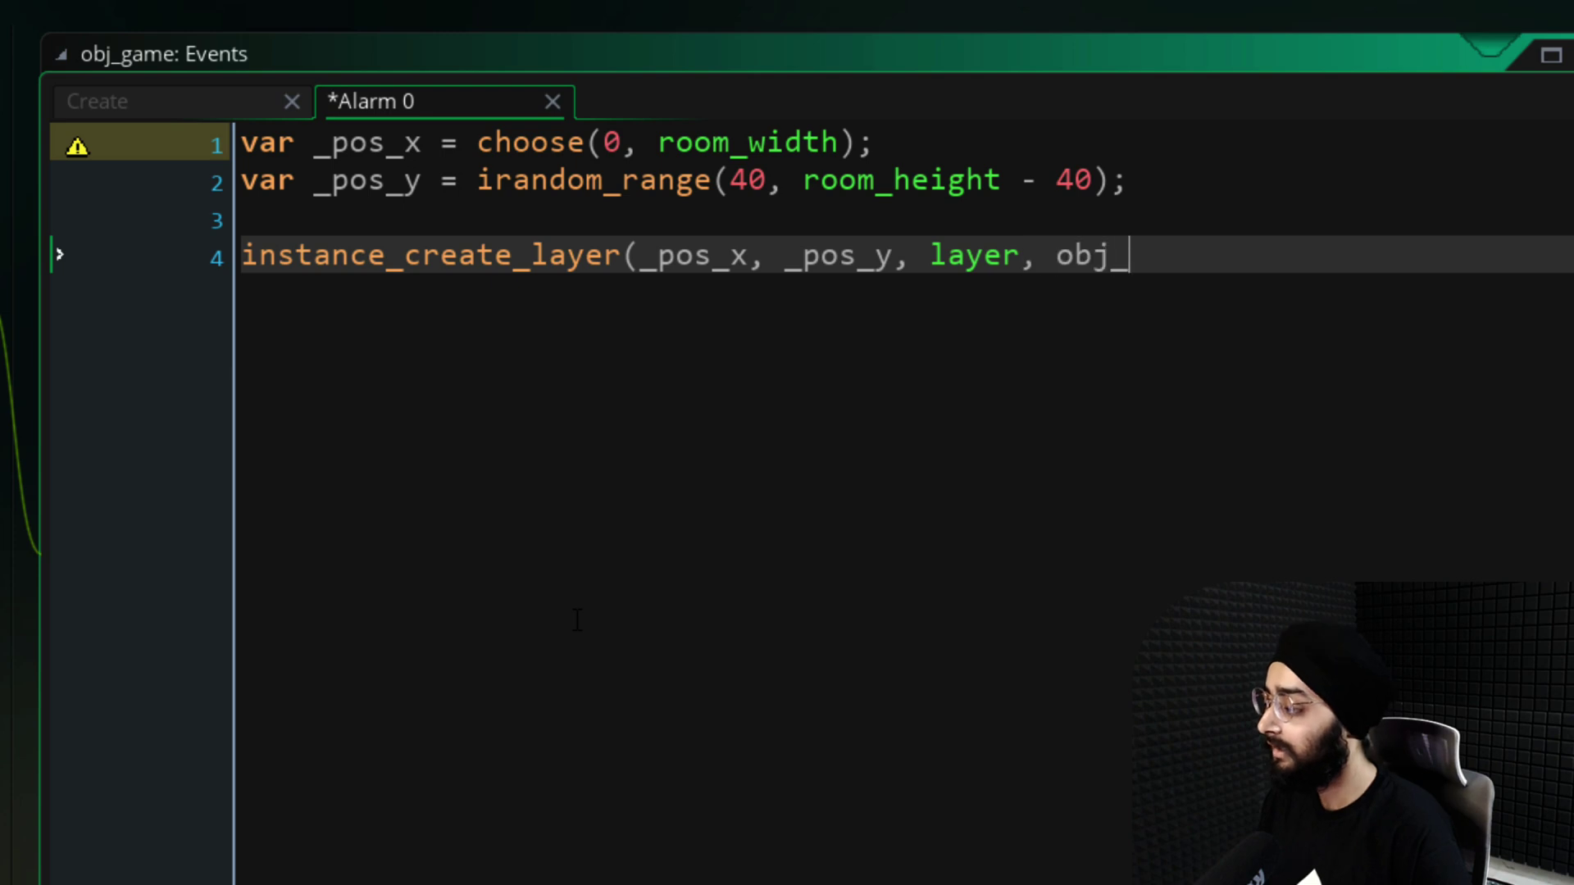
text(e);)
key(Return)
key(Return)
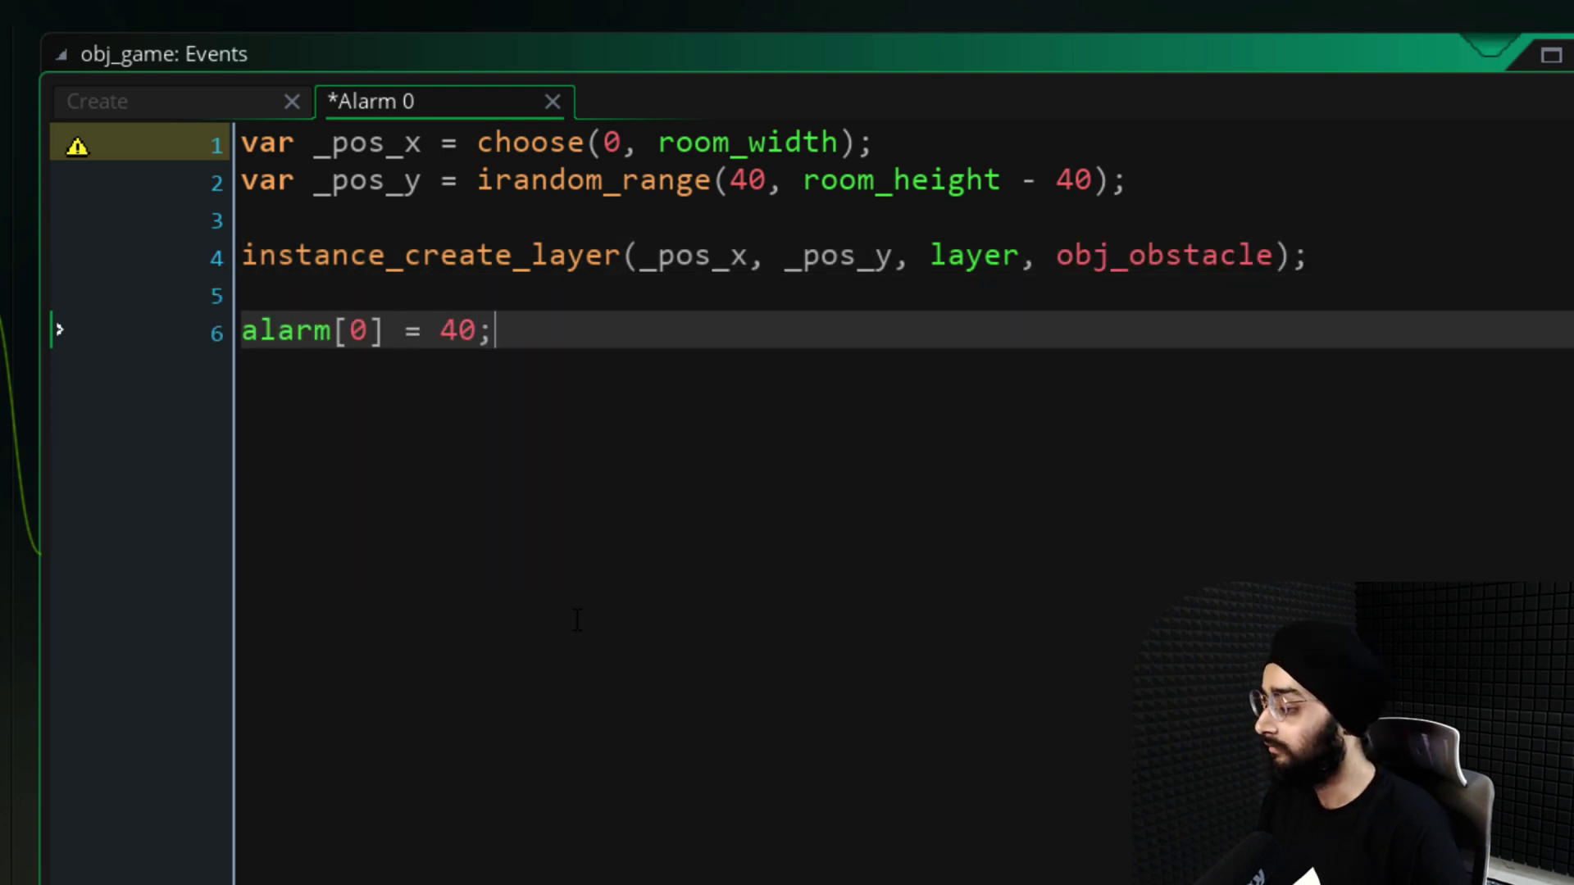
key(ctrl+s)
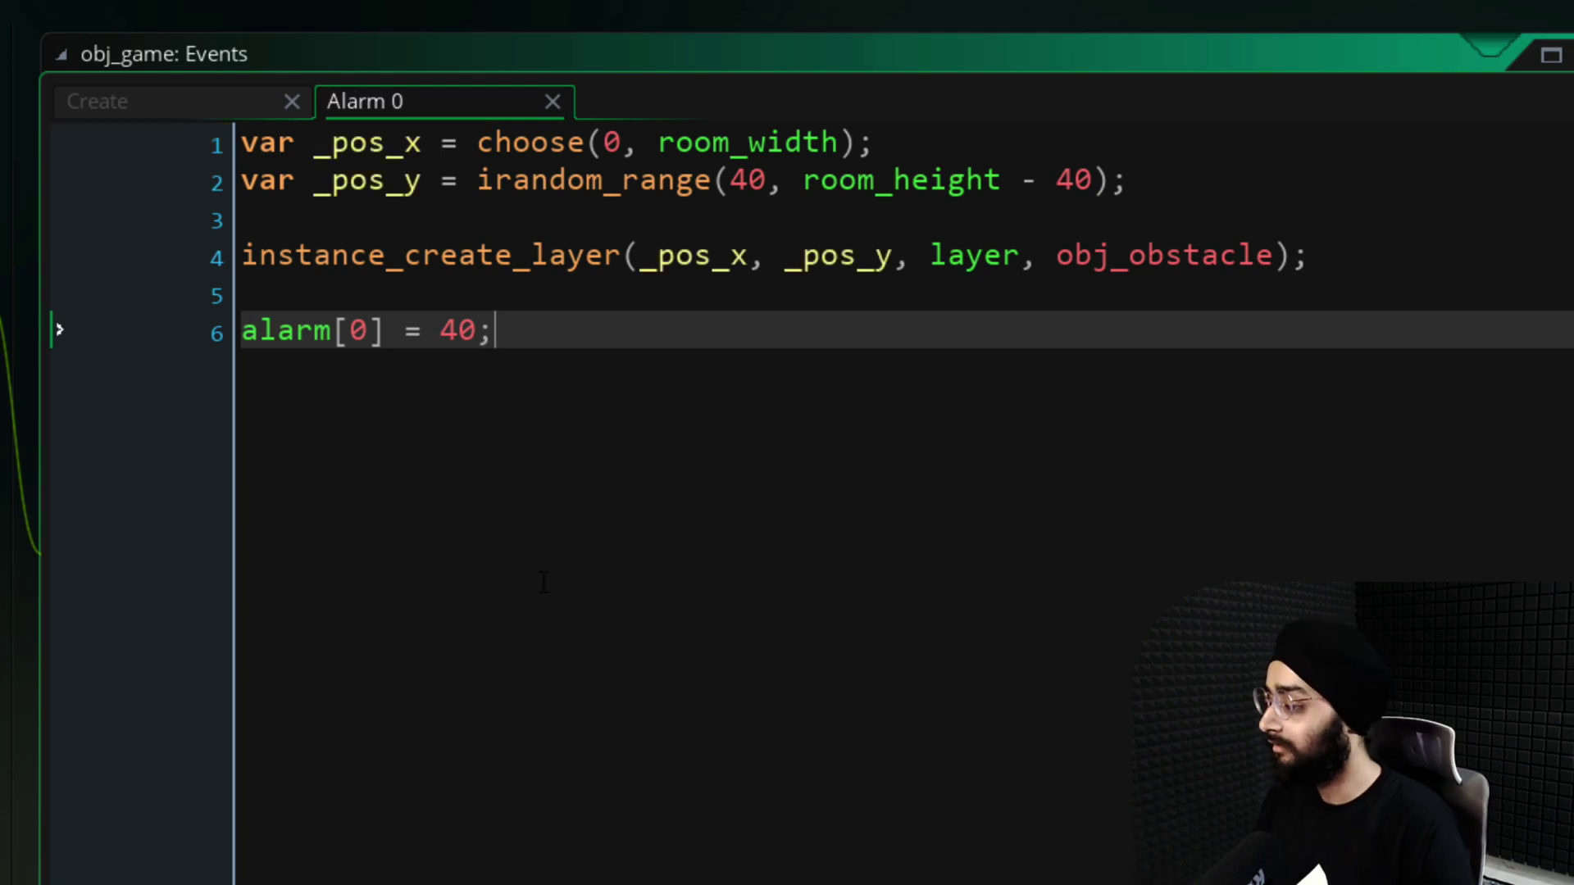
Add alarm[0] = 10; at the end of obj_game's Create event
click(153, 101)
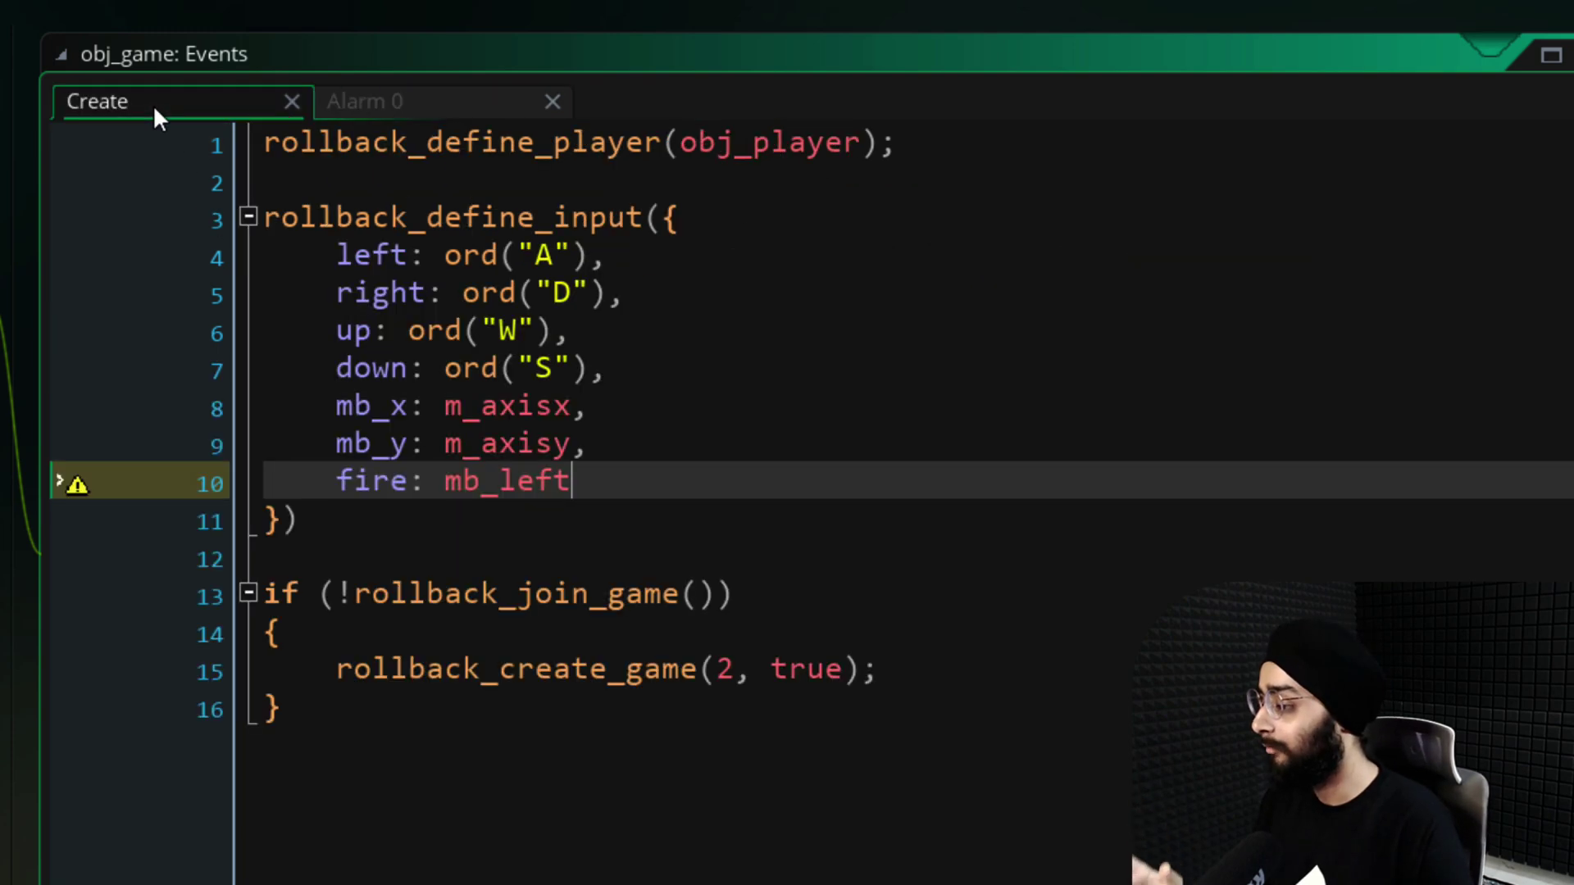
click(393, 736)
key(Return)
key(Return)
text(alarm[0] = 10;)
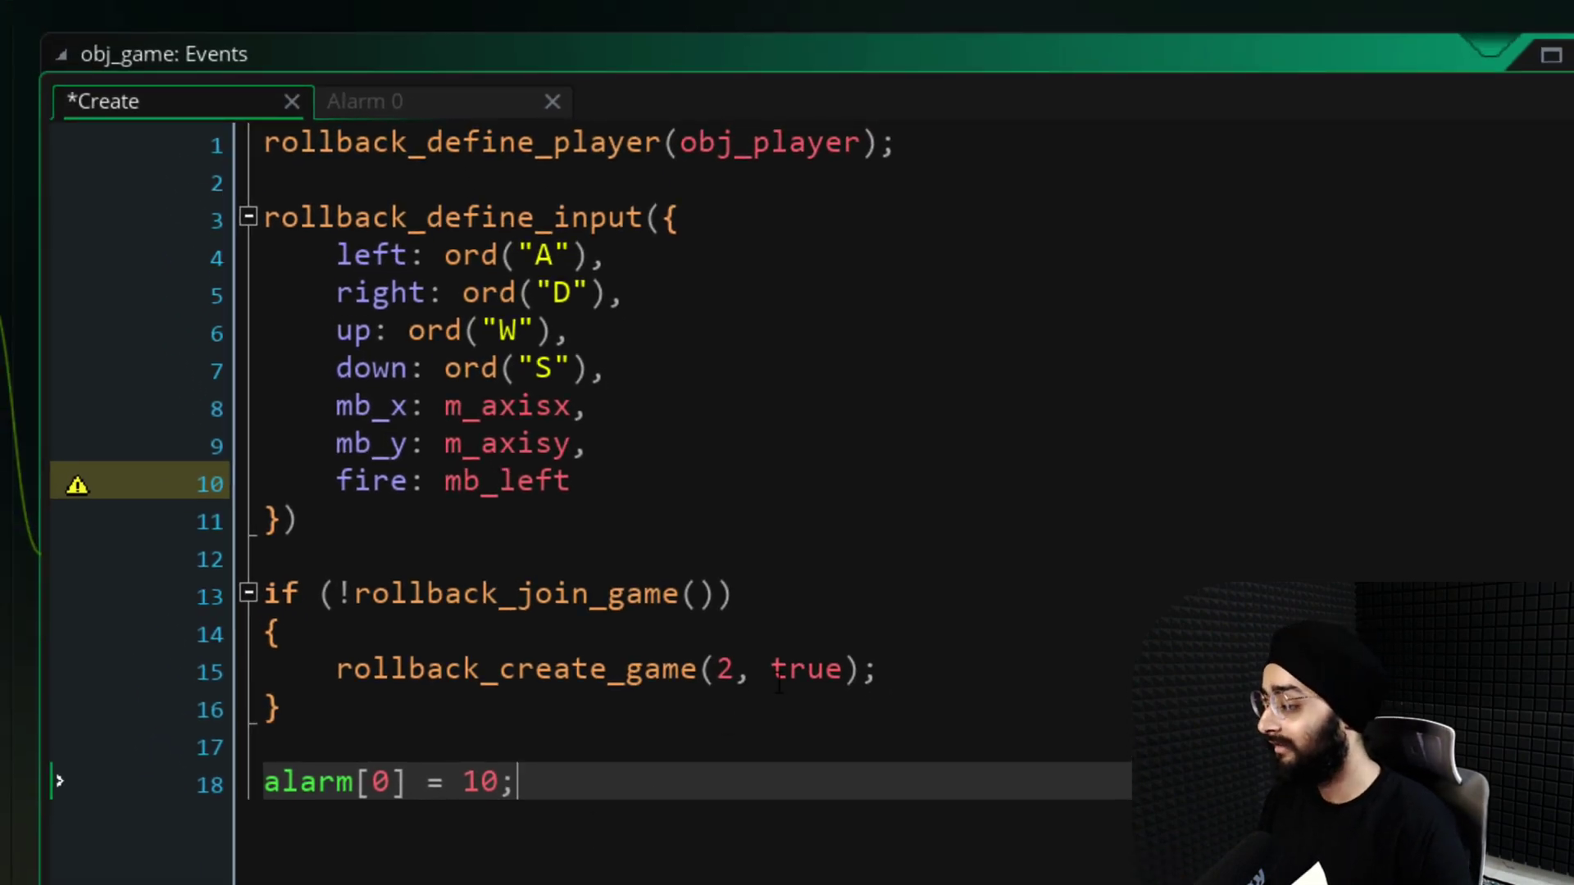
Change the second argument of rollback_create_game to false and read through the error dialog from the test run
double_click(785, 678)
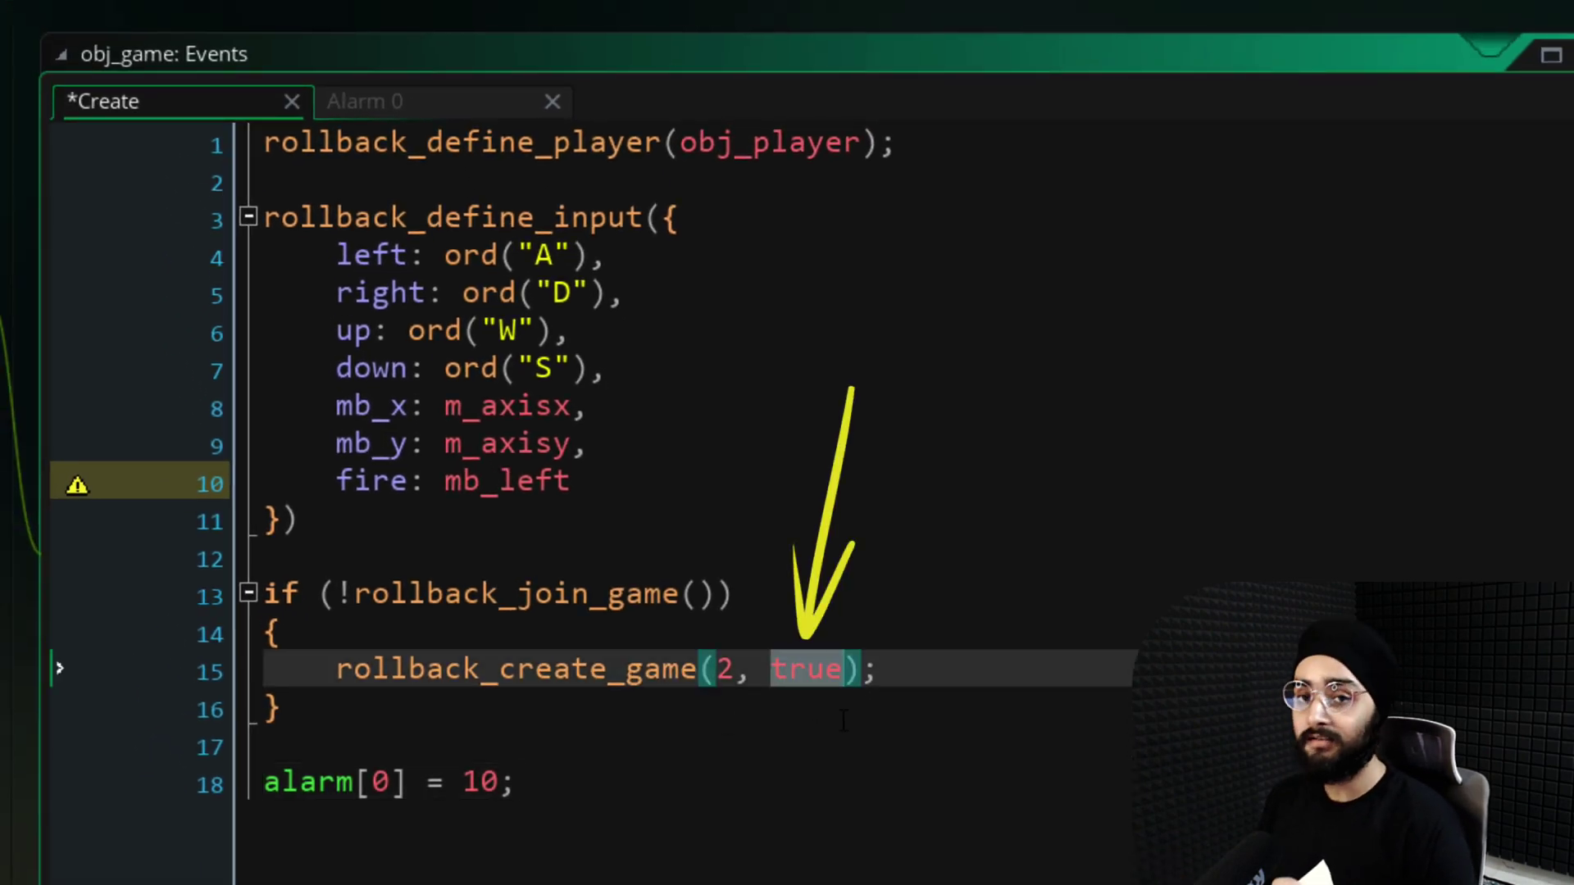
text(false)
key(End)
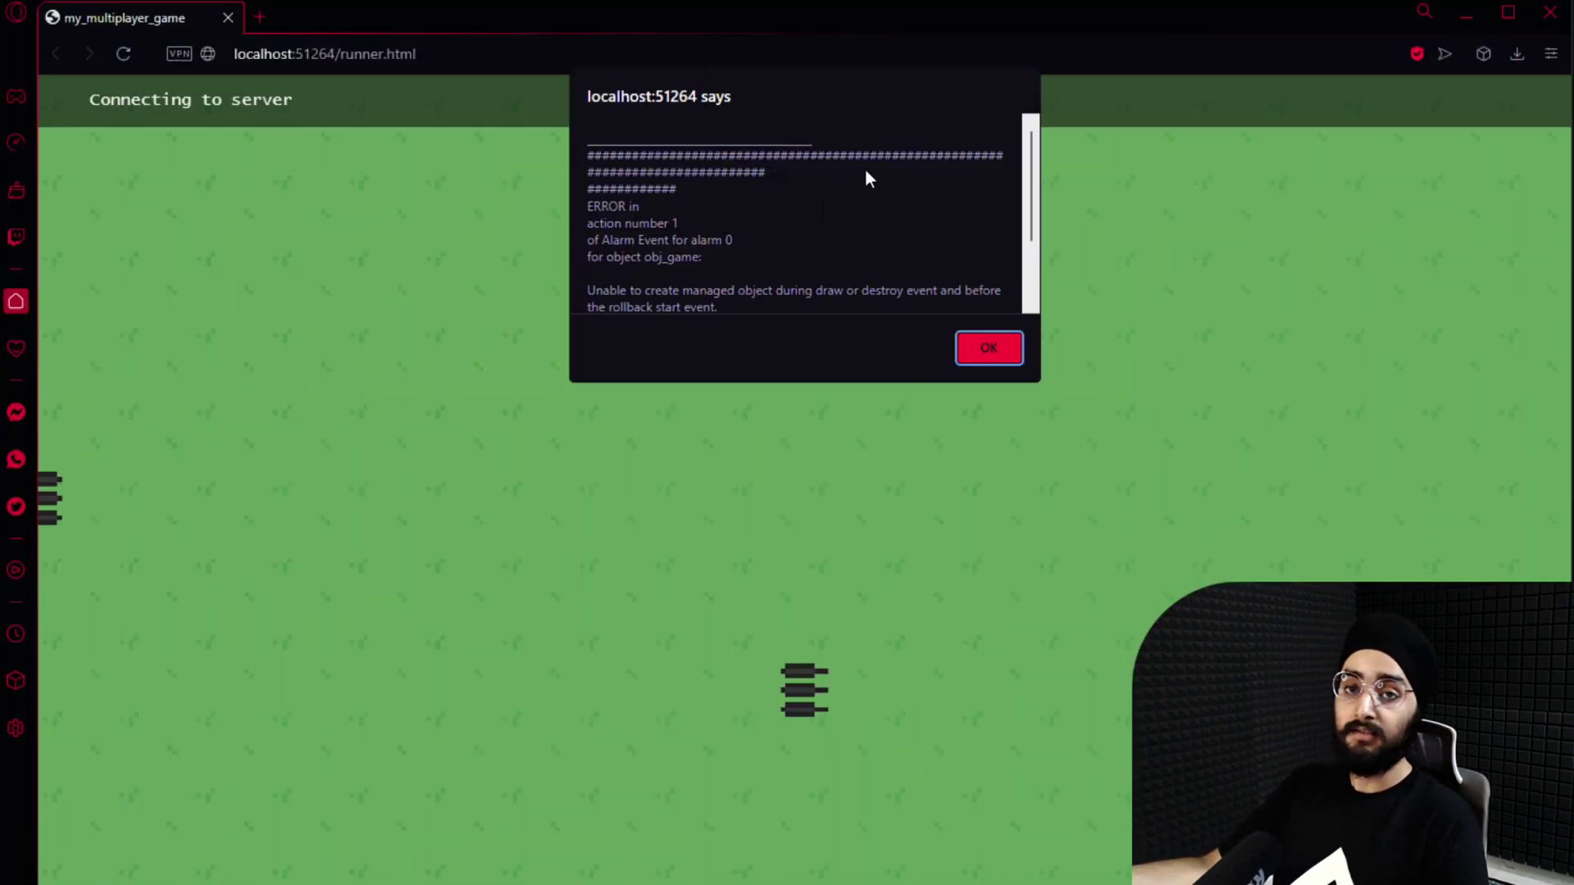
drag(1031, 170, 1031, 206)
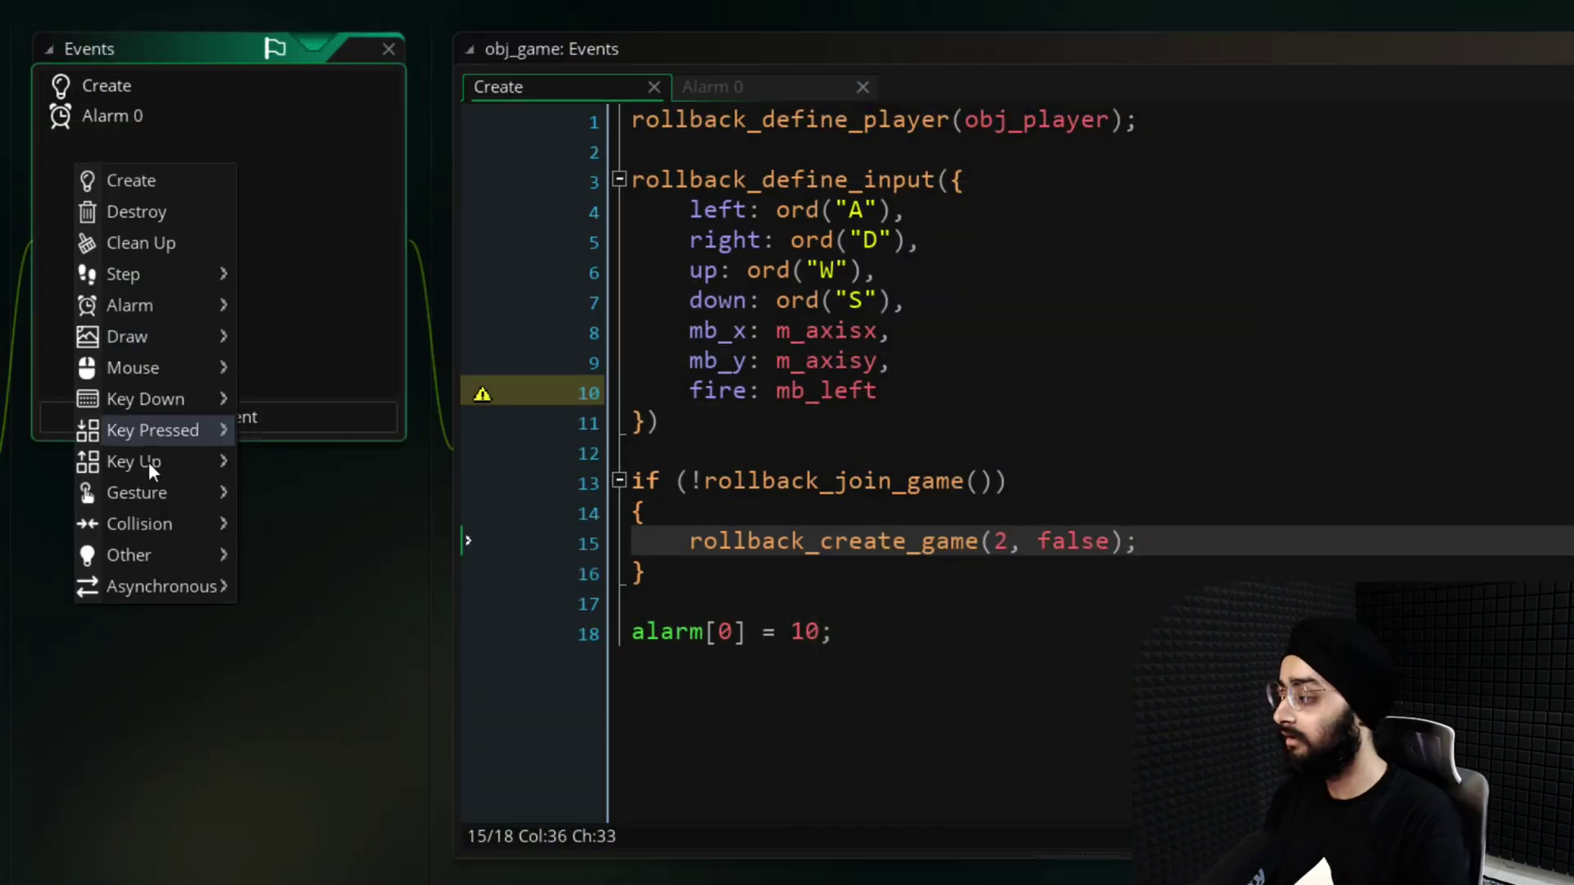
Add a Rollback Start event to obj_game and move alarm[0] = 10; into it from the Create event
mouse_move(128, 555)
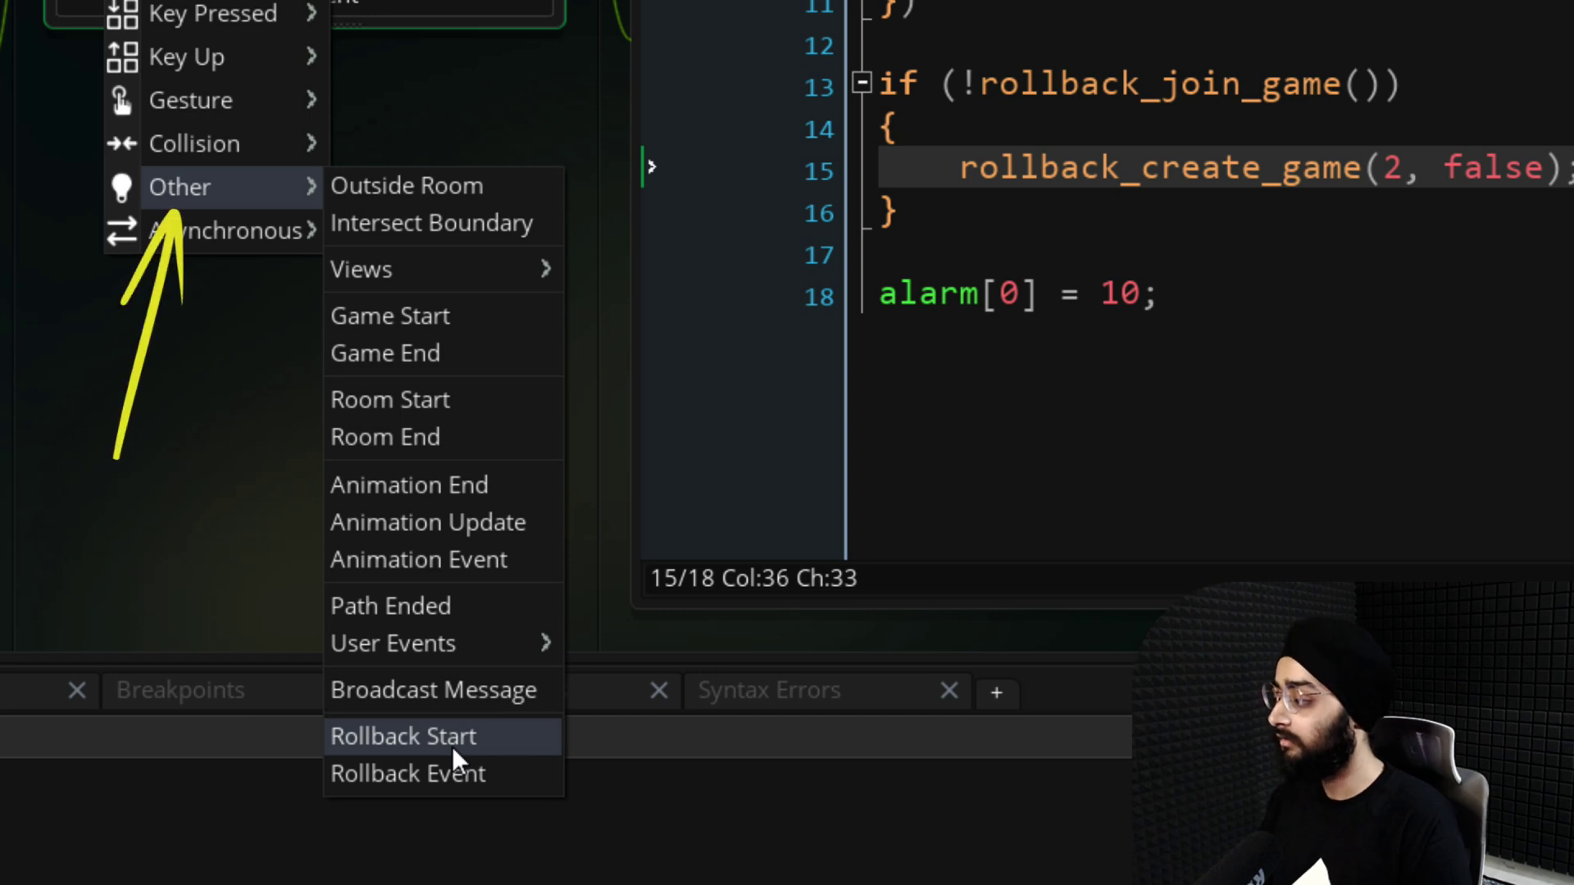
click(452, 741)
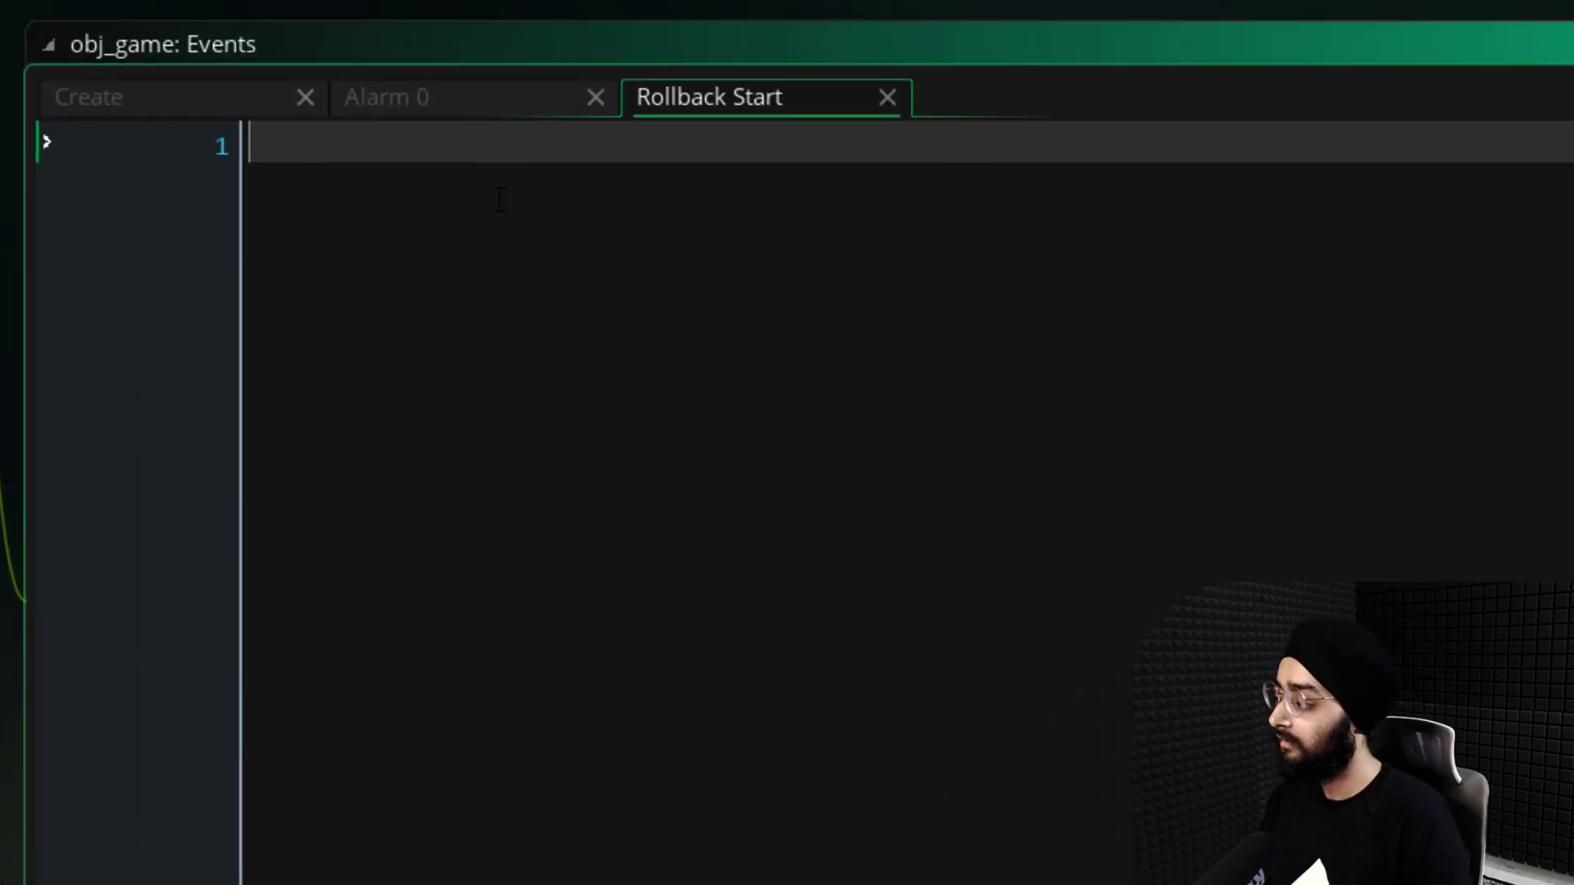
click(232, 97)
drag(559, 750, 259, 759)
key(ctrl+c)
key(BackSpace)
click(702, 107)
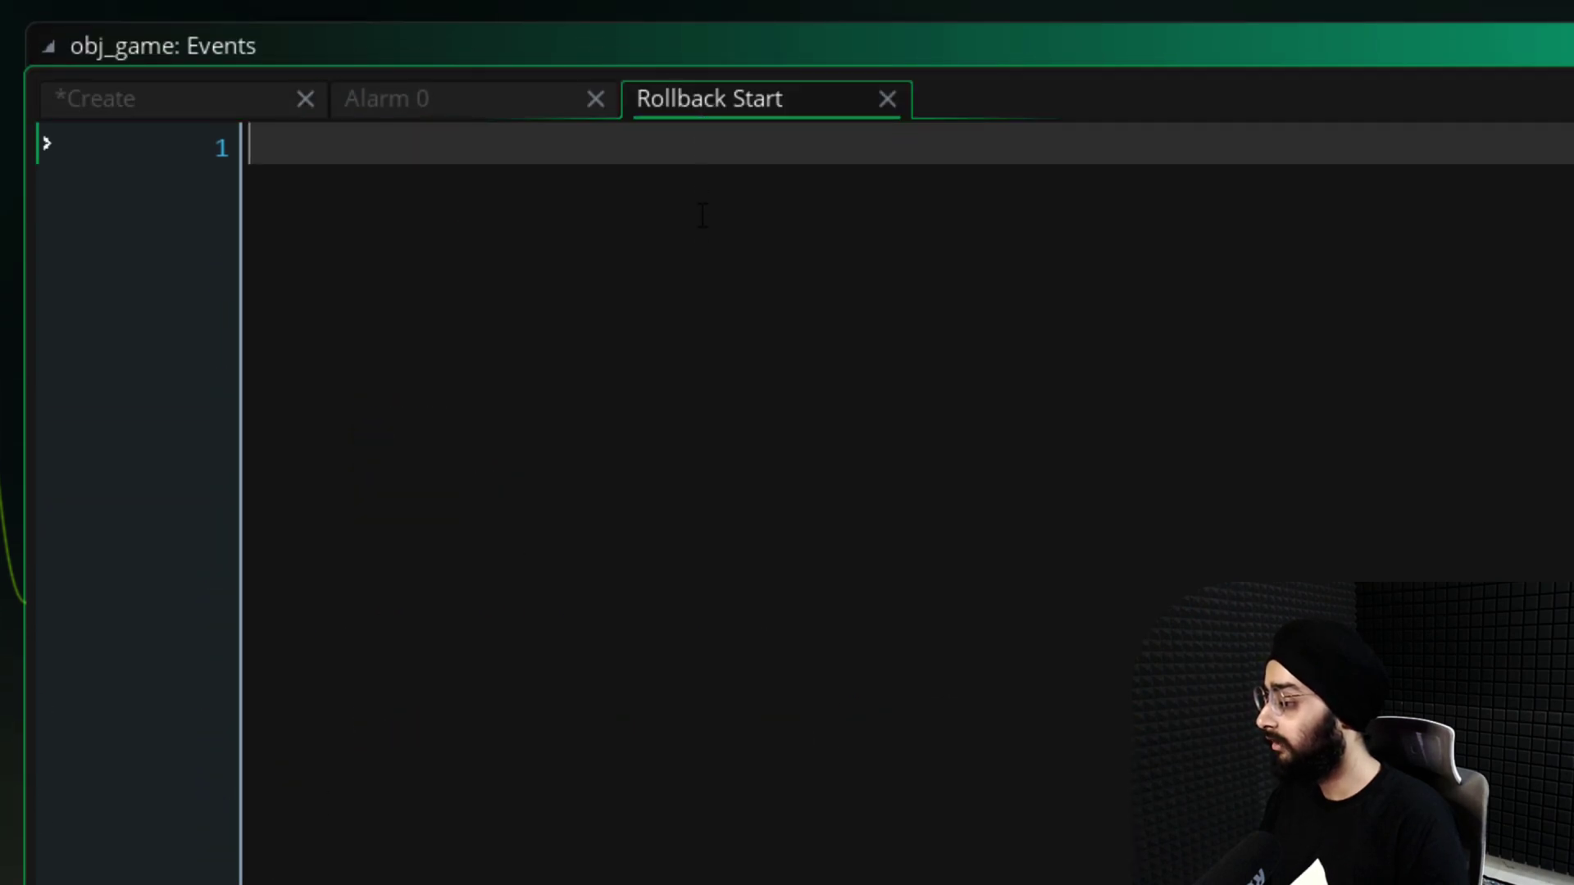
key(ctrl+v)
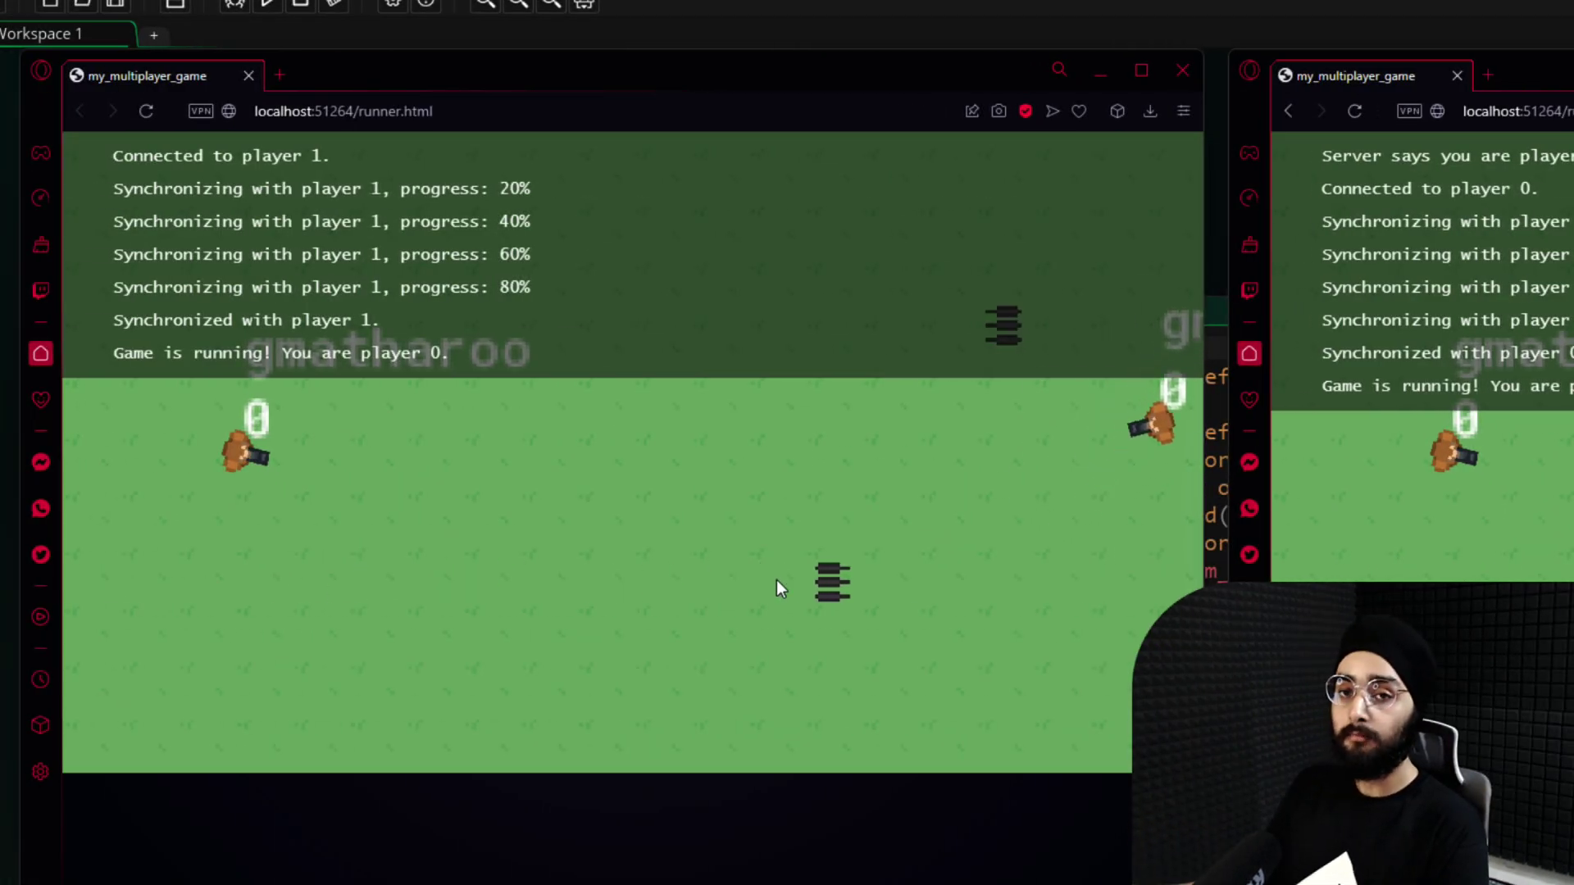
Test-play the two-player game in the first browser window, moving around the obstacles and shooting at the other player
key(a)
key(s)
click(858, 571)
key(d)
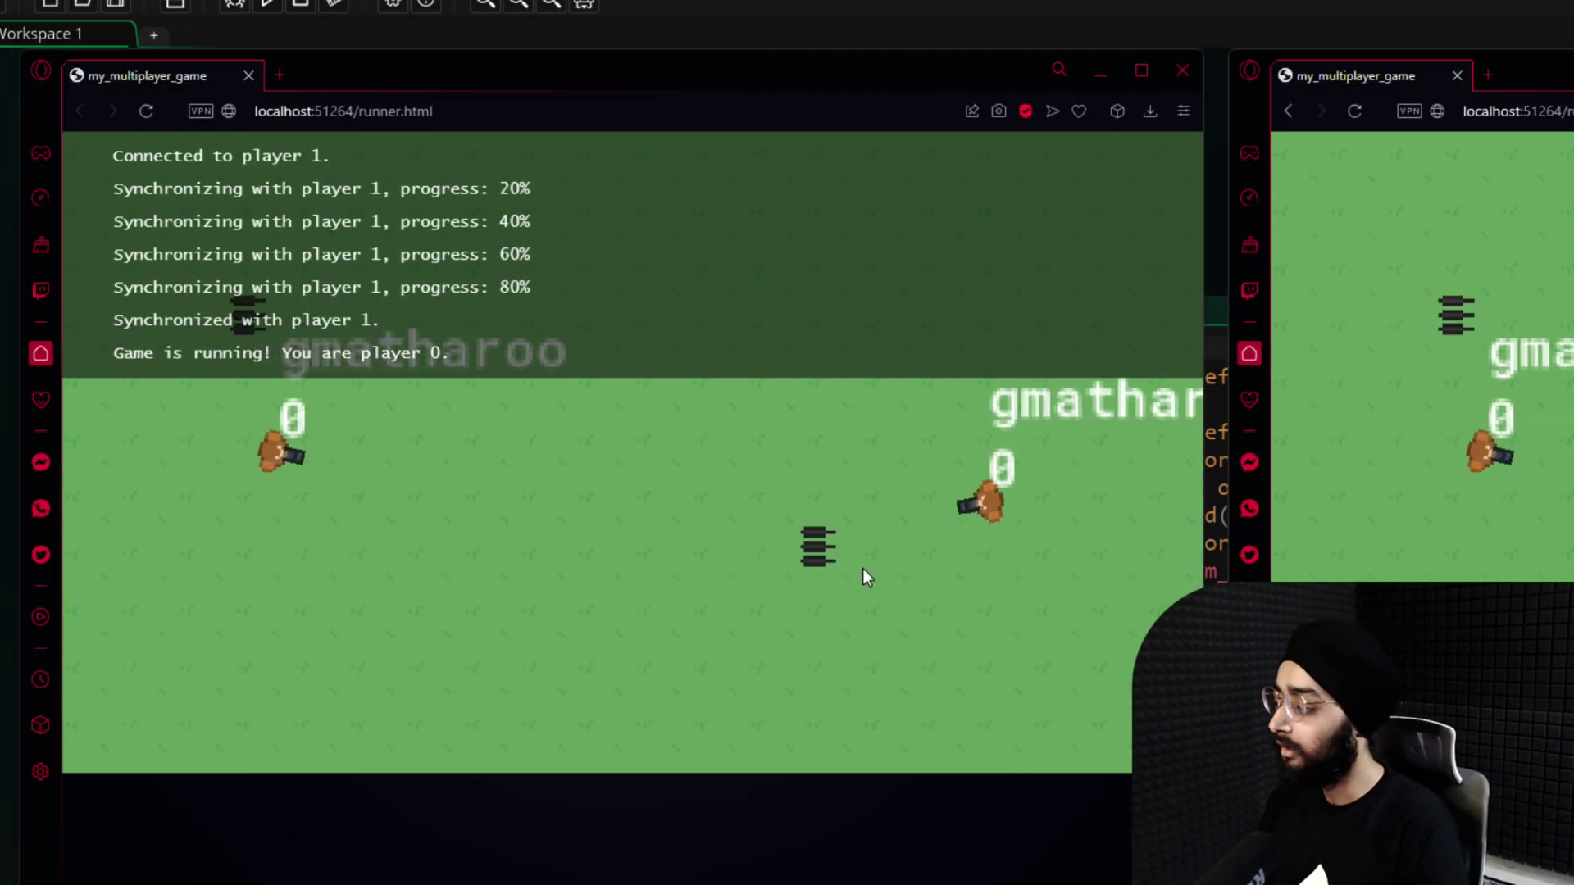
key(s)
click(983, 505)
key(d)
key(w)
key(s)
click(254, 327)
click(711, 327)
key(w)
click(531, 358)
key(s)
key(a)
click(849, 374)
key(s)
key(d)
click(431, 590)
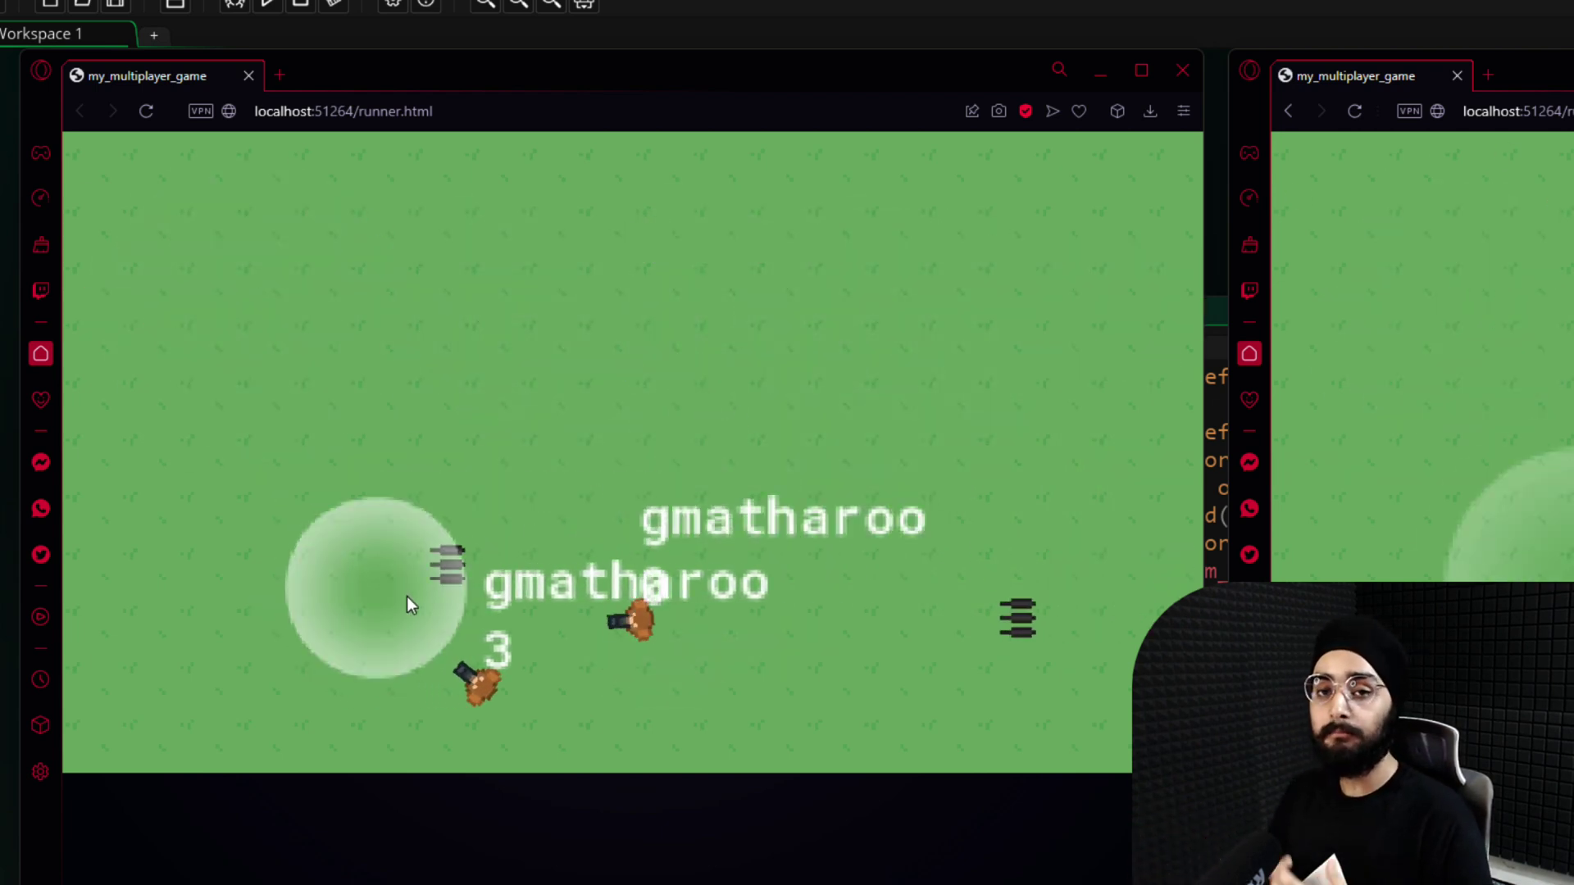
key(w)
click(771, 544)
key(a)
key(w)
click(786, 354)
key(d)
key(s)
click(742, 312)
key(w)
click(492, 504)
click(973, 471)
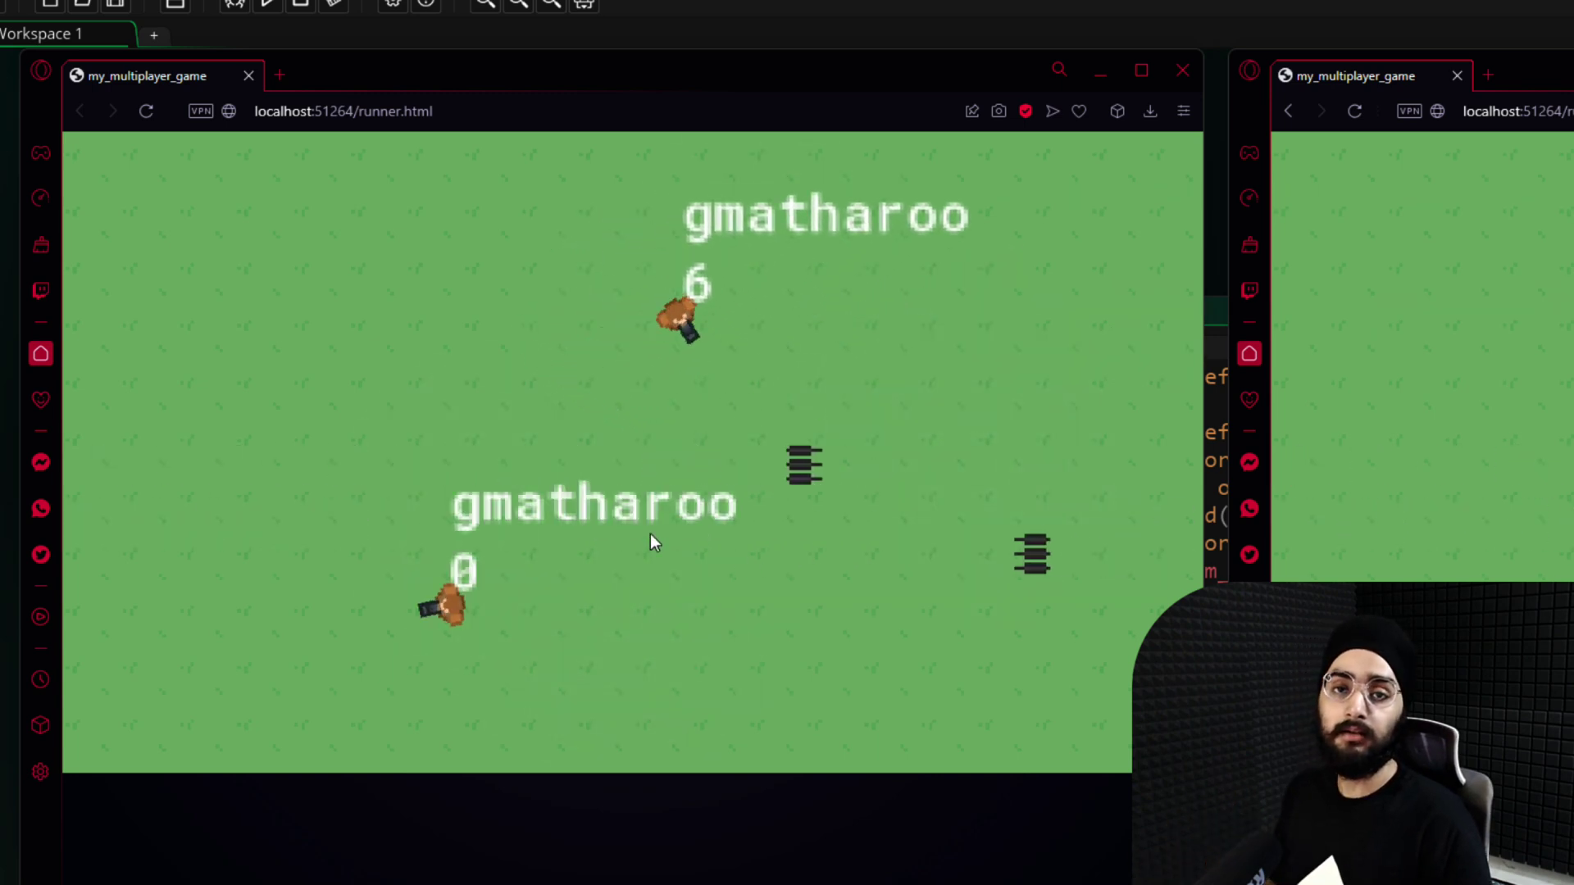
click(453, 609)
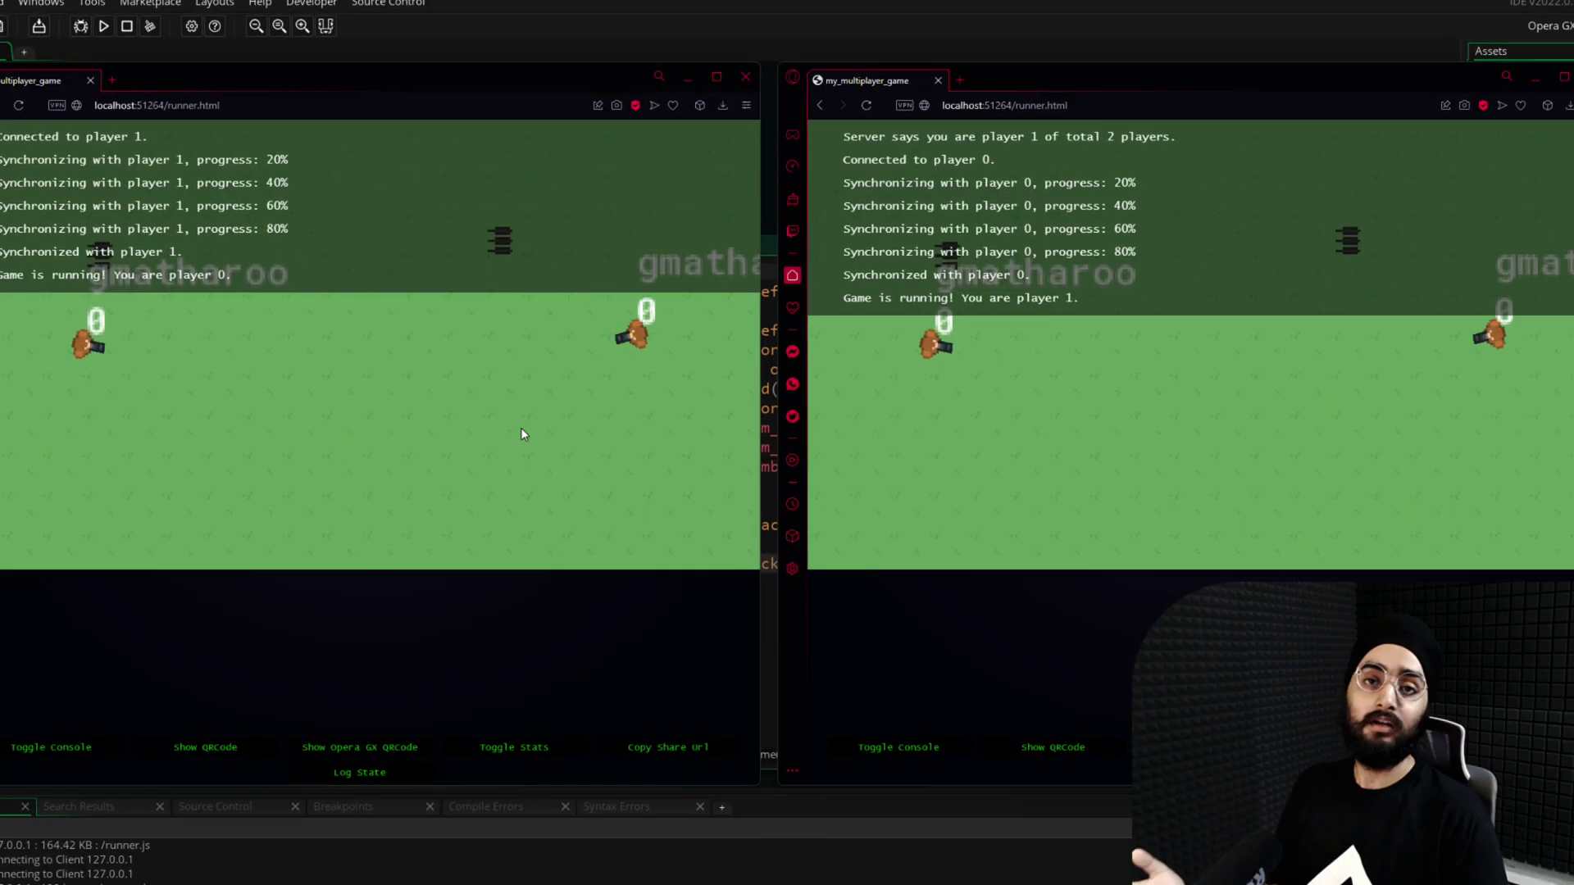
Play another round of the match, moving and firing while comparing player positions and scores across both browser windows
key(s)
click(522, 429)
key(d)
key(s)
click(613, 377)
key(d)
key(w)
click(387, 237)
key(s)
click(236, 251)
key(a)
click(500, 274)
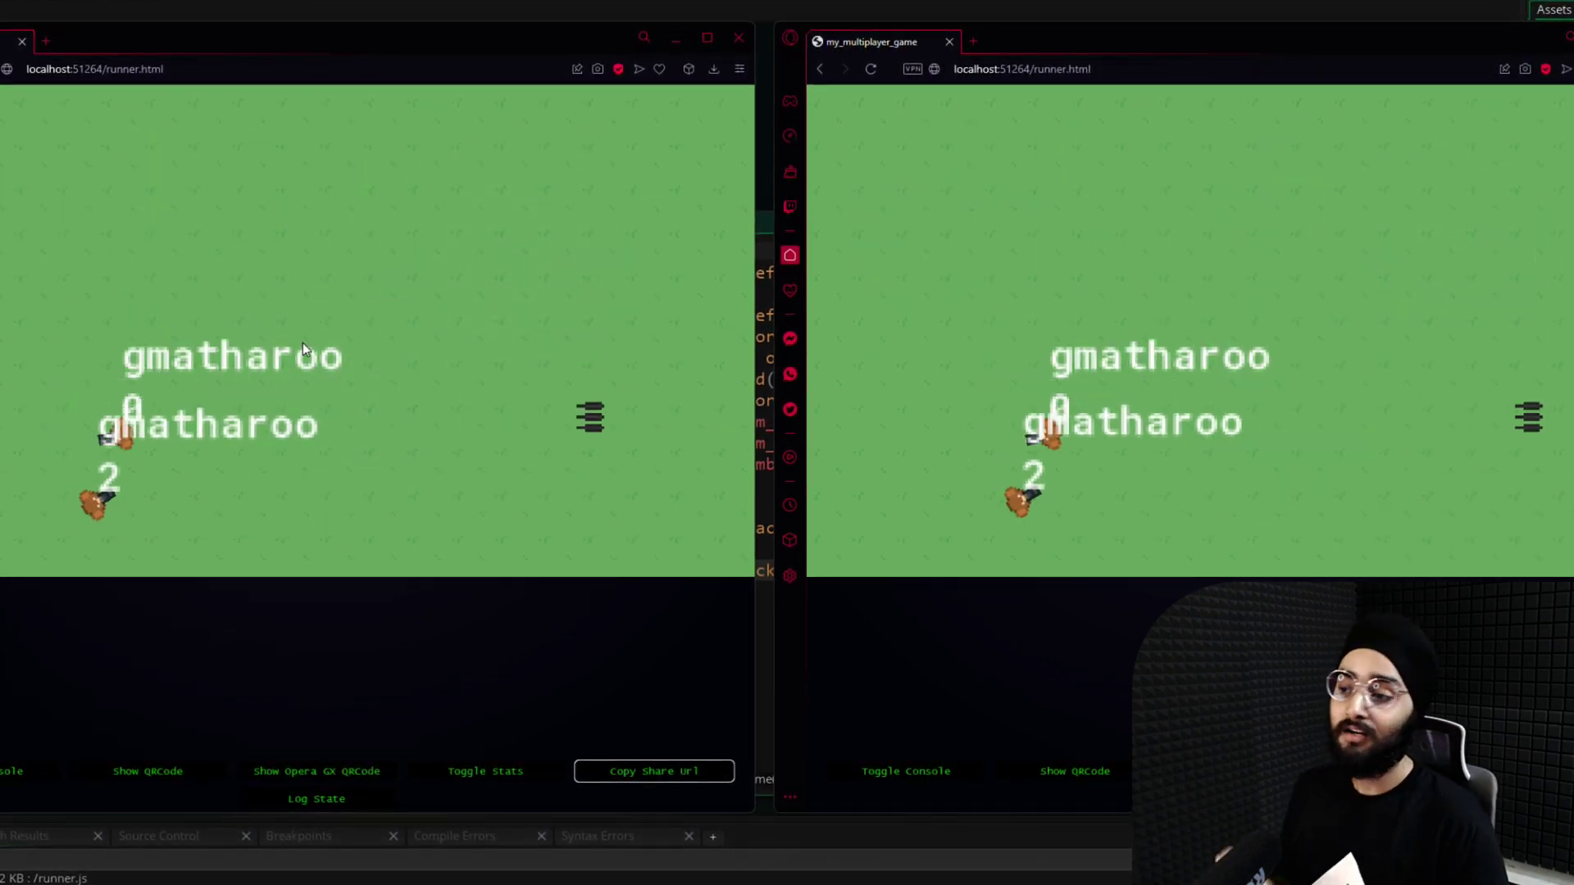
key(d)
click(111, 441)
key(w)
key(a)
key(d)
key(s)
click(401, 230)
key(w)
key(a)
click(199, 369)
key(w)
key(a)
key(w)
click(574, 361)
key(d)
key(w)
click(159, 452)
key(s)
key(d)
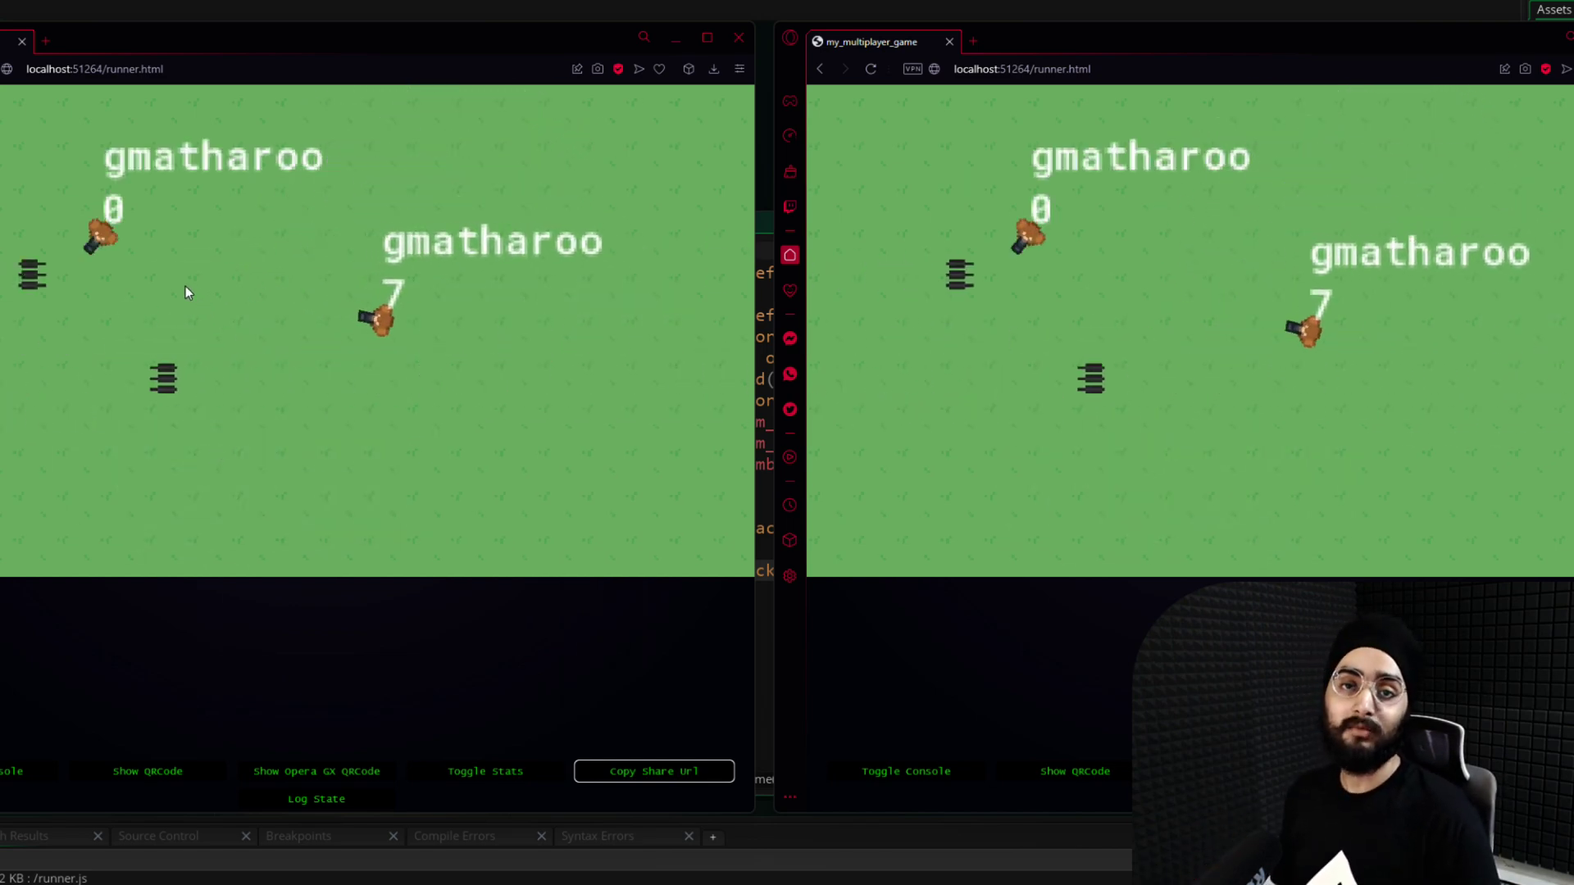